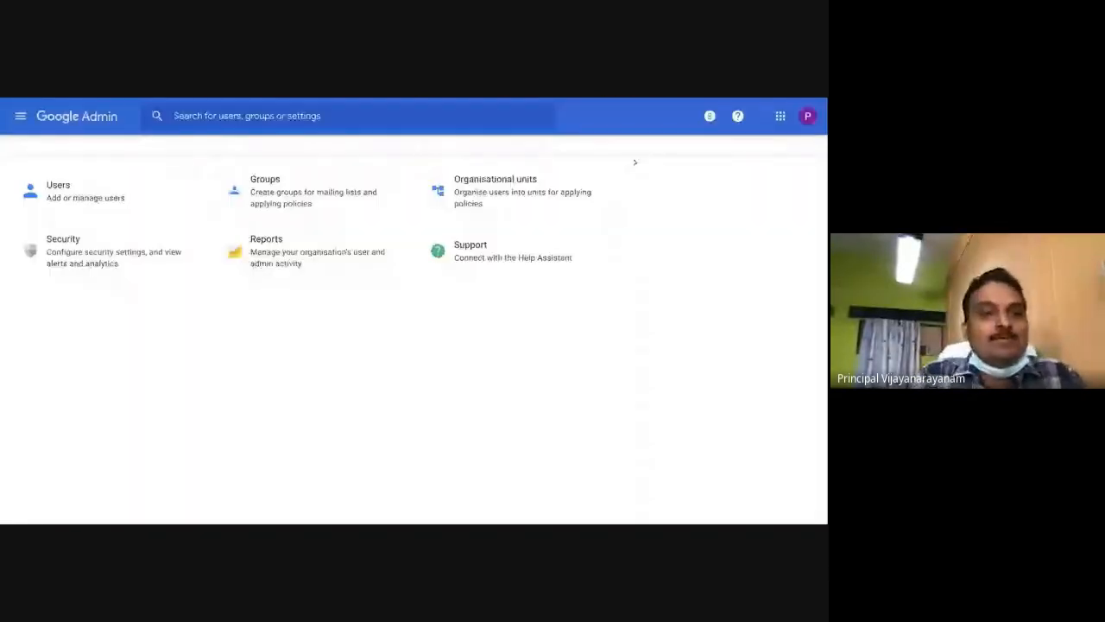
Step: Open the list of users from all organisational units
{"action": "left_click", "coordinate": [58, 187]}
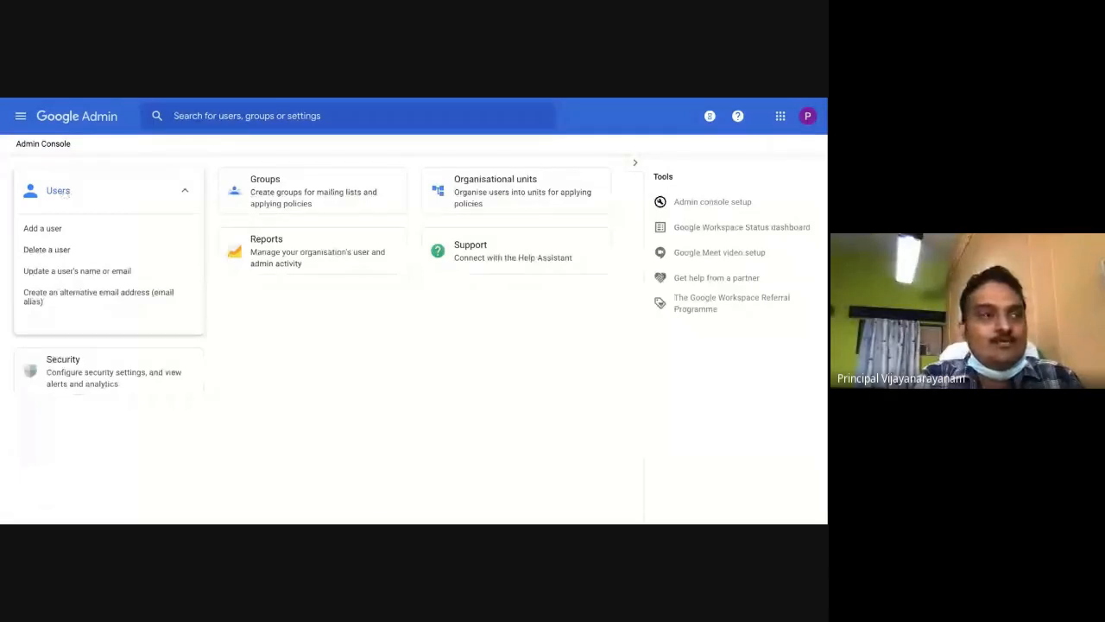
{"action": "left_click", "coordinate": [65, 193]}
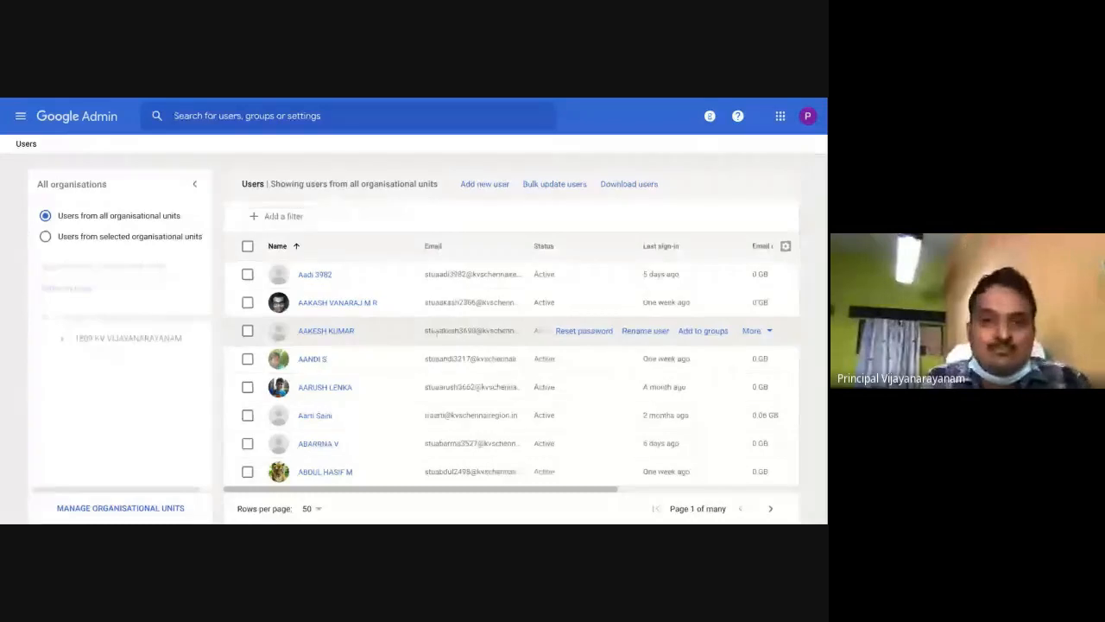
Step: Select the first listed user, examine the additional actions offered for selected users, and clear the selection
{"action": "left_click", "coordinate": [248, 275]}
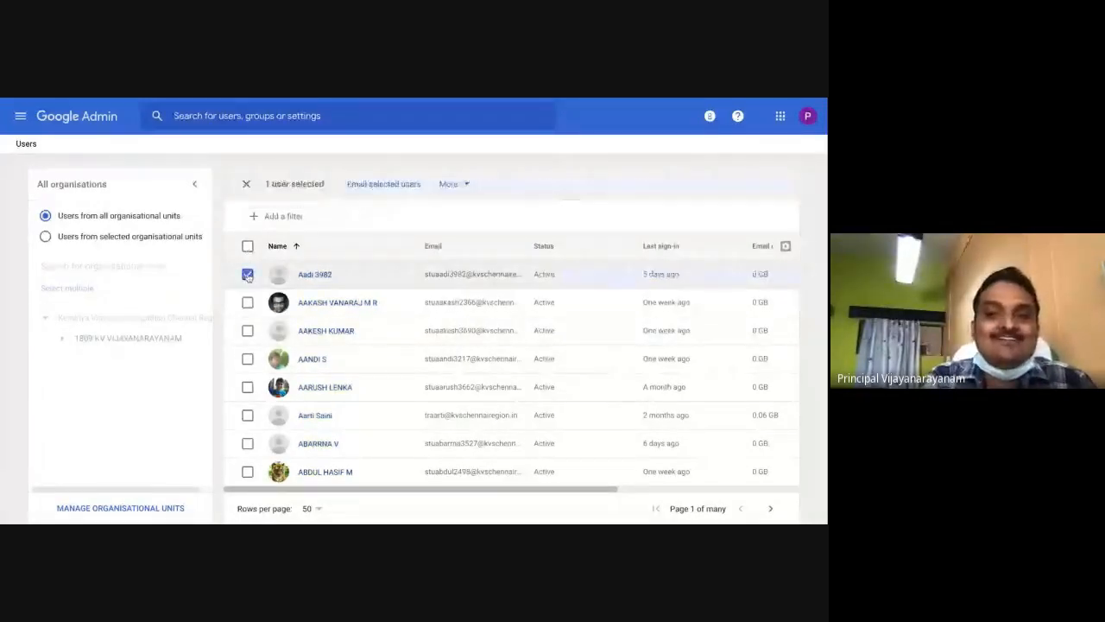
{"action": "left_click", "coordinate": [467, 186]}
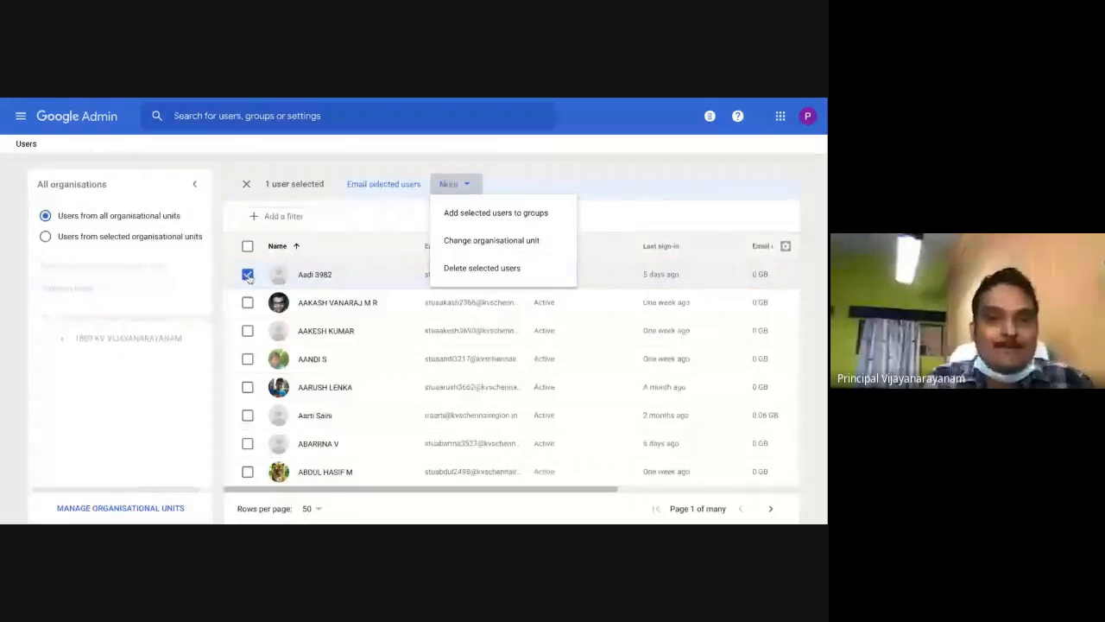
{"action": "left_click", "coordinate": [248, 247]}
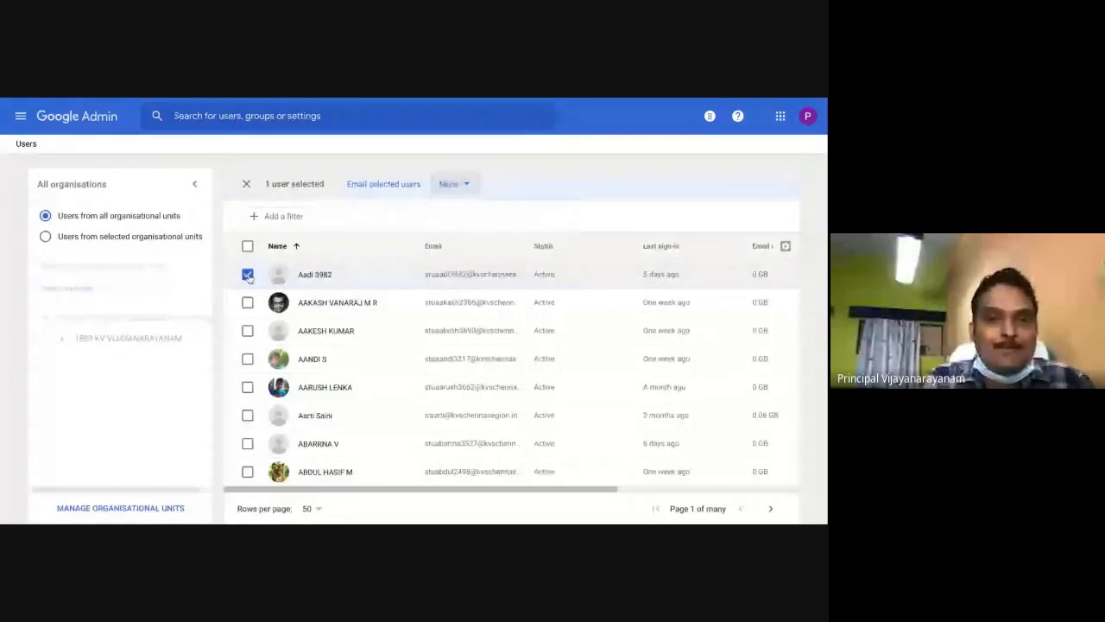
{"action": "left_click", "coordinate": [247, 187]}
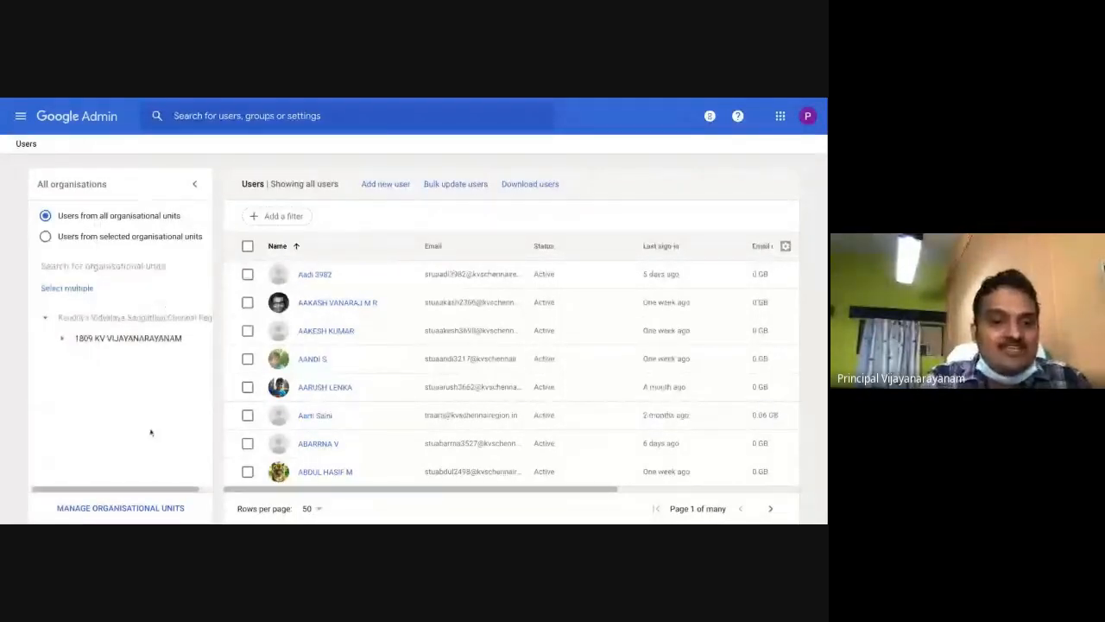
Step: Open the management of organisational units and expand the 1809 KV VIJAYANARAYANAM unit
{"action": "left_click", "coordinate": [131, 509]}
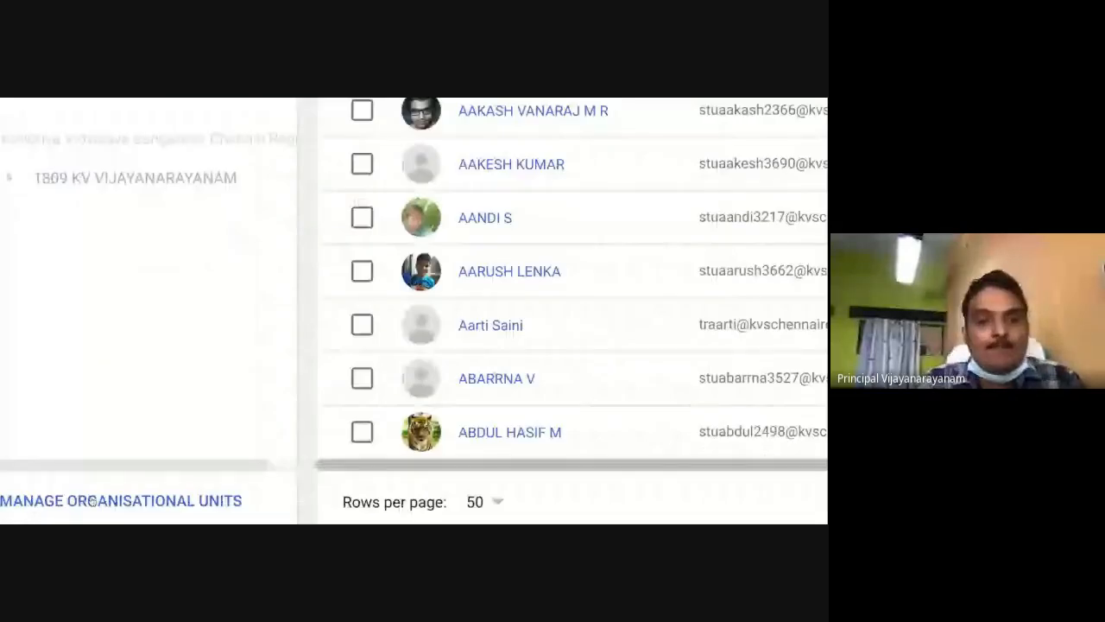
{"action": "left_click", "coordinate": [141, 508]}
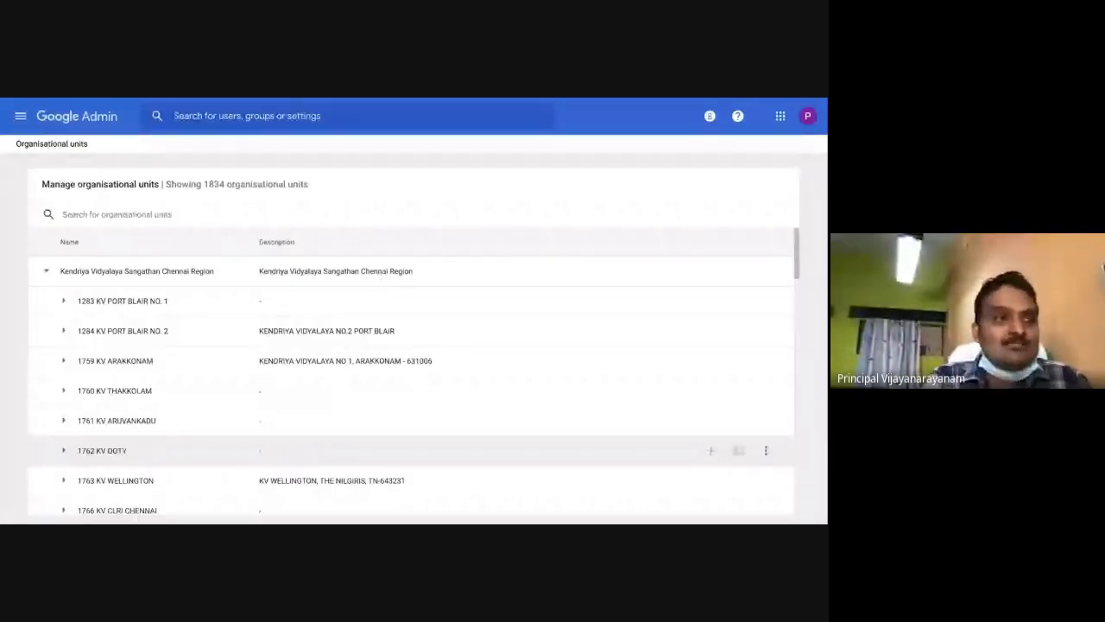
{"action": "scroll", "coordinate": [411, 440], "scroll_direction": "down", "scroll_amount": 1}
{"action": "scroll", "coordinate": [410, 371], "scroll_direction": "down", "scroll_amount": 2}
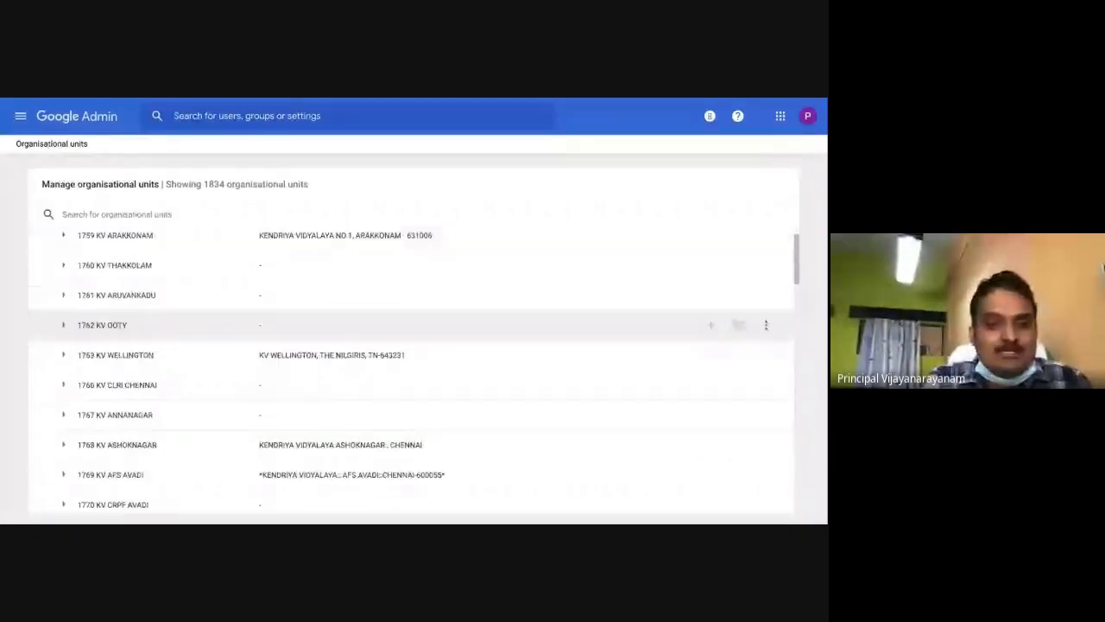
{"action": "scroll", "coordinate": [411, 371], "scroll_direction": "down", "scroll_amount": 3}
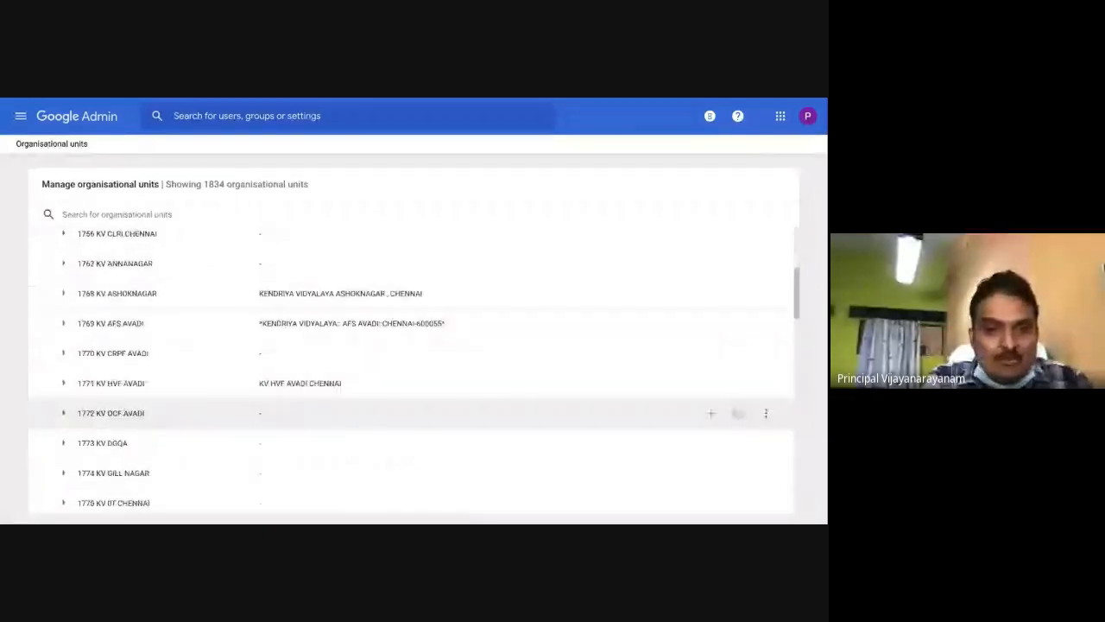
{"action": "scroll", "coordinate": [411, 432], "scroll_direction": "down", "scroll_amount": 2}
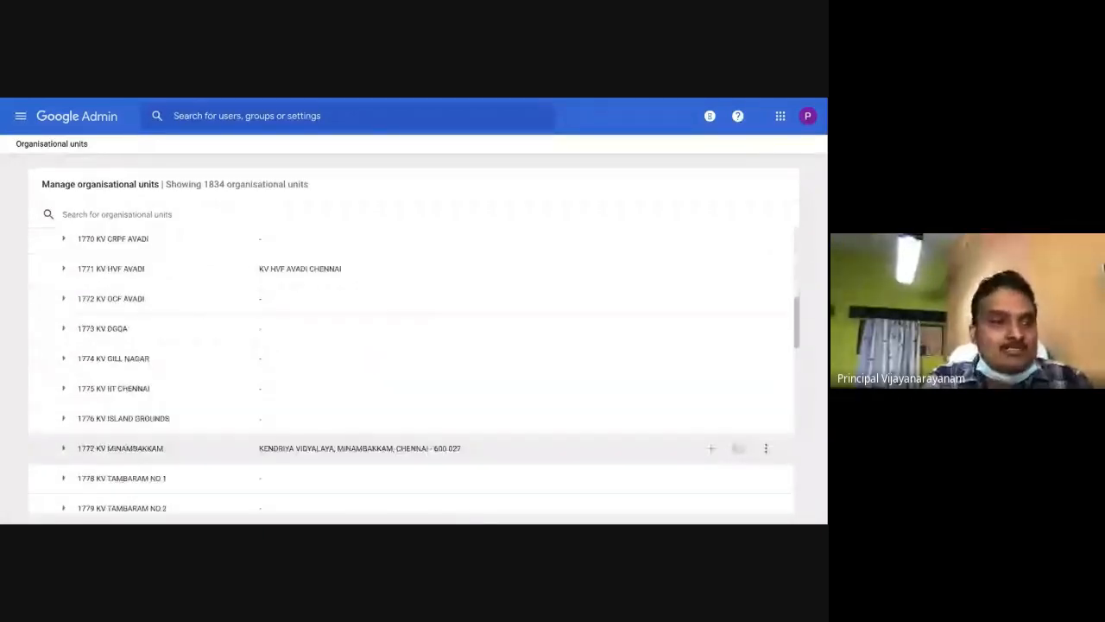
{"action": "scroll", "coordinate": [411, 445], "scroll_direction": "down", "scroll_amount": 1}
{"action": "scroll", "coordinate": [410, 371], "scroll_direction": "down", "scroll_amount": 2}
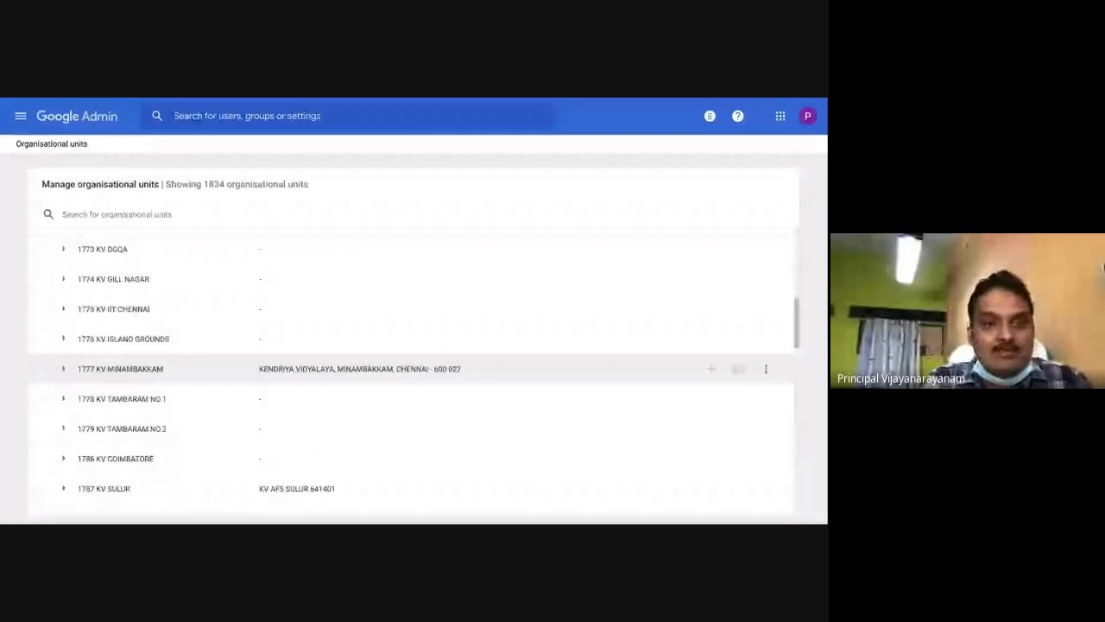
{"action": "scroll", "coordinate": [411, 432], "scroll_direction": "down", "scroll_amount": 2}
{"action": "scroll", "coordinate": [411, 431], "scroll_direction": "down", "scroll_amount": 2}
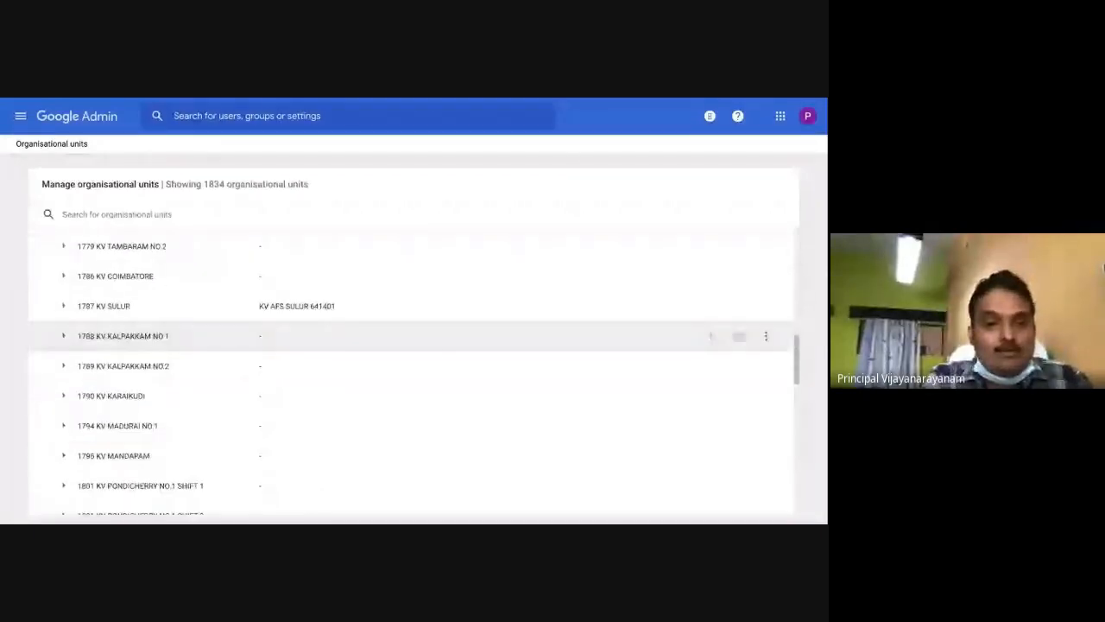
{"action": "scroll", "coordinate": [411, 346], "scroll_direction": "down", "scroll_amount": 4}
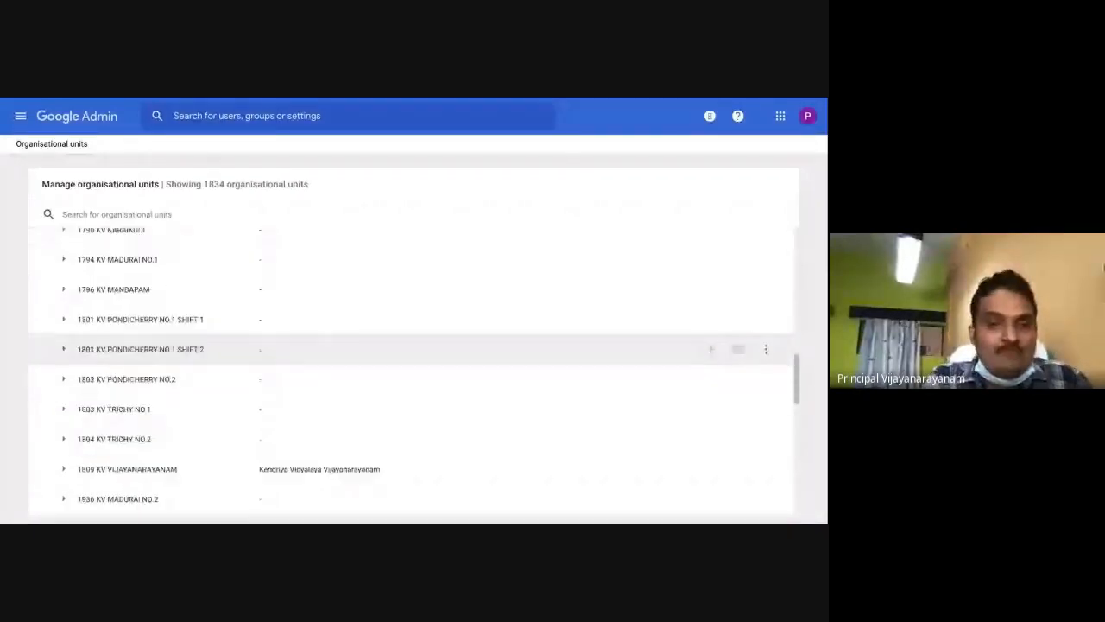
{"action": "scroll", "coordinate": [232, 443], "scroll_direction": "down", "scroll_amount": 1}
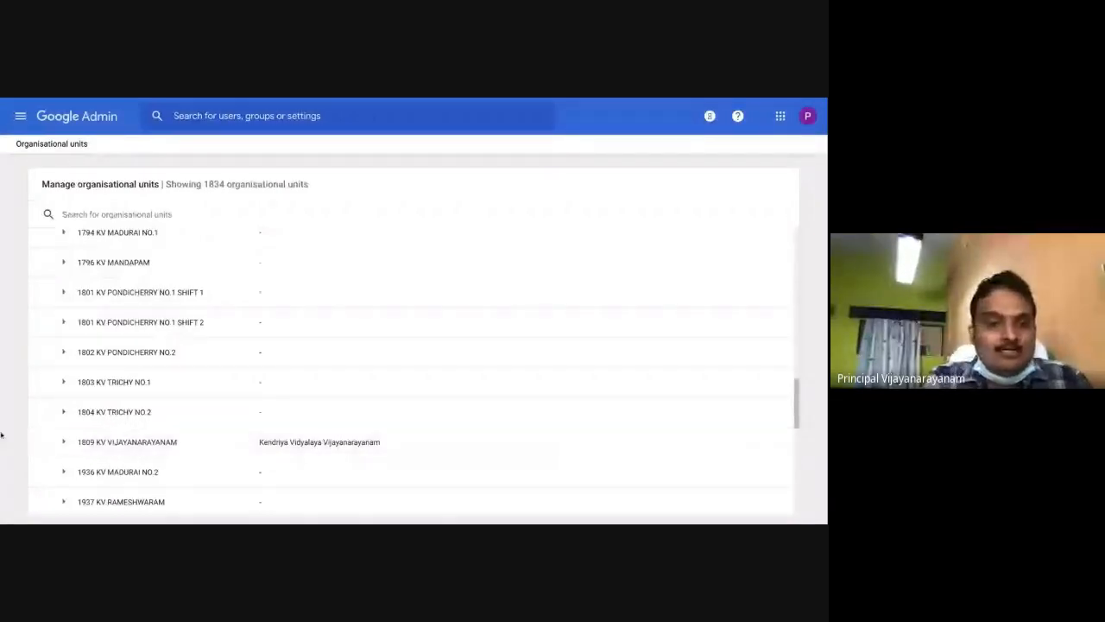
{"action": "left_click", "coordinate": [64, 444]}
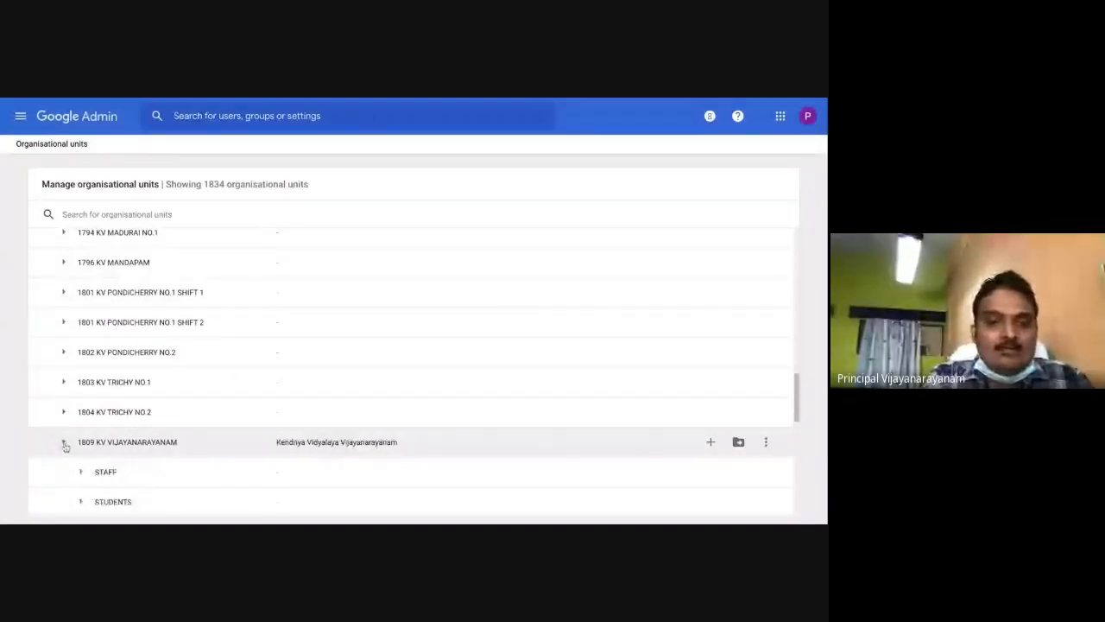
Step: Expand the STUDENTS sub-unit under 1809 KV VIJAYANARAYANAM
{"action": "scroll", "coordinate": [65, 447], "scroll_direction": "down", "scroll_amount": 1}
{"action": "scroll", "coordinate": [71, 436], "scroll_direction": "down", "scroll_amount": 2}
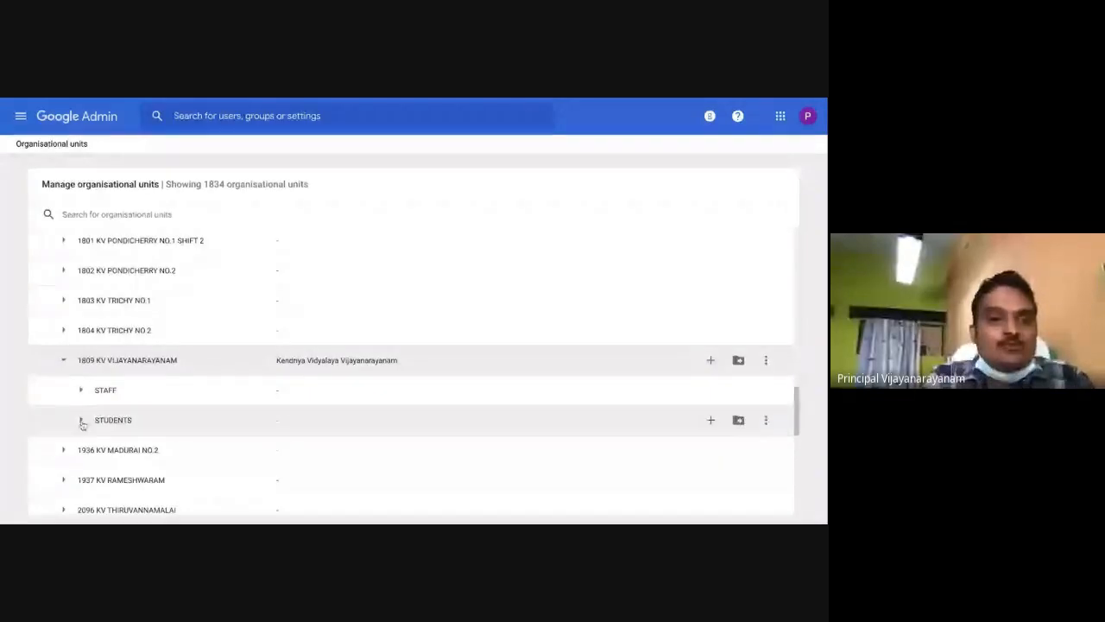
{"action": "left_click", "coordinate": [81, 420]}
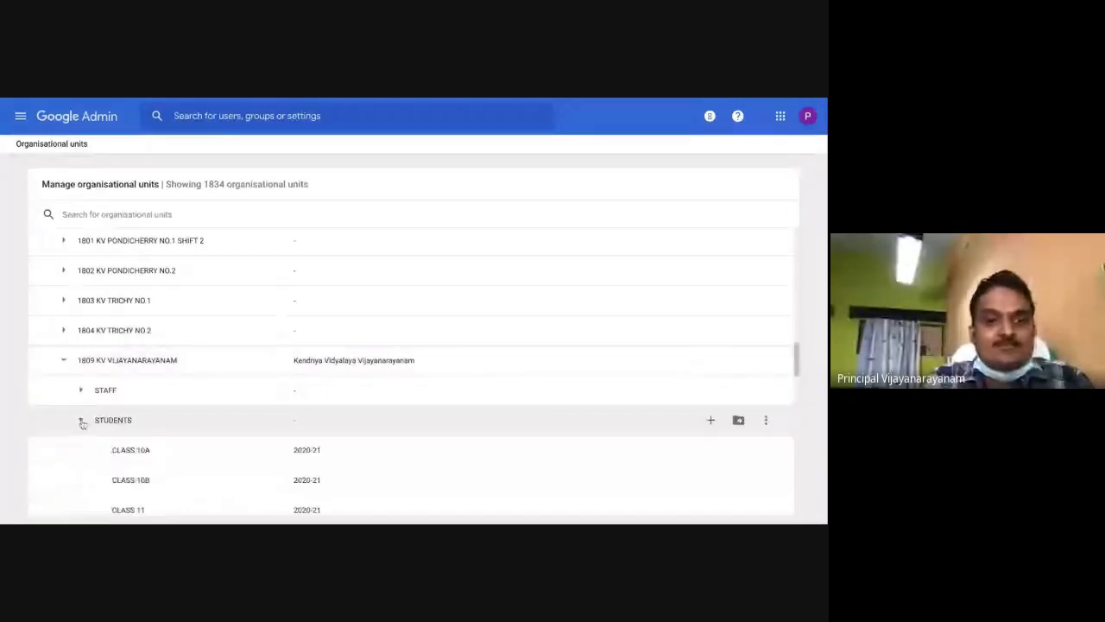
Step: Examine the class units and their descriptions under the STUDENTS unit of 1809 KV VIJAYANARAYANAM
{"action": "scroll", "coordinate": [82, 423], "scroll_direction": "down", "scroll_amount": 2}
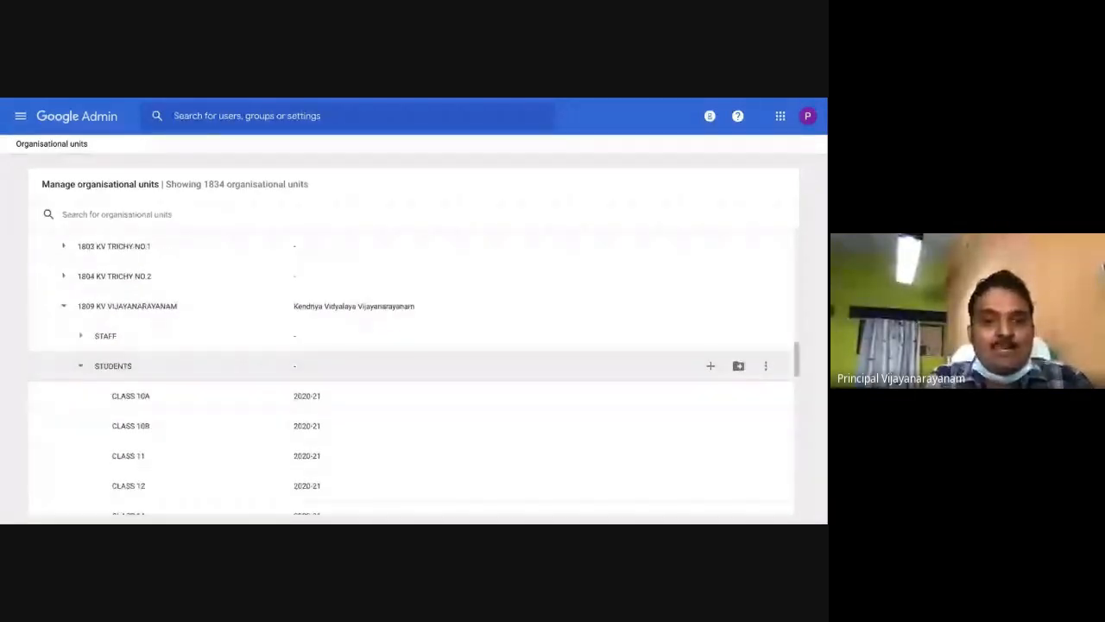
{"action": "scroll", "coordinate": [410, 371], "scroll_direction": "down", "scroll_amount": 1}
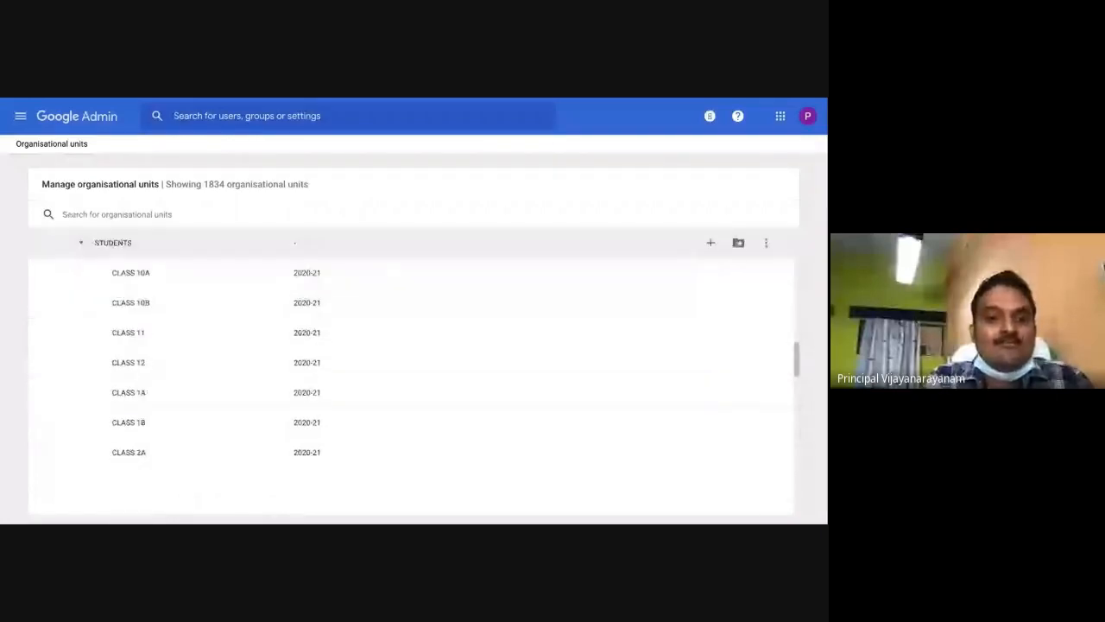
{"action": "scroll", "coordinate": [411, 407], "scroll_direction": "down", "scroll_amount": 1}
{"action": "scroll", "coordinate": [411, 407], "scroll_direction": "up", "scroll_amount": 1}
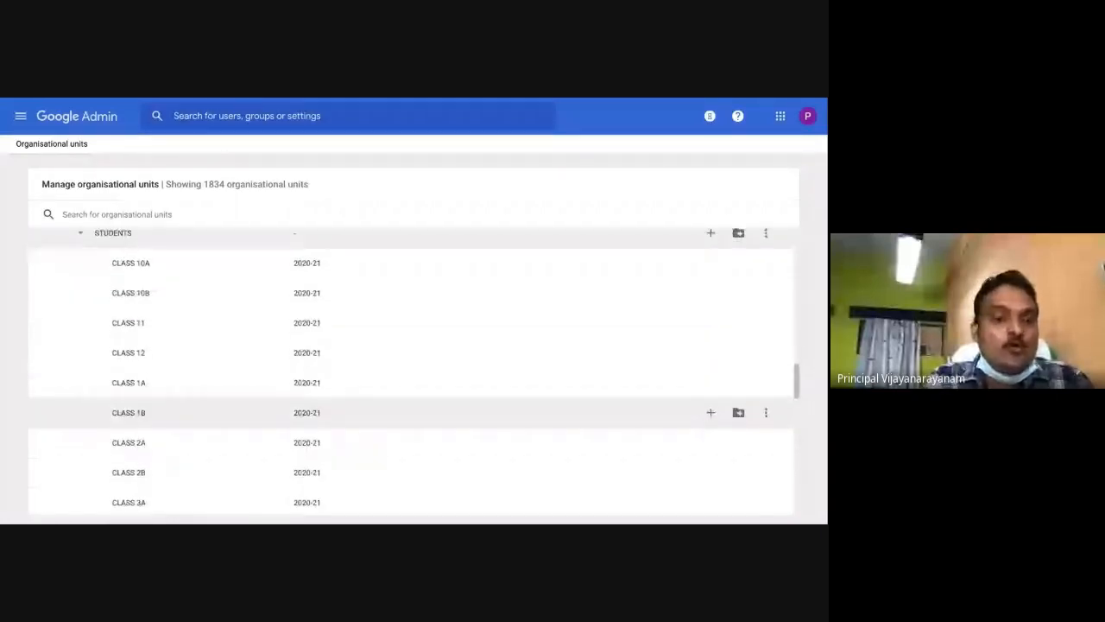
{"action": "scroll", "coordinate": [411, 407], "scroll_direction": "down", "scroll_amount": 3}
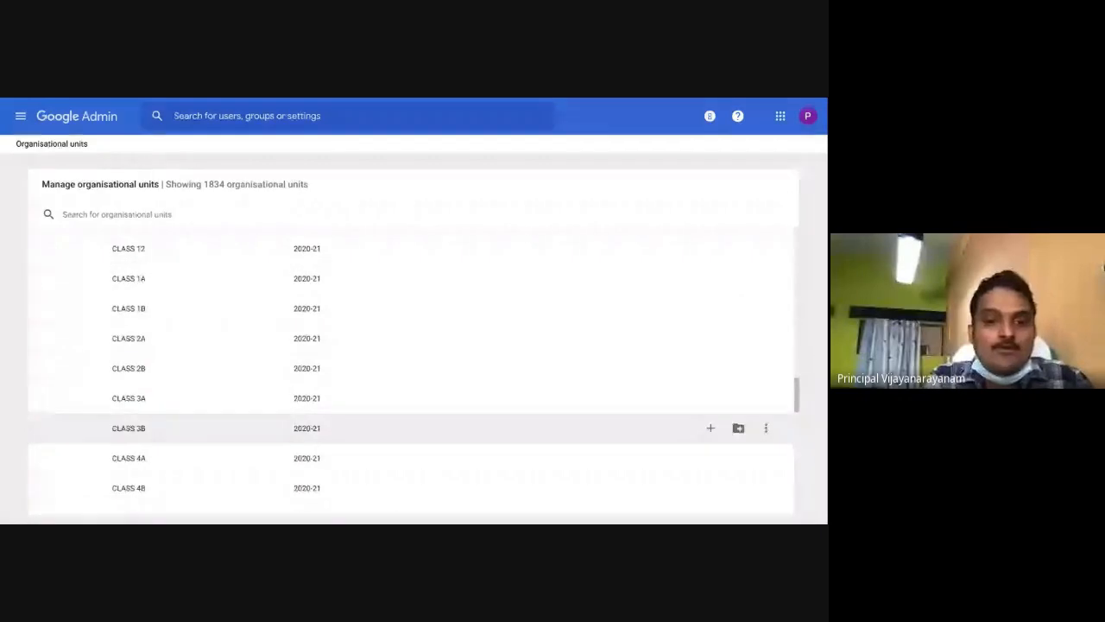
{"action": "scroll", "coordinate": [411, 411], "scroll_direction": "down", "scroll_amount": 2}
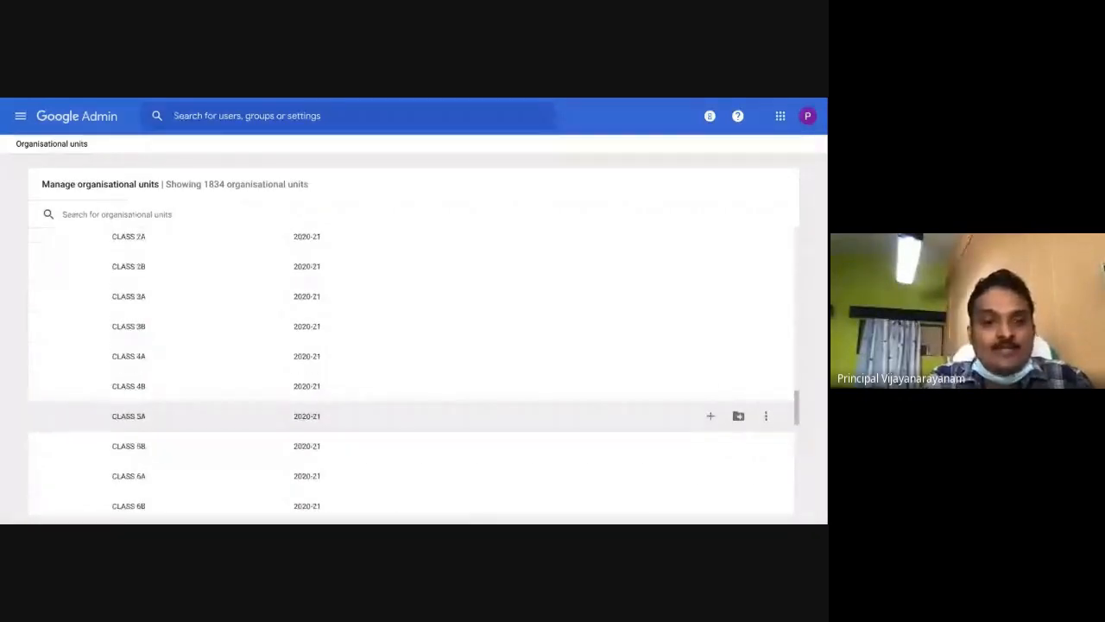
{"action": "scroll", "coordinate": [411, 411], "scroll_direction": "down", "scroll_amount": 2}
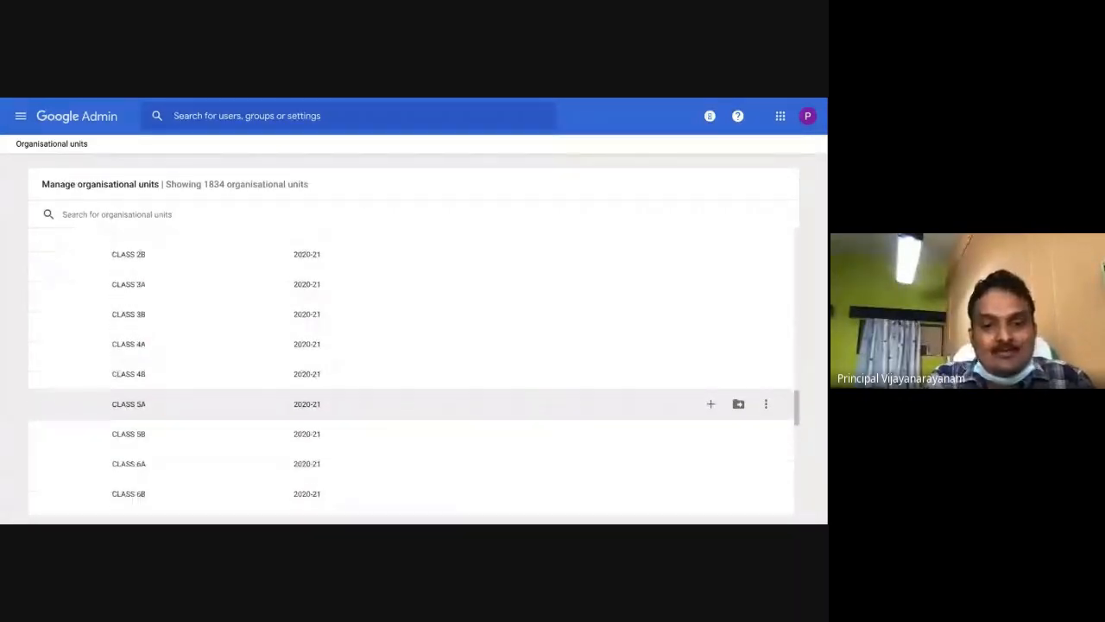
{"action": "scroll", "coordinate": [411, 408], "scroll_direction": "down", "scroll_amount": 1}
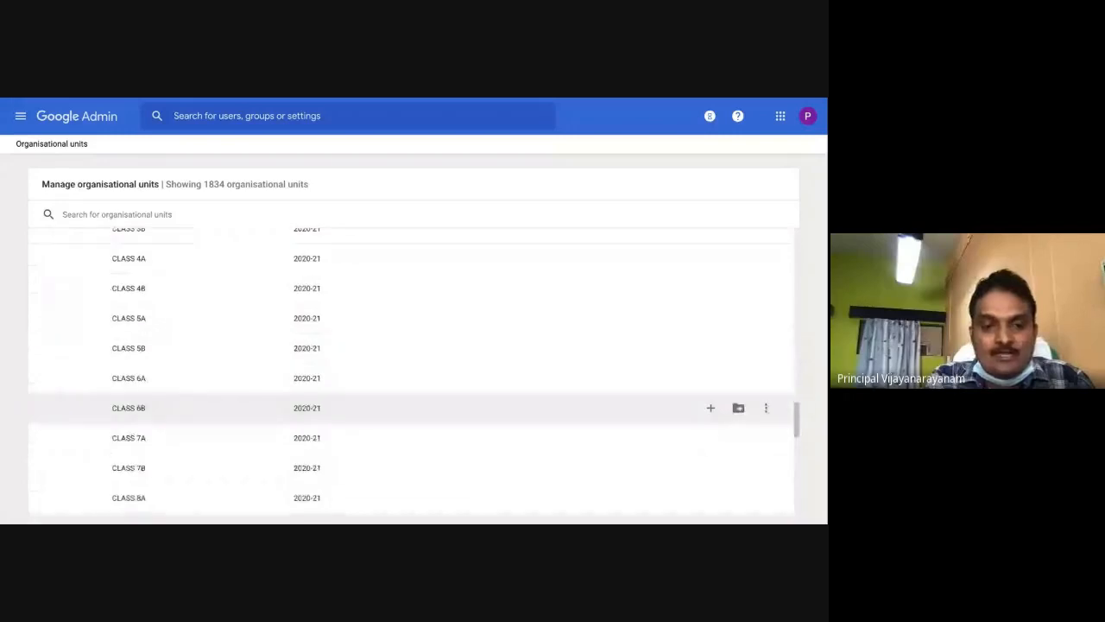
{"action": "scroll", "coordinate": [411, 414], "scroll_direction": "down", "scroll_amount": 5}
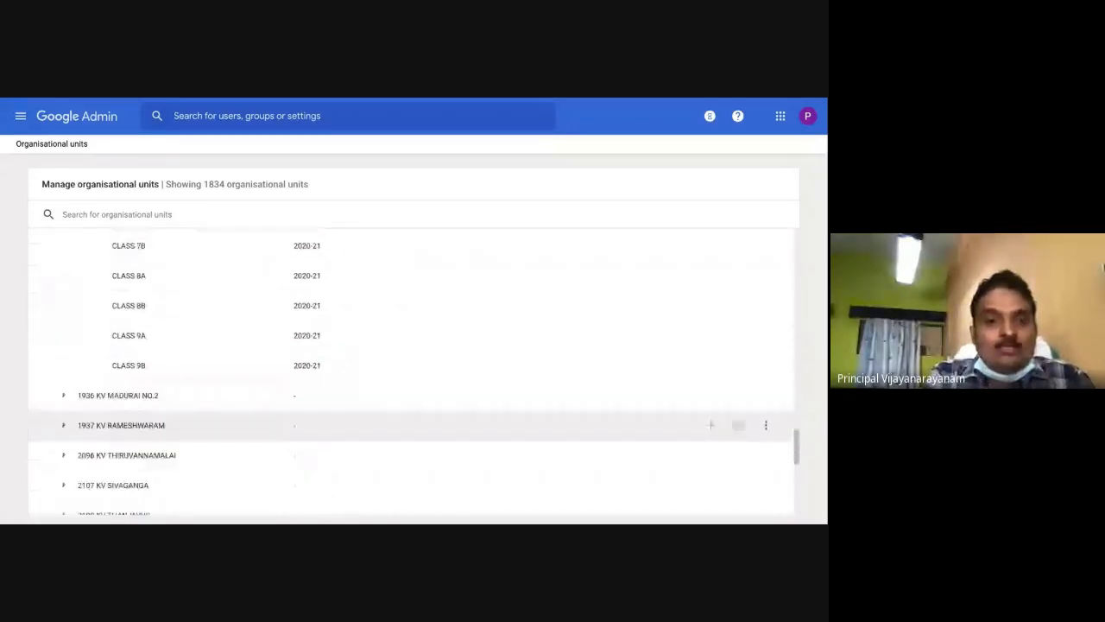
{"action": "scroll", "coordinate": [411, 424], "scroll_direction": "up", "scroll_amount": 6}
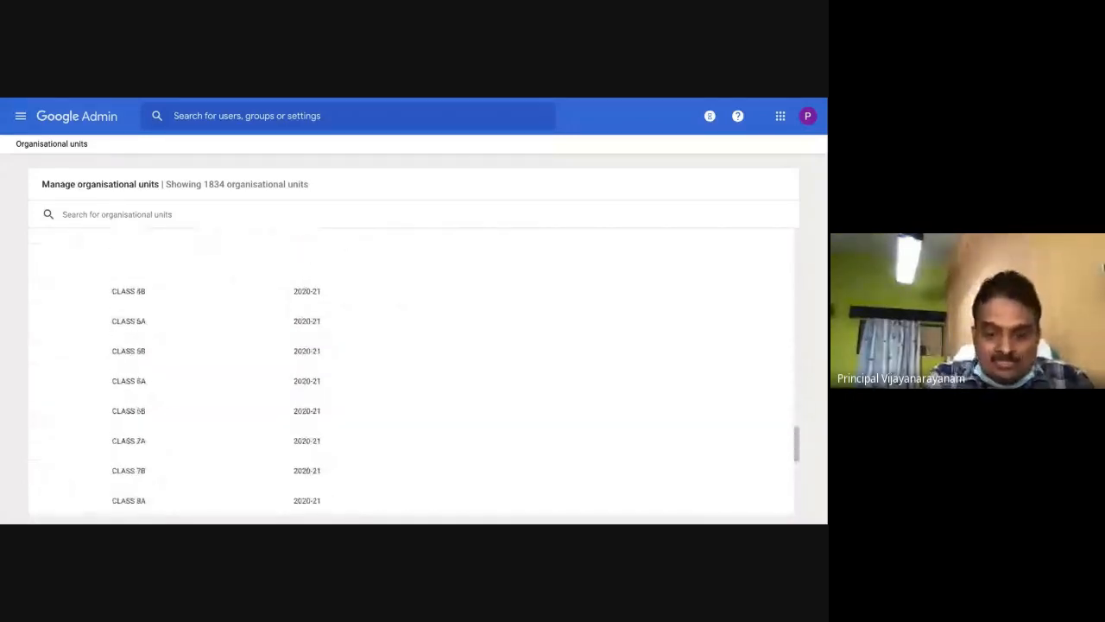
{"action": "scroll", "coordinate": [411, 424], "scroll_direction": "up", "scroll_amount": 1}
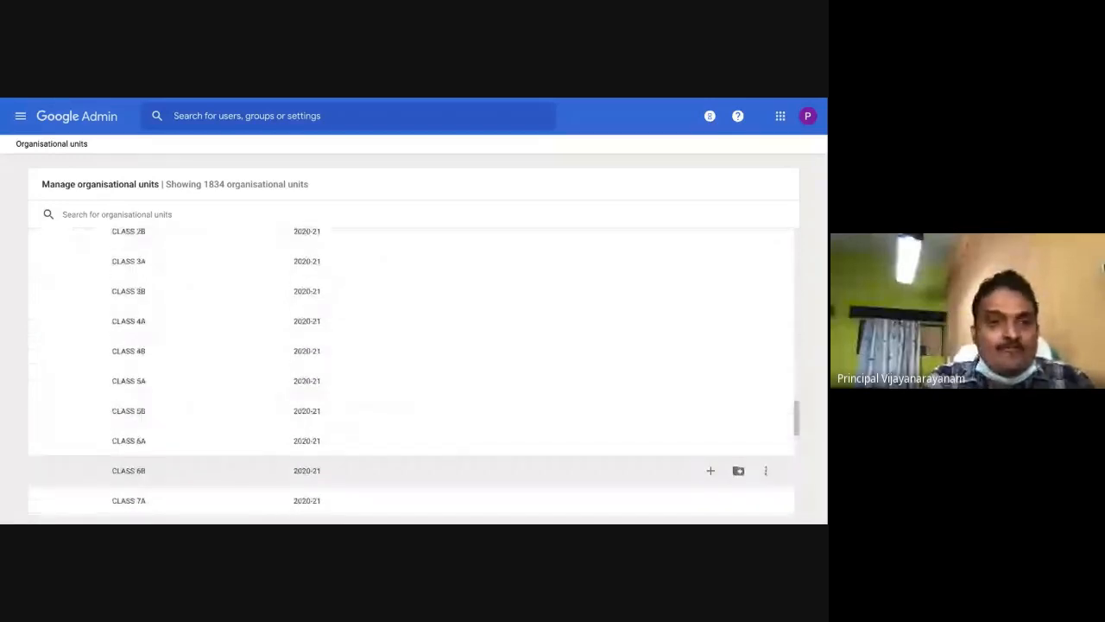
{"action": "scroll", "coordinate": [411, 483], "scroll_direction": "up", "scroll_amount": 3}
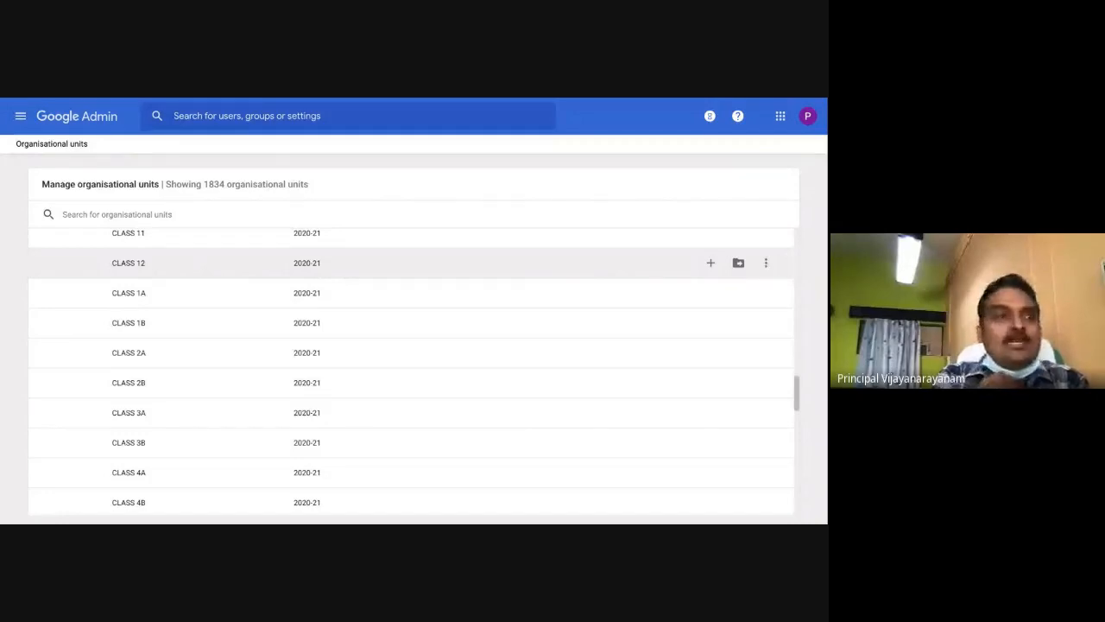
Step: Rename the organisational unit CLASS 12 as CLASS 12old and save the update
{"action": "left_click", "coordinate": [766, 263]}
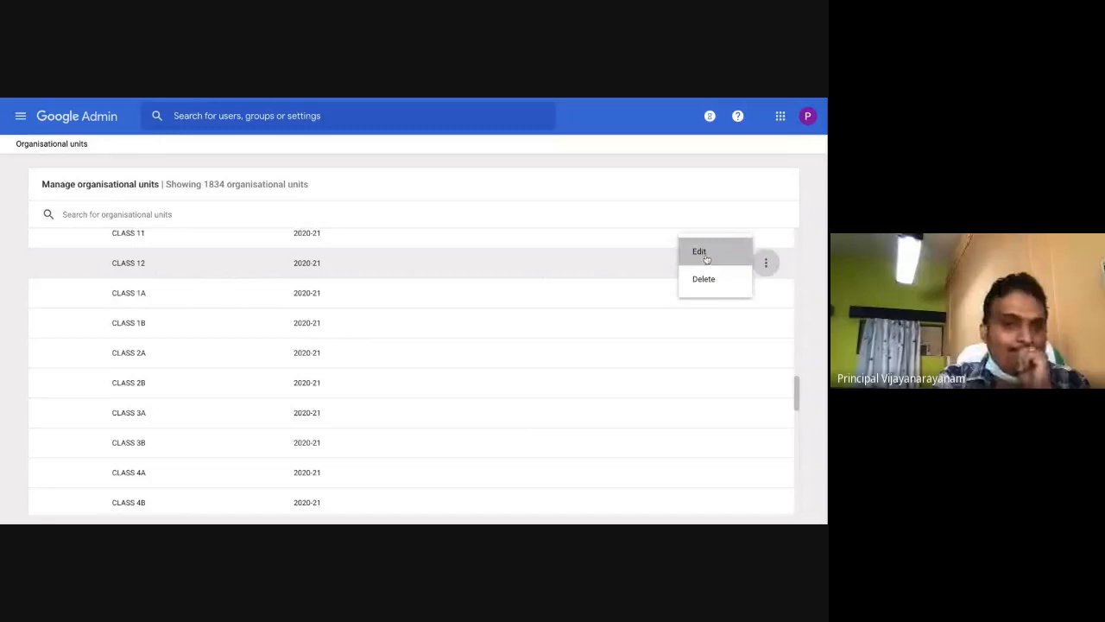
{"action": "left_click", "coordinate": [701, 253]}
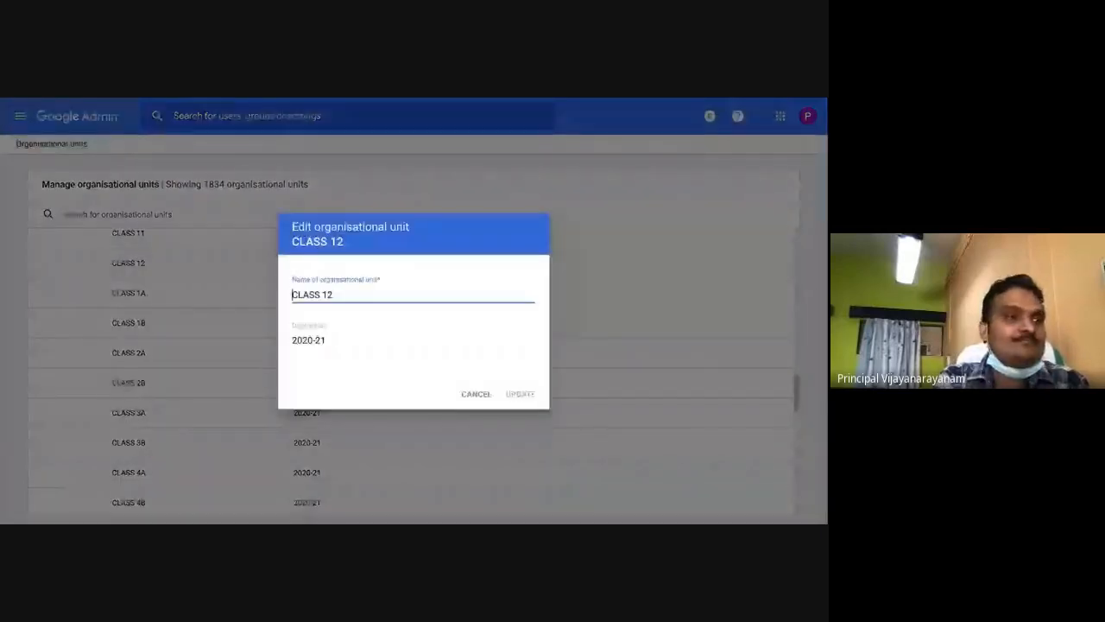
{"action": "left_click", "coordinate": [338, 296]}
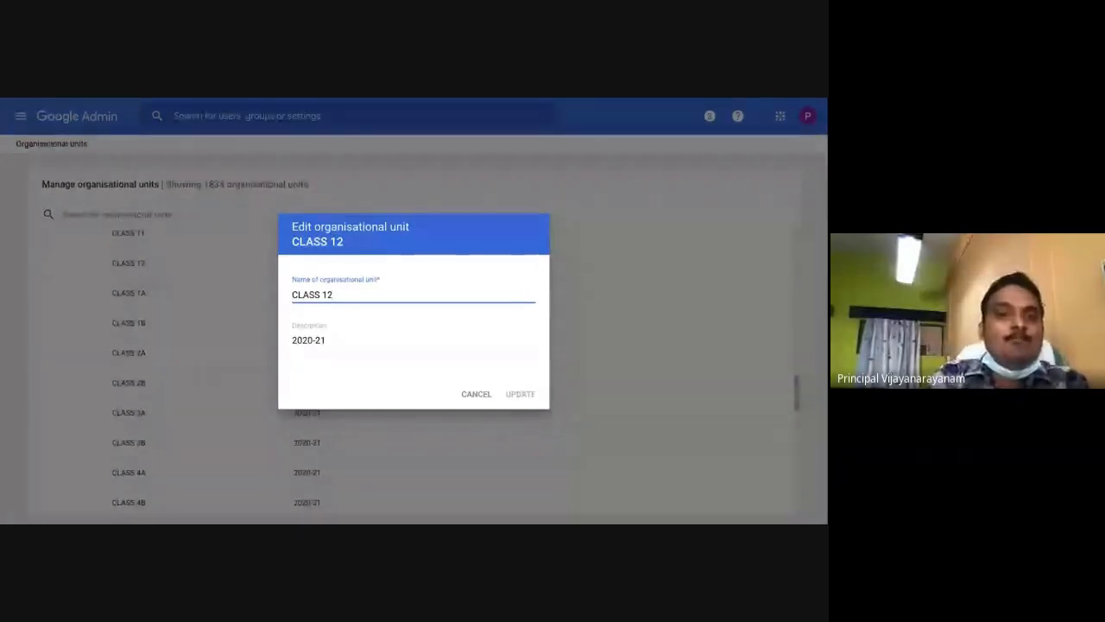
{"action": "key", "text": "BackSpace"}
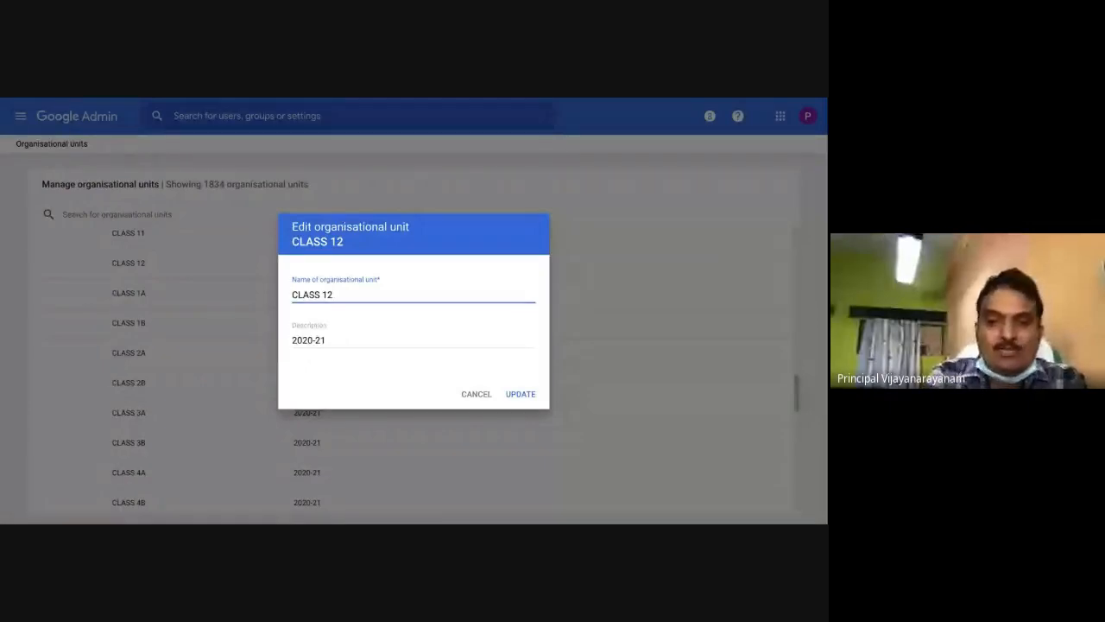
{"action": "type", "text": "old"}
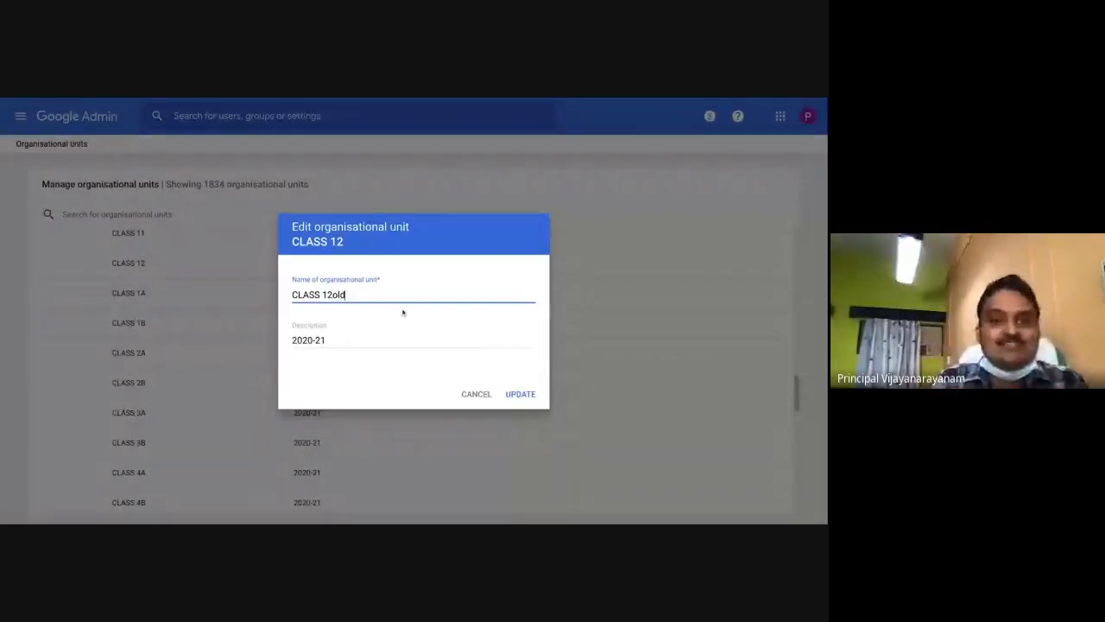
{"action": "left_click", "coordinate": [522, 396]}
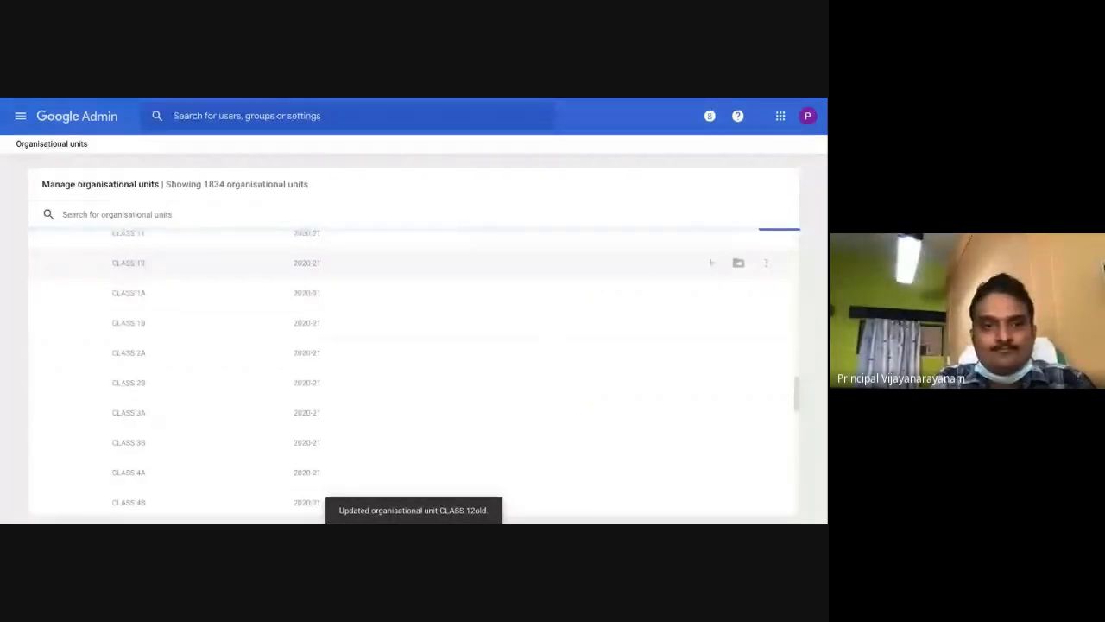
Step: Open the organisational unit CLASS 11 under STUDENTS for editing and change its name to CLASS 12
{"action": "scroll", "coordinate": [414, 321], "scroll_direction": "down", "scroll_amount": 1}
{"action": "scroll", "coordinate": [491, 374], "scroll_direction": "down", "scroll_amount": 2}
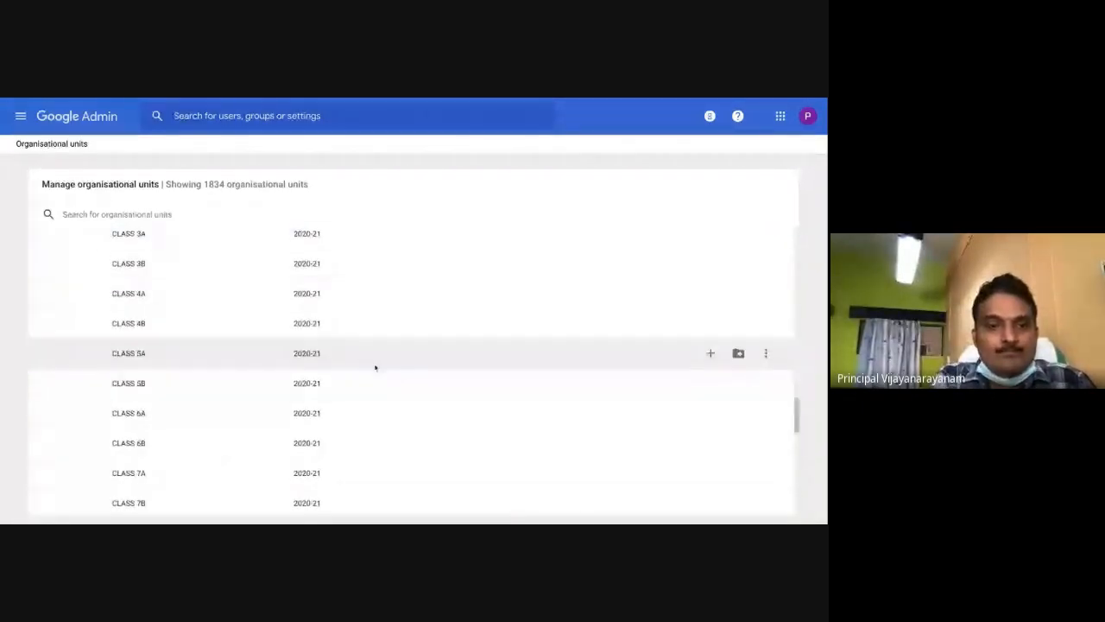
{"action": "scroll", "coordinate": [369, 353], "scroll_direction": "up", "scroll_amount": 3}
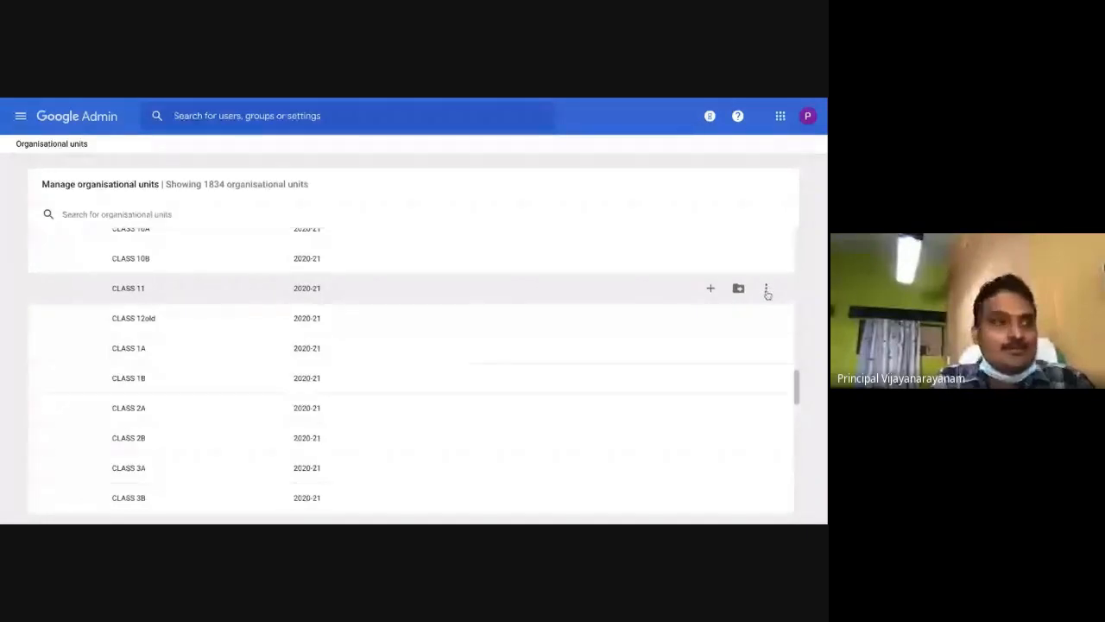
{"action": "left_click", "coordinate": [766, 290]}
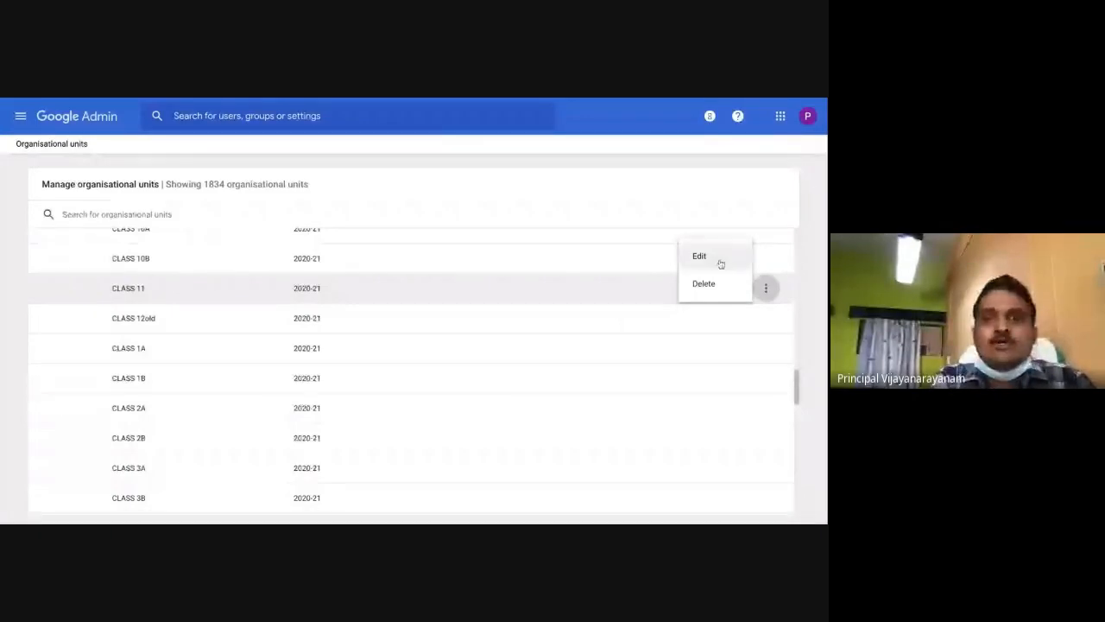
{"action": "left_click", "coordinate": [712, 263]}
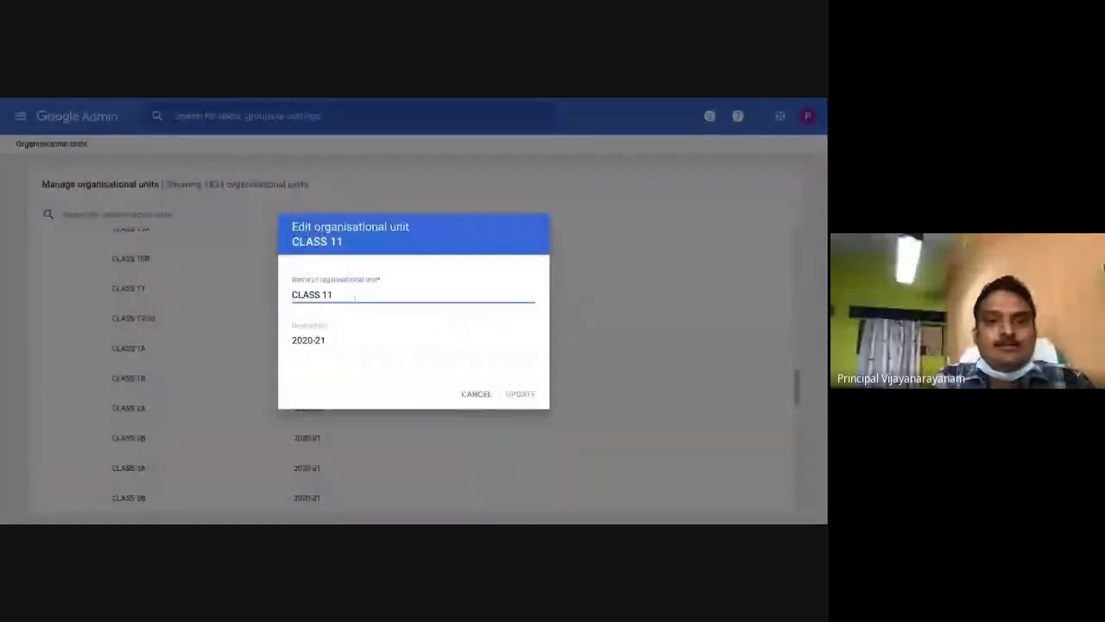
{"action": "key", "text": "BackSpace"}
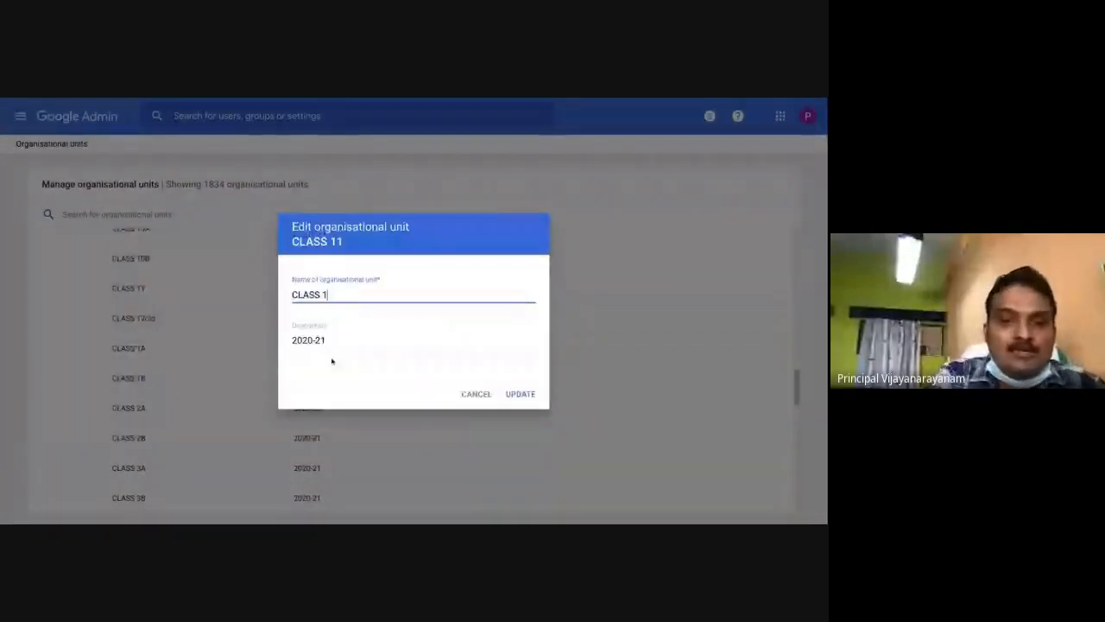
{"action": "type", "text": "2"}
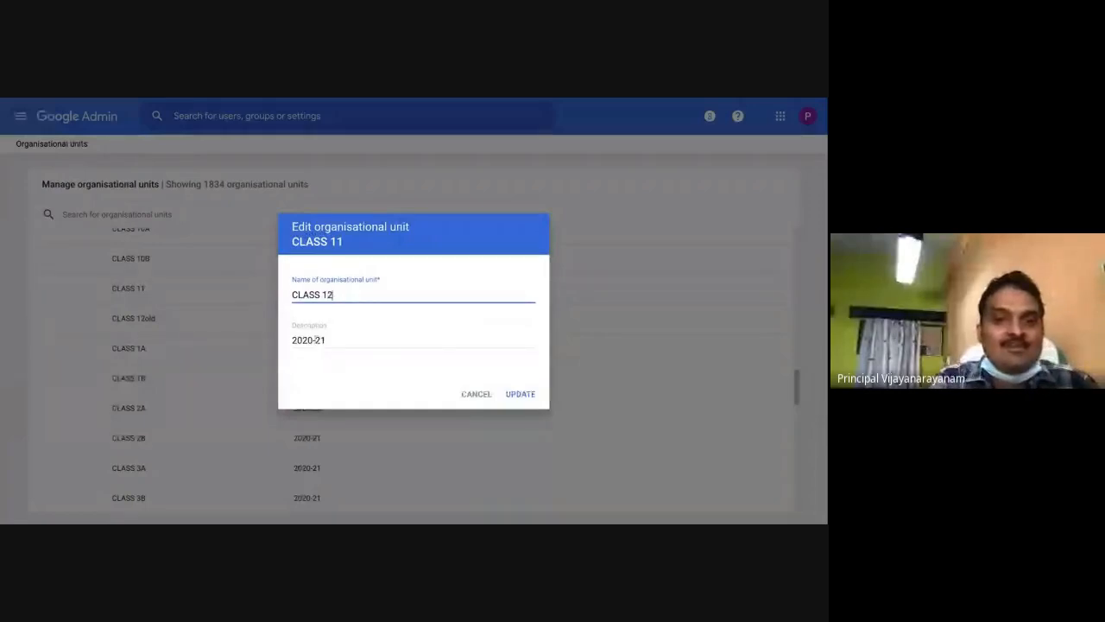
Step: Set the description of the unit being edited to 2021-22 and save the update
{"action": "left_click", "coordinate": [313, 341]}
{"action": "key", "text": "BackSpace"}
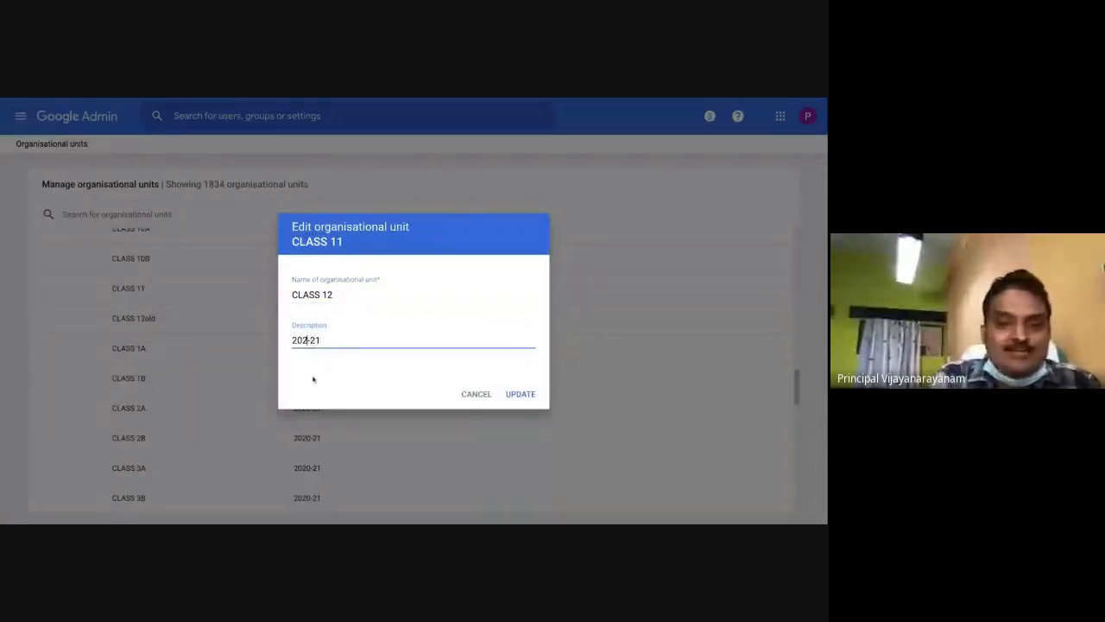
{"action": "type", "text": "1-"}
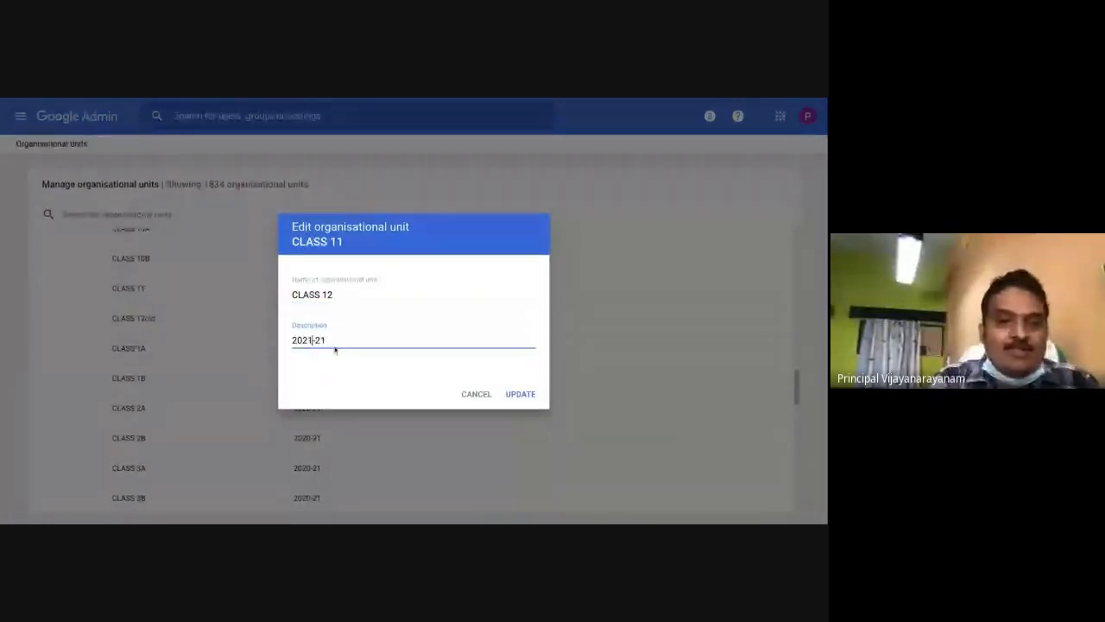
{"action": "type", "text": "2"}
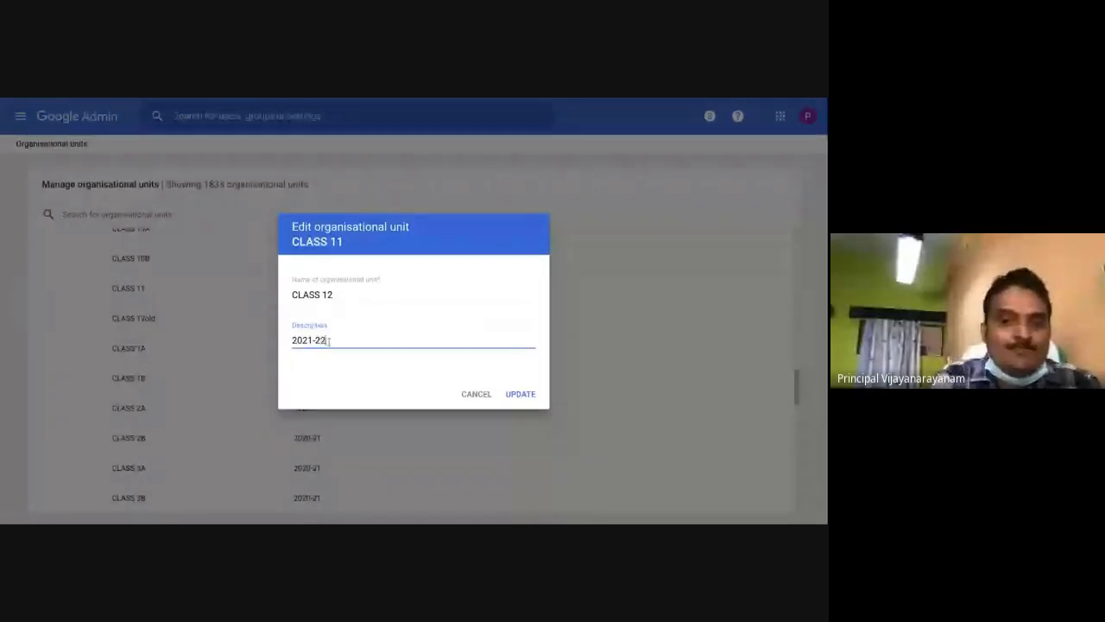
{"action": "left_click", "coordinate": [520, 396]}
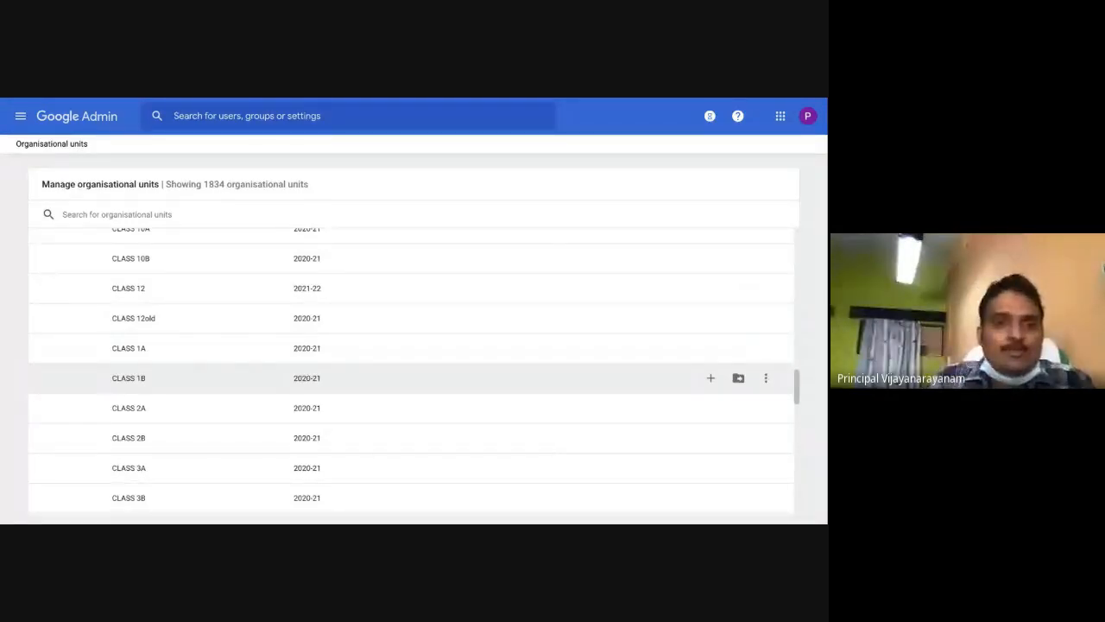
Step: Rename the organisational unit CLASS 10A under STUDENTS as CLASS 10A old and save the update
{"action": "scroll", "coordinate": [411, 369], "scroll_direction": "up", "scroll_amount": 1}
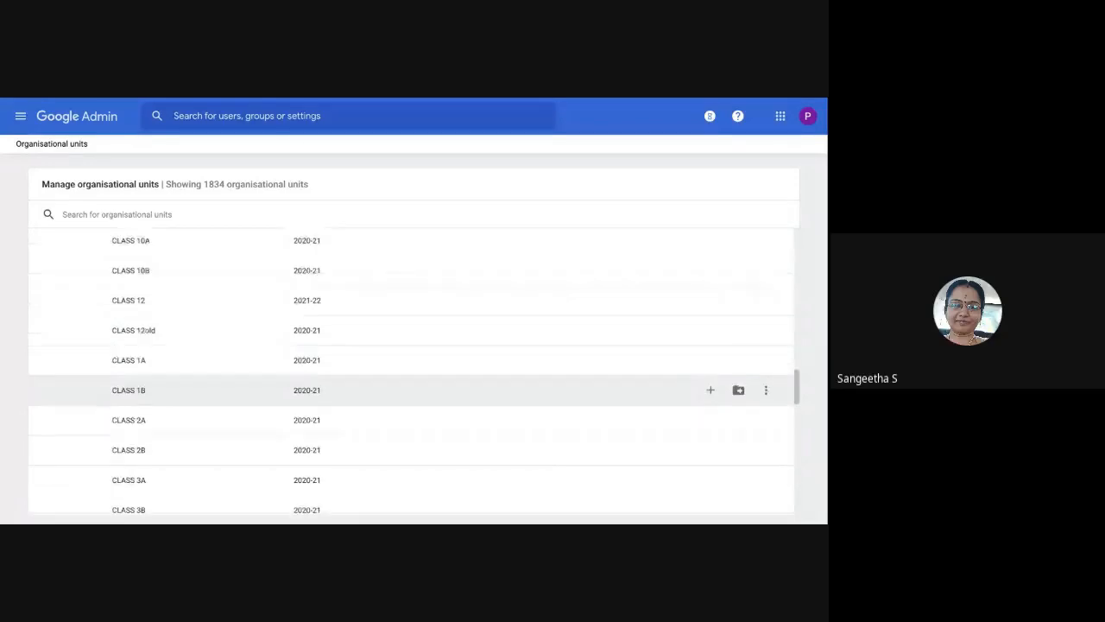
{"action": "scroll", "coordinate": [411, 371], "scroll_direction": "up", "scroll_amount": 1}
{"action": "scroll", "coordinate": [411, 371], "scroll_direction": "down", "scroll_amount": 1}
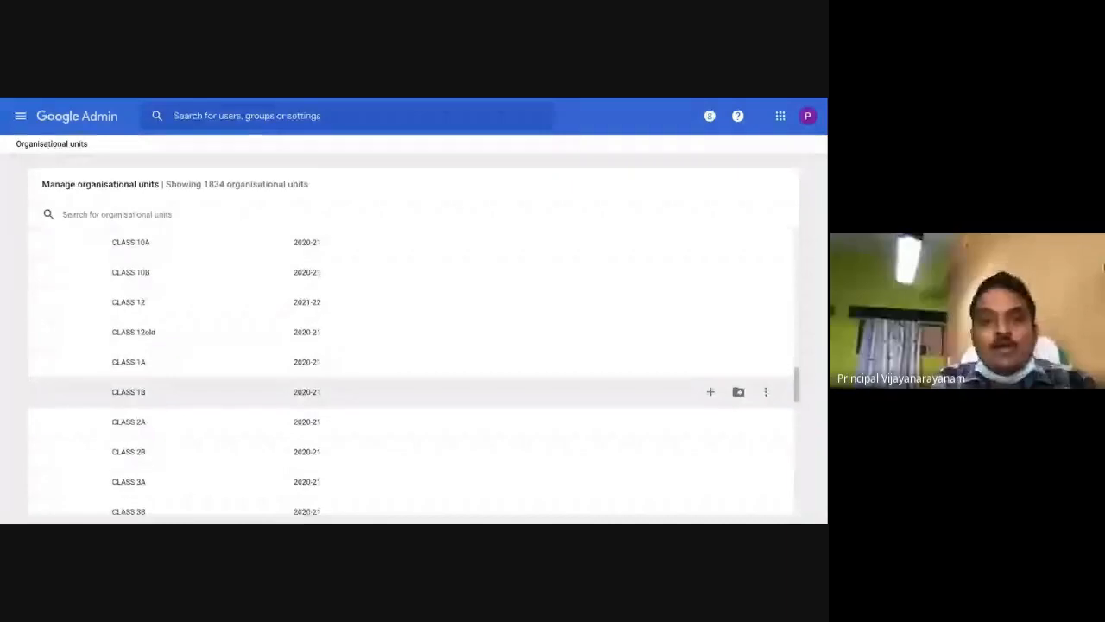
{"action": "scroll", "coordinate": [411, 371], "scroll_direction": "up", "scroll_amount": 1}
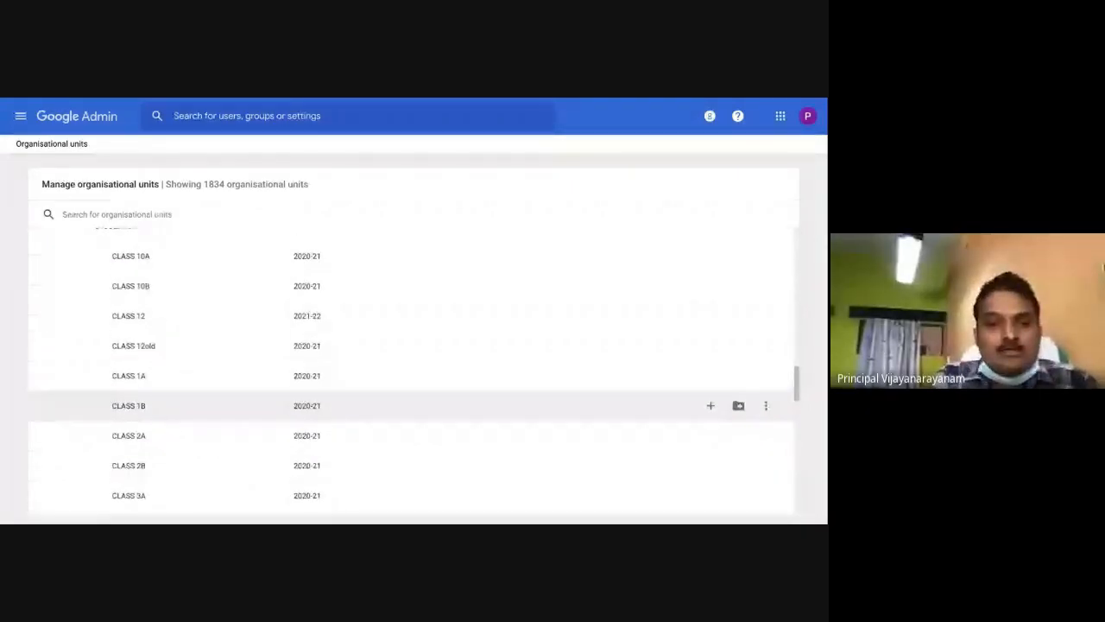
{"action": "scroll", "coordinate": [411, 371], "scroll_direction": "up", "scroll_amount": 2}
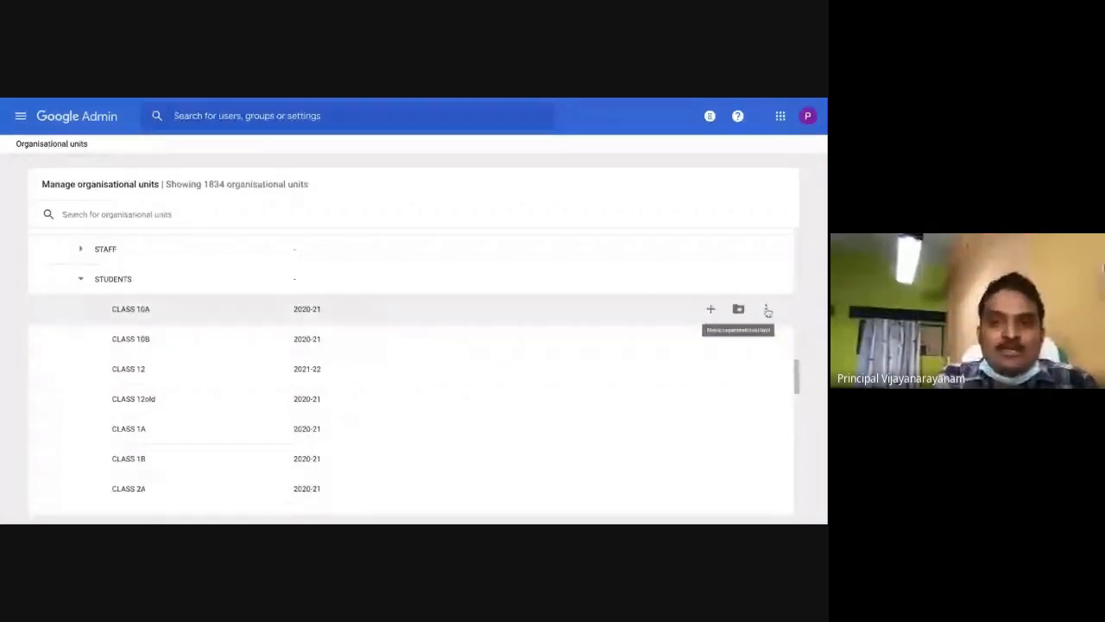
{"action": "left_click", "coordinate": [768, 310]}
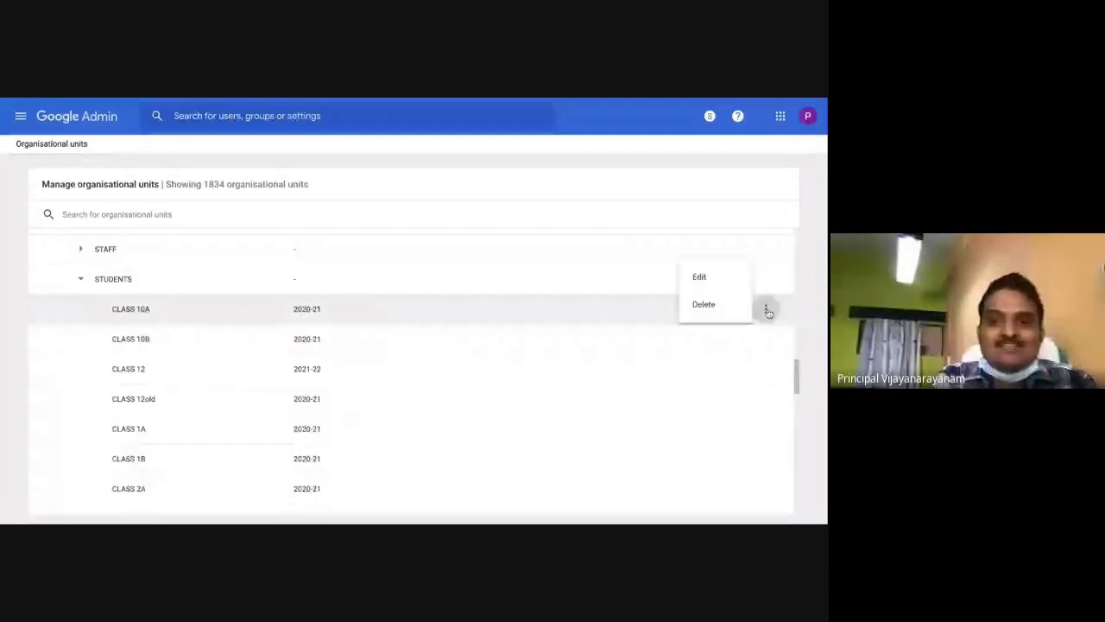
{"action": "left_click", "coordinate": [708, 281]}
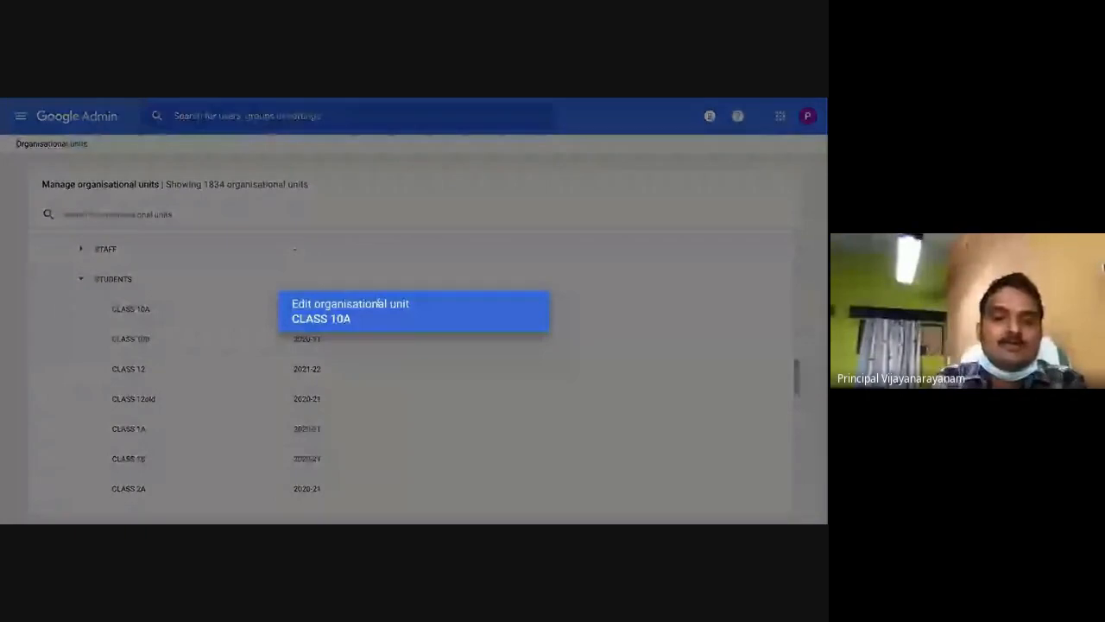
{"action": "type", "text": "ol"}
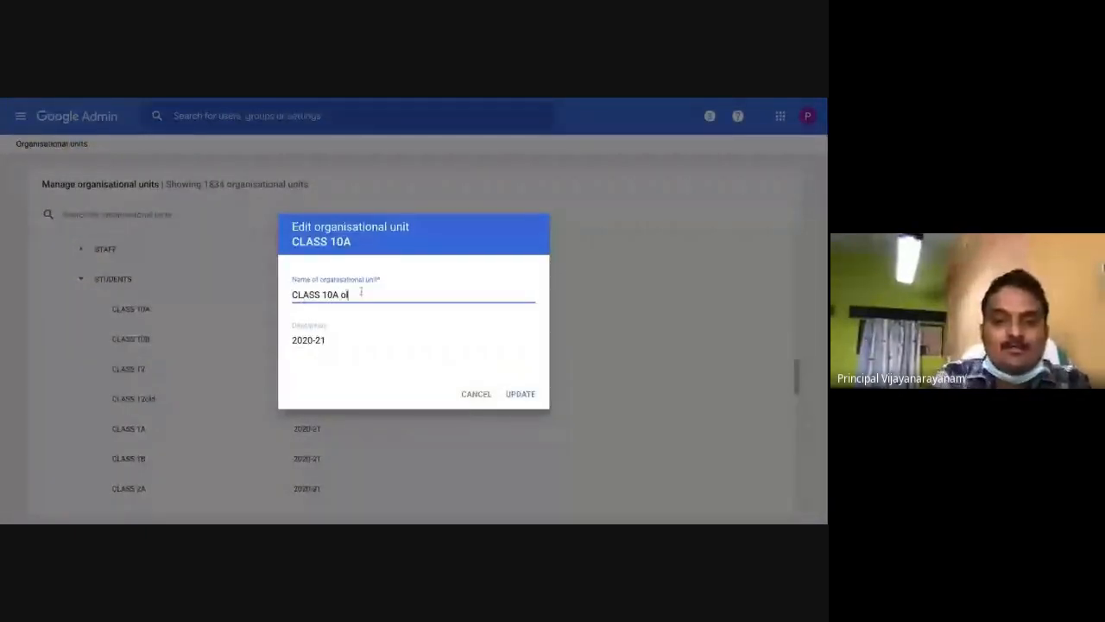
{"action": "type", "text": "d"}
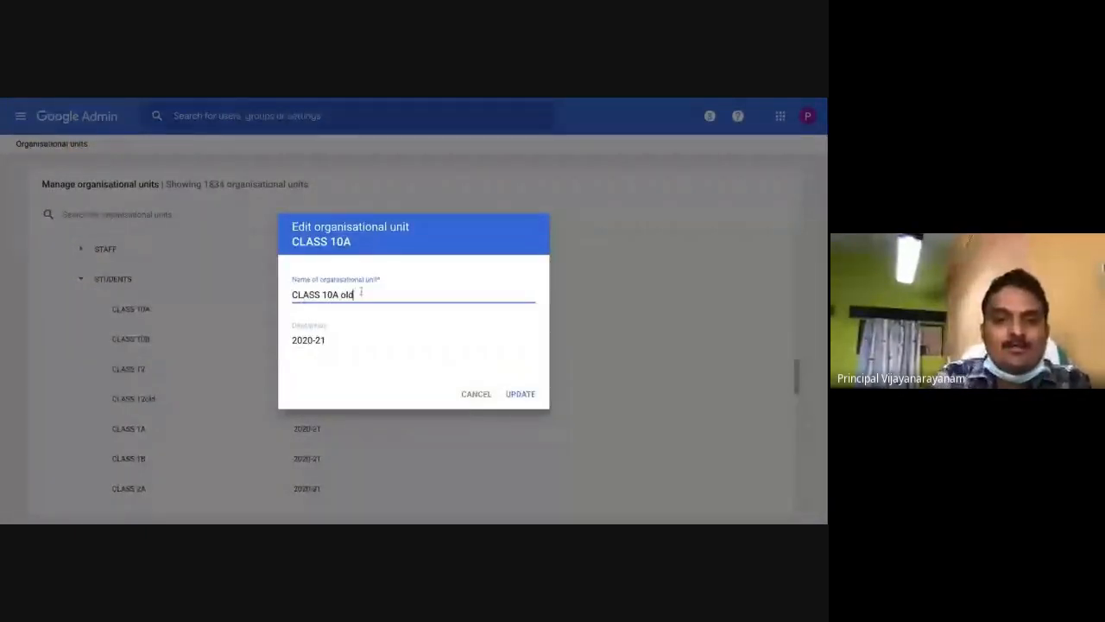
{"action": "left_click", "coordinate": [519, 396]}
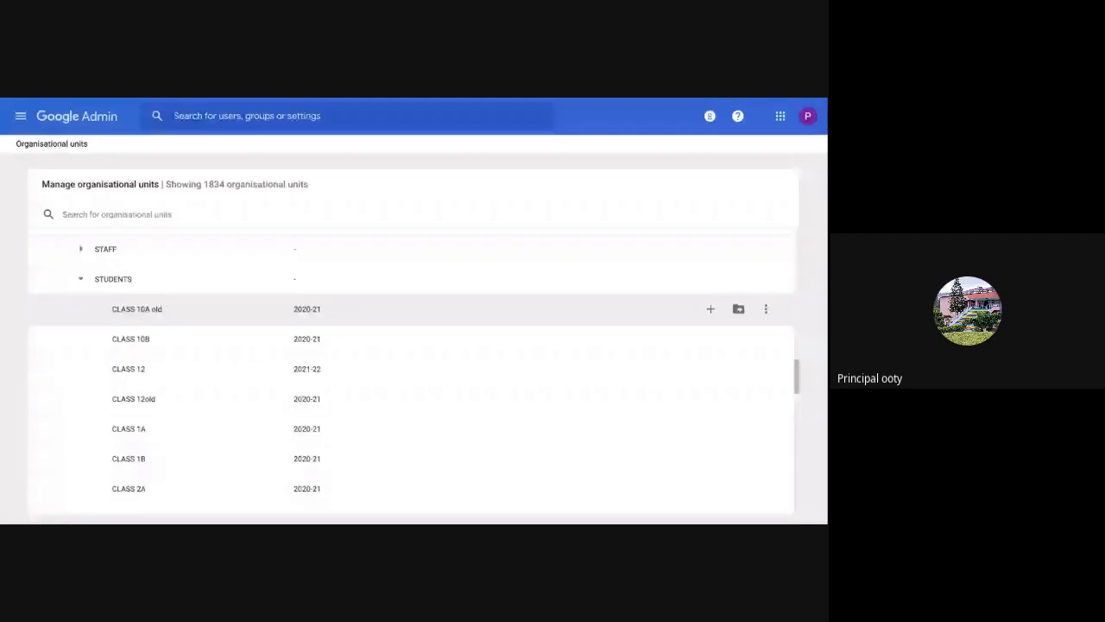
Step: Review the names and descriptions of all class units under STUDENTS, through CLASS 9B
{"action": "scroll", "coordinate": [306, 316], "scroll_direction": "down", "scroll_amount": 1}
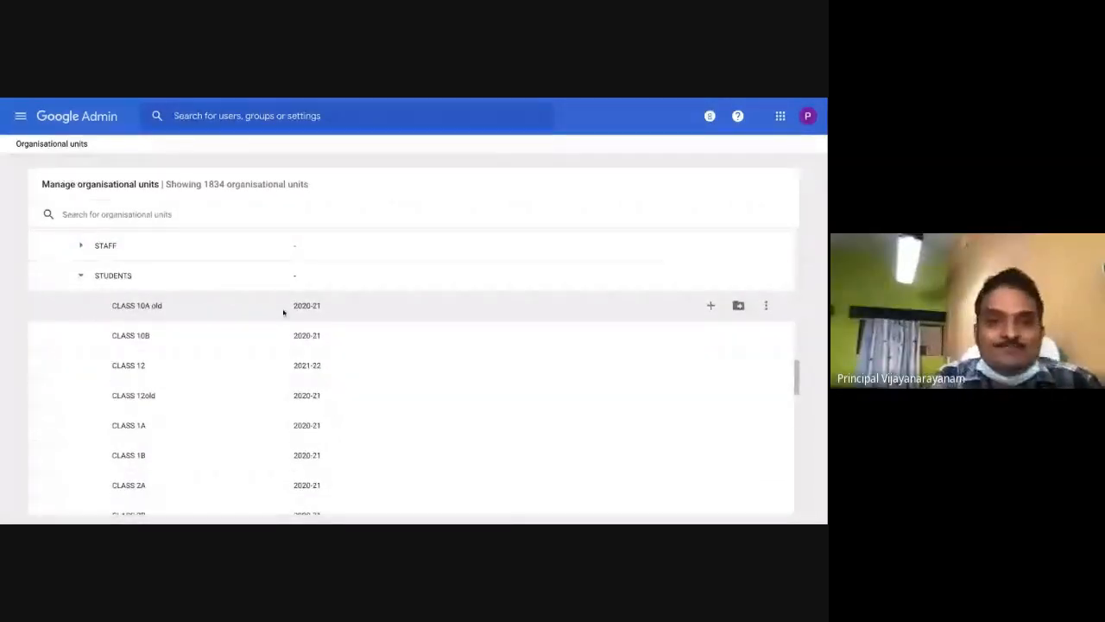
{"action": "scroll", "coordinate": [283, 312], "scroll_direction": "up", "scroll_amount": 1}
{"action": "scroll", "coordinate": [285, 328], "scroll_direction": "down", "scroll_amount": 1}
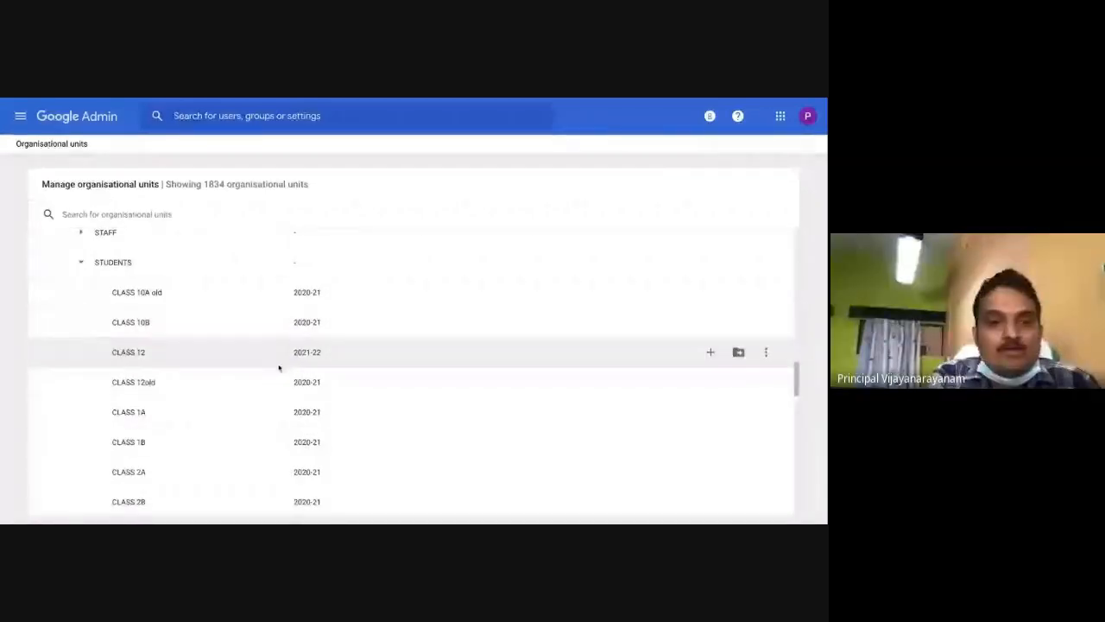
{"action": "scroll", "coordinate": [280, 367], "scroll_direction": "up", "scroll_amount": 1}
{"action": "scroll", "coordinate": [280, 367], "scroll_direction": "down", "scroll_amount": 1}
{"action": "scroll", "coordinate": [411, 372], "scroll_direction": "down", "scroll_amount": 1}
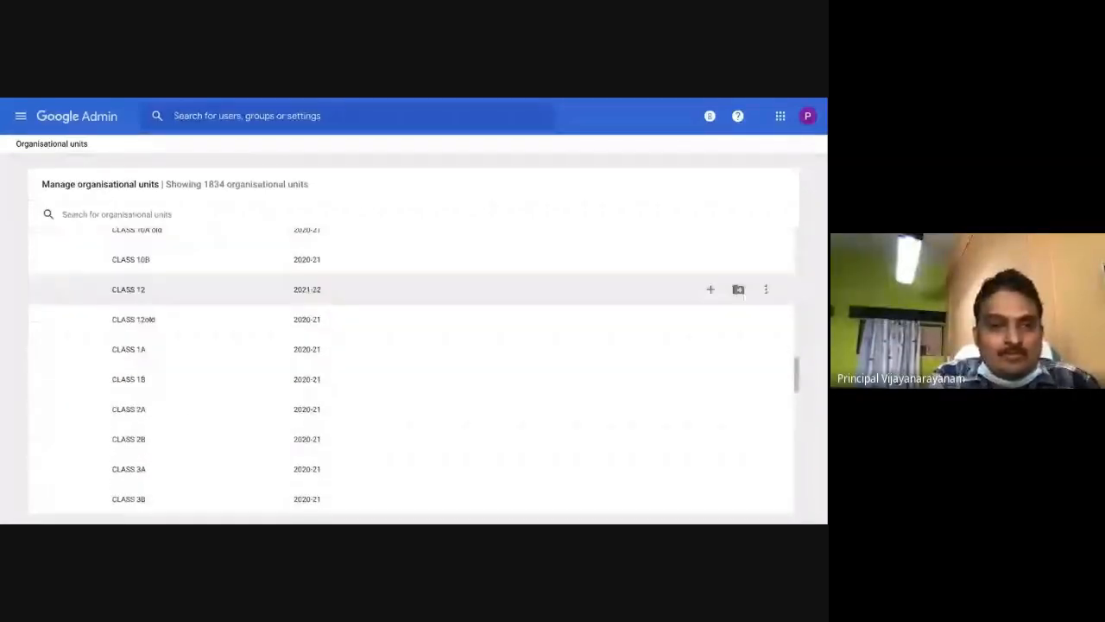
{"action": "scroll", "coordinate": [225, 423], "scroll_direction": "down", "scroll_amount": 5}
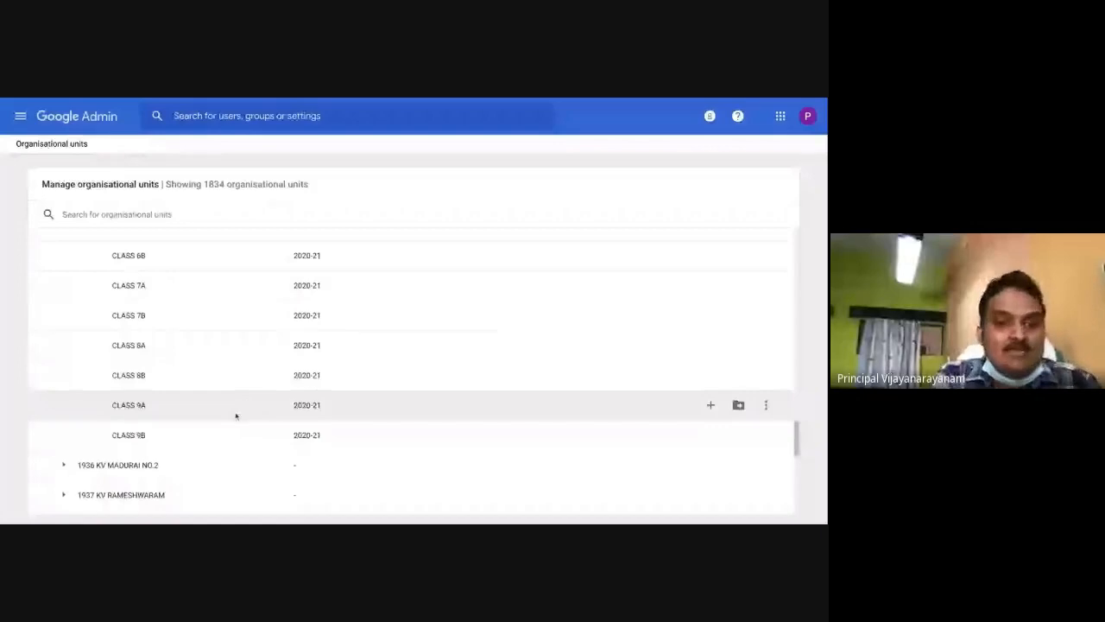
{"action": "scroll", "coordinate": [234, 334], "scroll_direction": "up", "scroll_amount": 1}
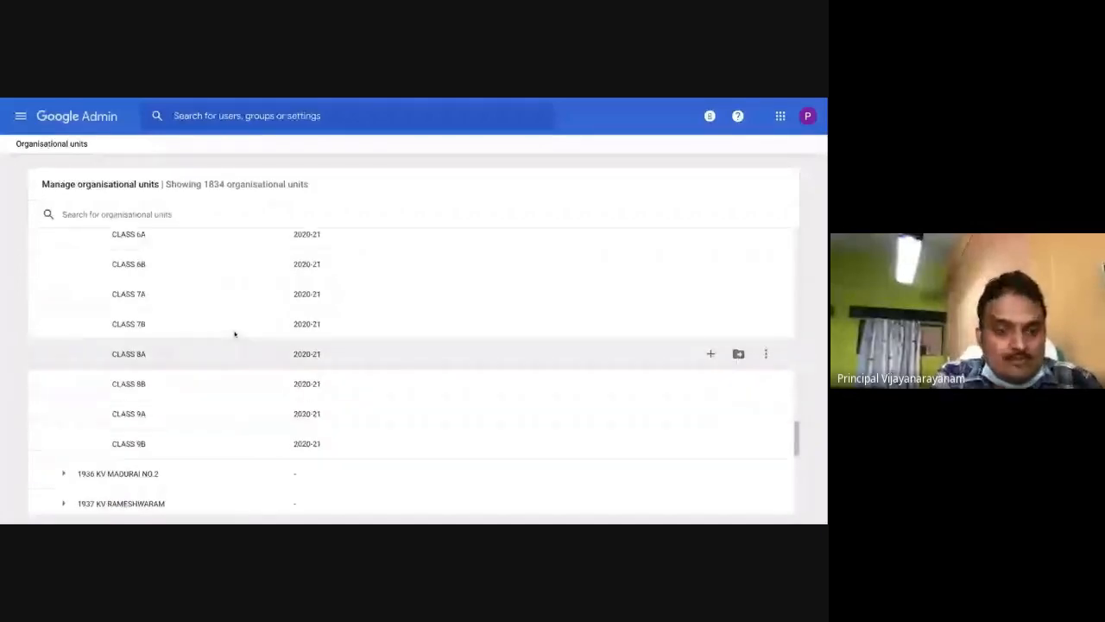
{"action": "scroll", "coordinate": [234, 334], "scroll_direction": "up", "scroll_amount": 1}
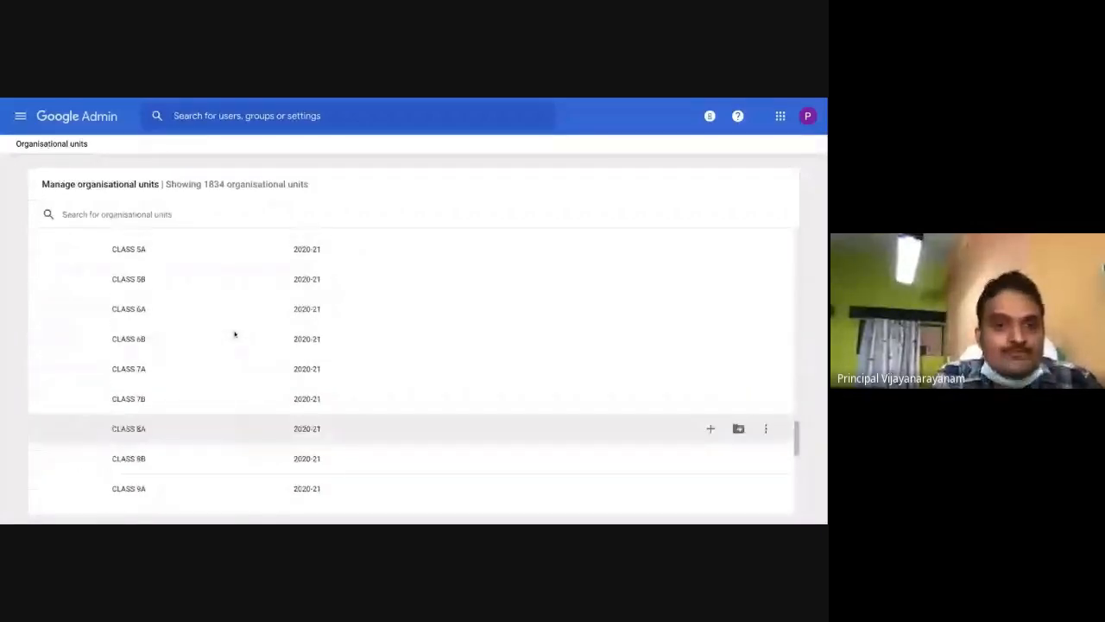
{"action": "scroll", "coordinate": [234, 334], "scroll_direction": "up", "scroll_amount": 3}
{"action": "scroll", "coordinate": [411, 371], "scroll_direction": "up", "scroll_amount": 1}
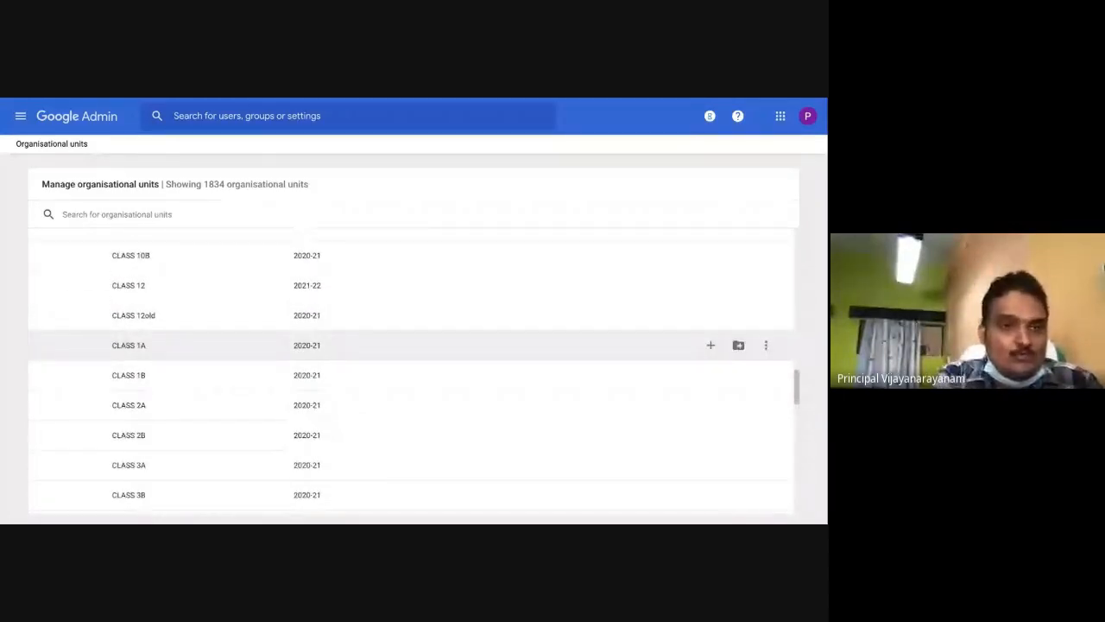
{"action": "scroll", "coordinate": [238, 285], "scroll_direction": "up", "scroll_amount": 1}
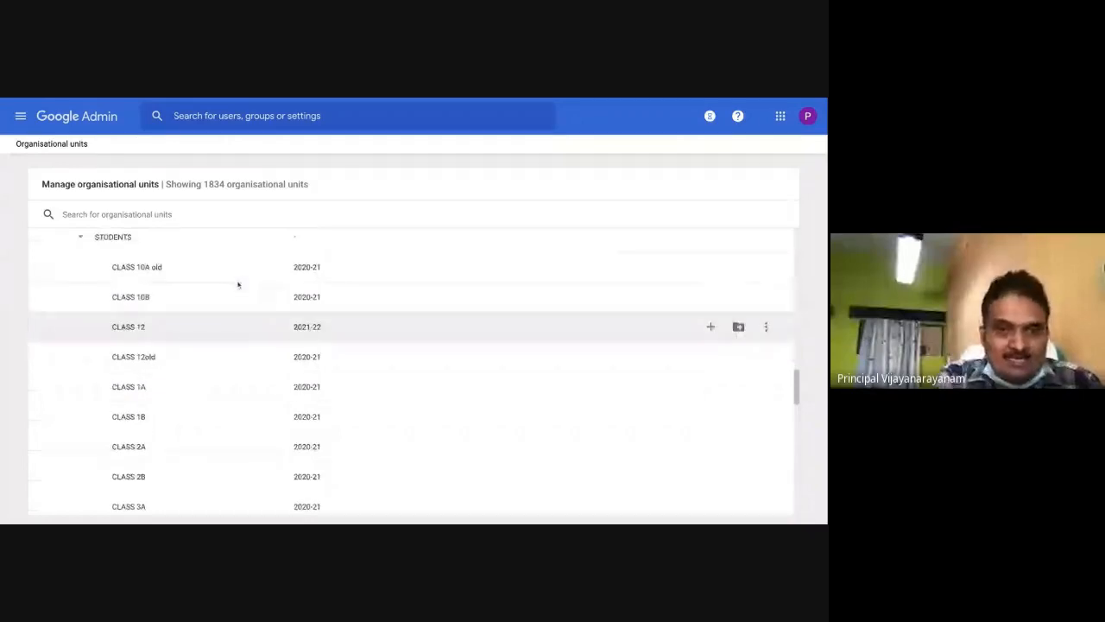
{"action": "scroll", "coordinate": [238, 285], "scroll_direction": "up", "scroll_amount": 1}
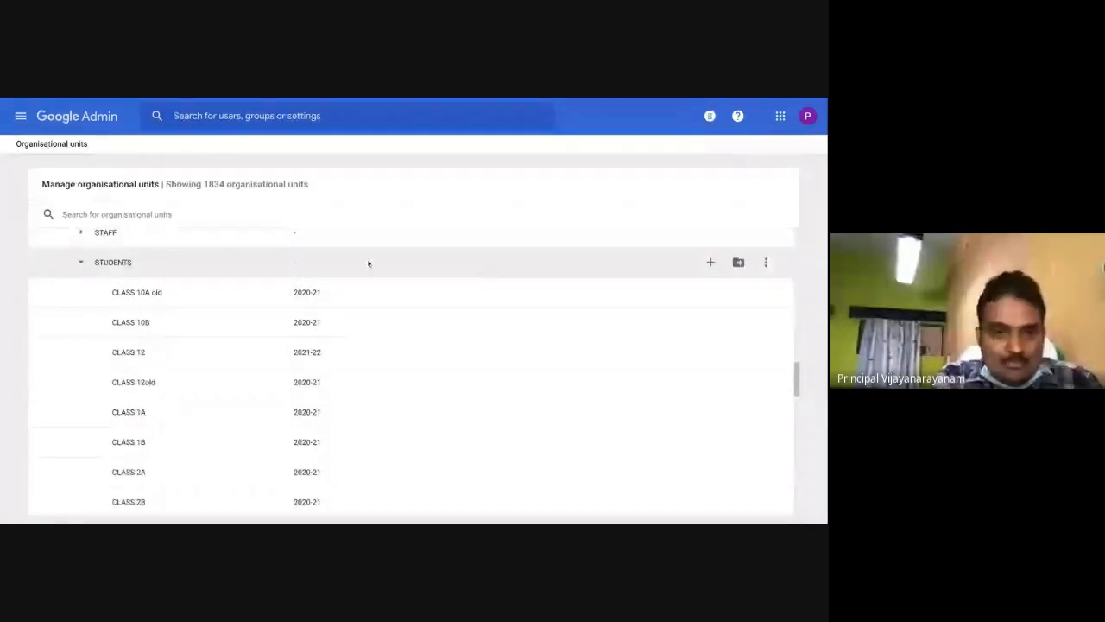
Step: Start a new organisational unit under STUDENTS and enter the name class 1a and the description 2021-22
{"action": "left_click", "coordinate": [713, 265]}
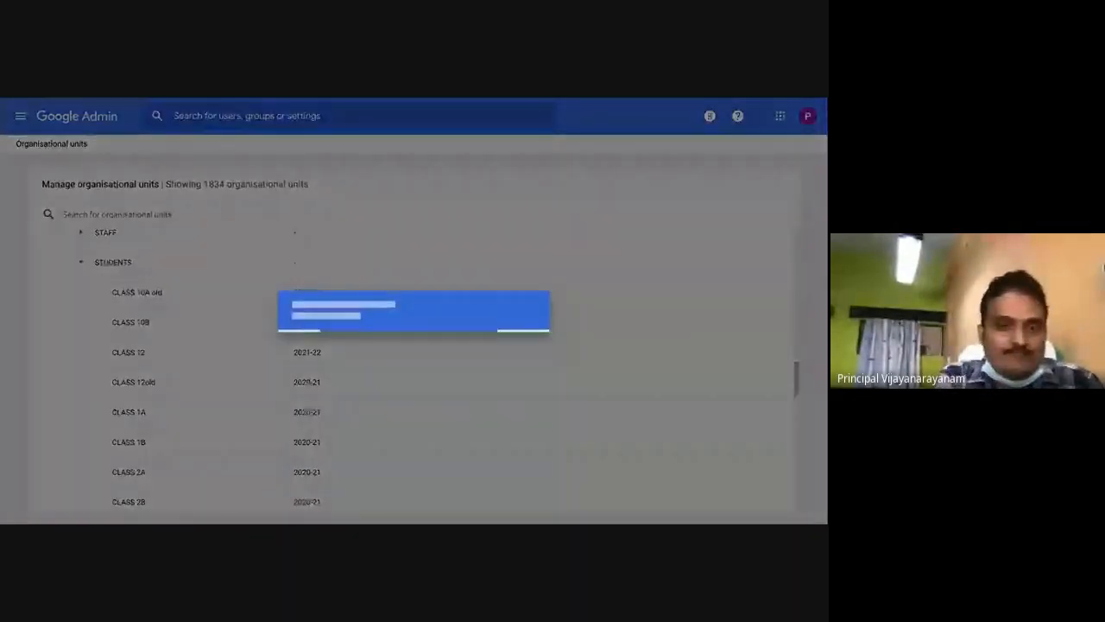
{"action": "left_click", "coordinate": [302, 288]}
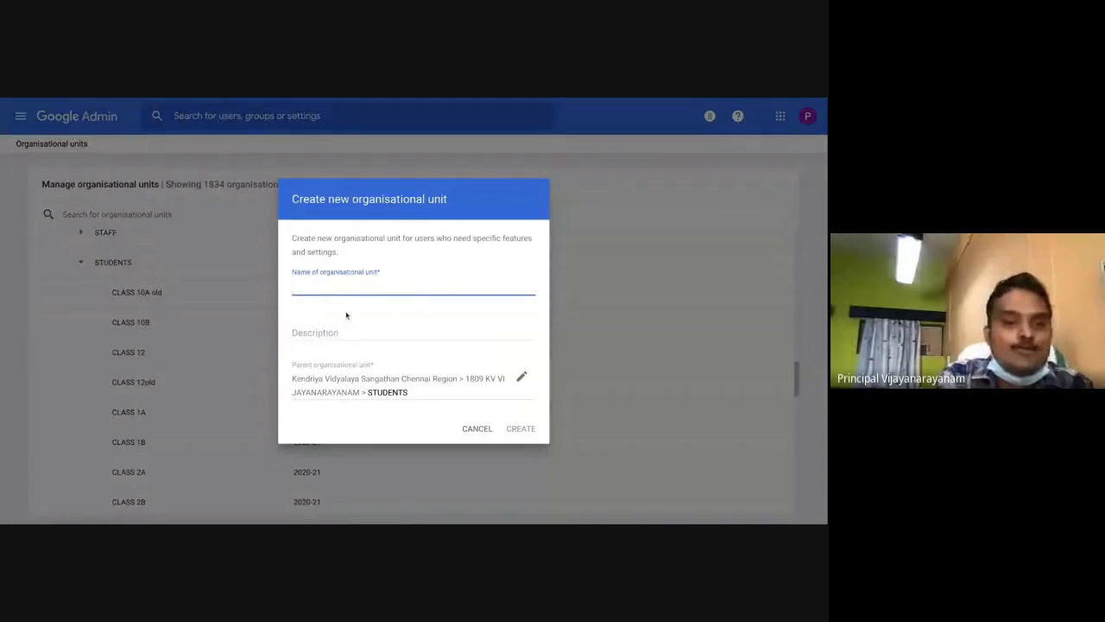
{"action": "type", "text": "c"}
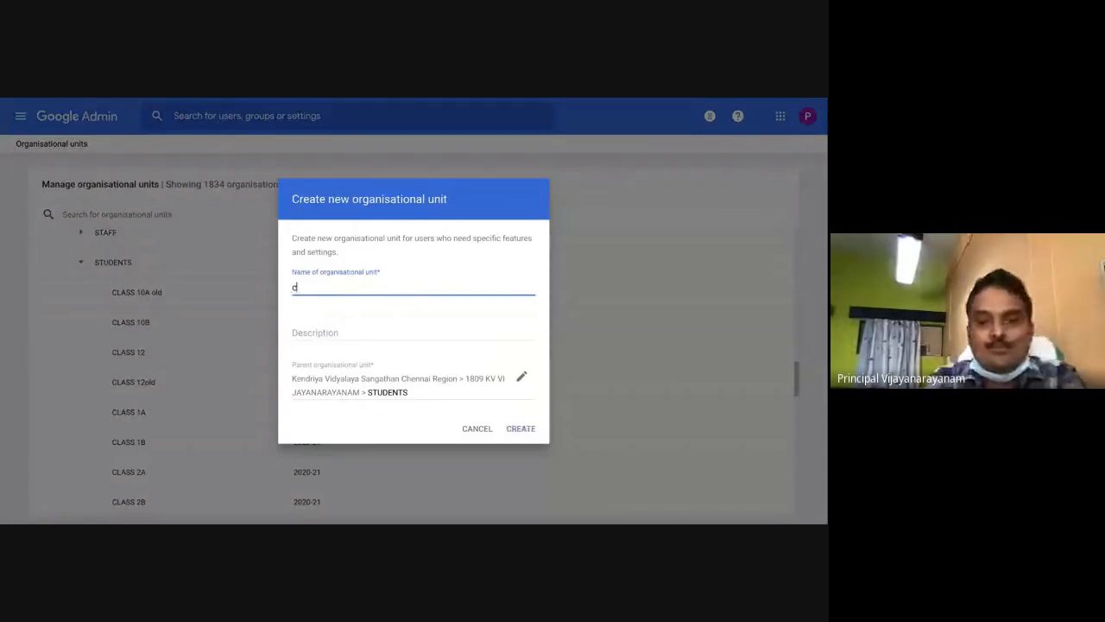
{"action": "type", "text": "lass "}
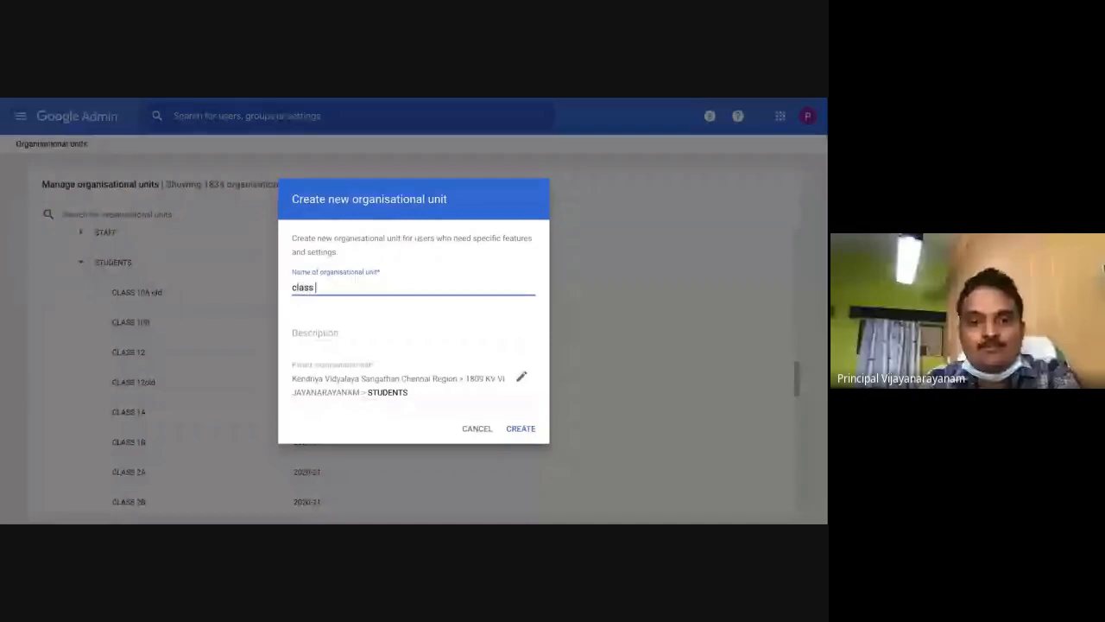
{"action": "type", "text": "1 a"}
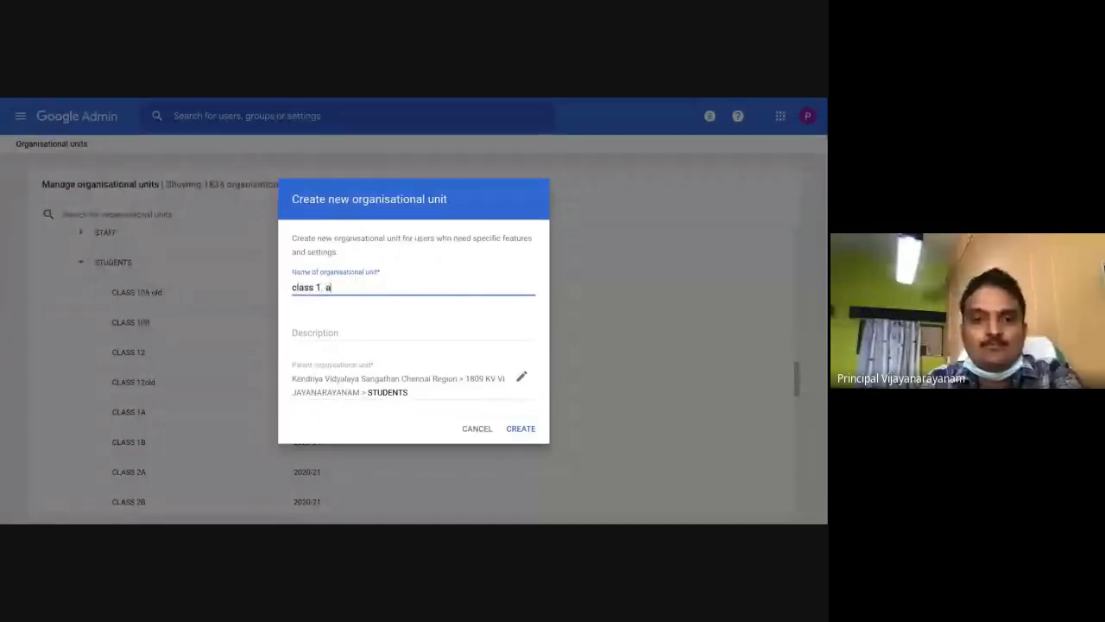
{"action": "key", "text": "BackSpace"}
{"action": "key", "text": "BackSpace"}
{"action": "type", "text": "a"}
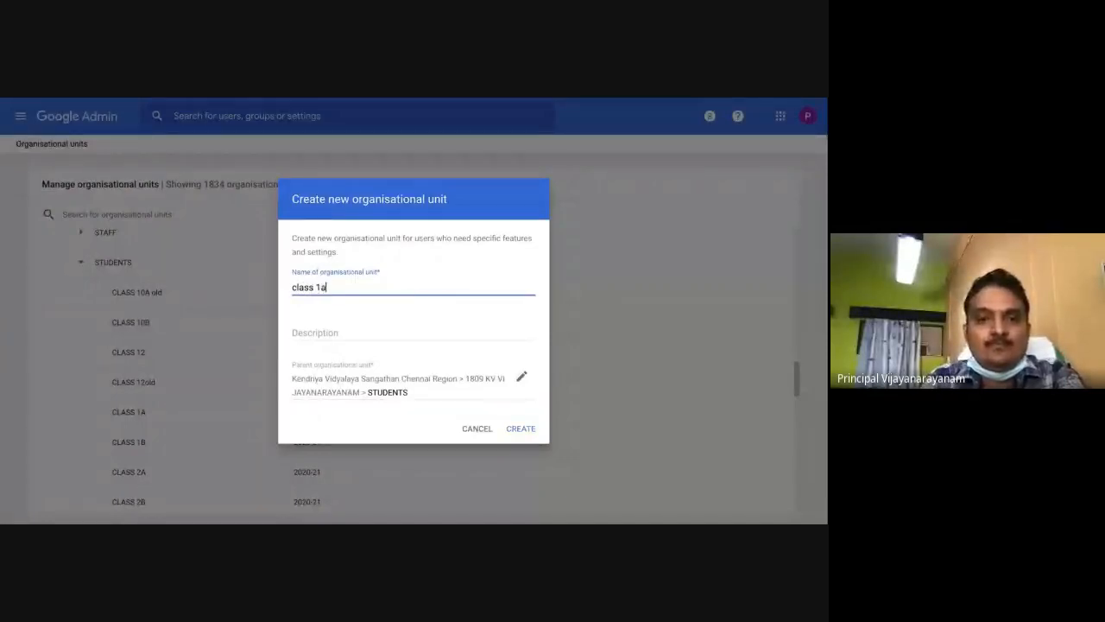
{"action": "left_click", "coordinate": [319, 336]}
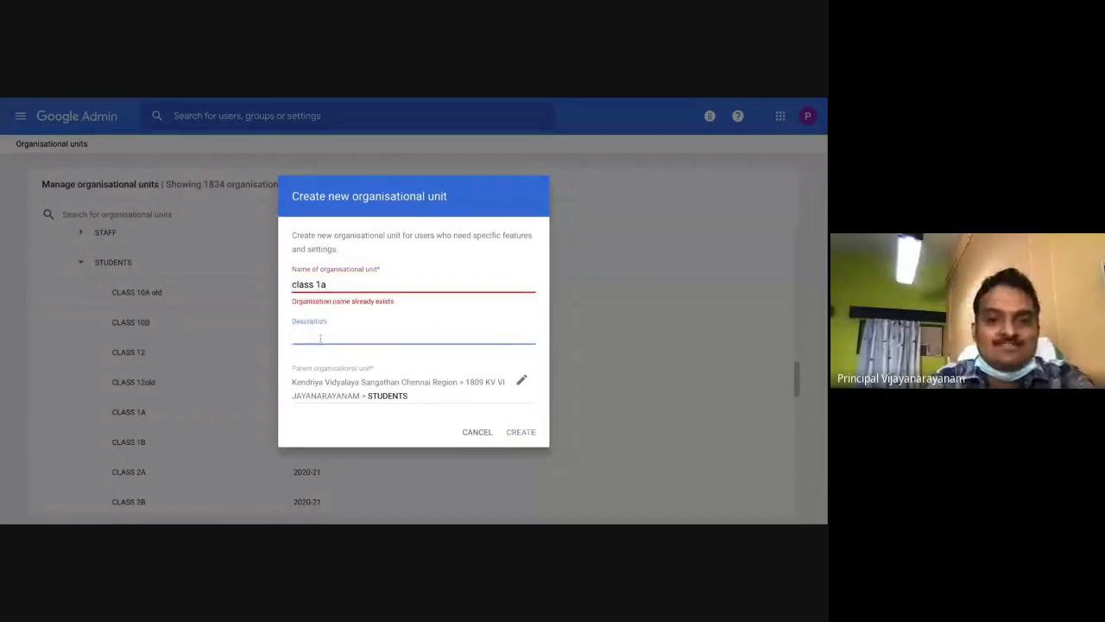
{"action": "type", "text": "2020-"}
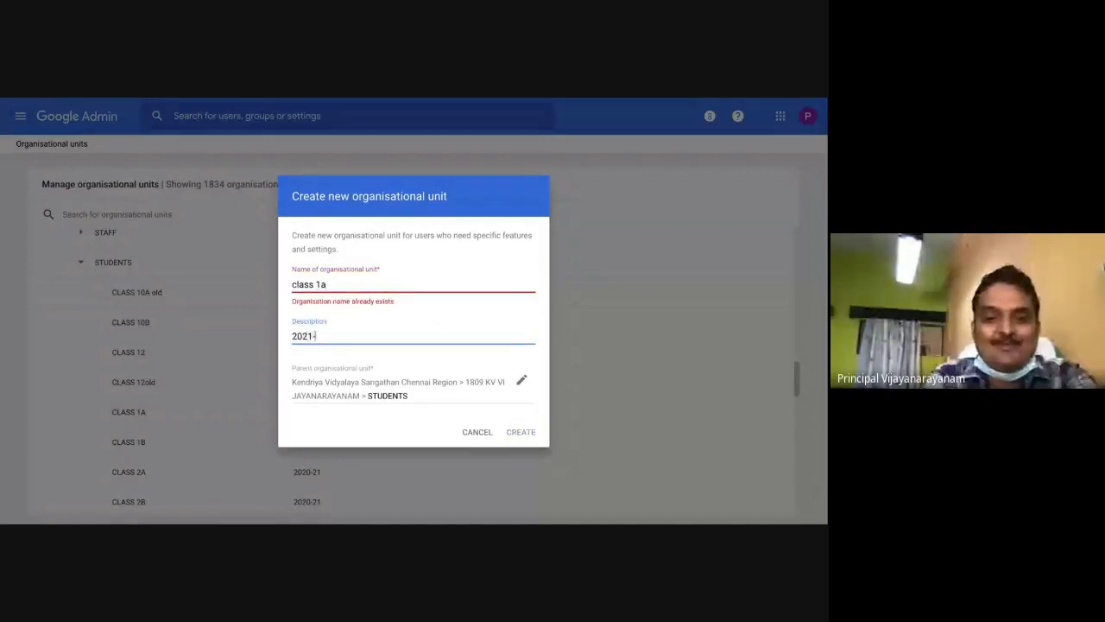
{"action": "type", "text": "22"}
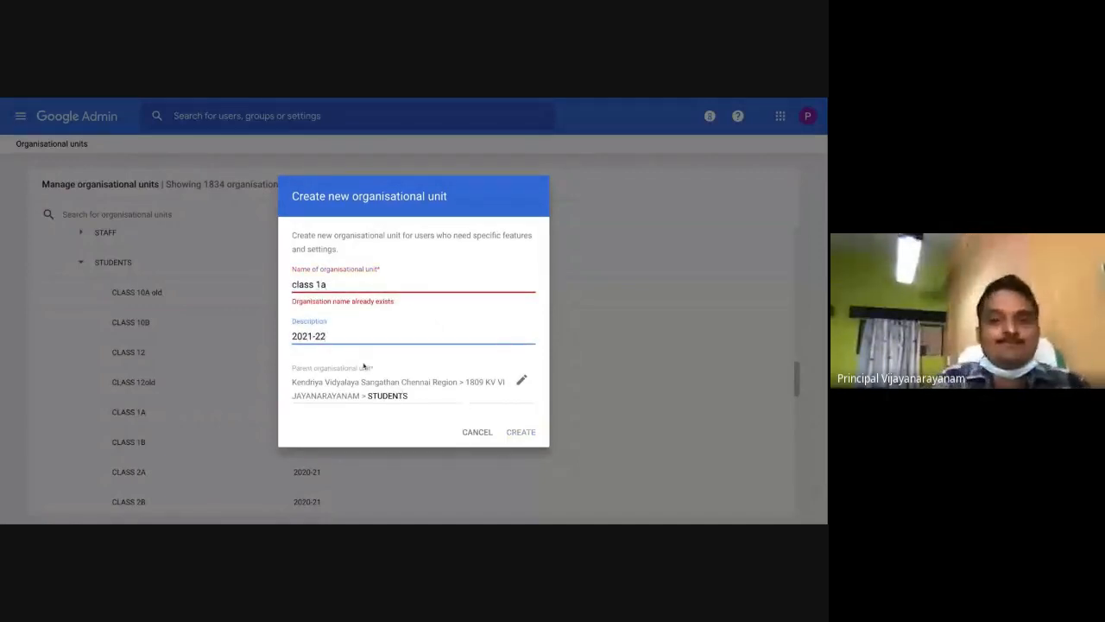
Step: Change the new organisational unit's name to classONEA and create the unit
{"action": "left_click", "coordinate": [318, 285]}
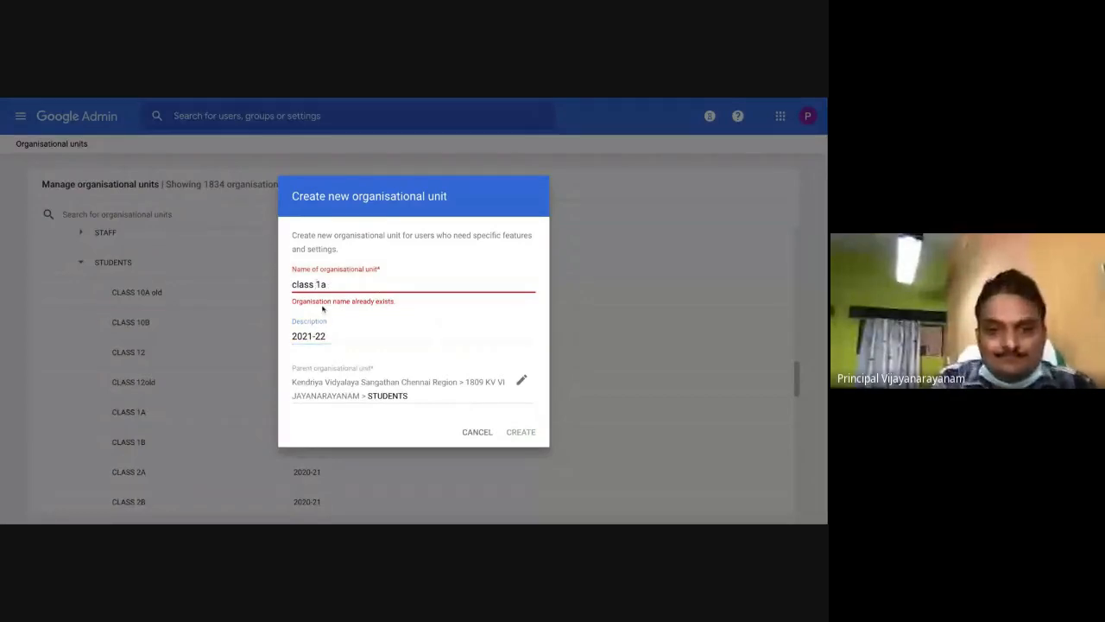
{"action": "key", "text": "BackSpace"}
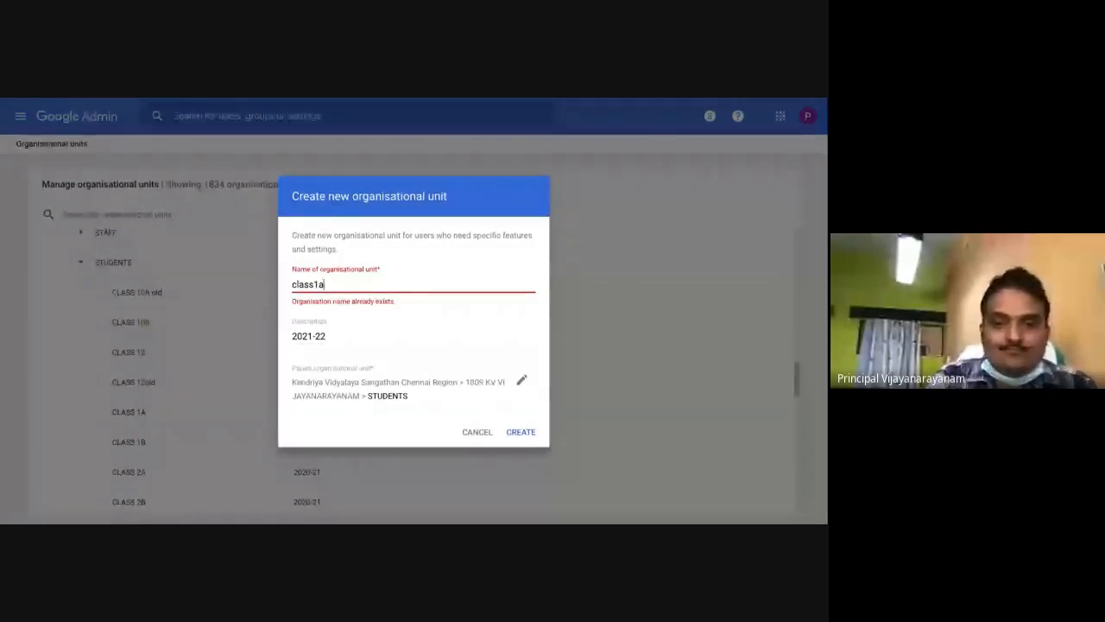
{"action": "key", "text": "BackSpace"}
{"action": "key", "text": "BackSpace"}
{"action": "type", "text": "ONe"}
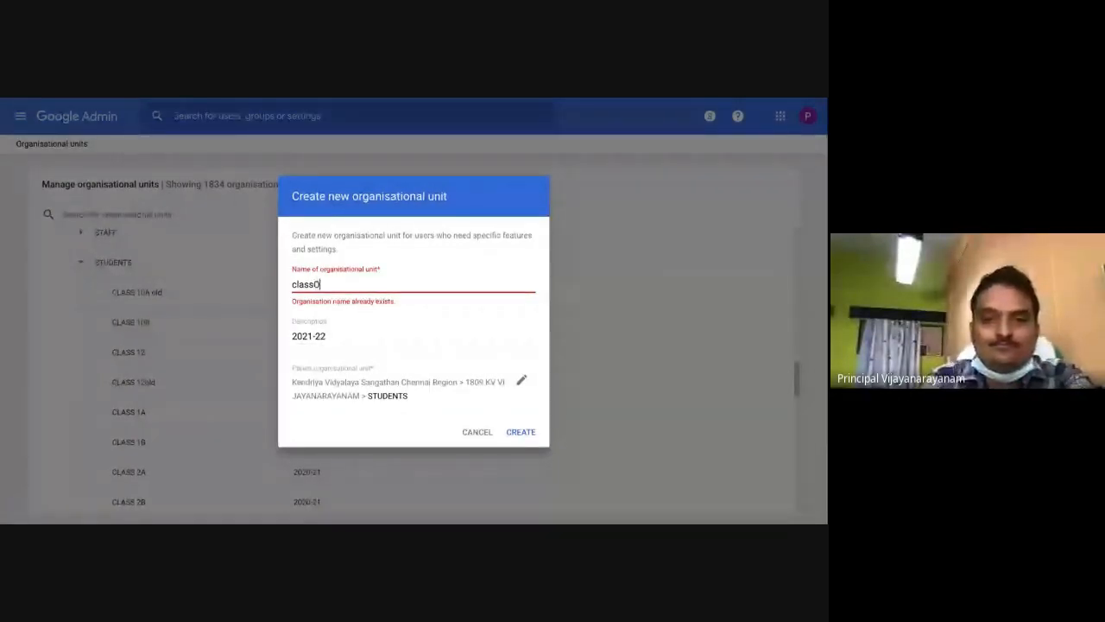
{"action": "key", "text": "BackSpace"}
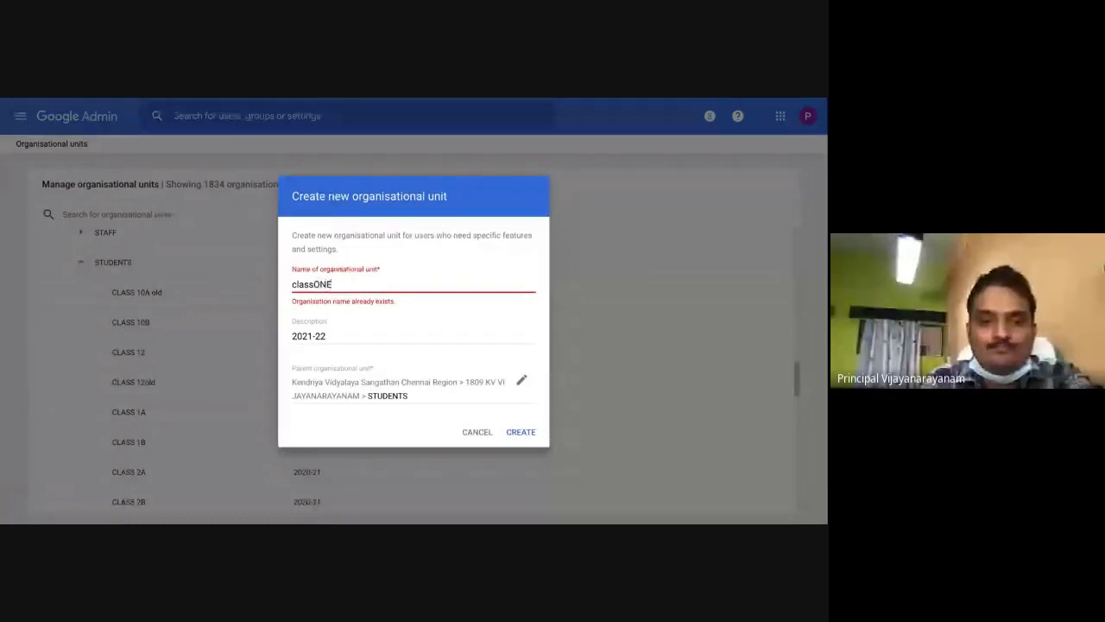
{"action": "type", "text": "EA"}
{"action": "left_click", "coordinate": [534, 433]}
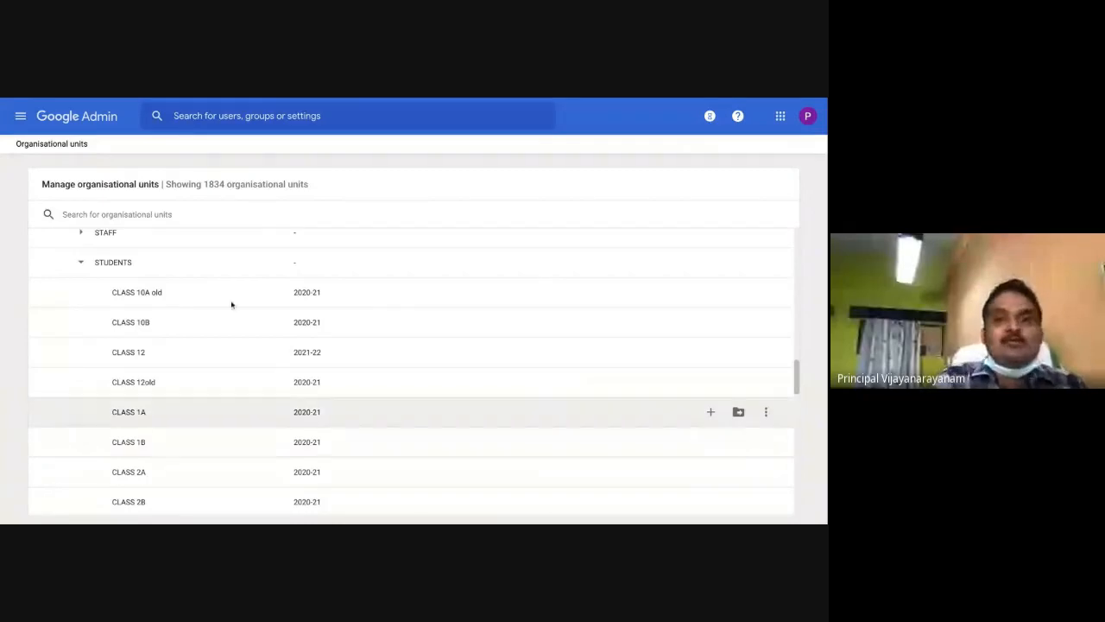
Step: Open the directory's list of users from all organisational units
{"action": "left_click", "coordinate": [21, 117]}
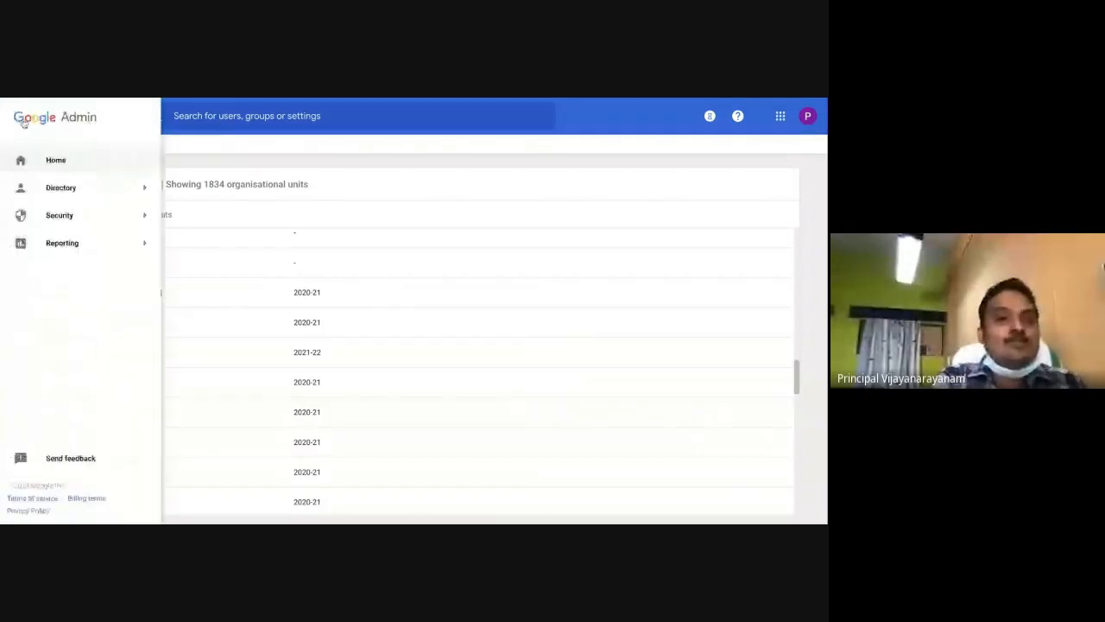
{"action": "mouse_move", "coordinate": [58, 187]}
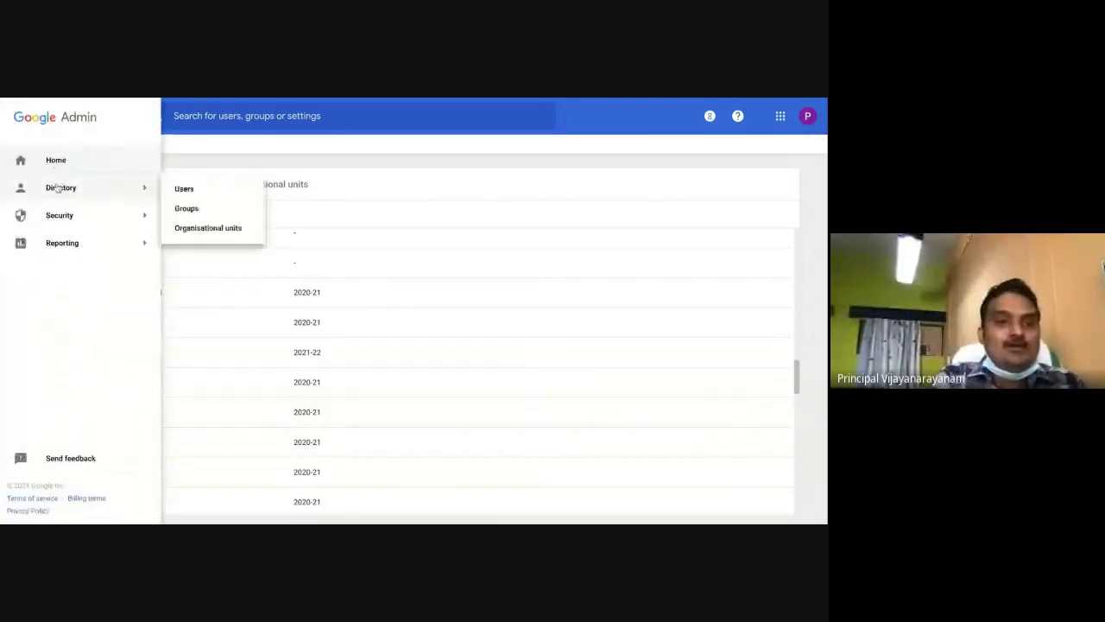
{"action": "left_click", "coordinate": [177, 189]}
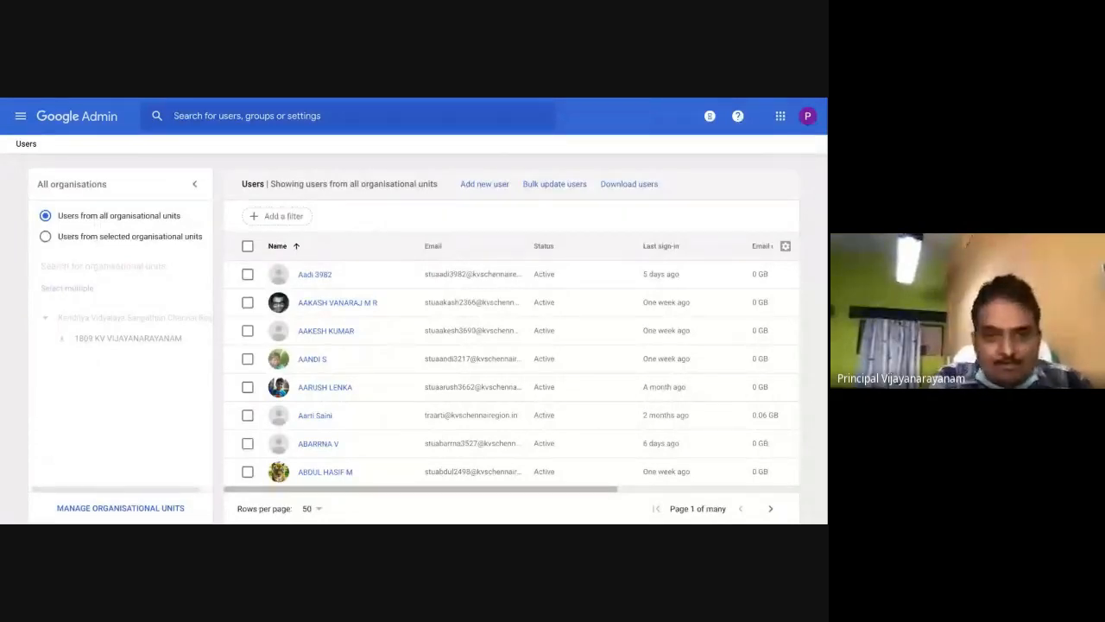
Step: Examine the class units offered for moving the second listed user to another organisational unit, then cancel and deselect the user
{"action": "mouse_move", "coordinate": [315, 313]}
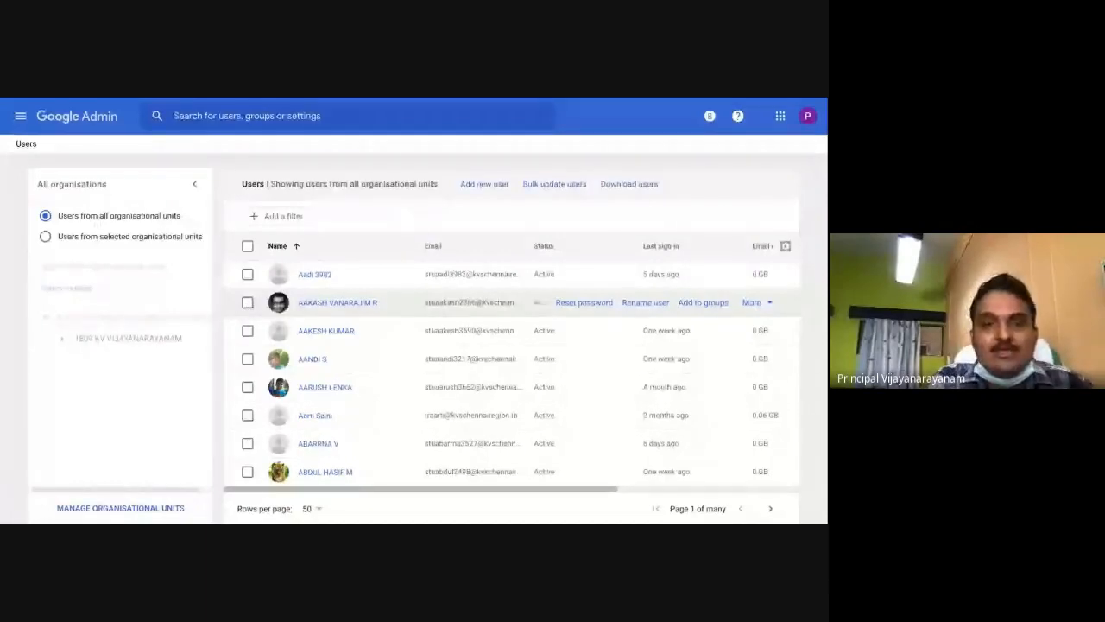
{"action": "left_click", "coordinate": [247, 302]}
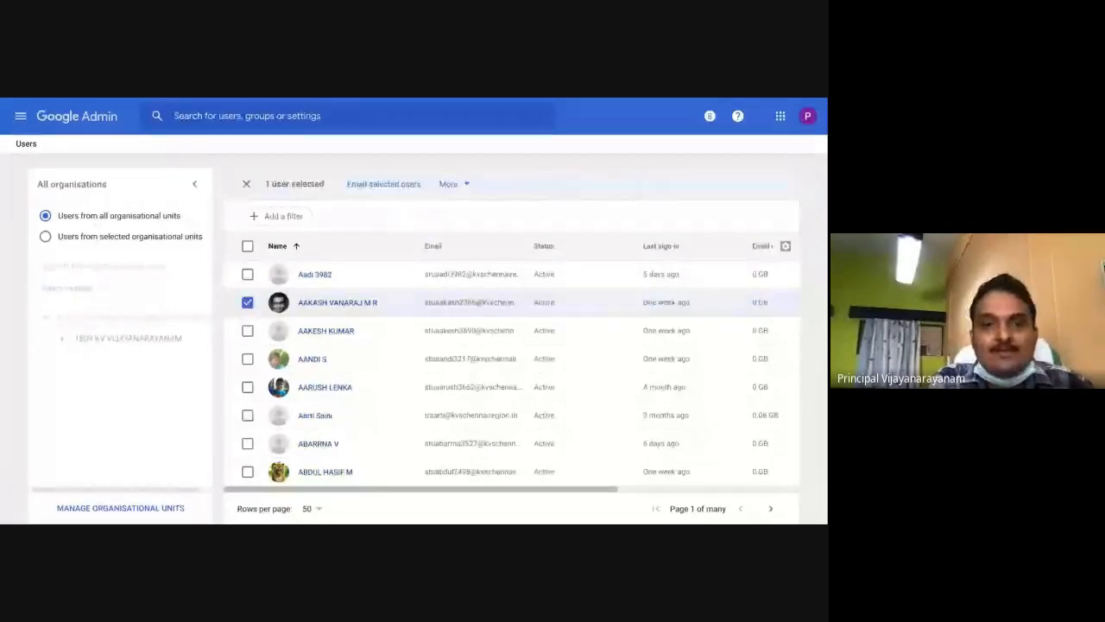
{"action": "left_click", "coordinate": [464, 185]}
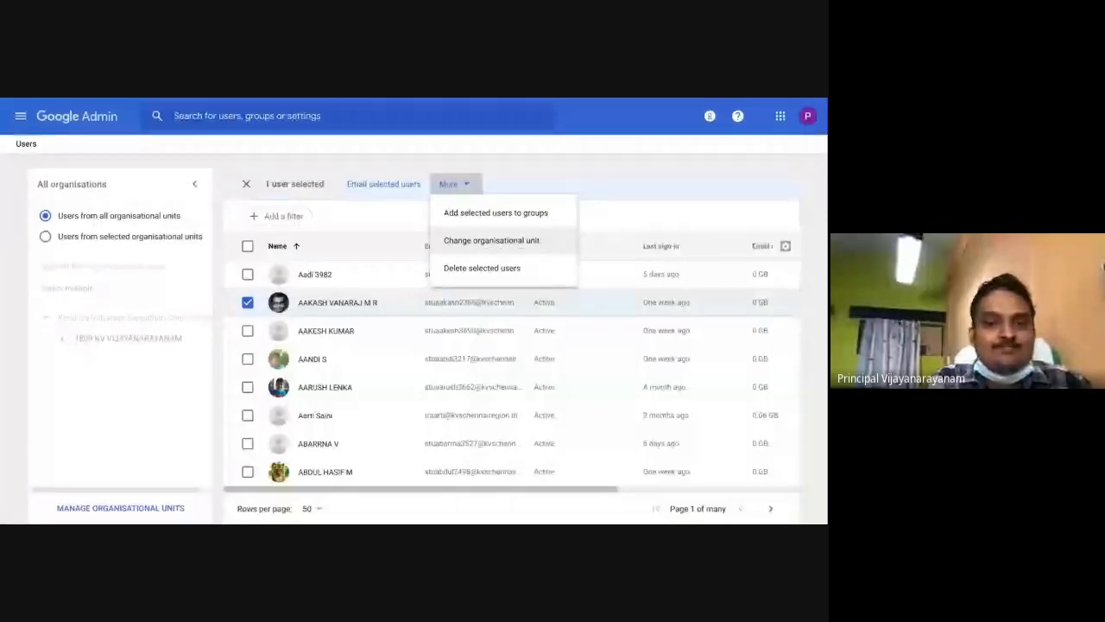
{"action": "left_click", "coordinate": [491, 240]}
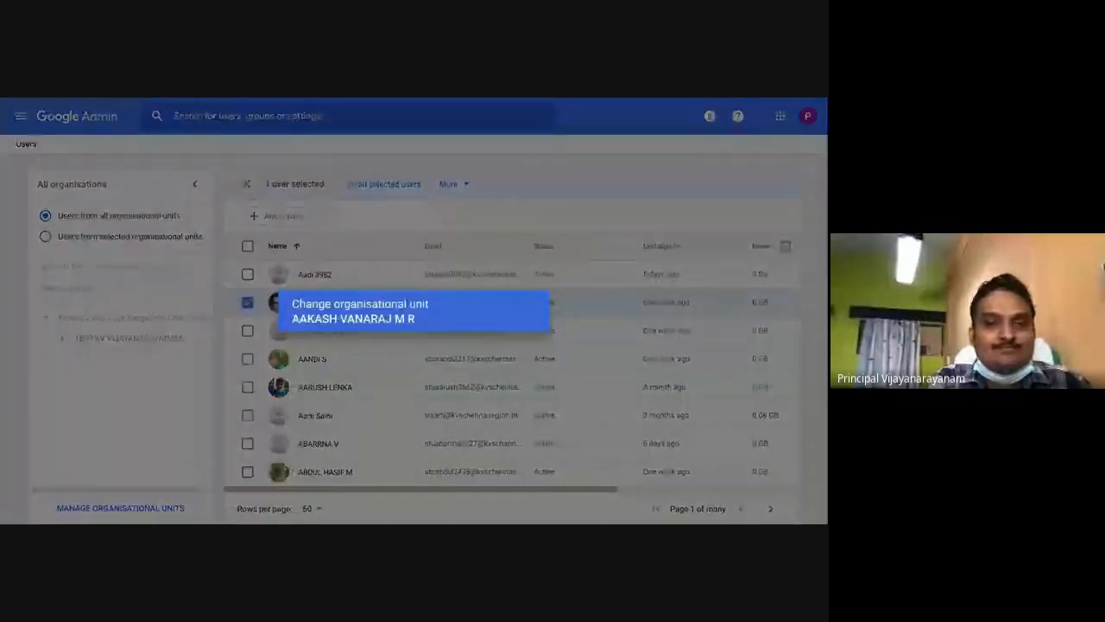
{"action": "scroll", "coordinate": [429, 408], "scroll_direction": "down", "scroll_amount": 2}
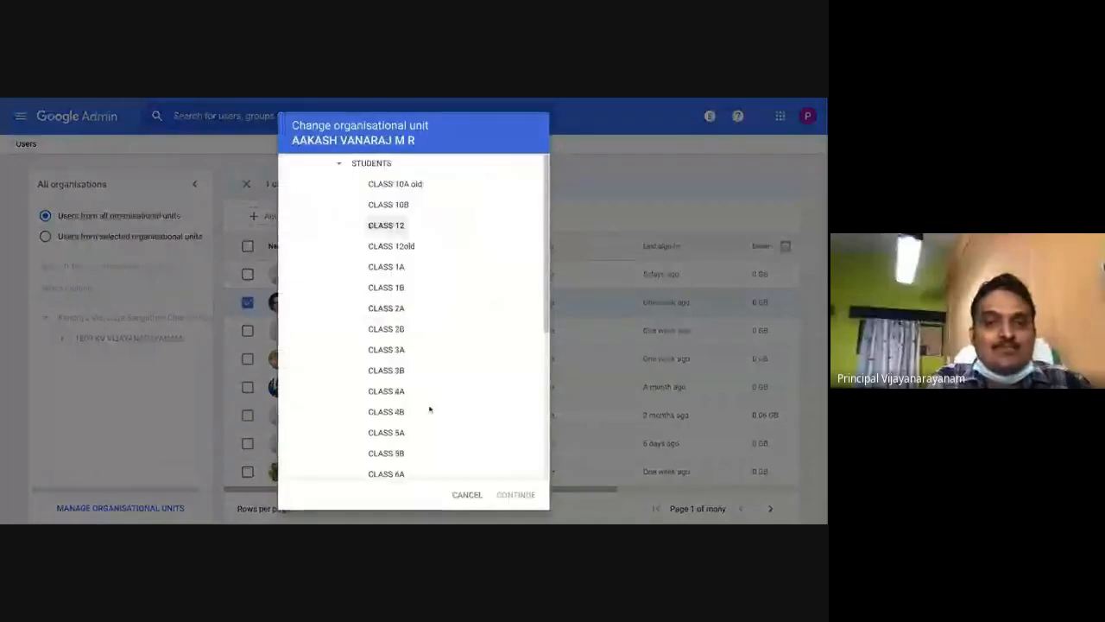
{"action": "scroll", "coordinate": [429, 408], "scroll_direction": "down", "scroll_amount": 3}
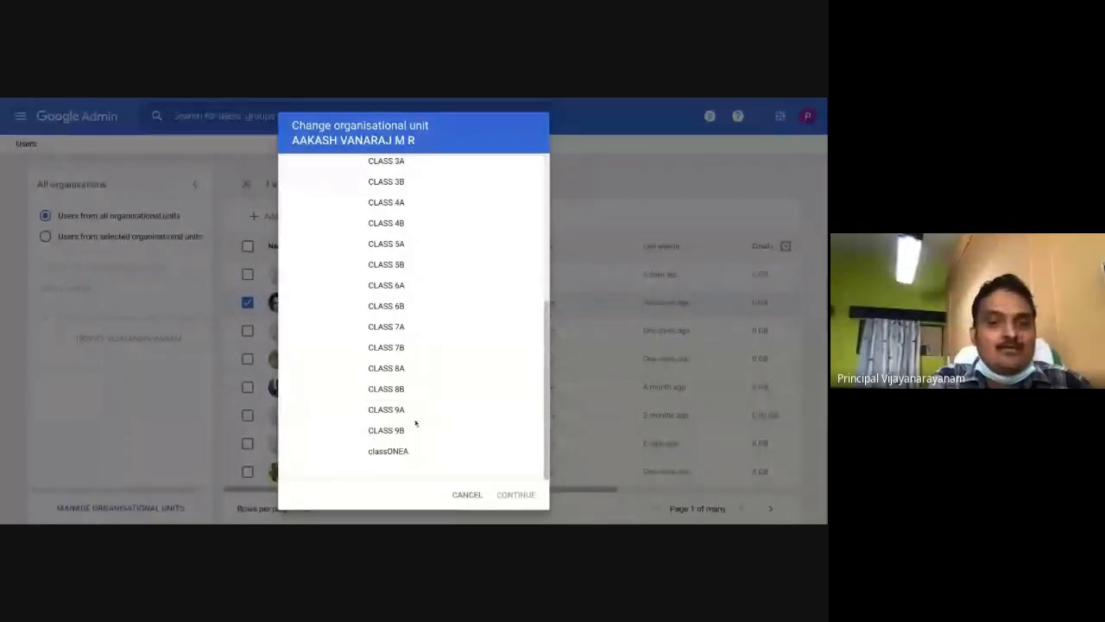
{"action": "left_click", "coordinate": [467, 495]}
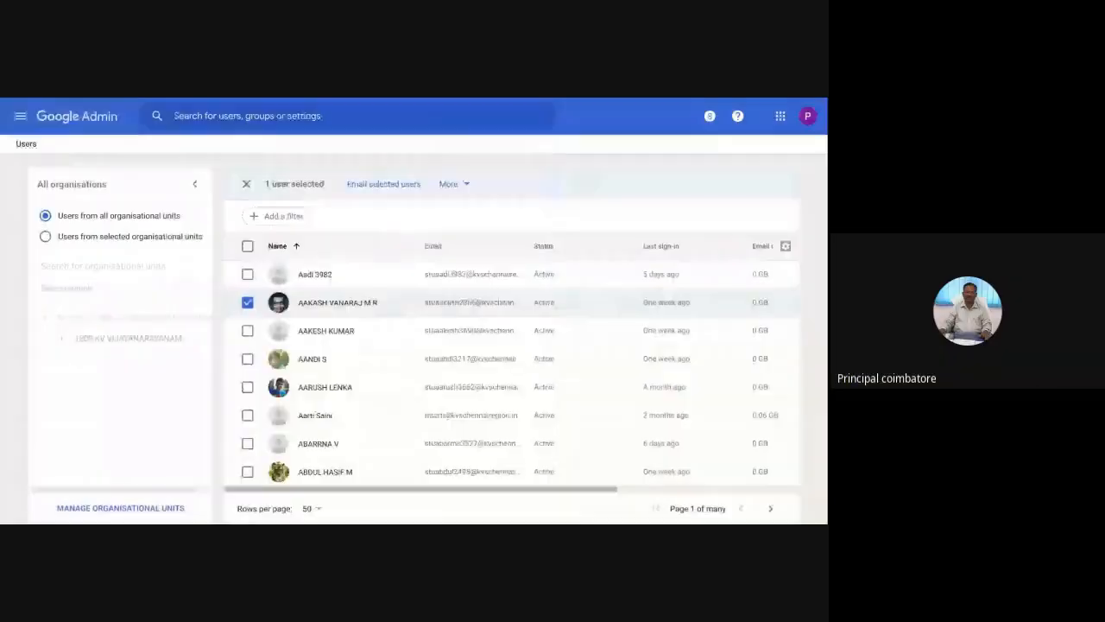
{"action": "left_click", "coordinate": [247, 302]}
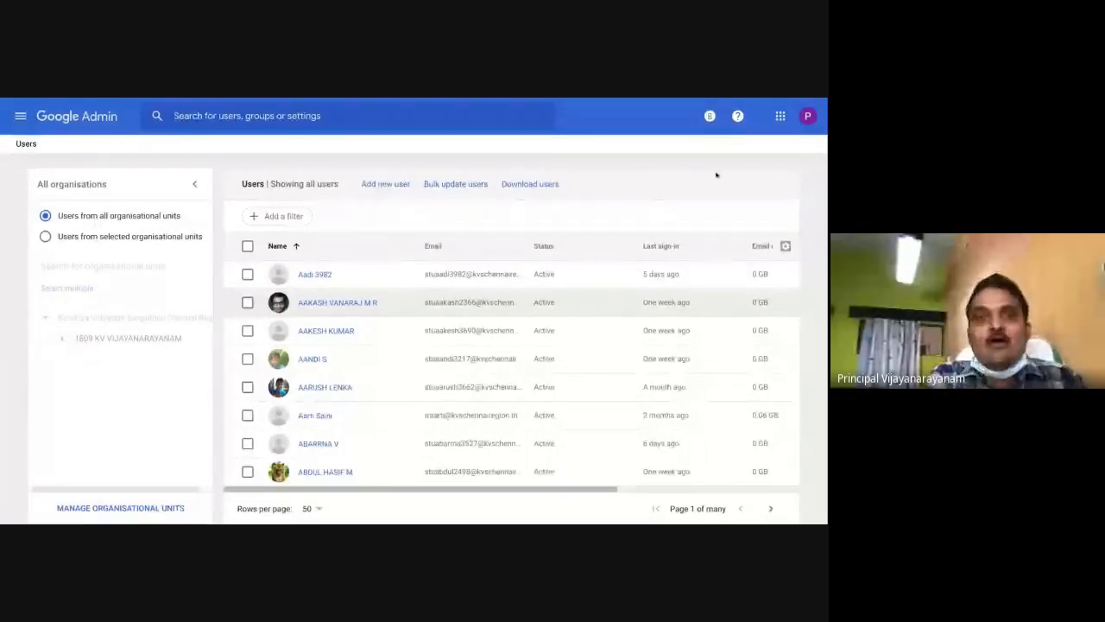
Step: Switch to Google Classroom and view the available actions for the class 1809_CLASS 1A
{"action": "left_click", "coordinate": [781, 120]}
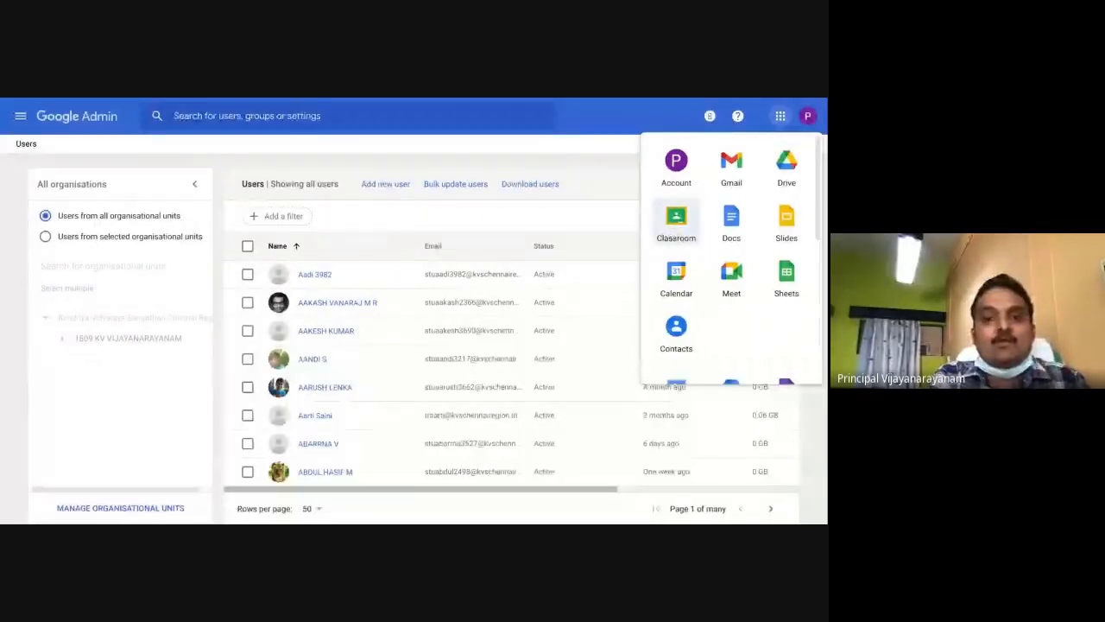
{"action": "left_click", "coordinate": [676, 223]}
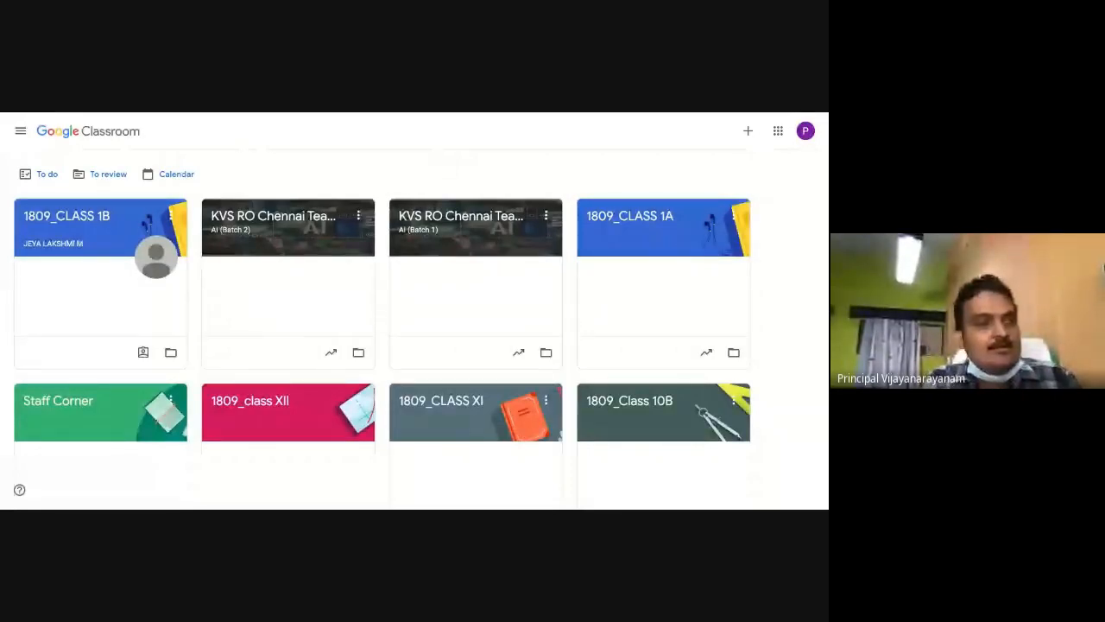
{"action": "left_click", "coordinate": [732, 202]}
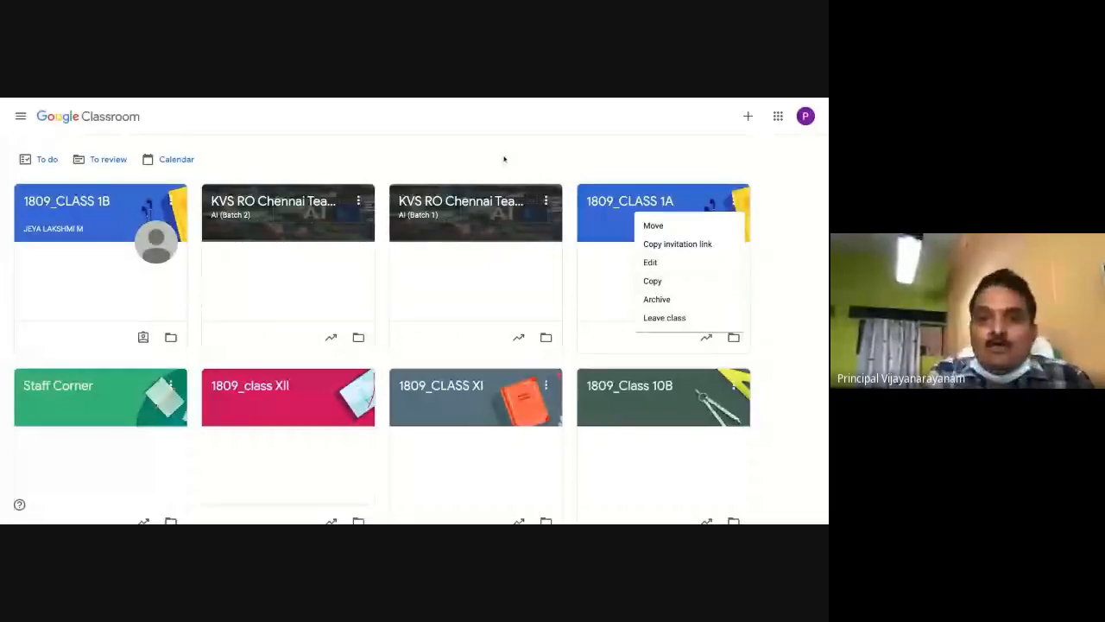
{"action": "left_click", "coordinate": [504, 158]}
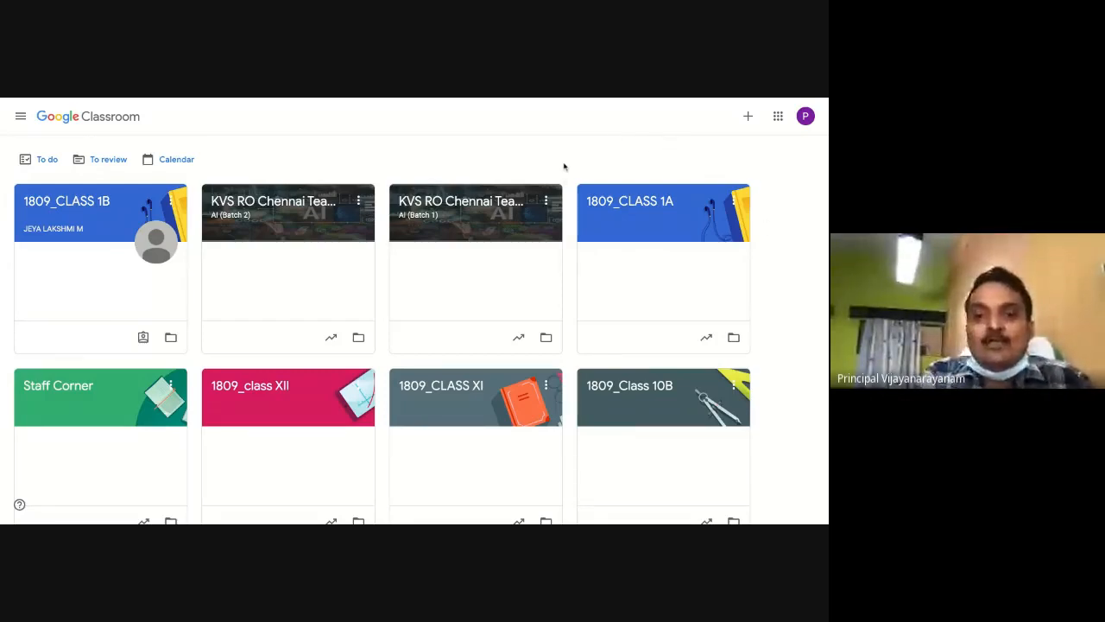
Step: Create a new class named 1809_Class Temp
{"action": "scroll", "coordinate": [566, 169], "scroll_direction": "down", "scroll_amount": 1}
{"action": "scroll", "coordinate": [566, 168], "scroll_direction": "down", "scroll_amount": 1}
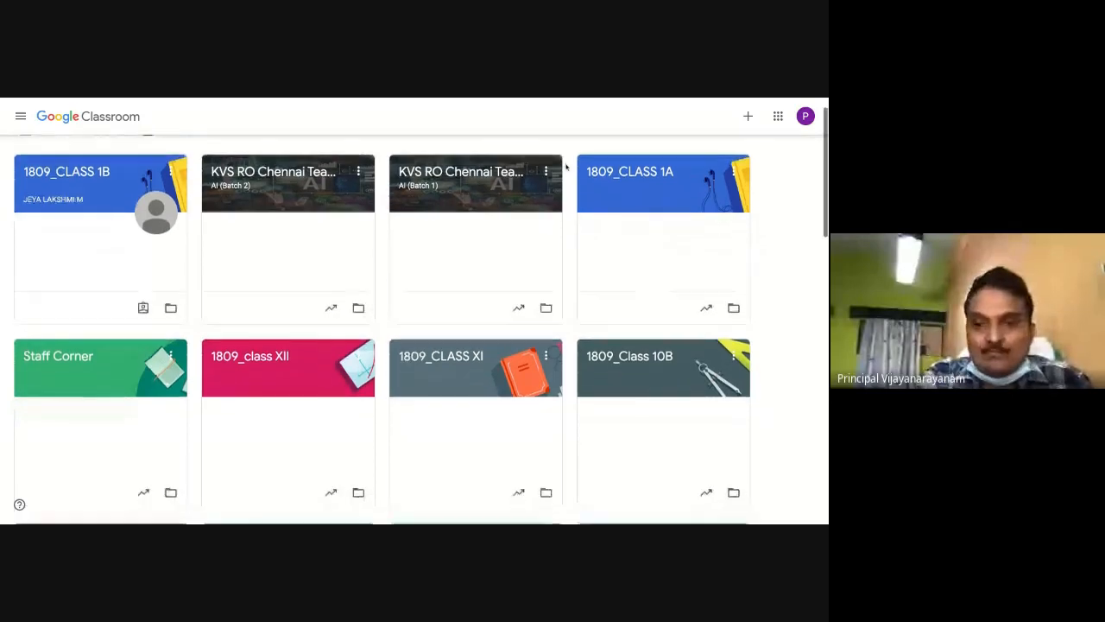
{"action": "scroll", "coordinate": [567, 167], "scroll_direction": "up", "scroll_amount": 1}
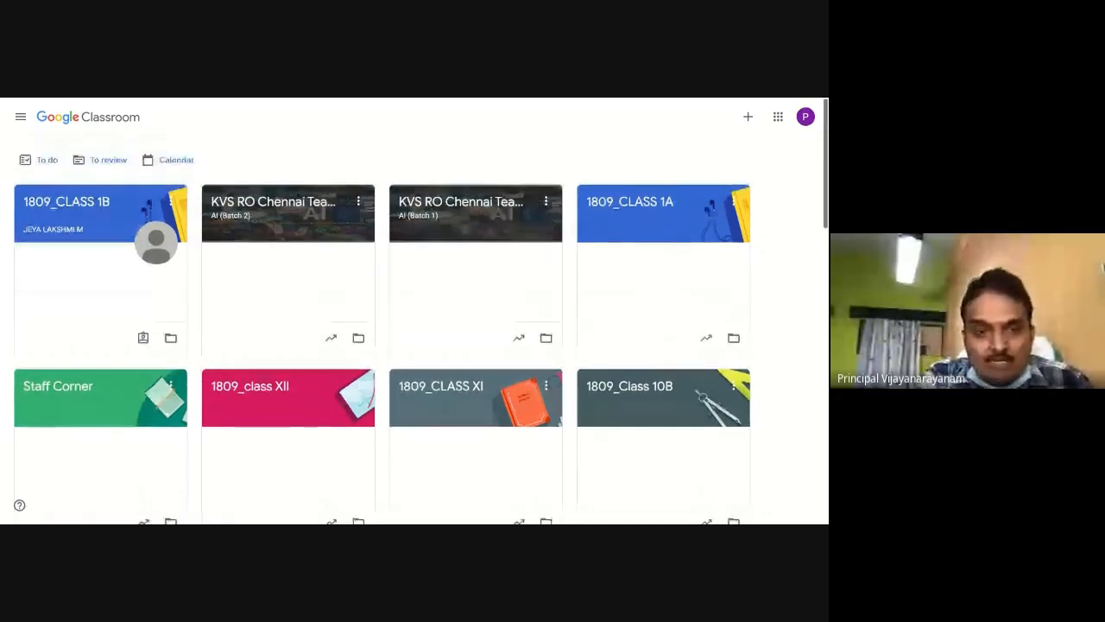
{"action": "scroll", "coordinate": [414, 311], "scroll_direction": "down", "scroll_amount": 8}
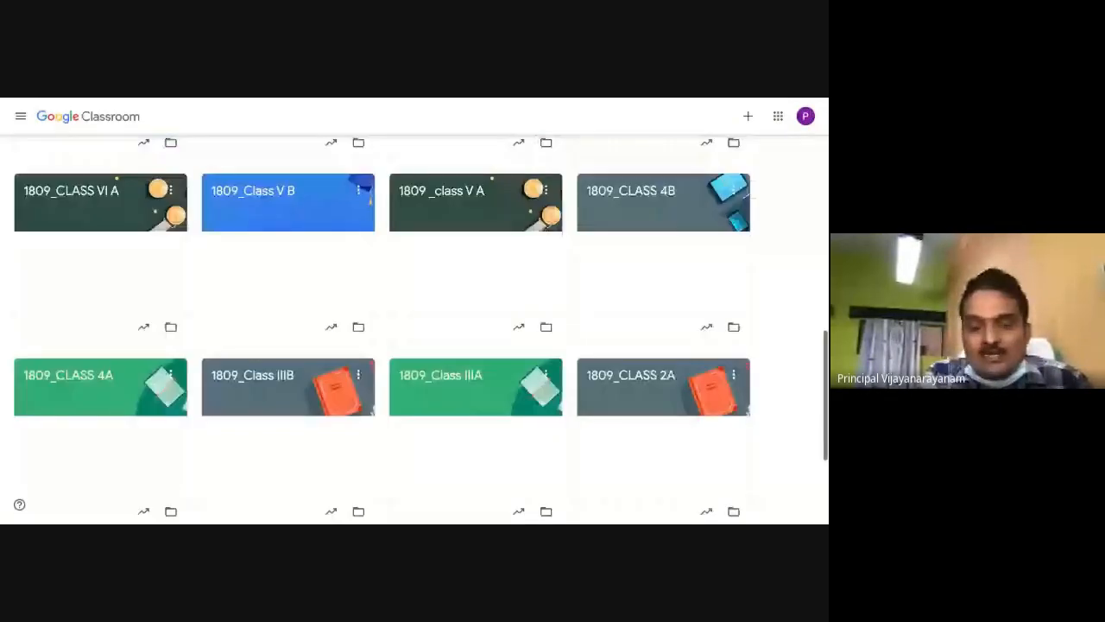
{"action": "scroll", "coordinate": [484, 395], "scroll_direction": "down", "scroll_amount": 3}
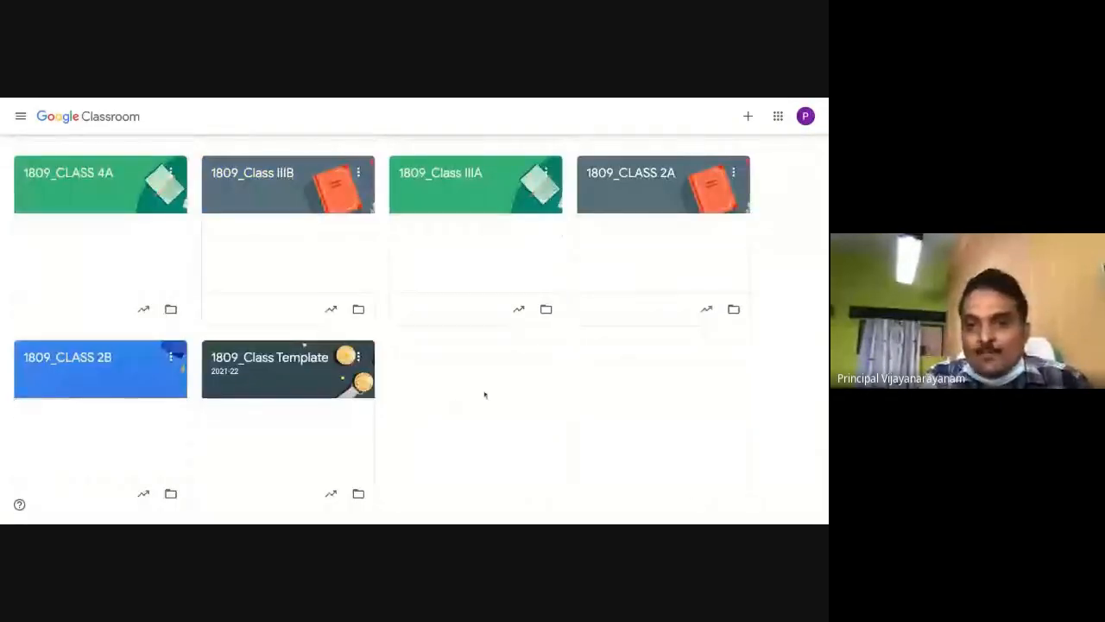
{"action": "left_click", "coordinate": [749, 117]}
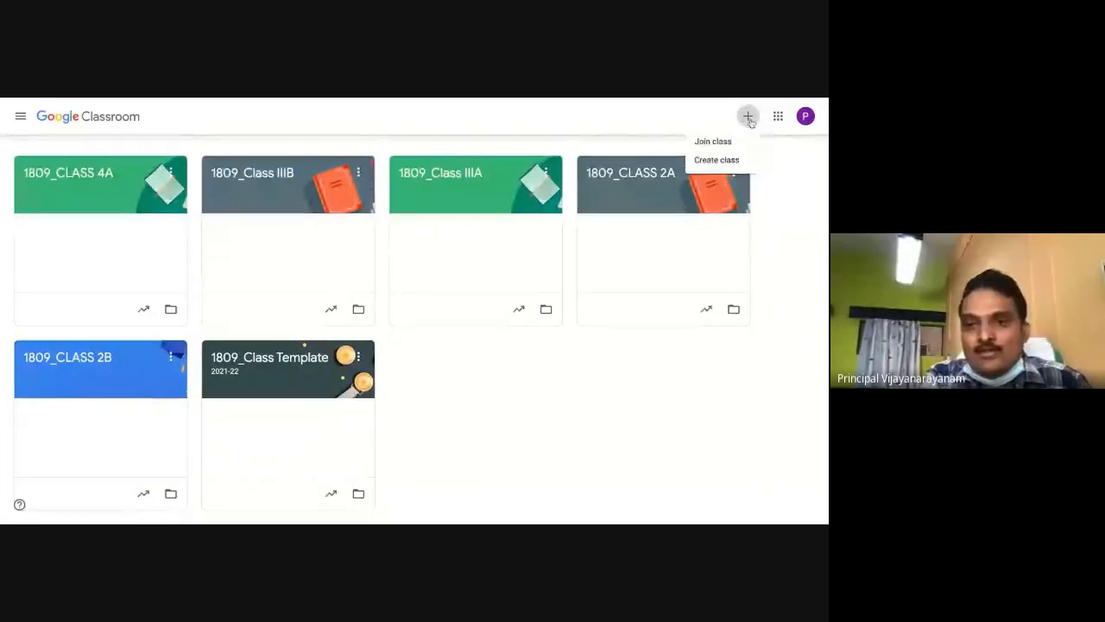
{"action": "left_click", "coordinate": [719, 160]}
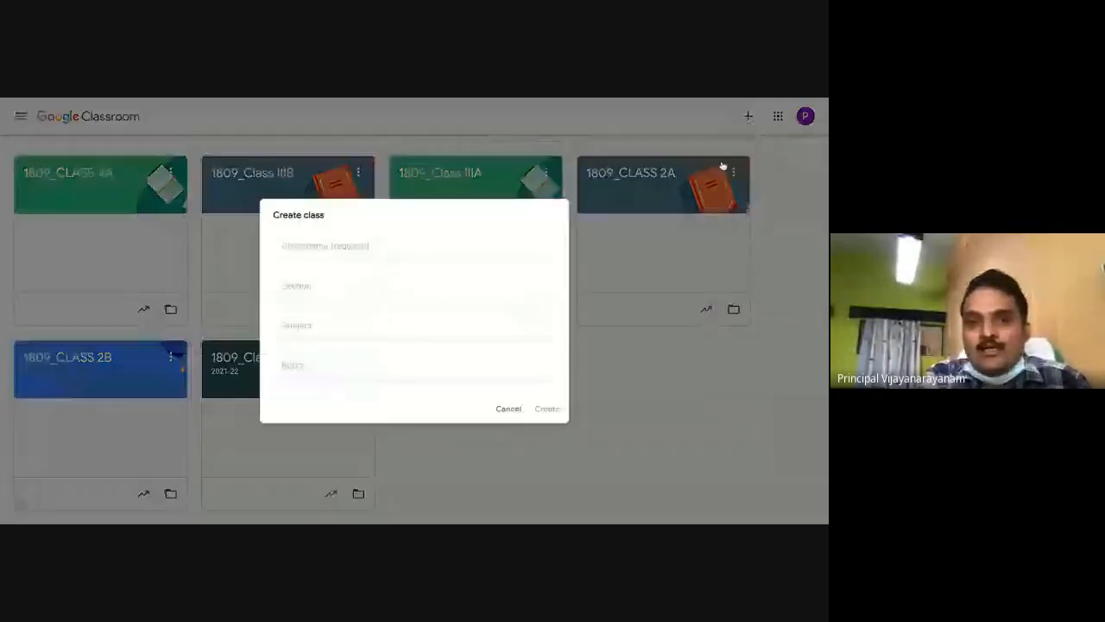
{"action": "left_click", "coordinate": [310, 250]}
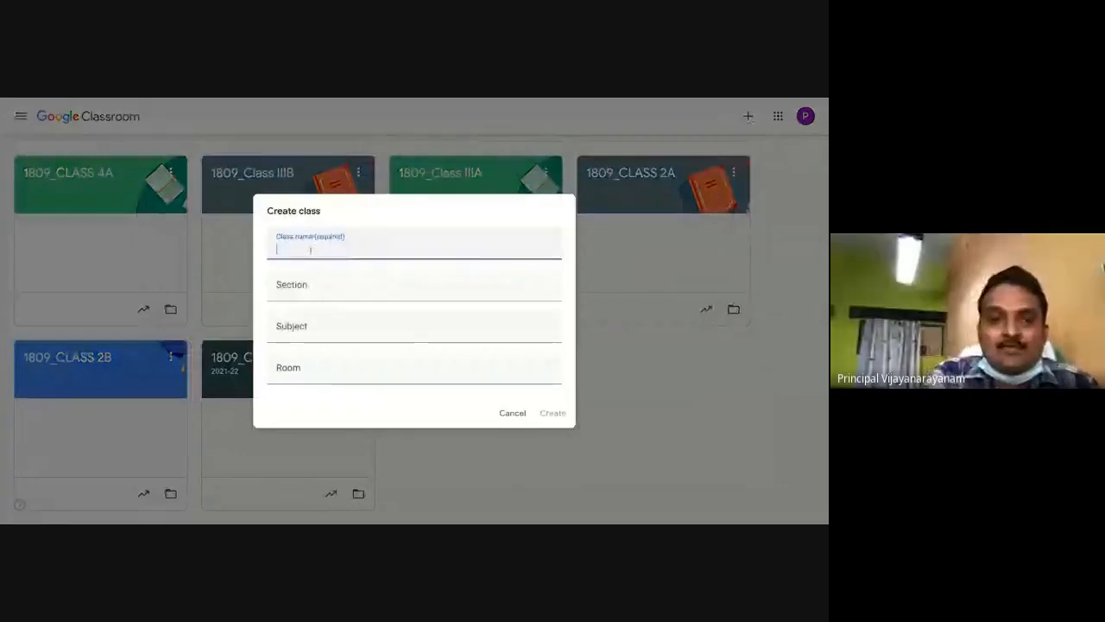
{"action": "type", "text": "1809"}
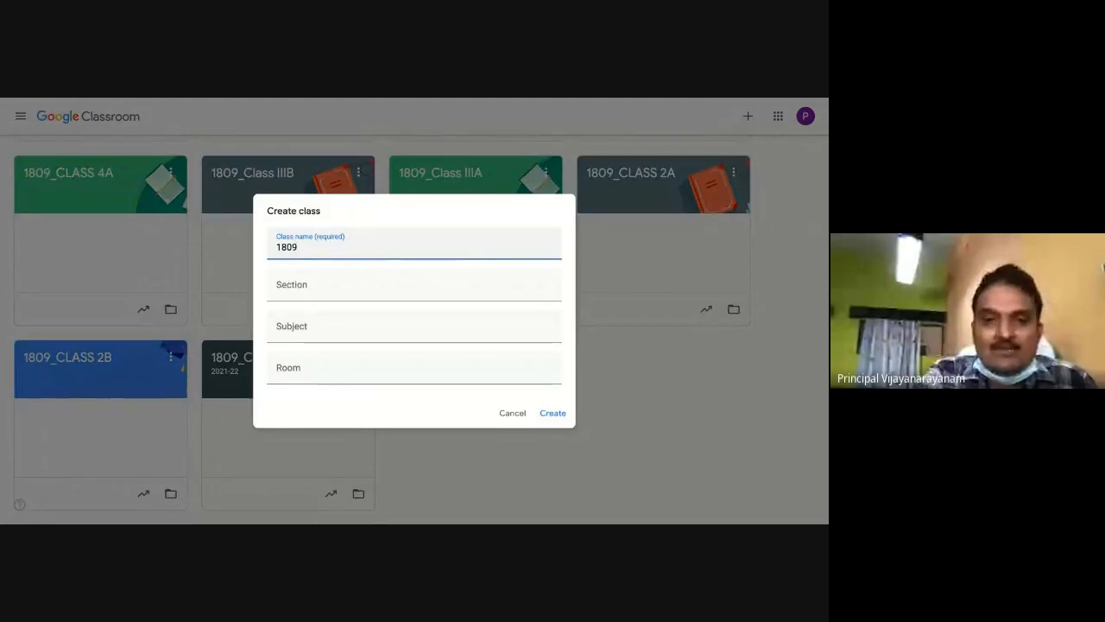
{"action": "type", "text": "_"}
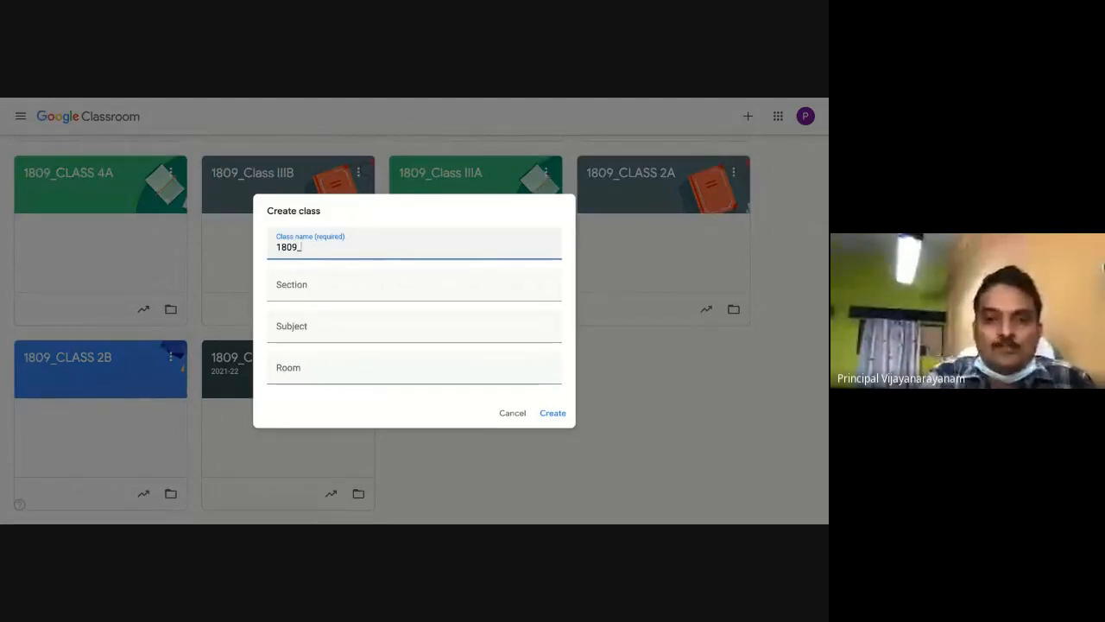
{"action": "type", "text": "cl"}
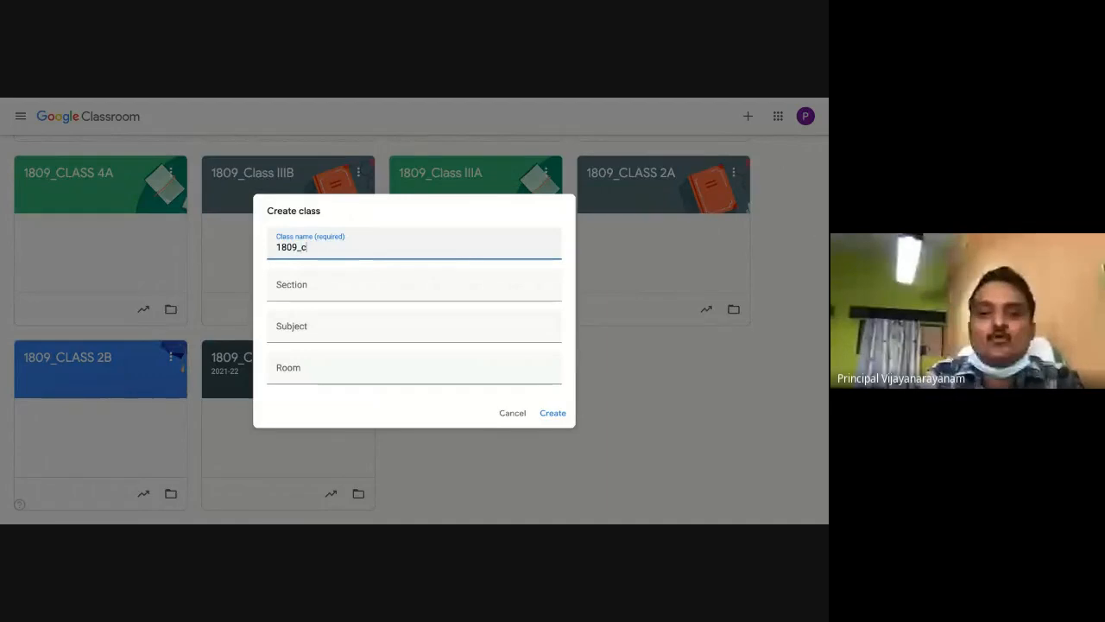
{"action": "key", "text": "BackSpace"}
{"action": "key", "text": "BackSpace"}
{"action": "type", "text": "Class"}
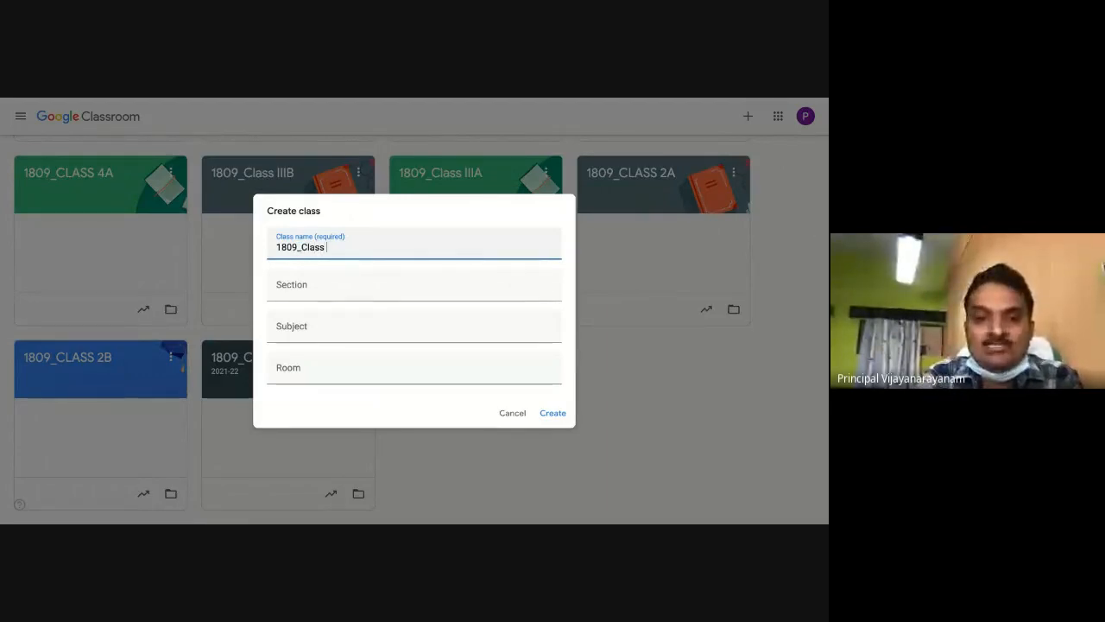
{"action": "type", "text": " Temp"}
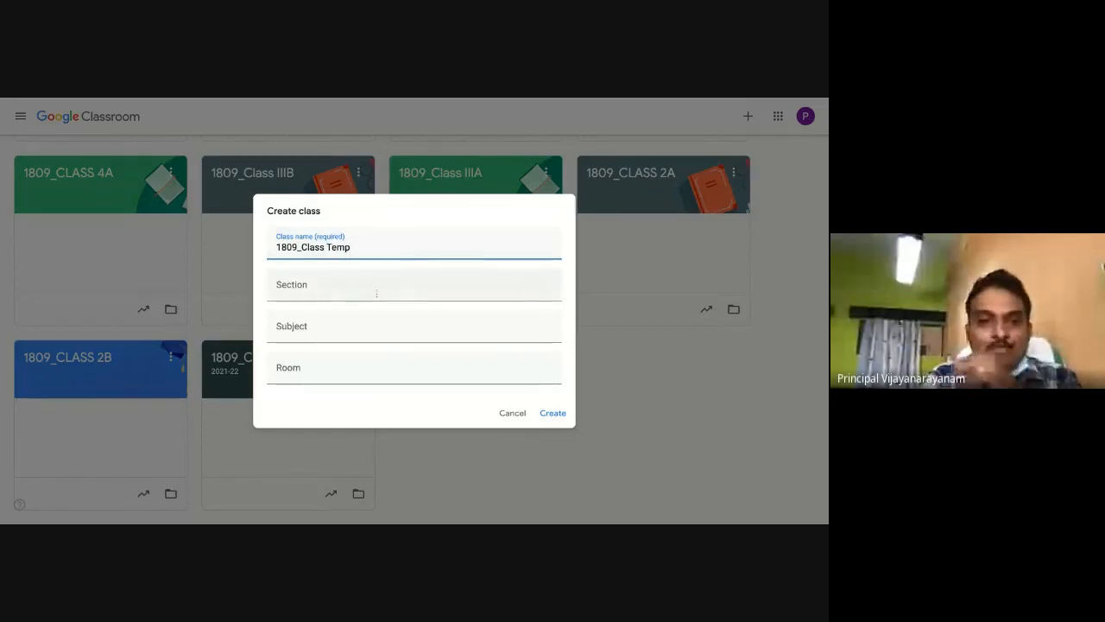
{"action": "left_click", "coordinate": [557, 416]}
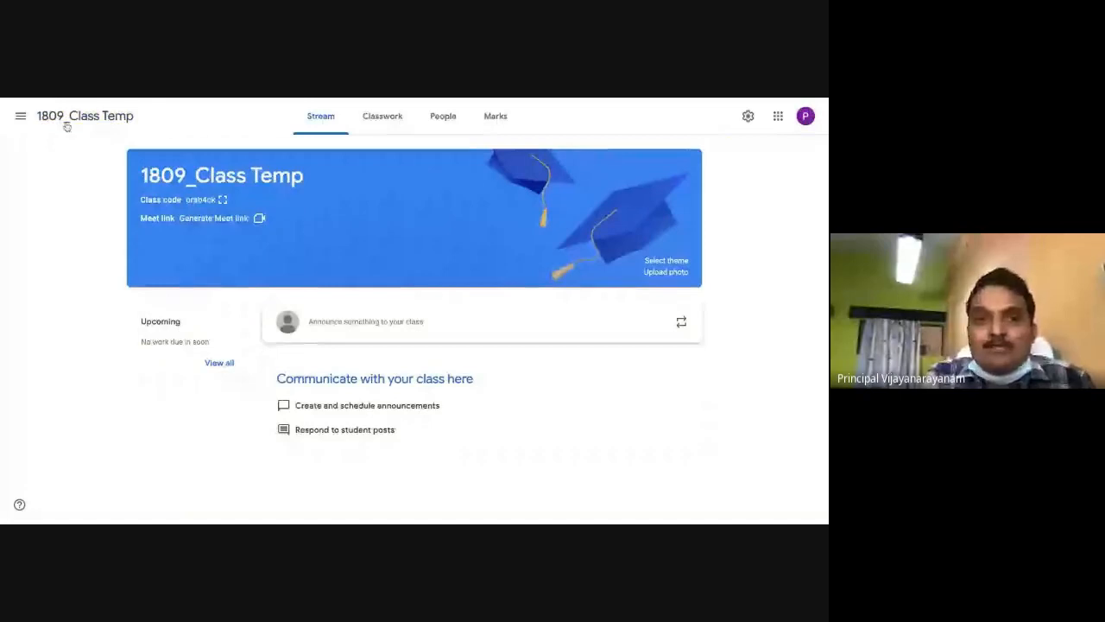
Step: Go back to the class list, open the settings of the 1809_Class Template class and view the options for managing invitation codes
{"action": "left_click", "coordinate": [26, 119]}
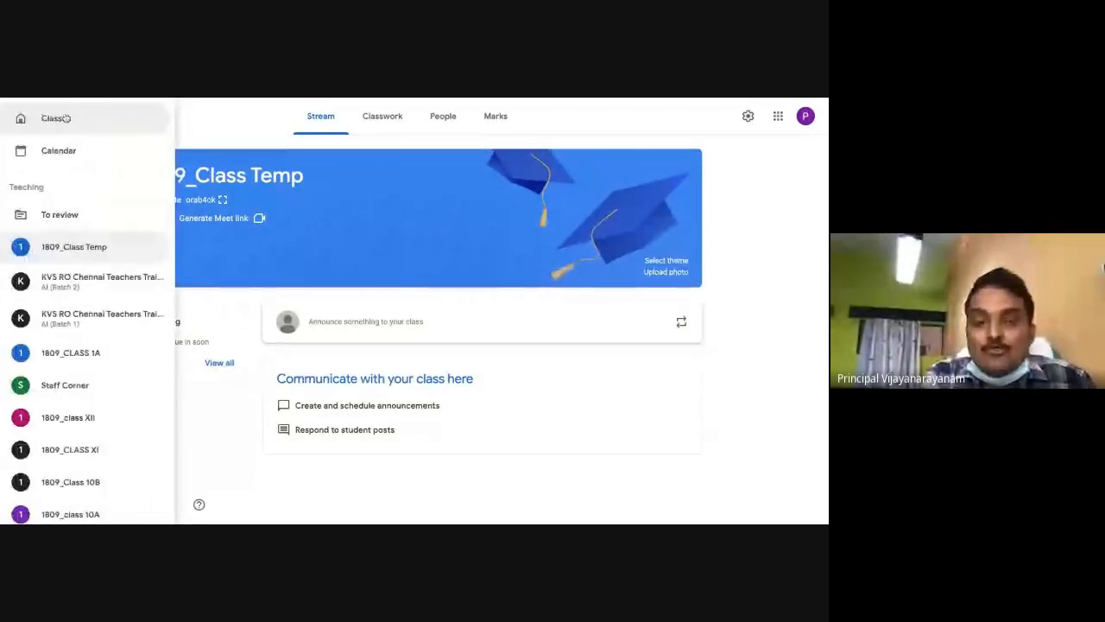
{"action": "left_click", "coordinate": [55, 115]}
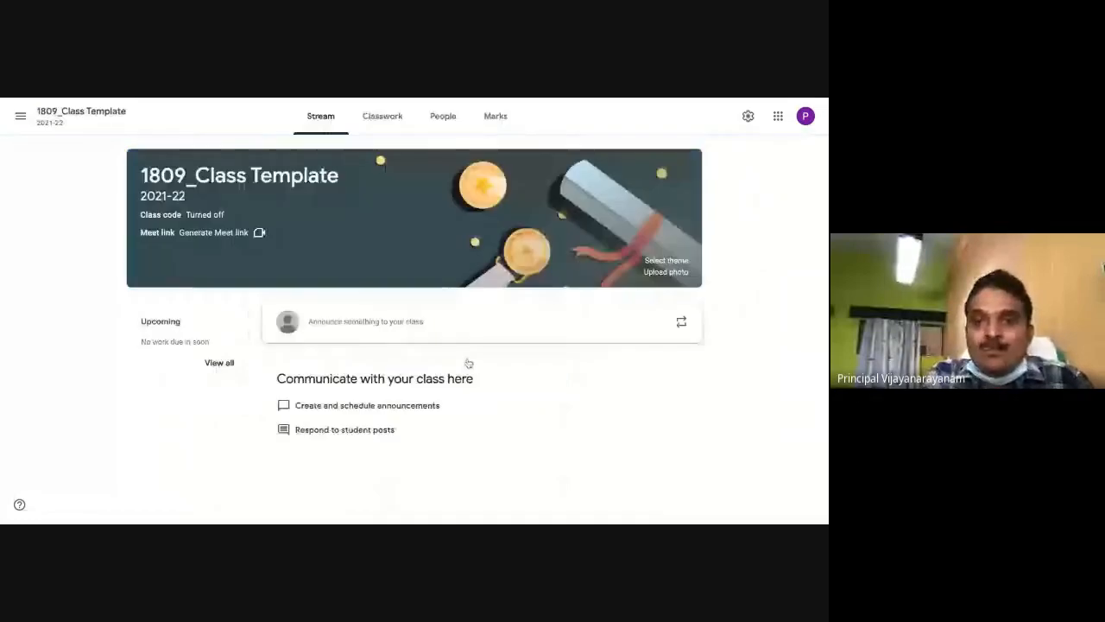
{"action": "left_click", "coordinate": [748, 118]}
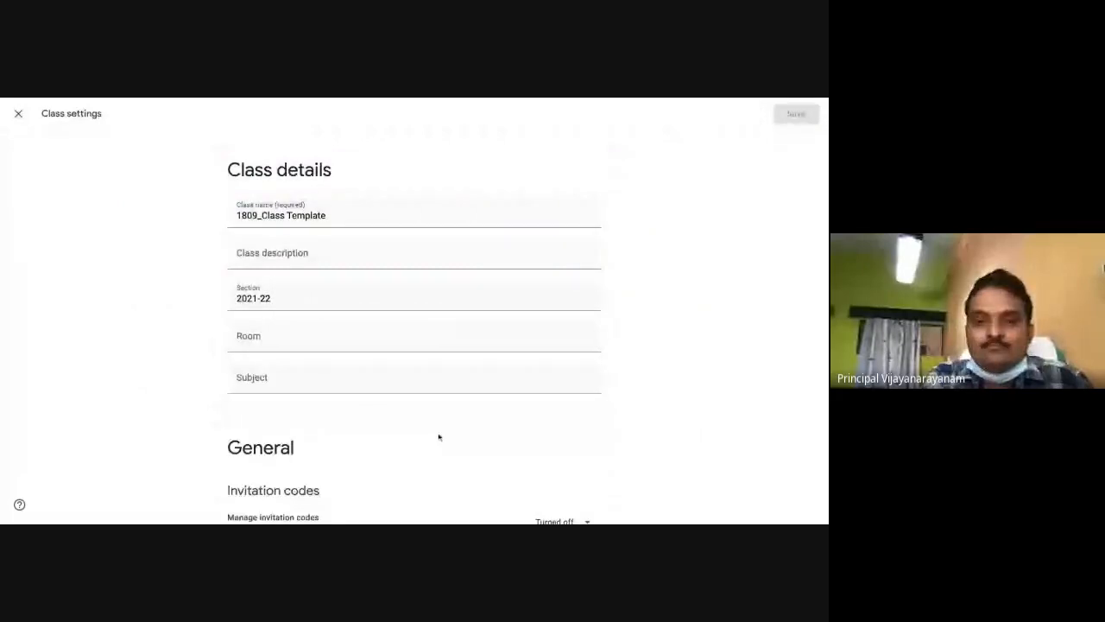
{"action": "scroll", "coordinate": [439, 435], "scroll_direction": "down", "scroll_amount": 1}
{"action": "scroll", "coordinate": [484, 389], "scroll_direction": "down", "scroll_amount": 2}
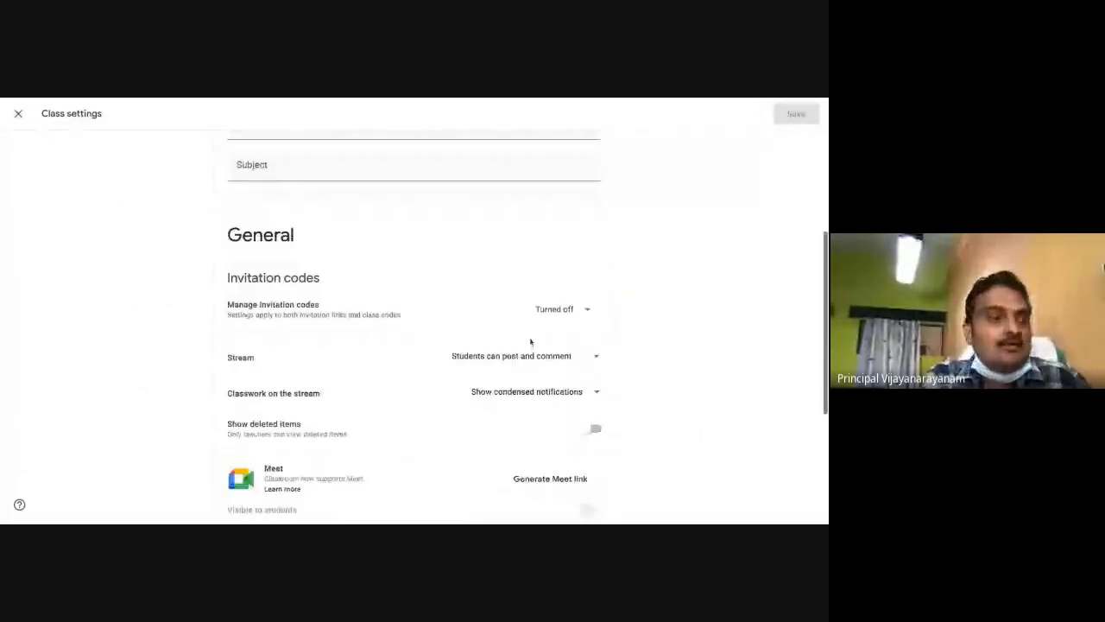
{"action": "left_click", "coordinate": [588, 312]}
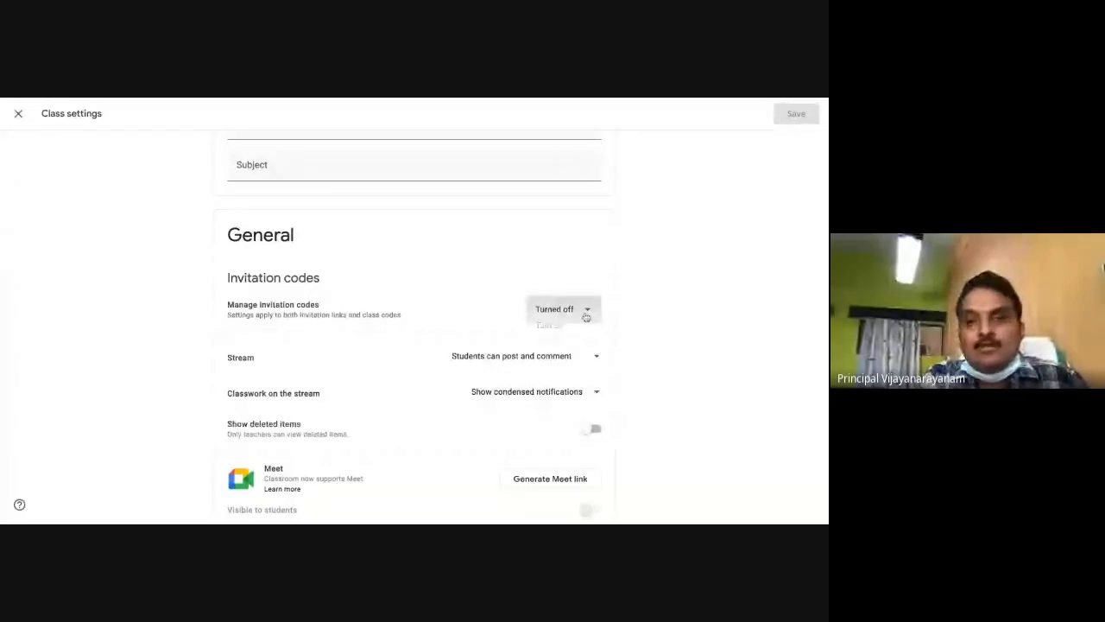
{"action": "left_click", "coordinate": [588, 313]}
{"action": "left_click", "coordinate": [589, 312]}
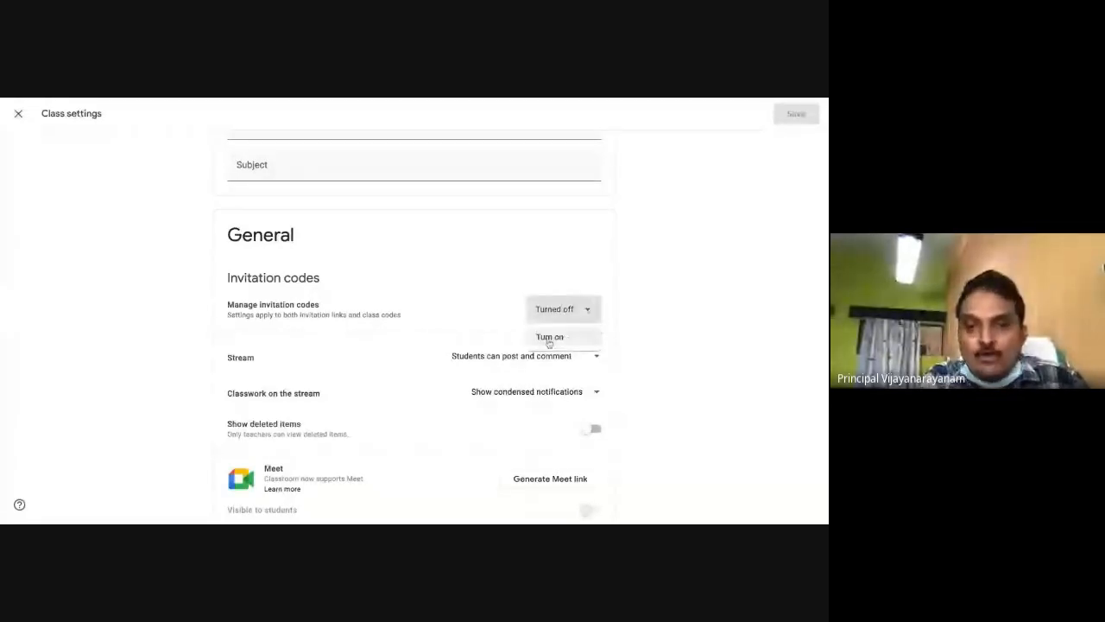
{"action": "left_click", "coordinate": [590, 311]}
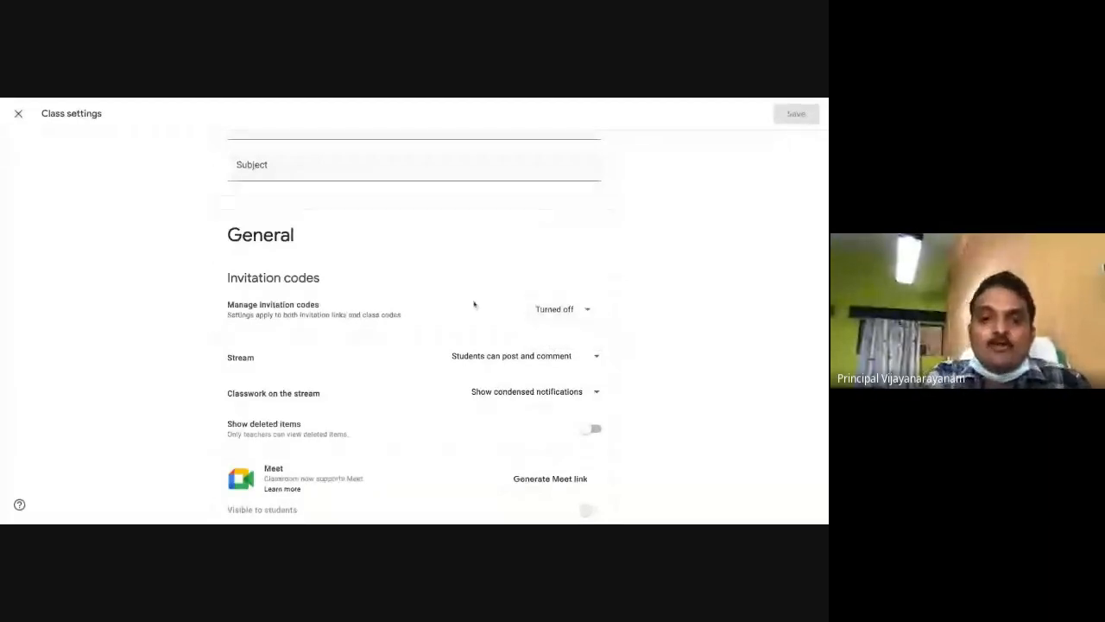
Step: Review the template class's remaining general and marking settings, then close the settings without changes
{"action": "scroll", "coordinate": [448, 303], "scroll_direction": "down", "scroll_amount": 2}
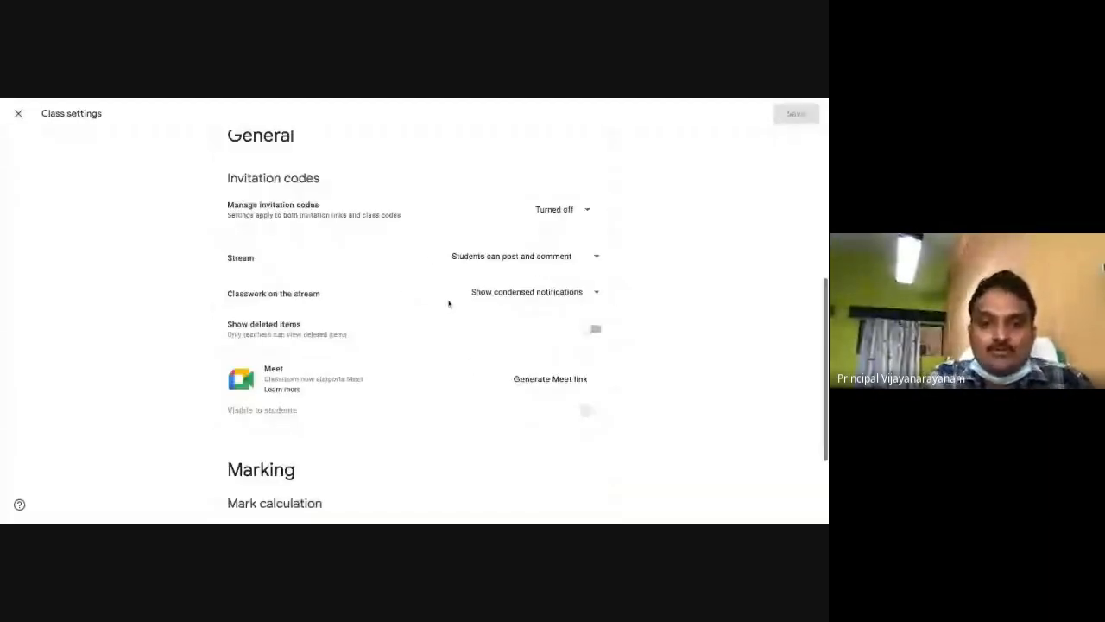
{"action": "scroll", "coordinate": [448, 303], "scroll_direction": "down", "scroll_amount": 3}
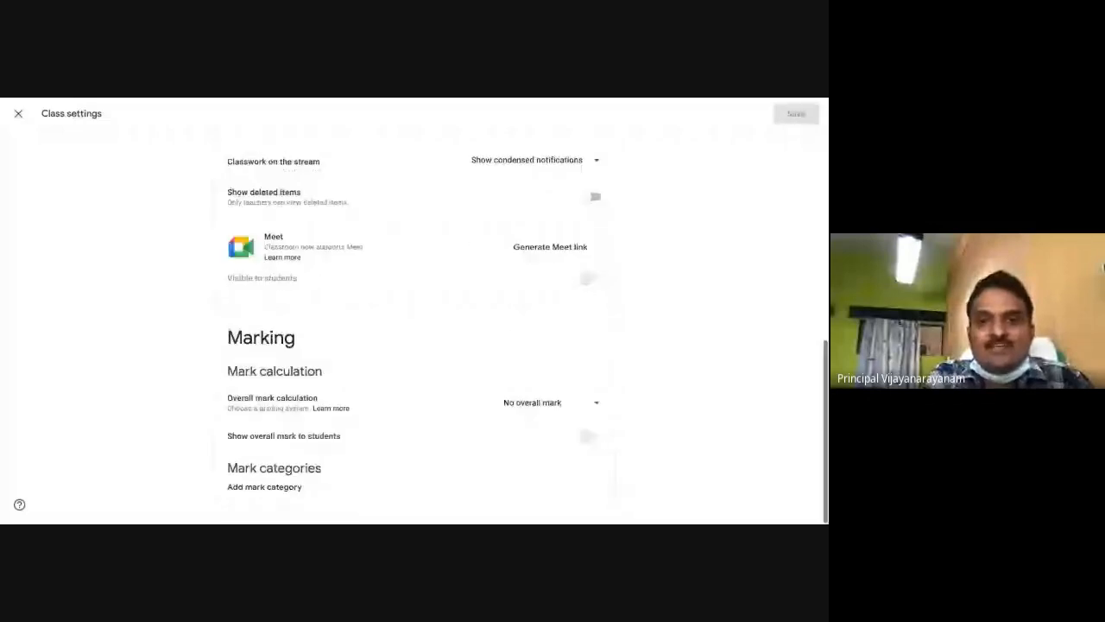
{"action": "scroll", "coordinate": [414, 310], "scroll_direction": "up", "scroll_amount": 4}
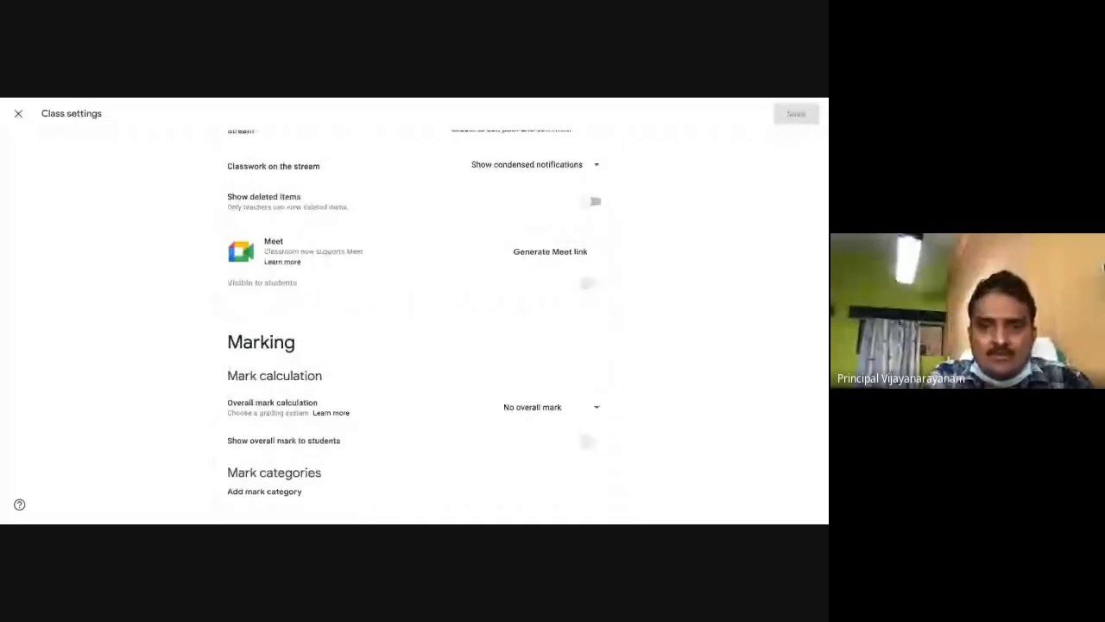
{"action": "scroll", "coordinate": [199, 331], "scroll_direction": "up", "scroll_amount": 1}
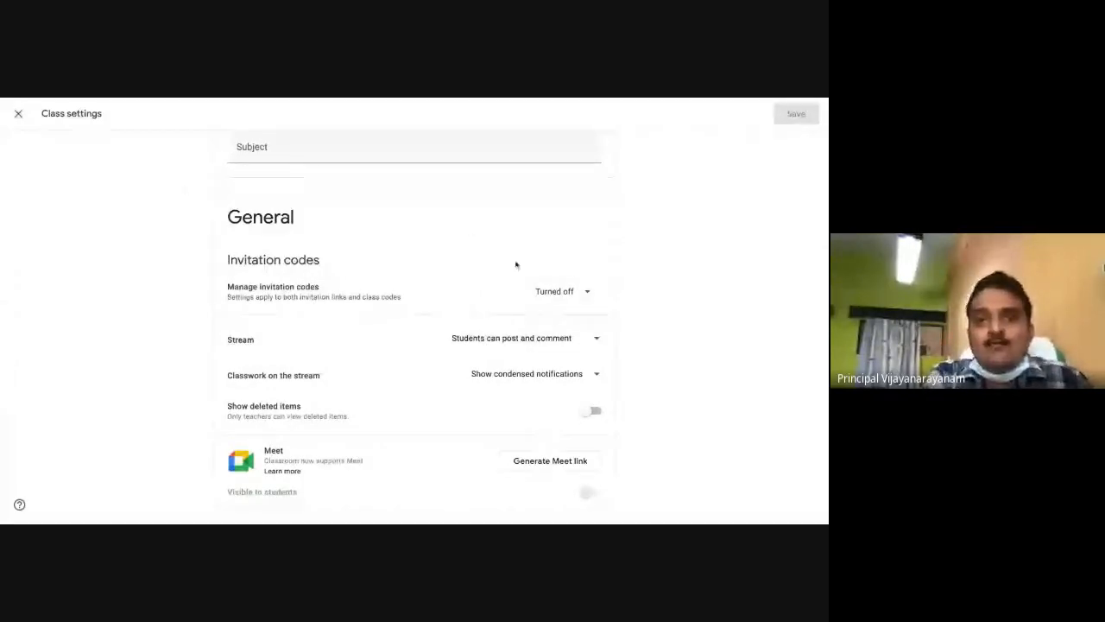
{"action": "left_click", "coordinate": [19, 115]}
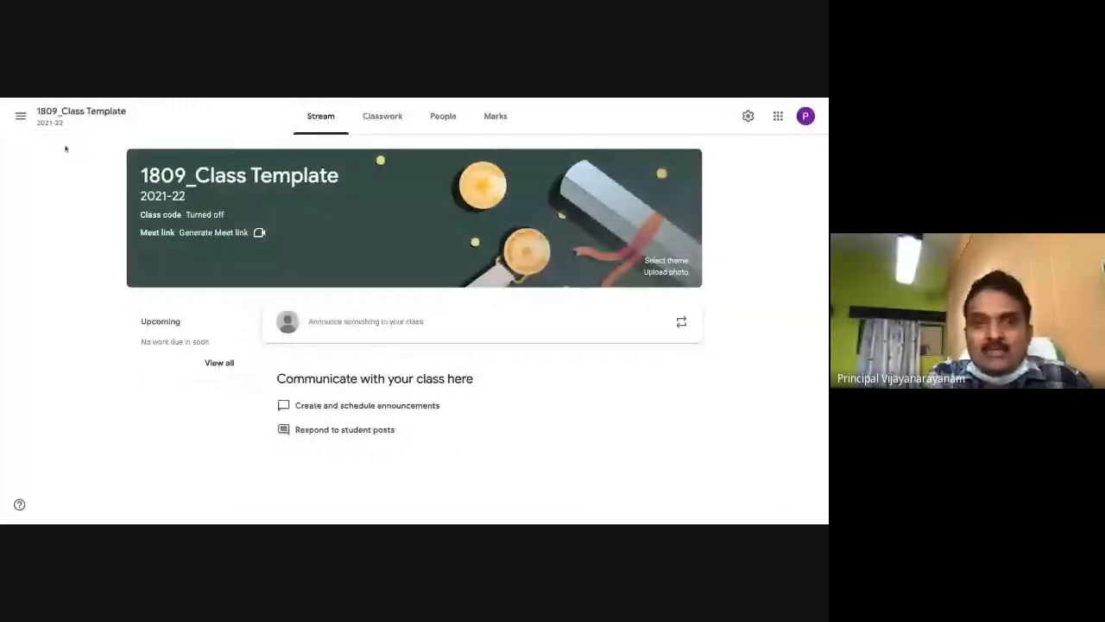
Step: Add a topic named Class Timetable to the classwork of 1809_Class Template
{"action": "left_click", "coordinate": [388, 130]}
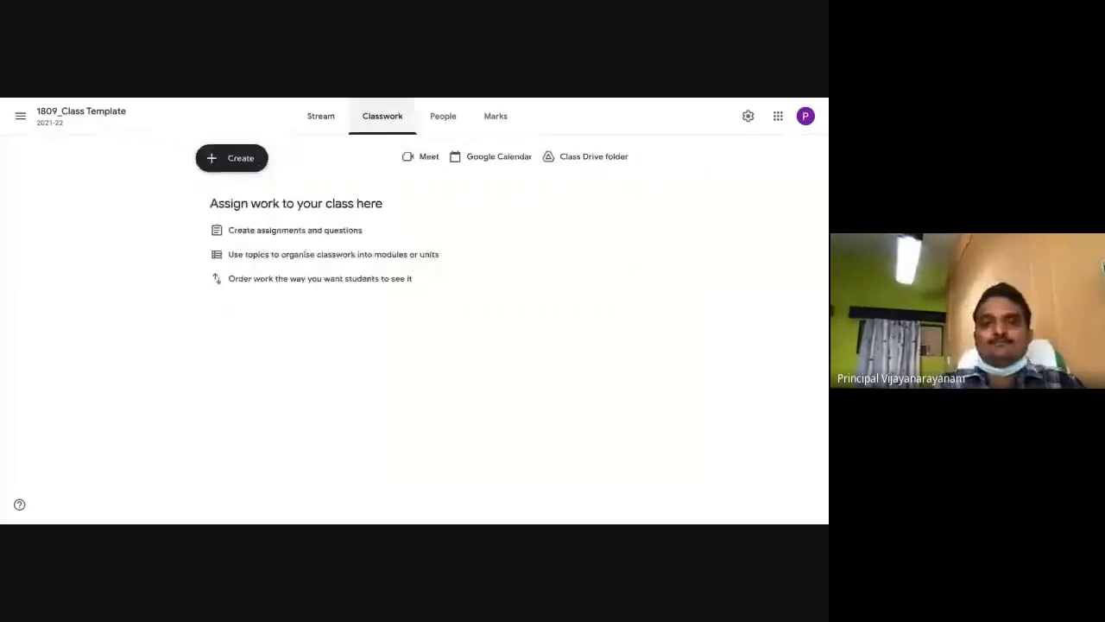
{"action": "left_click", "coordinate": [226, 166]}
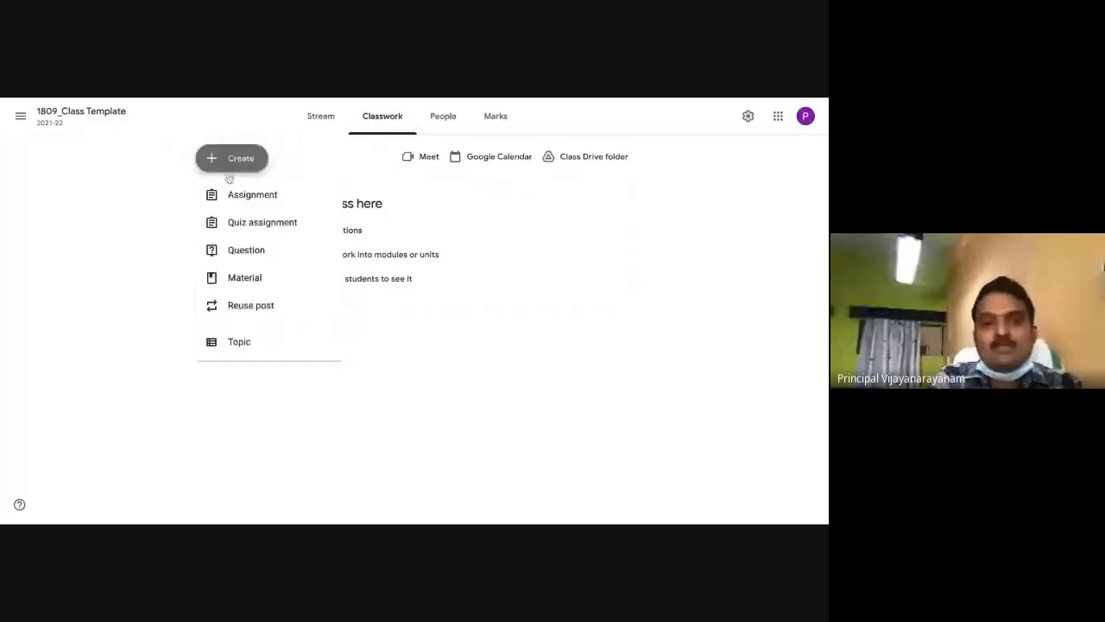
{"action": "left_click", "coordinate": [239, 343]}
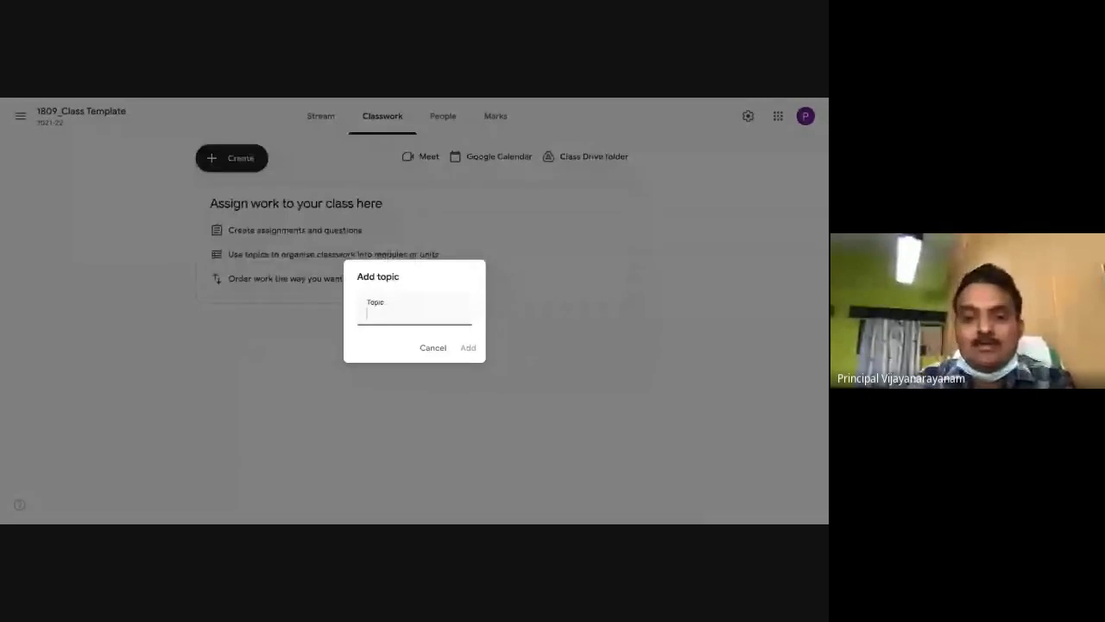
{"action": "type", "text": "C"}
{"action": "key", "text": "BackSpace"}
{"action": "type", "text": "C"}
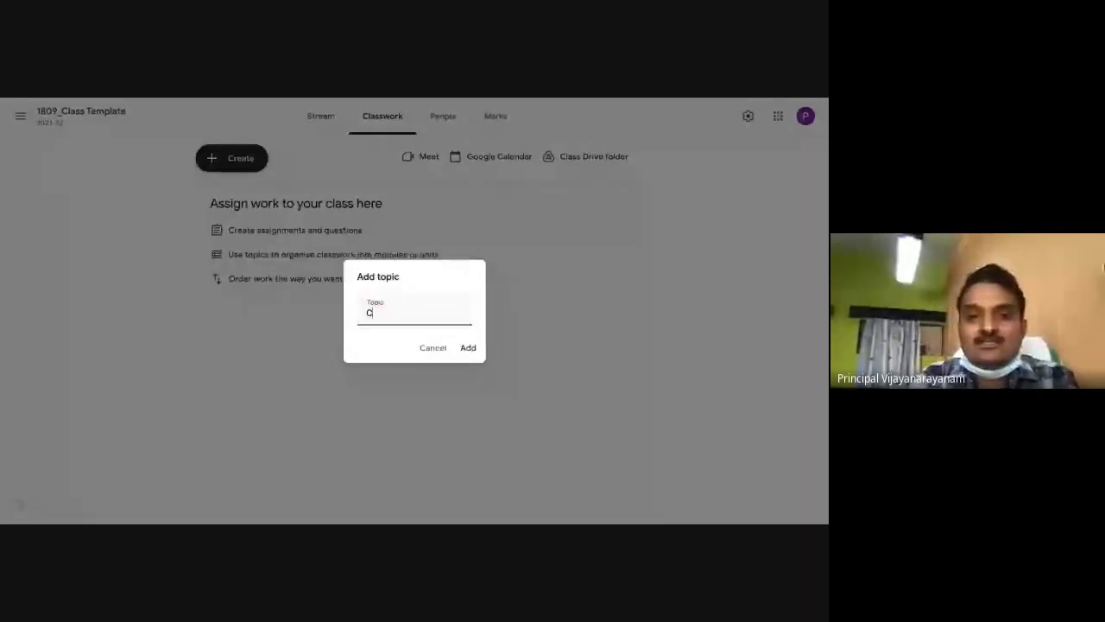
{"action": "type", "text": "lass Time"}
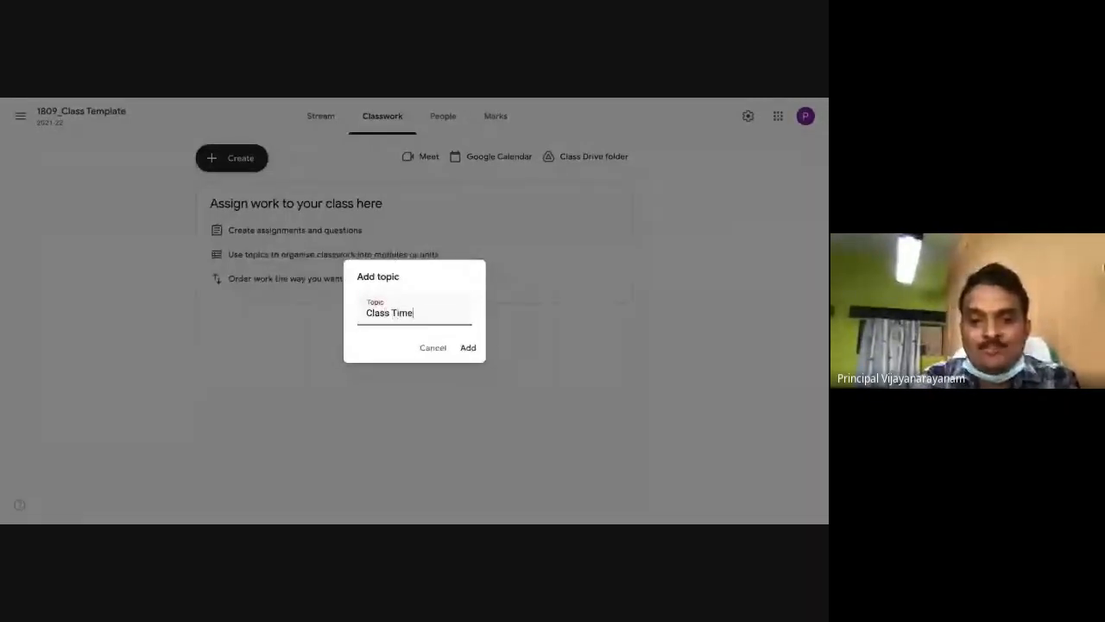
{"action": "type", "text": "table"}
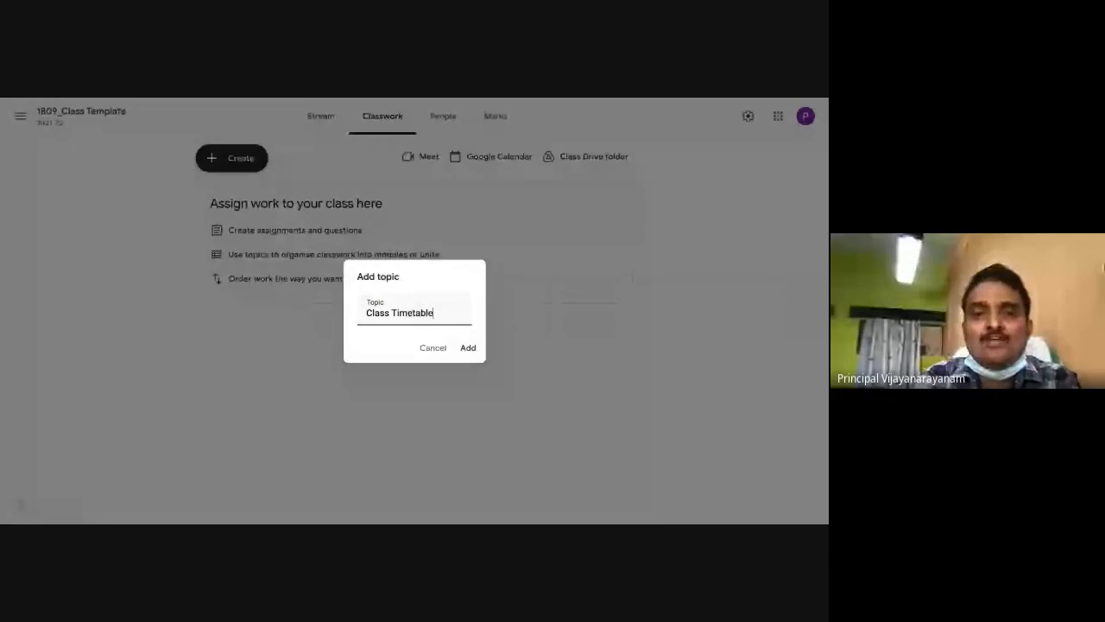
{"action": "left_click", "coordinate": [469, 348]}
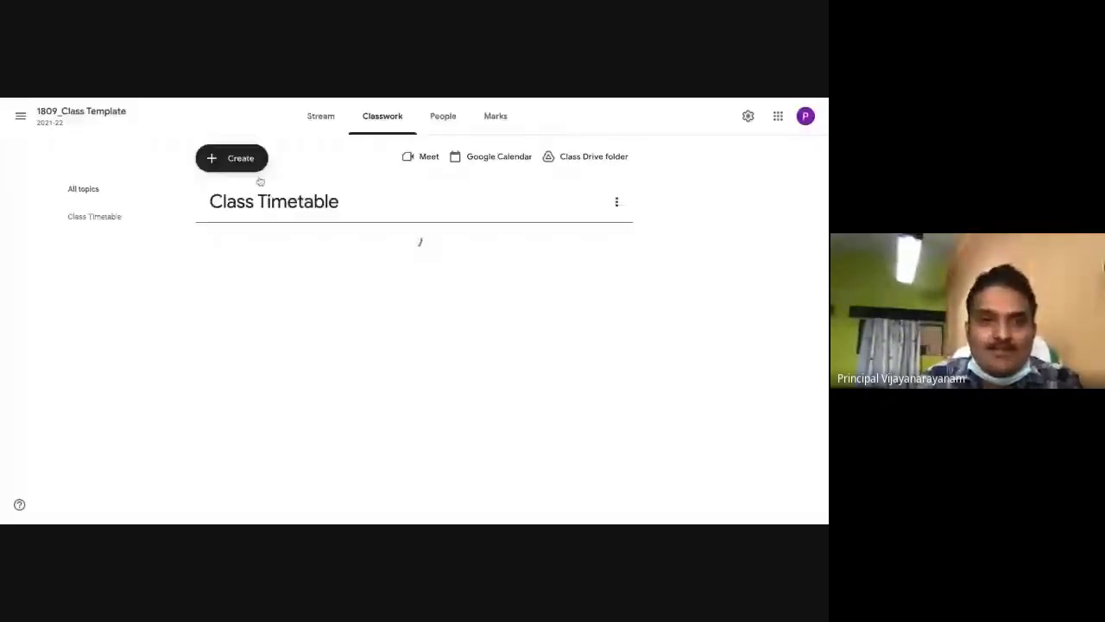
Step: Add a topic named English to the classwork of 1809_Class Template
{"action": "left_click", "coordinate": [237, 164]}
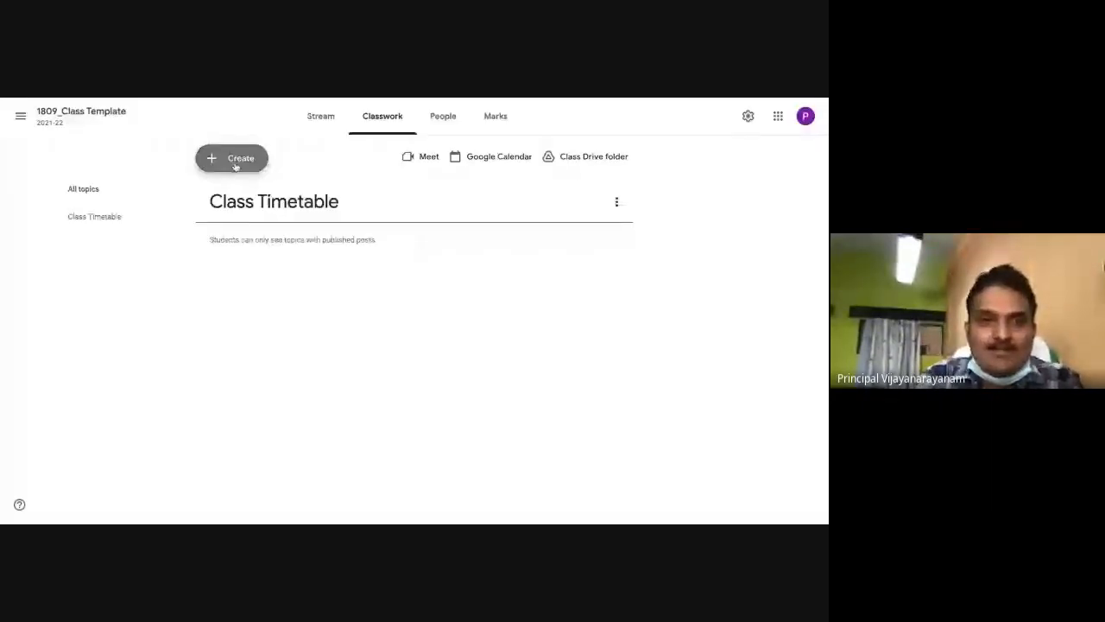
{"action": "left_click", "coordinate": [246, 344]}
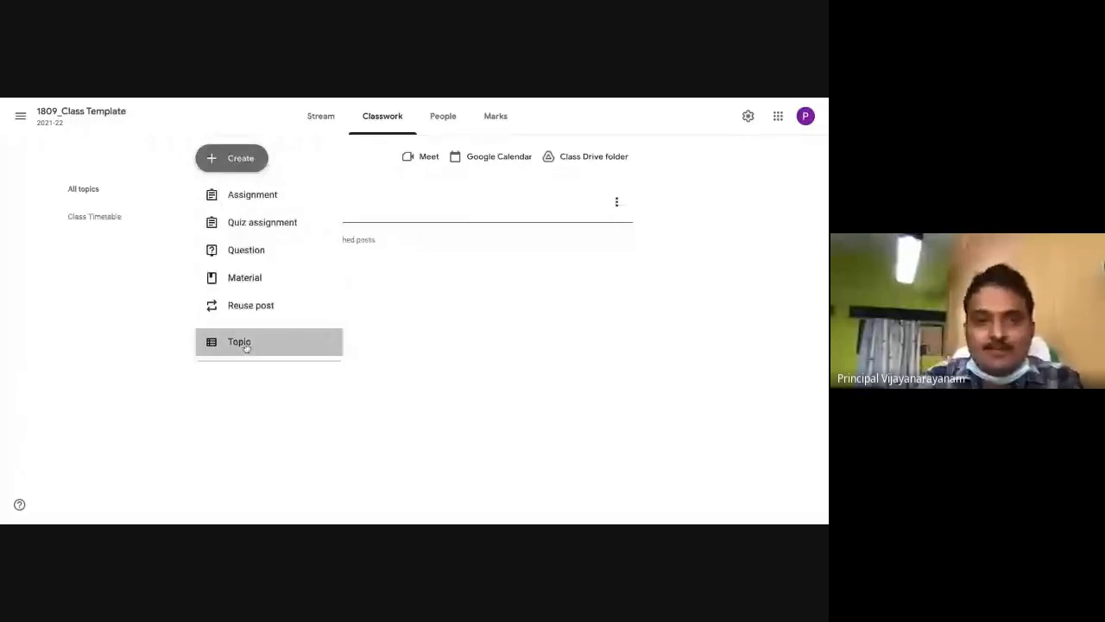
{"action": "type", "text": "EV"}
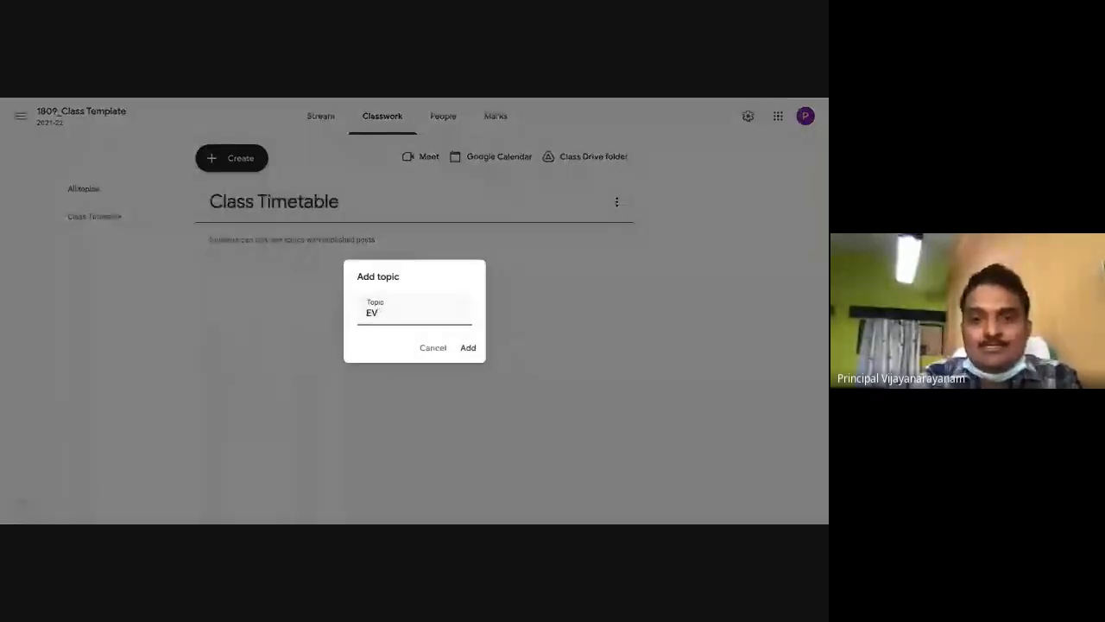
{"action": "key", "text": "BackSpace"}
{"action": "key", "text": "BackSpace"}
{"action": "type", "text": "English"}
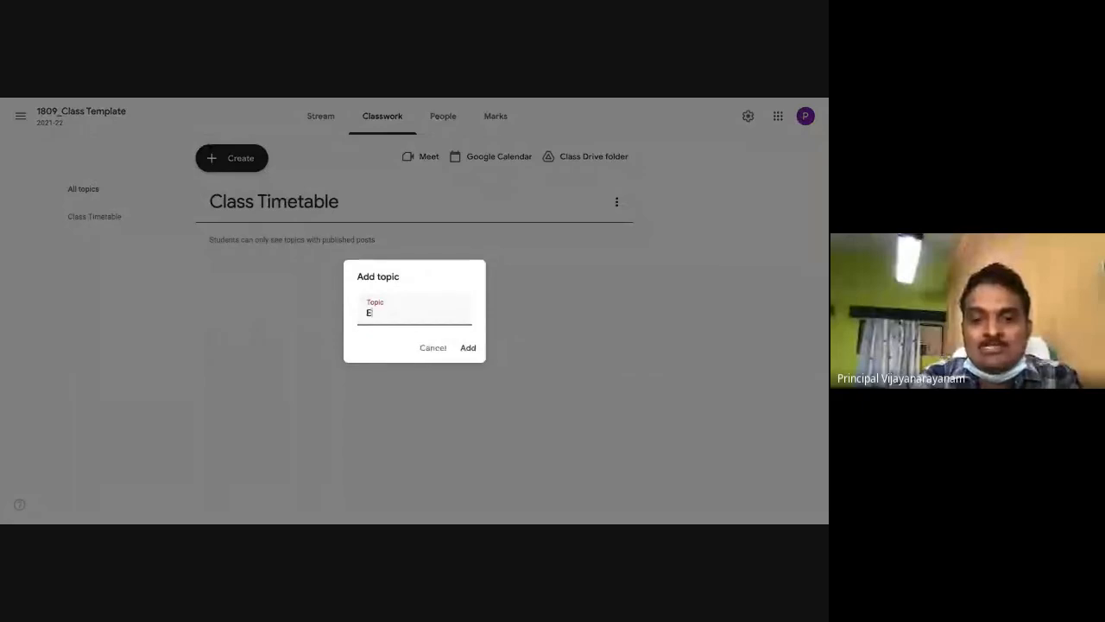
{"action": "left_click", "coordinate": [468, 347]}
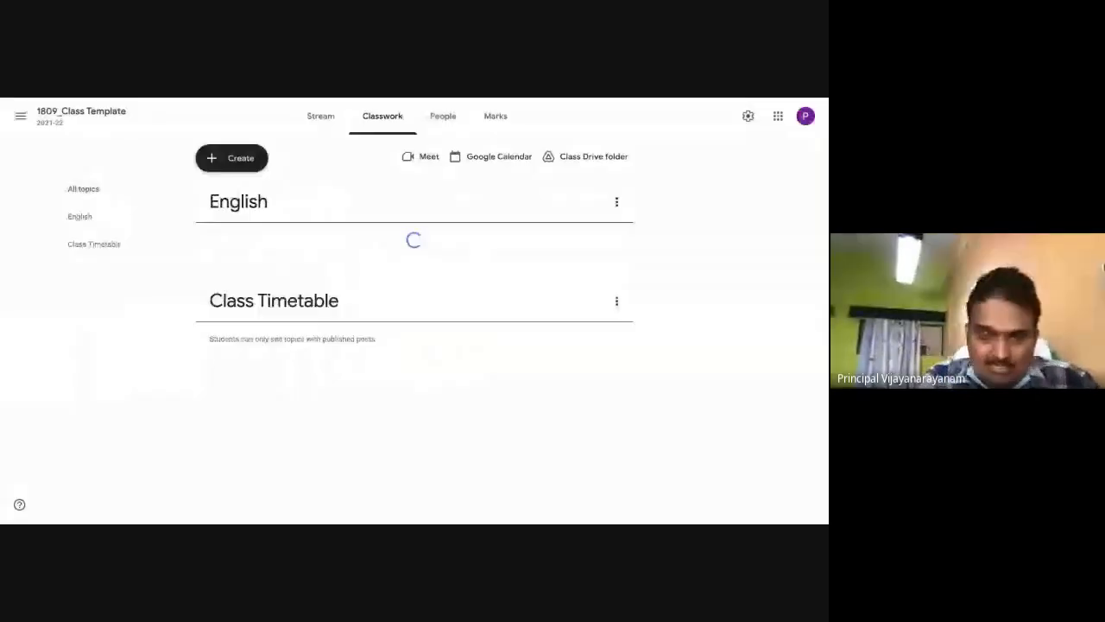
Step: Add a topic named Hindi to the template class's classwork
{"action": "left_click", "coordinate": [232, 162]}
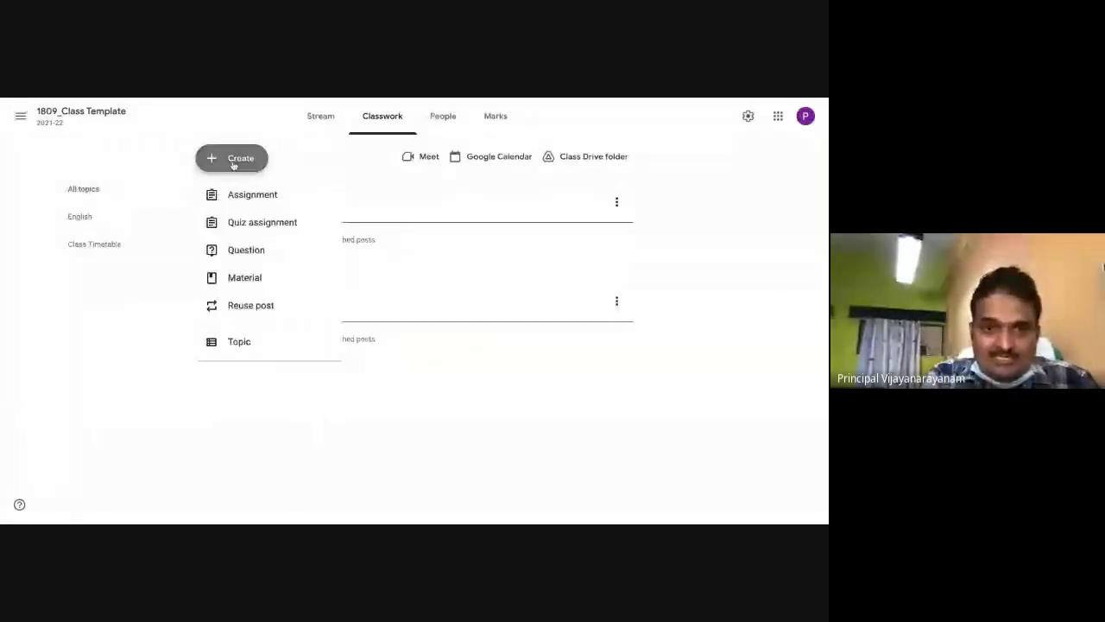
{"action": "left_click", "coordinate": [241, 343]}
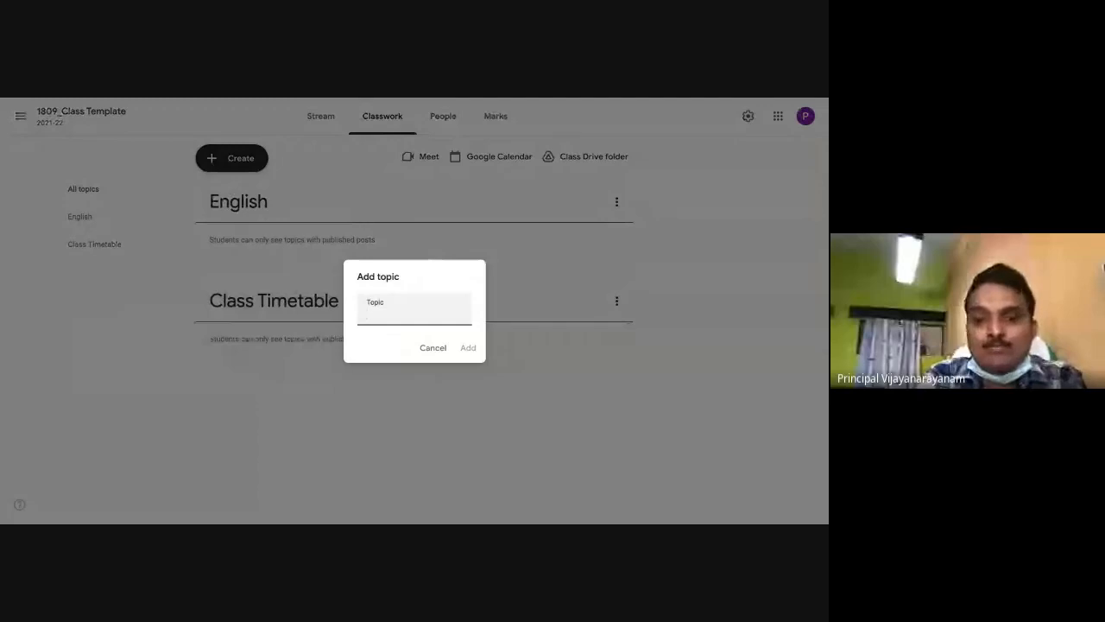
{"action": "type", "text": "Hindi"}
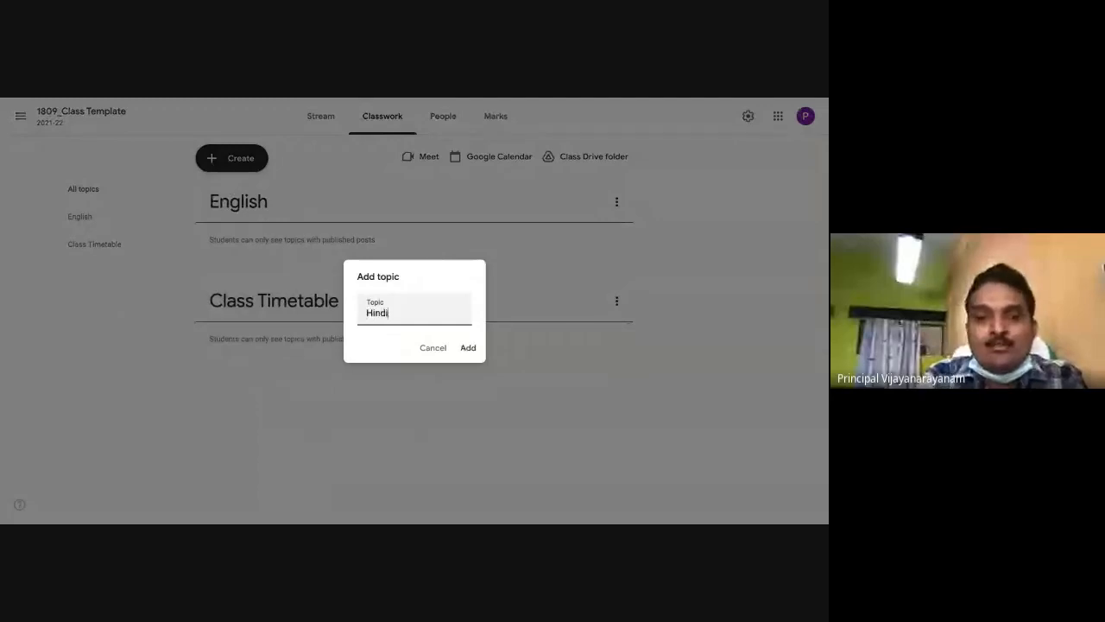
{"action": "left_click", "coordinate": [467, 350]}
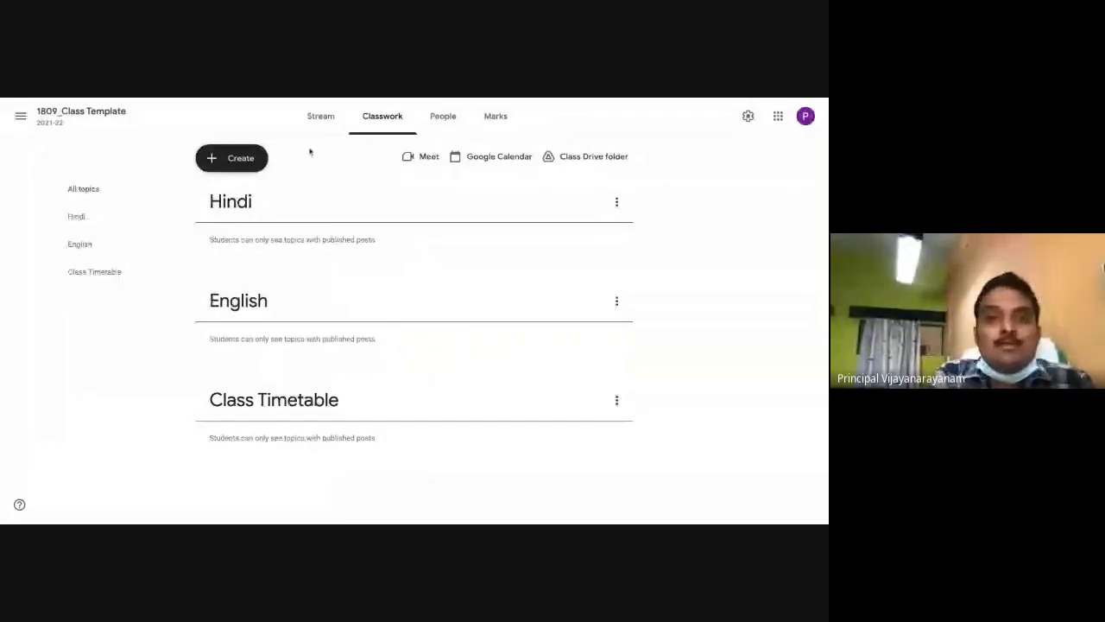
Step: Return to the class list and copy 1809_Class Template as a new class named 1809_Class 1A, keeping section 2021-22
{"action": "left_click", "coordinate": [21, 116]}
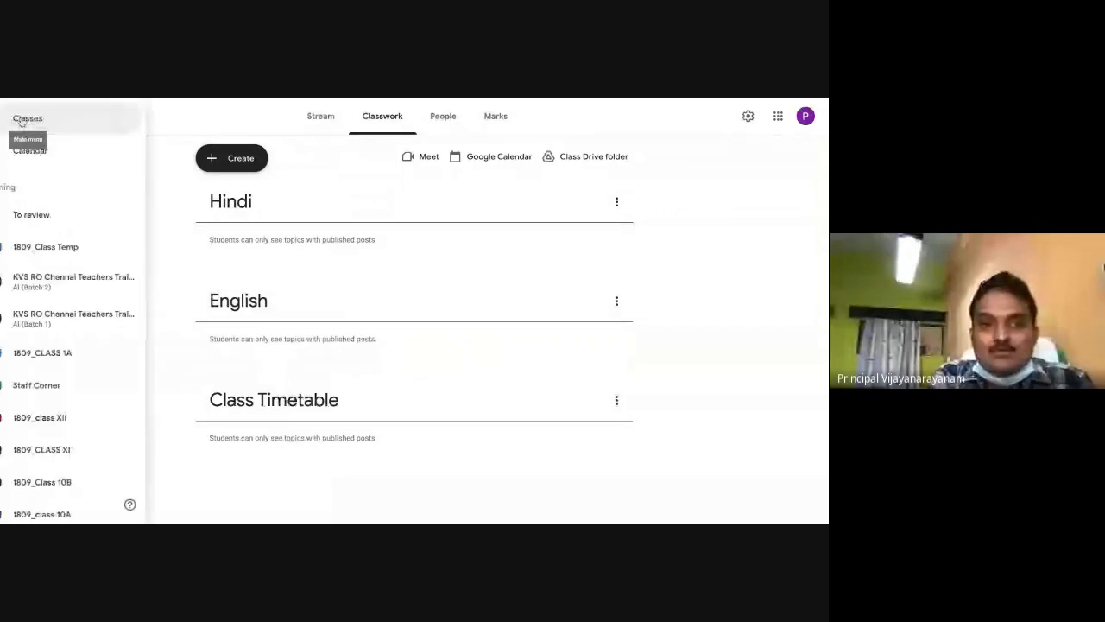
{"action": "left_click", "coordinate": [56, 119]}
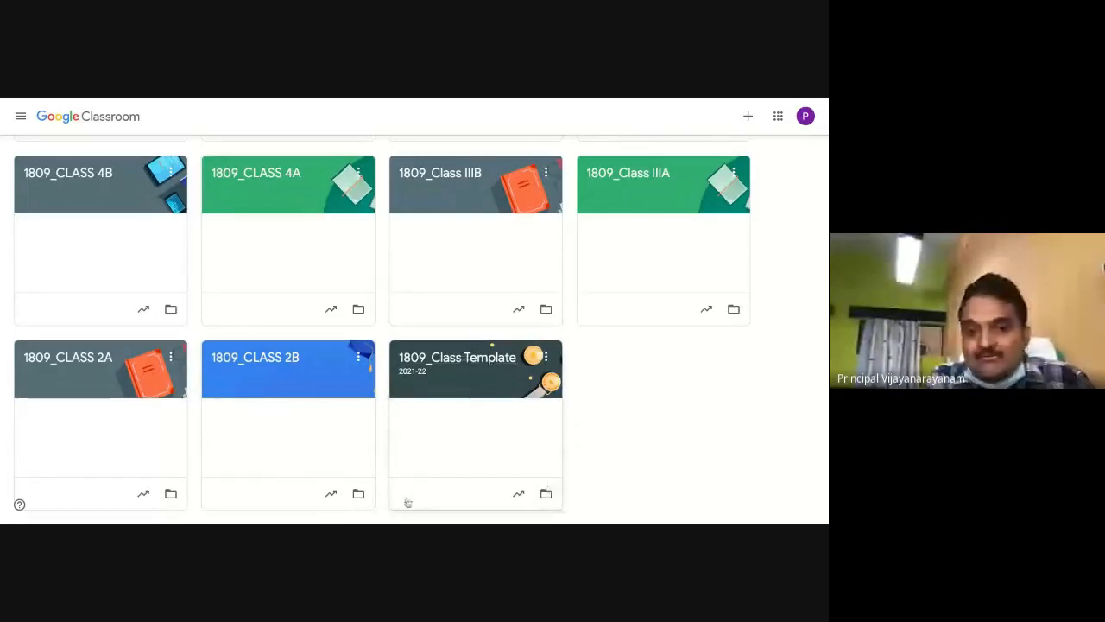
{"action": "left_click", "coordinate": [547, 358]}
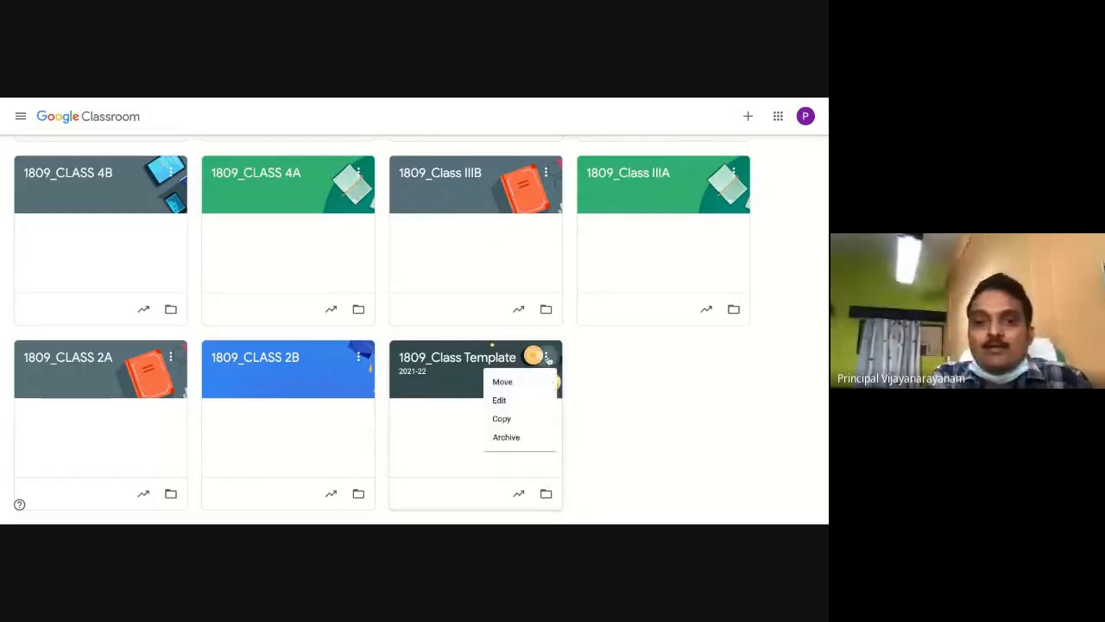
{"action": "left_click", "coordinate": [511, 420]}
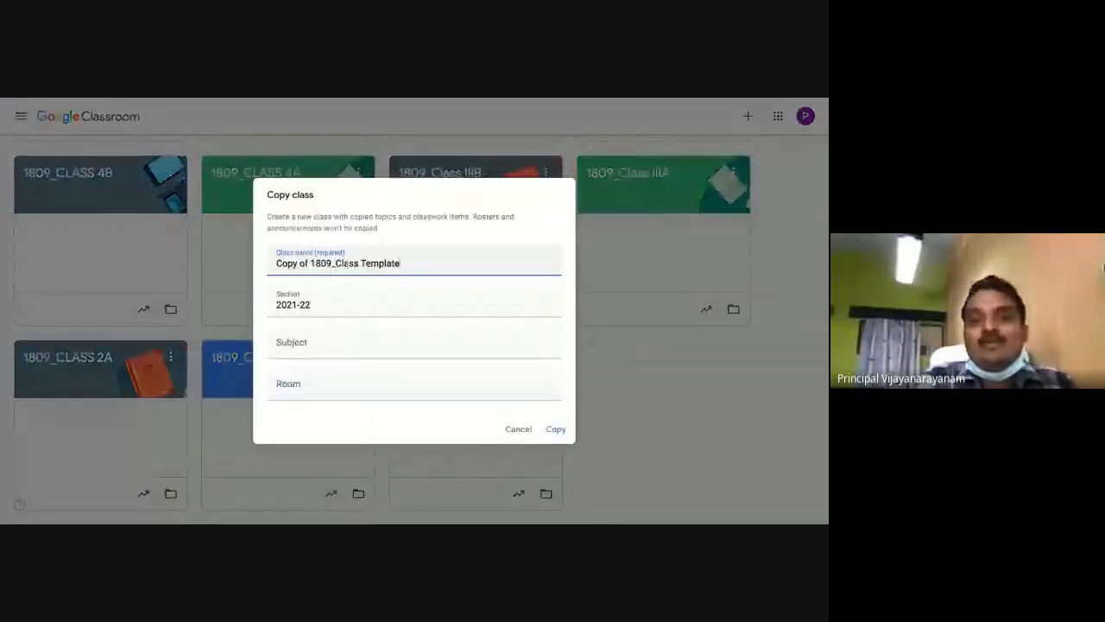
{"action": "left_click_drag", "start_coordinate": [310, 264], "coordinate": [277, 263]}
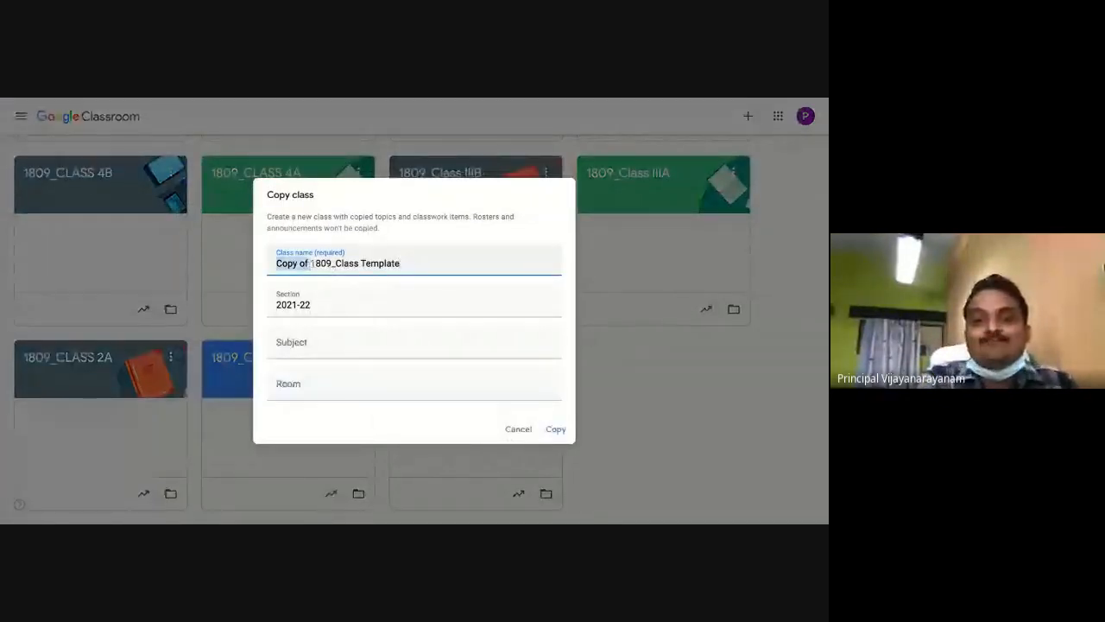
{"action": "key", "text": "BackSpace"}
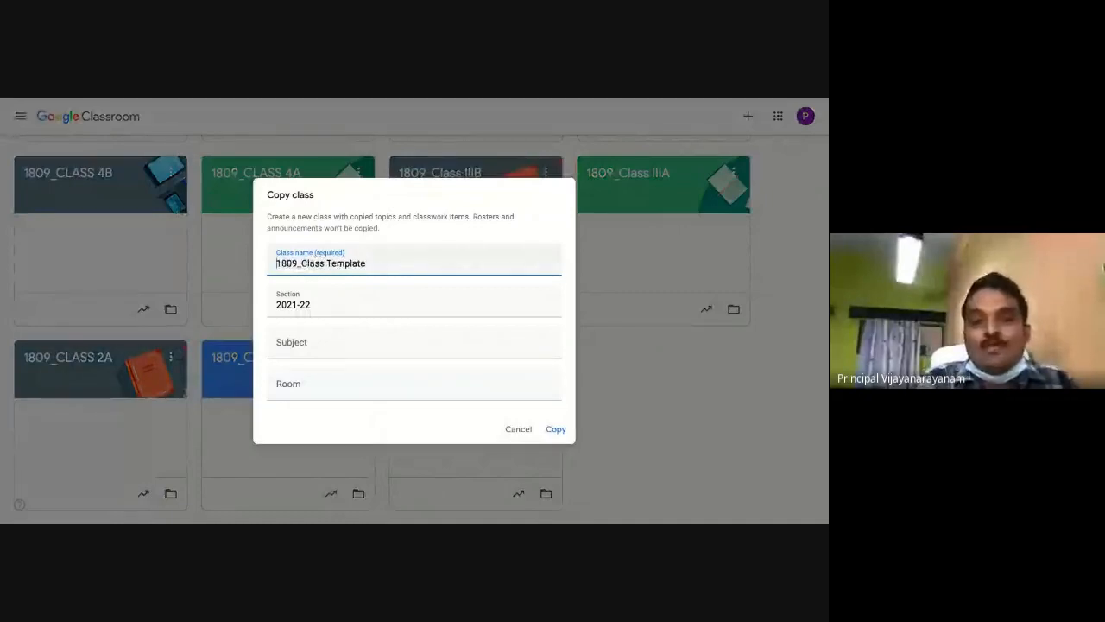
{"action": "double_click", "coordinate": [328, 264]}
{"action": "key", "text": "BackSpace"}
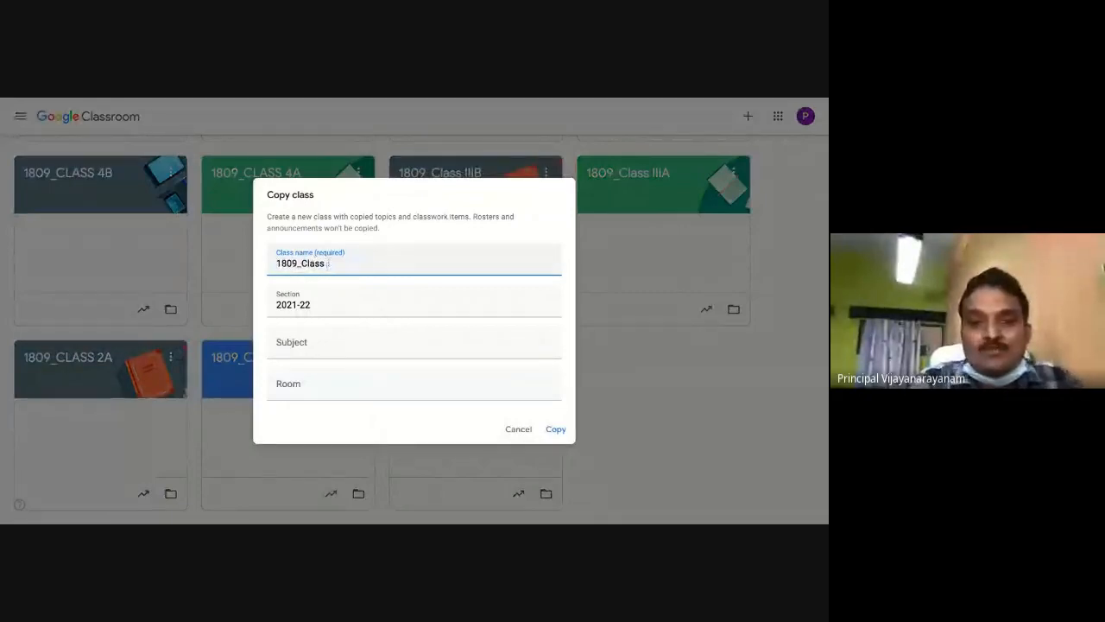
{"action": "type", "text": "1"}
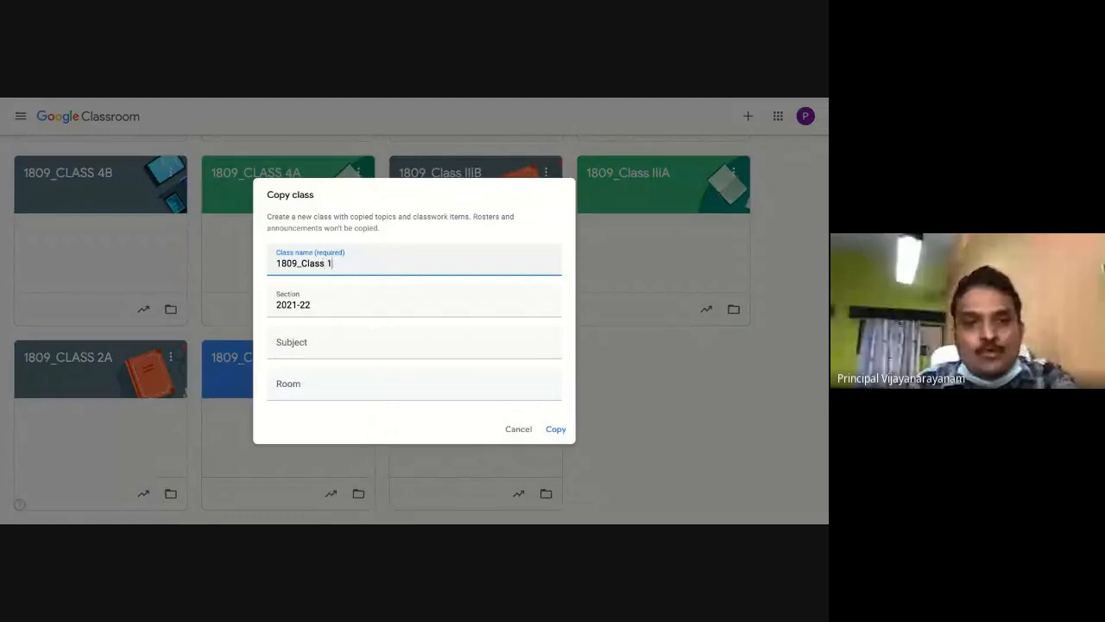
{"action": "type", "text": "A"}
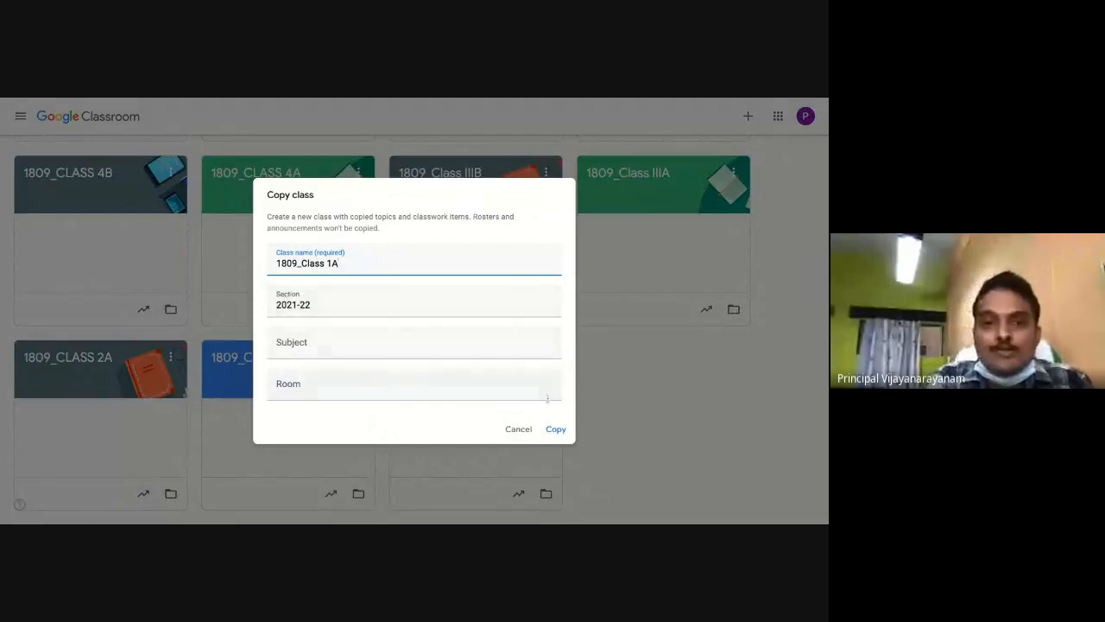
{"action": "left_click", "coordinate": [557, 434]}
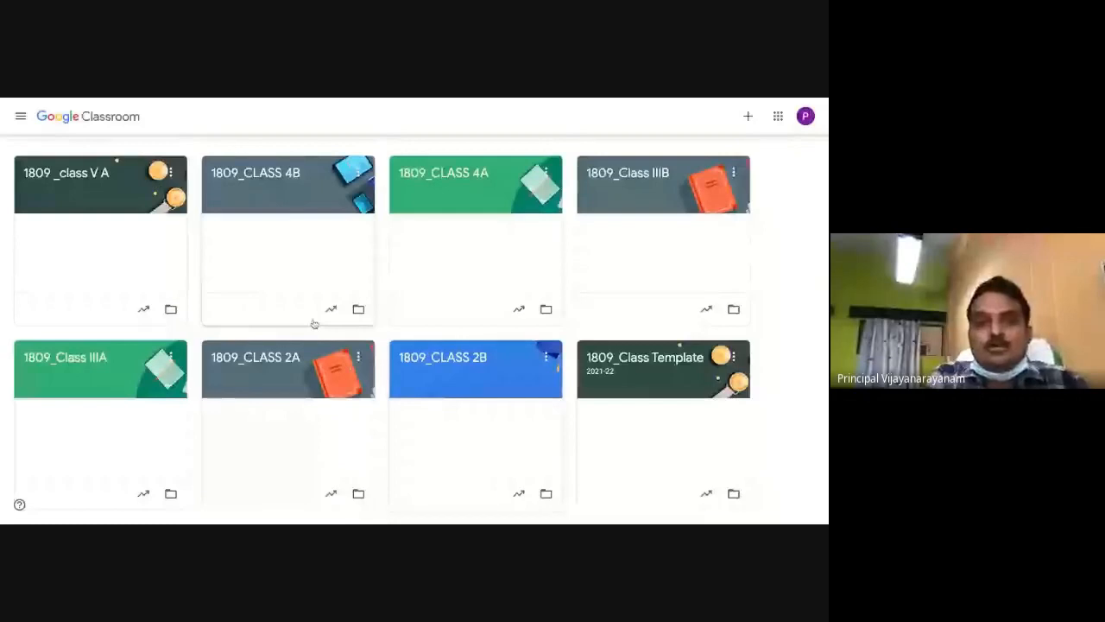
Step: Open the copied 1809_Class 1A class, check the topics in its classwork, and return to its stream
{"action": "scroll", "coordinate": [298, 322], "scroll_direction": "up", "scroll_amount": 2}
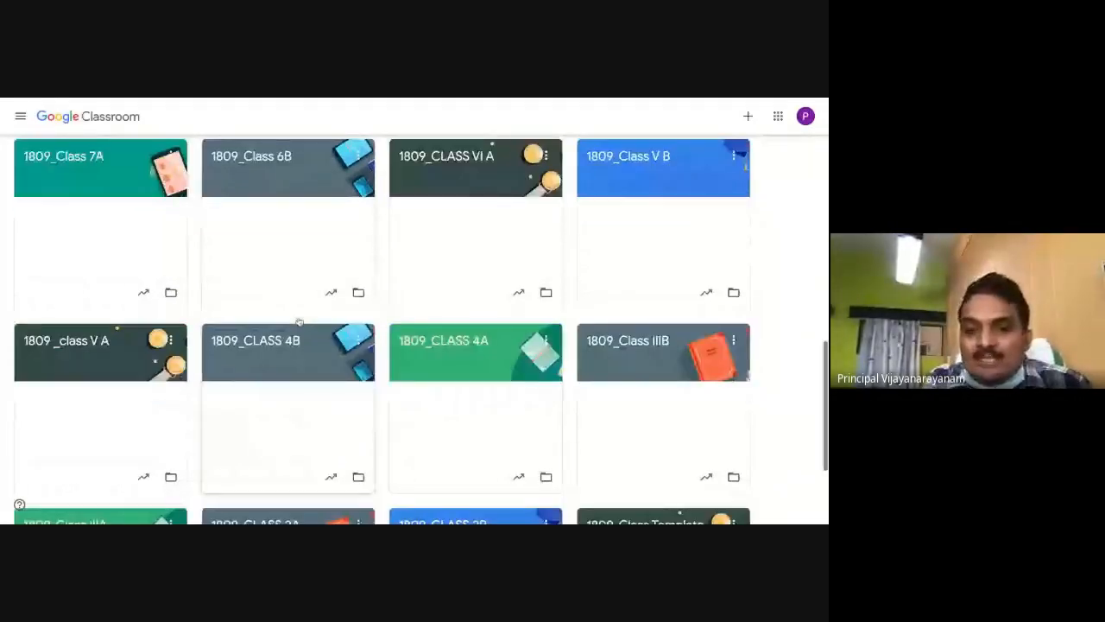
{"action": "scroll", "coordinate": [299, 322], "scroll_direction": "down", "scroll_amount": 2}
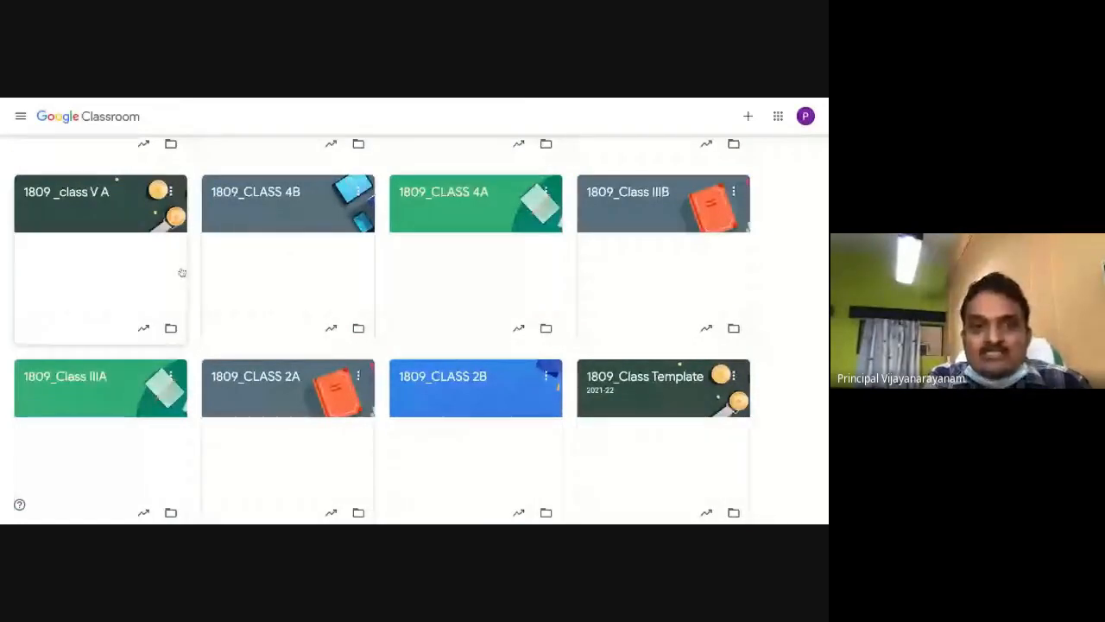
{"action": "scroll", "coordinate": [182, 273], "scroll_direction": "up", "scroll_amount": 5}
{"action": "scroll", "coordinate": [184, 273], "scroll_direction": "up", "scroll_amount": 5}
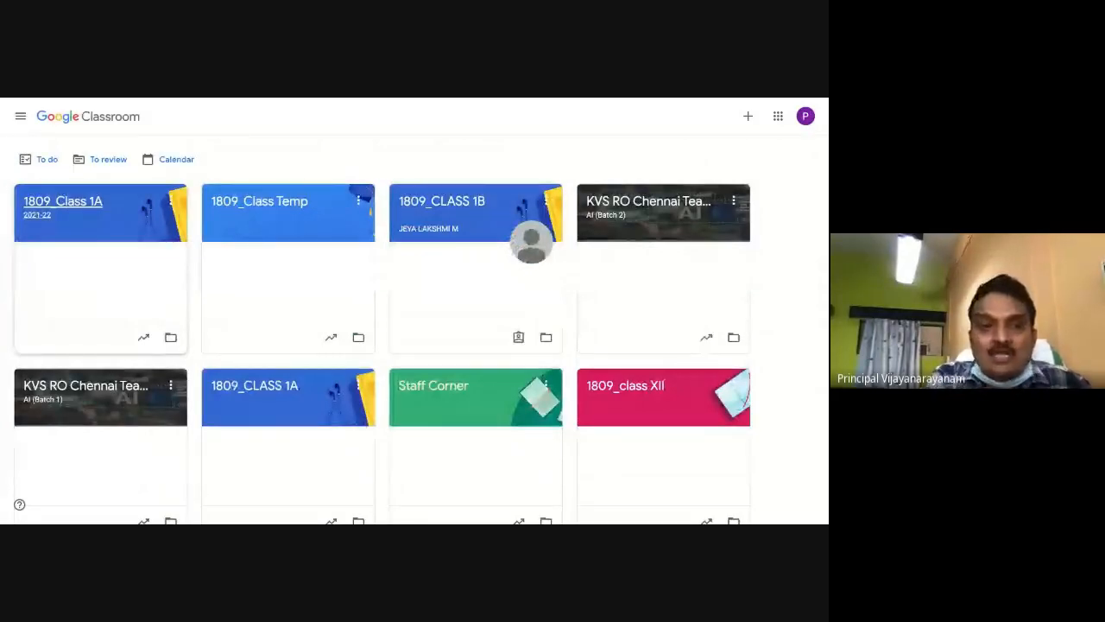
{"action": "left_click", "coordinate": [76, 206]}
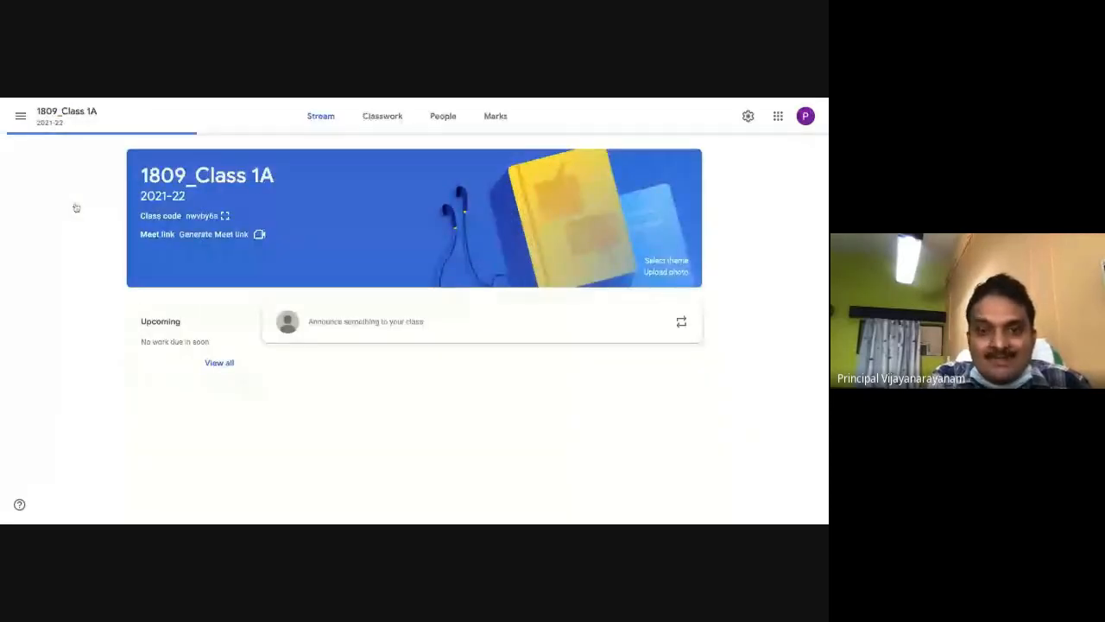
{"action": "left_click", "coordinate": [389, 117]}
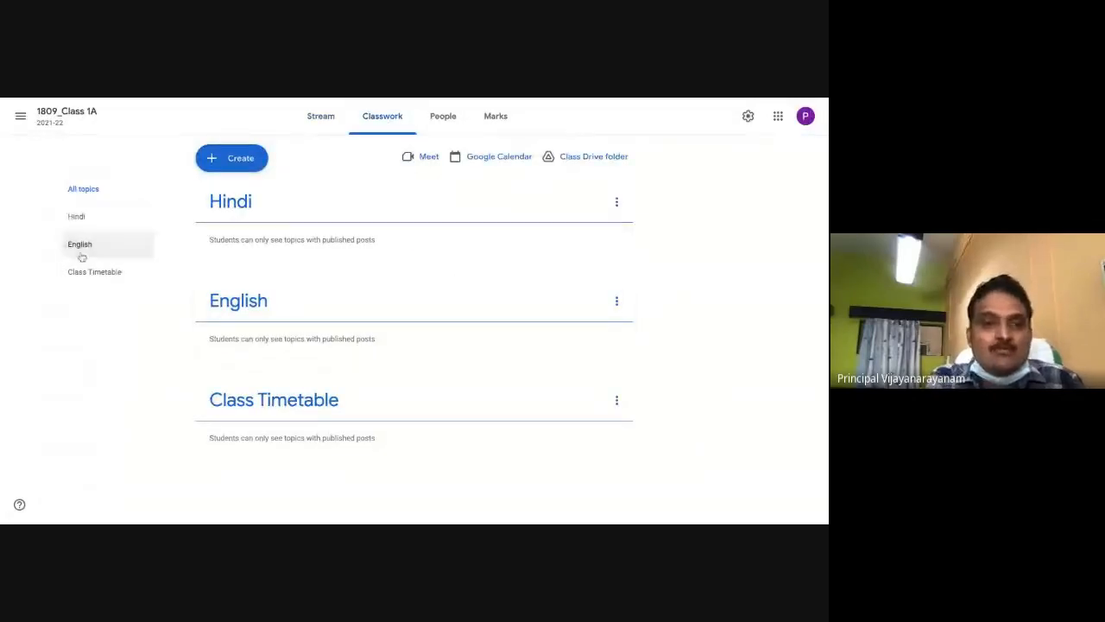
{"action": "left_click", "coordinate": [76, 120]}
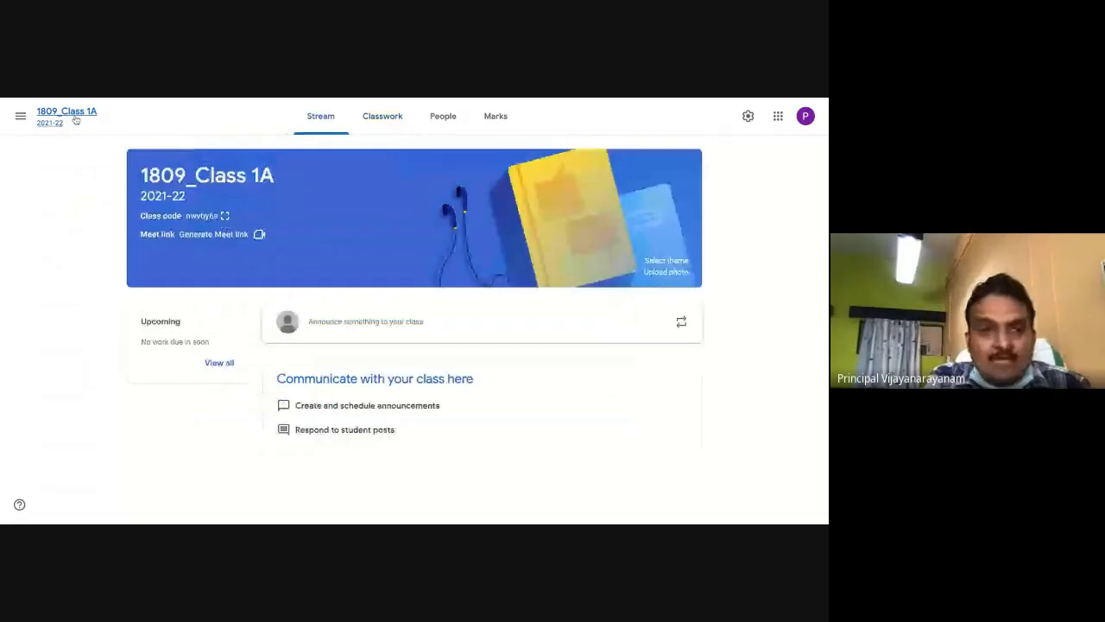
Step: Go back to the class list and rename the 2021-22 class 1809_Class 1A as 1809_Class 2A
{"action": "left_click", "coordinate": [22, 120]}
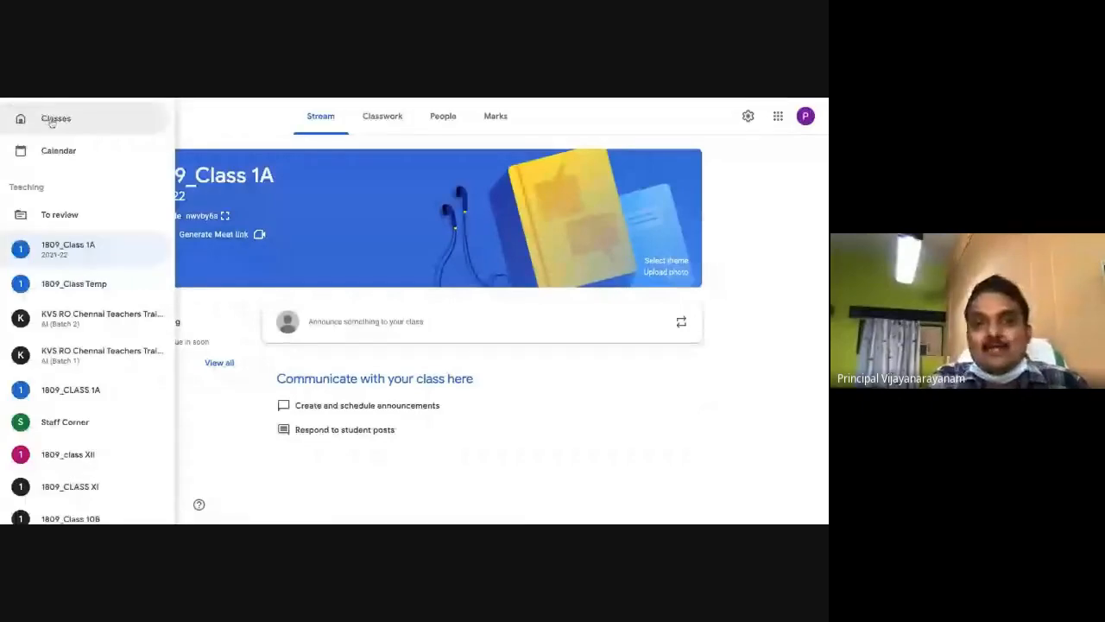
{"action": "left_click", "coordinate": [52, 115]}
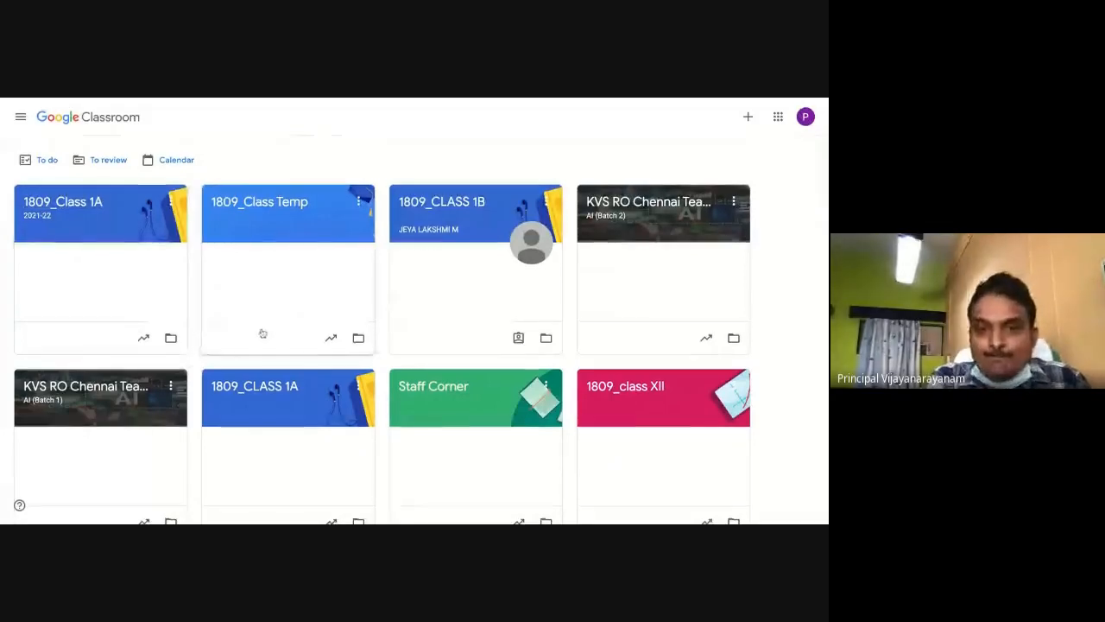
{"action": "scroll", "coordinate": [119, 394], "scroll_direction": "down", "scroll_amount": 1}
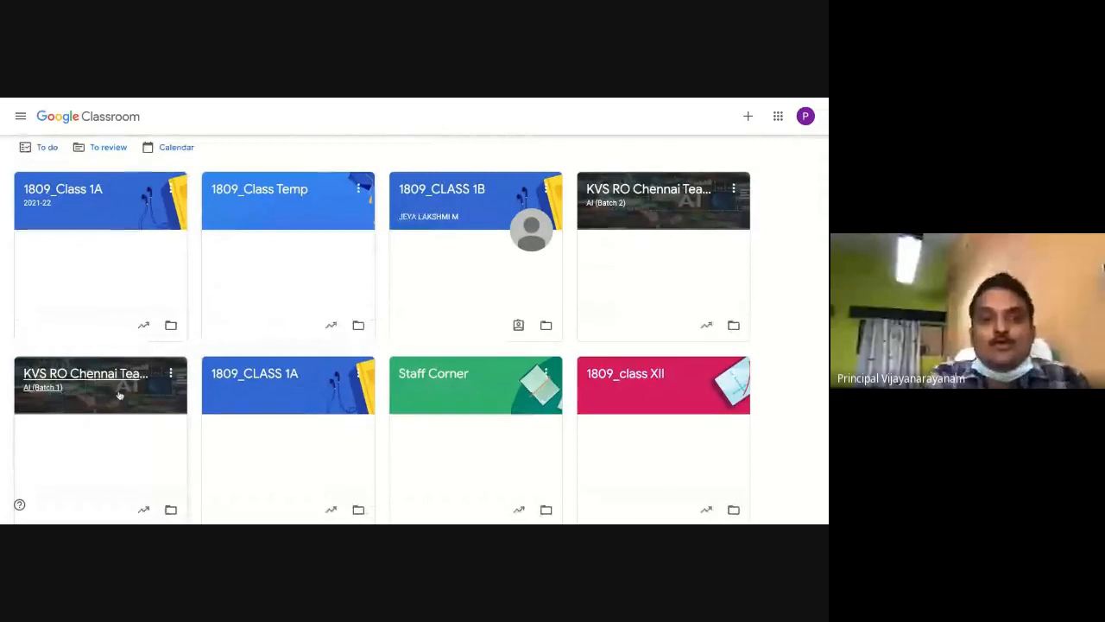
{"action": "scroll", "coordinate": [450, 393], "scroll_direction": "down", "scroll_amount": 1}
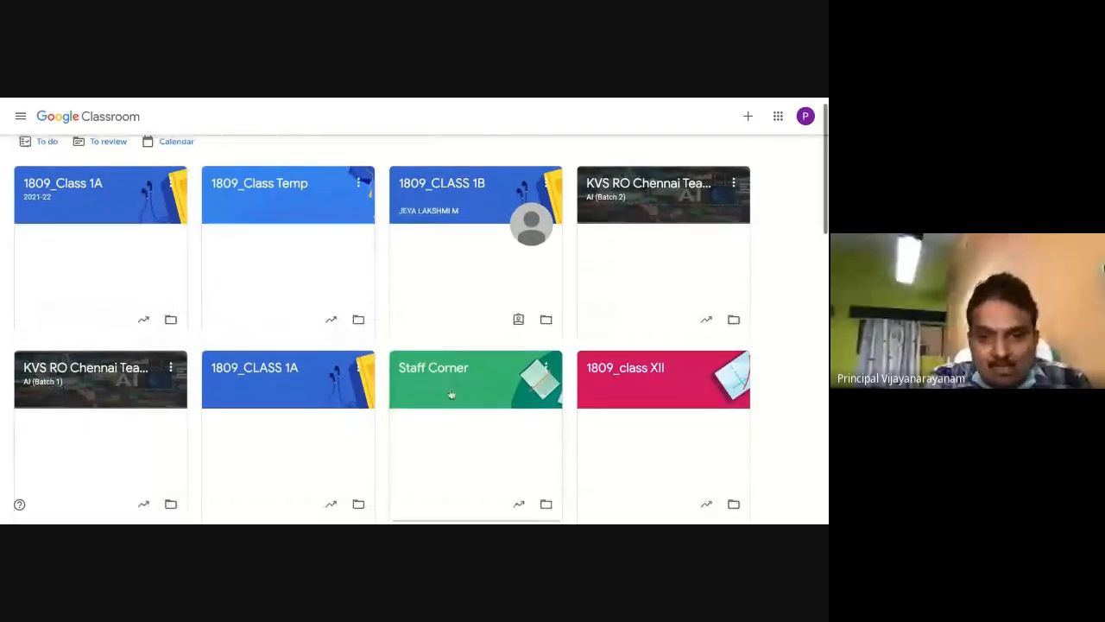
{"action": "scroll", "coordinate": [451, 394], "scroll_direction": "down", "scroll_amount": 1}
{"action": "scroll", "coordinate": [474, 394], "scroll_direction": "up", "scroll_amount": 1}
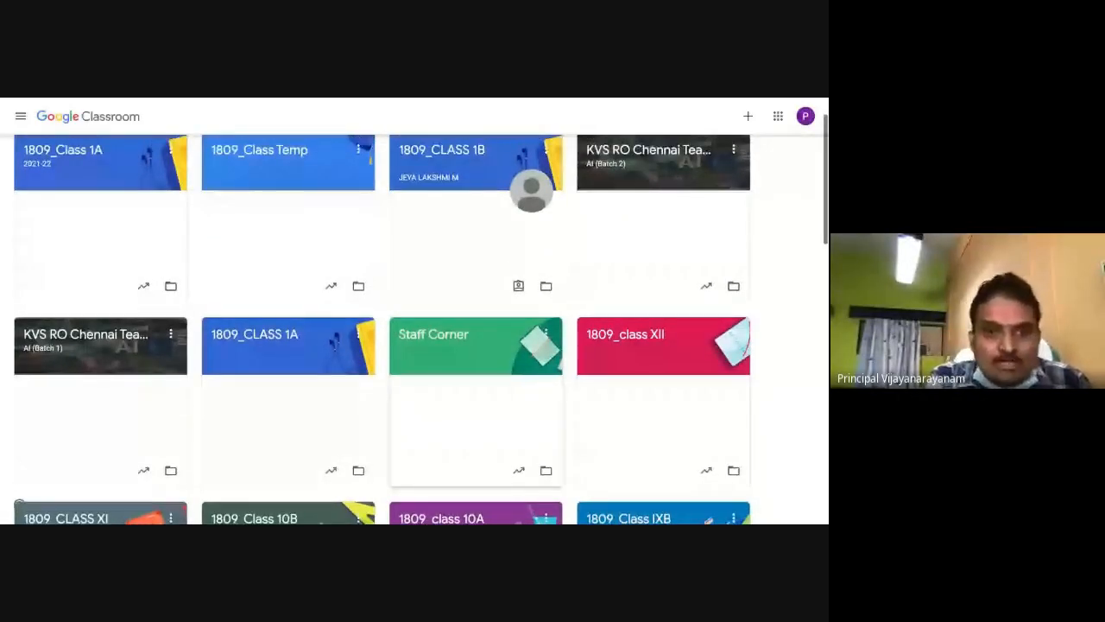
{"action": "scroll", "coordinate": [475, 393], "scroll_direction": "up", "scroll_amount": 1}
{"action": "left_click", "coordinate": [171, 180]}
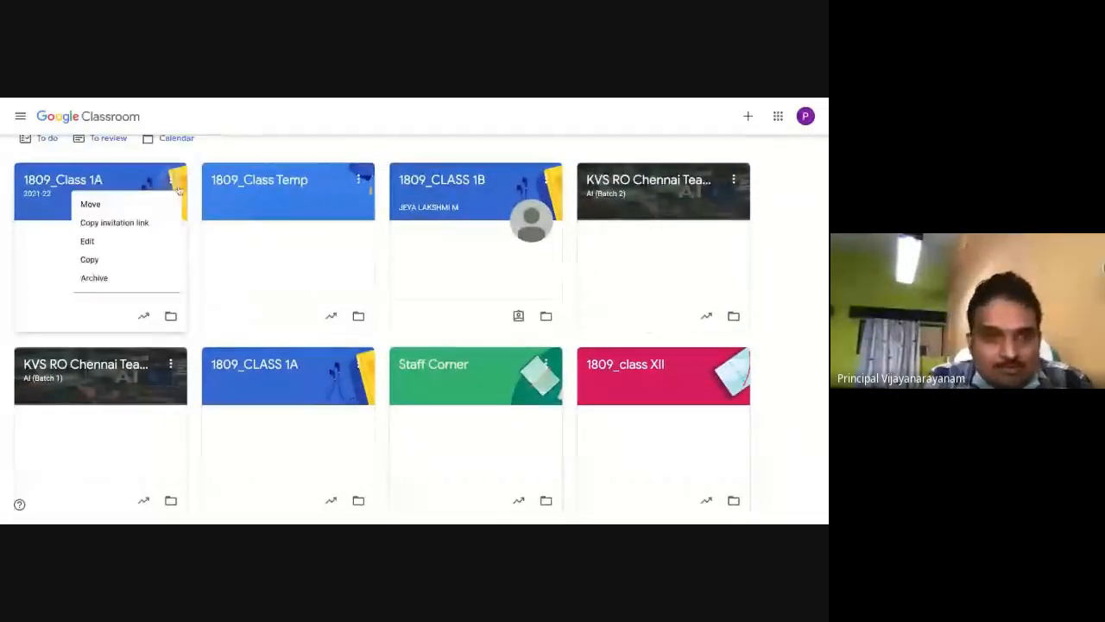
{"action": "left_click", "coordinate": [102, 247]}
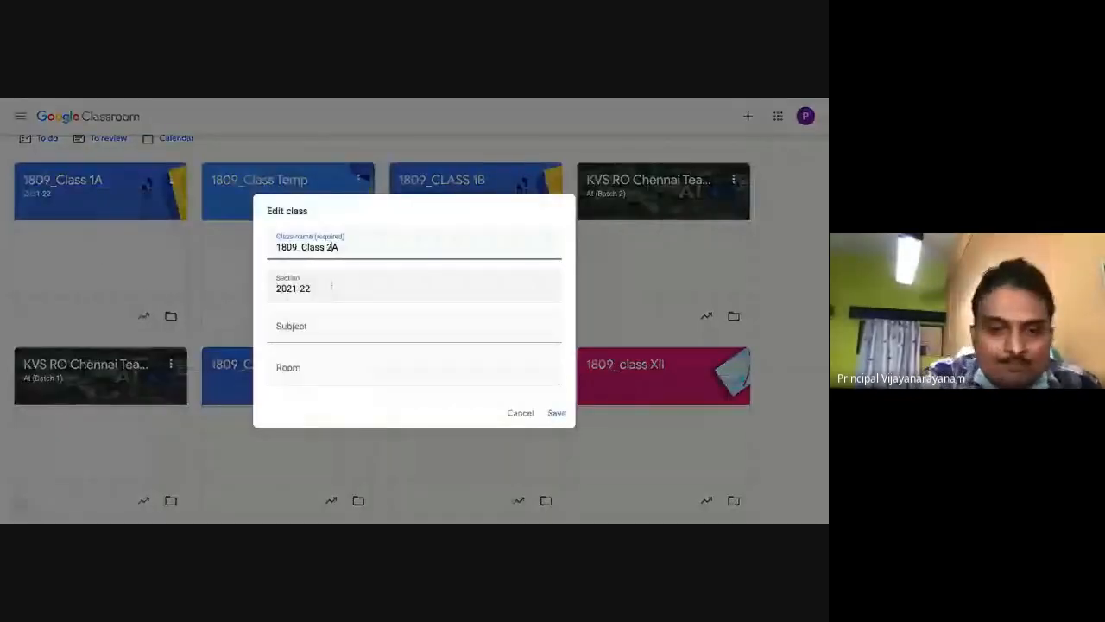
{"action": "left_click", "coordinate": [556, 414]}
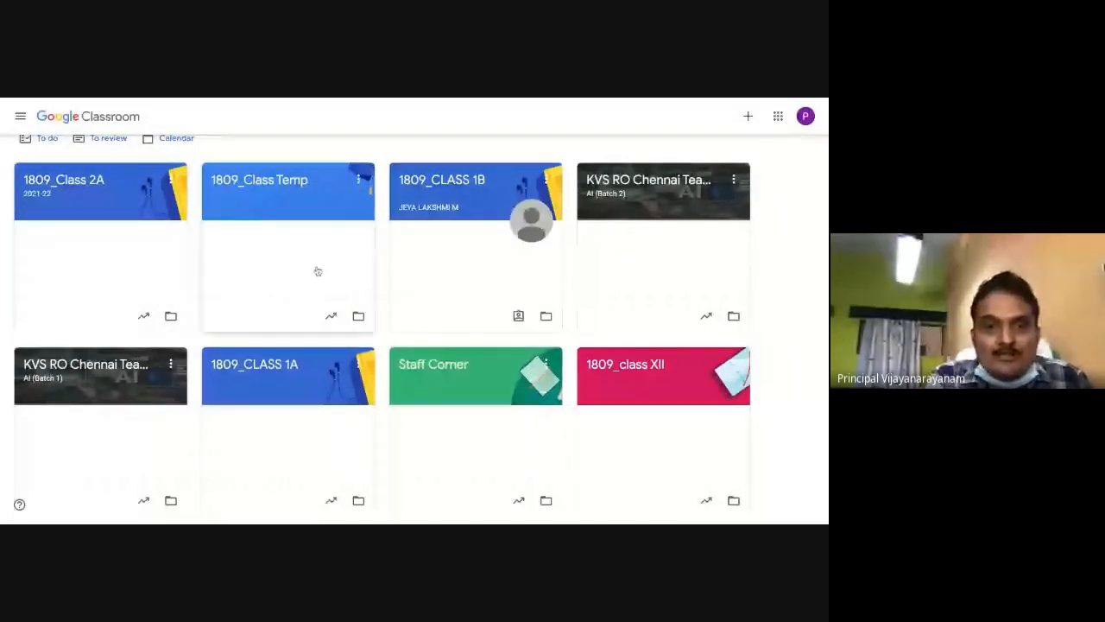
Step: Open the existing 1809_CLASS 1A class that has no section label from the class list
{"action": "scroll", "coordinate": [383, 386], "scroll_direction": "down", "scroll_amount": 1}
{"action": "scroll", "coordinate": [281, 347], "scroll_direction": "up", "scroll_amount": 1}
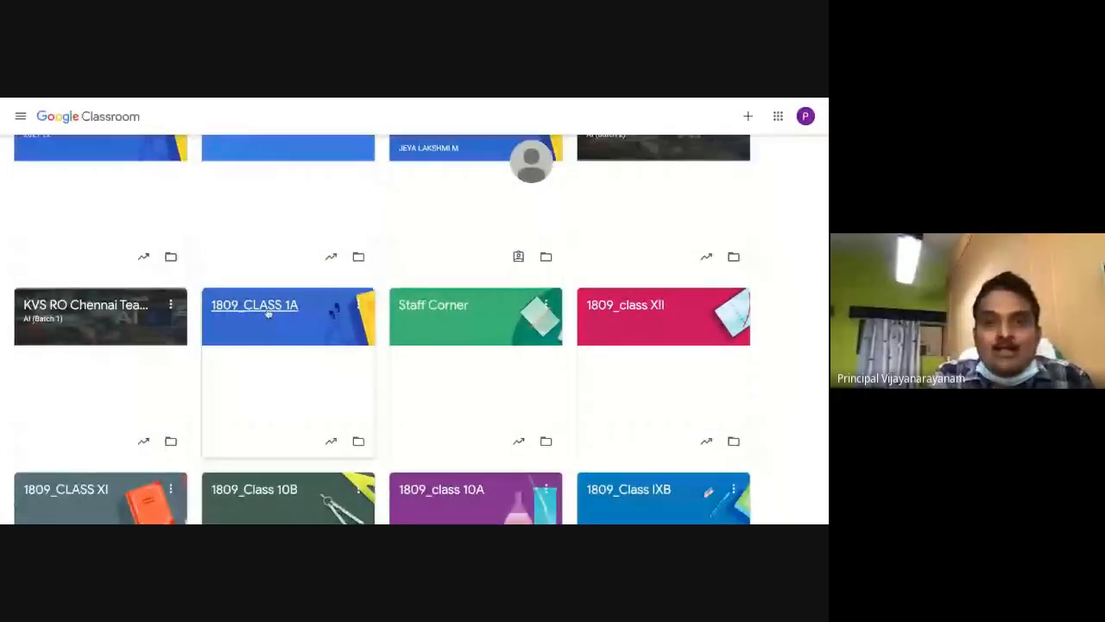
{"action": "left_click", "coordinate": [268, 314]}
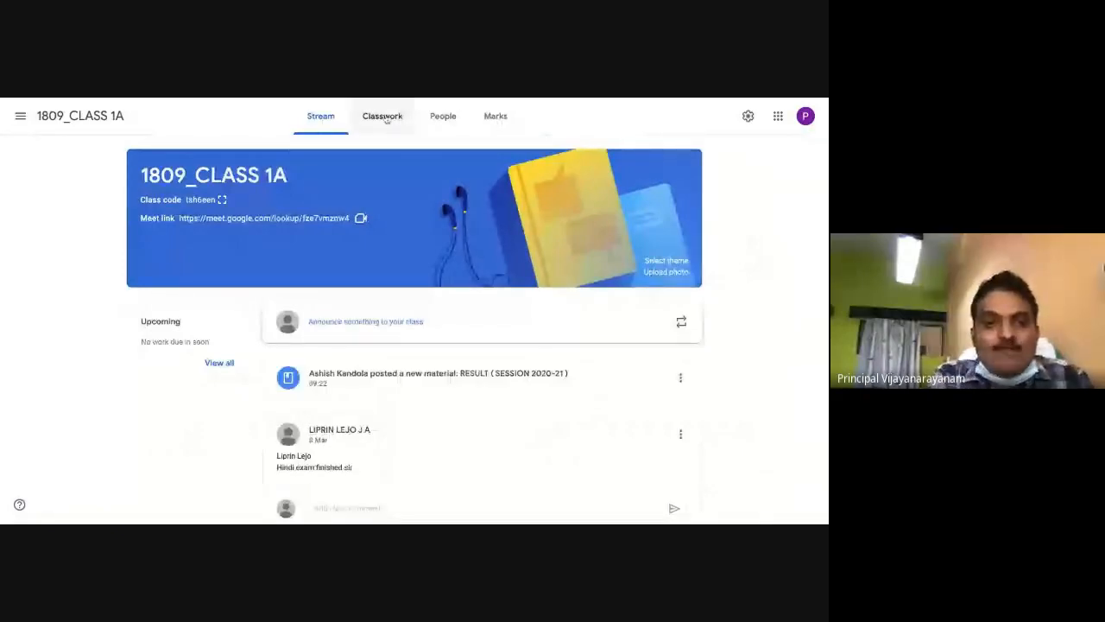
Step: Open the students' answers to the Attendance 05/01/2021 question under the DAILY ATTENDANCE topic in the classwork
{"action": "left_click", "coordinate": [385, 118]}
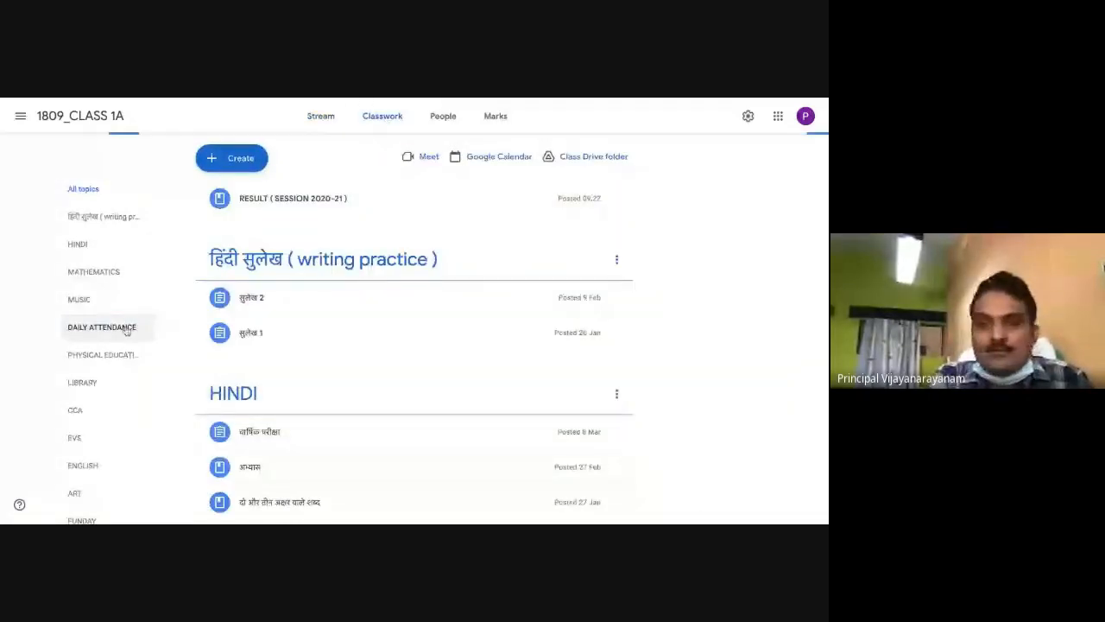
{"action": "left_click", "coordinate": [102, 327]}
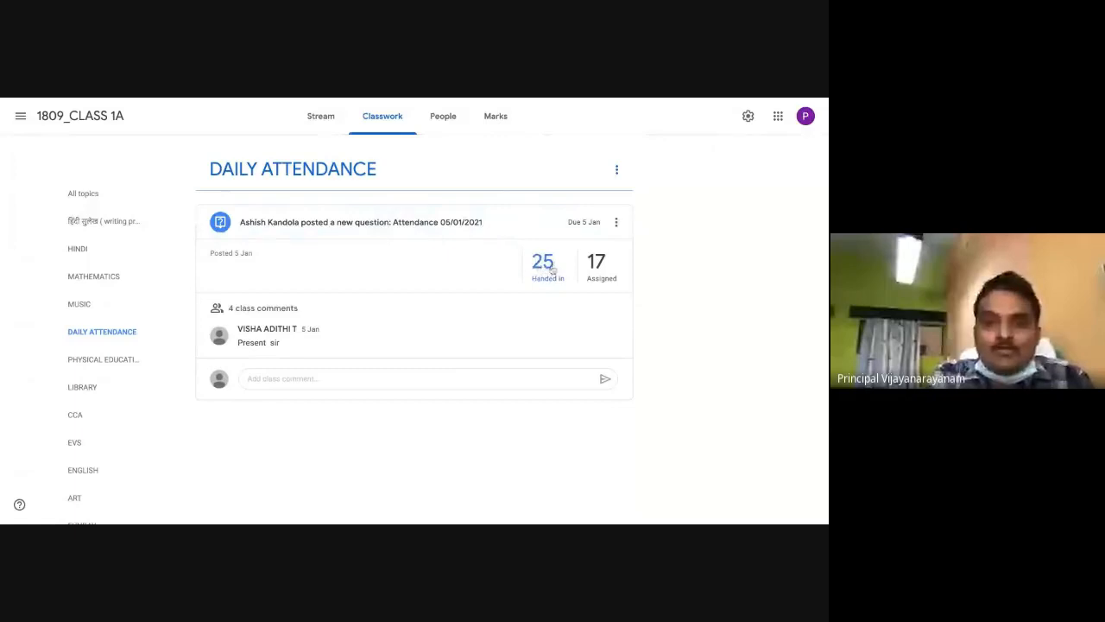
{"action": "left_click", "coordinate": [543, 263]}
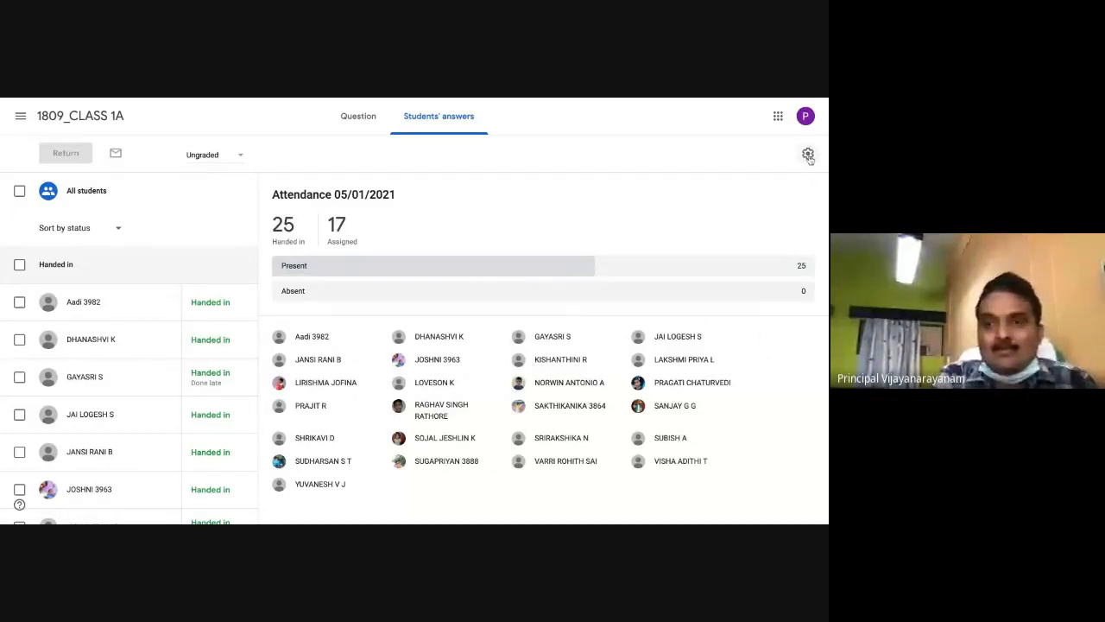
Step: Copy all marks of the 1809_CLASS 1A class to Google Sheets from the students' answers page
{"action": "scroll", "coordinate": [810, 160], "scroll_direction": "up", "scroll_amount": 5}
{"action": "scroll", "coordinate": [810, 159], "scroll_direction": "up", "scroll_amount": 3}
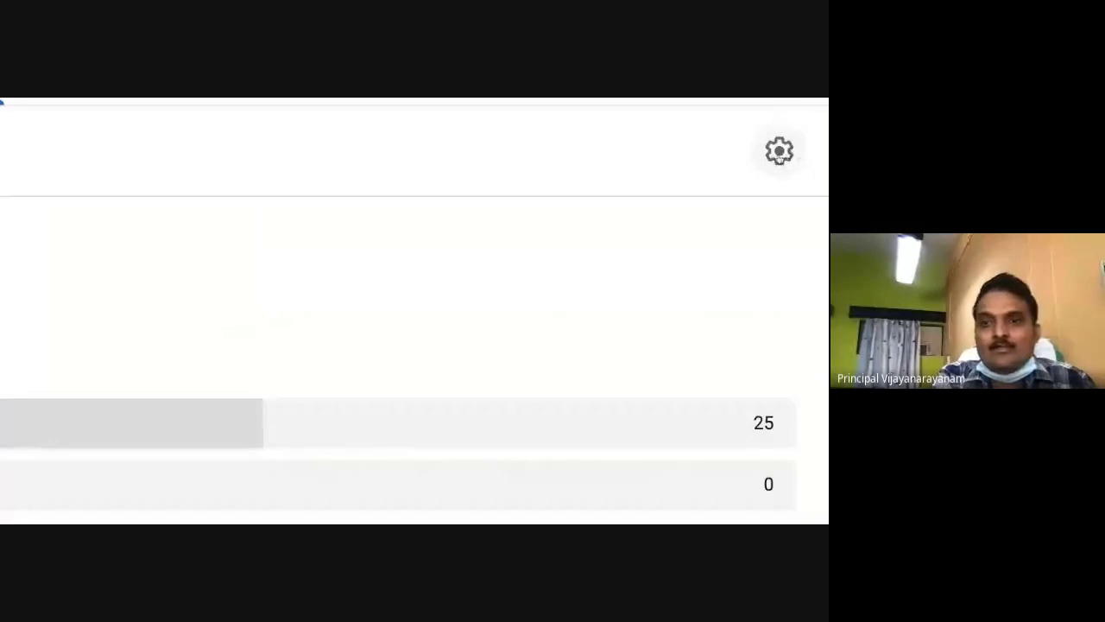
{"action": "left_click", "coordinate": [779, 153]}
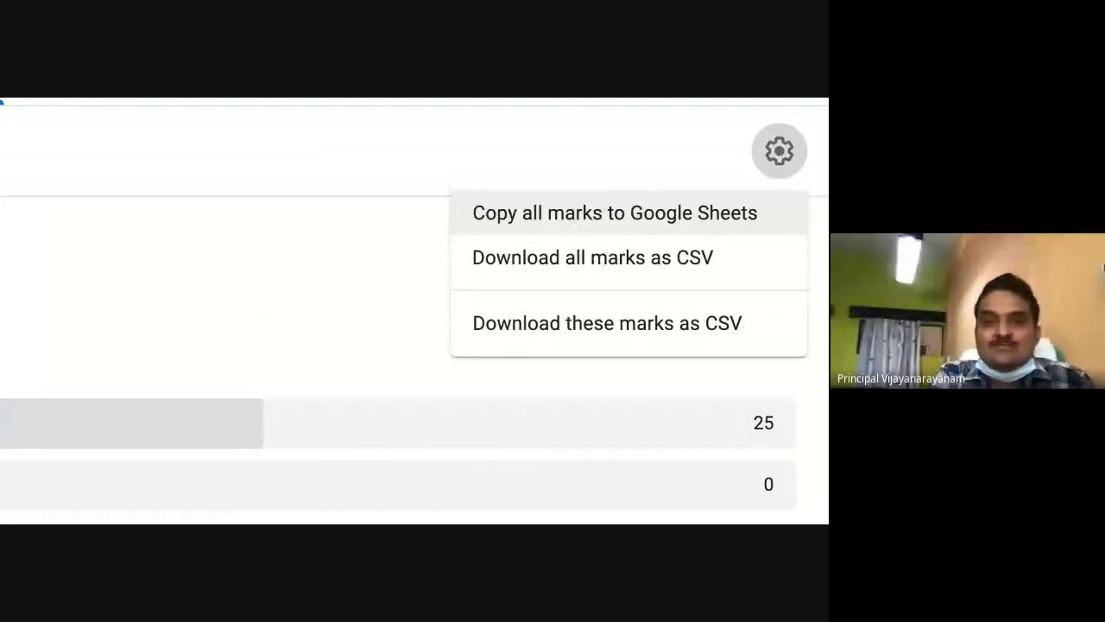
{"action": "left_click", "coordinate": [577, 219]}
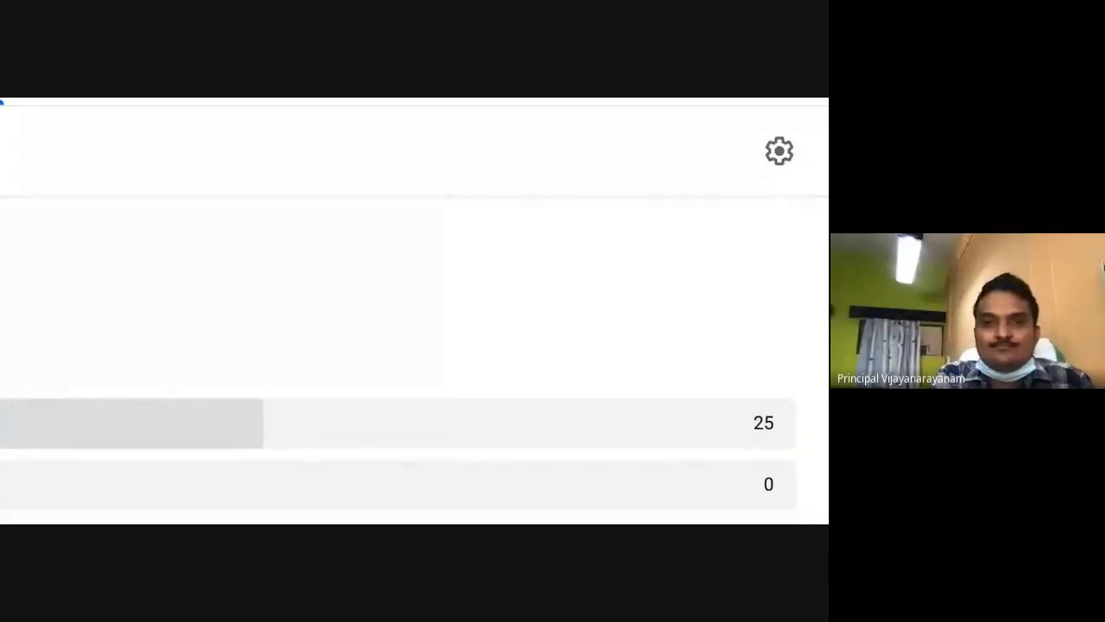
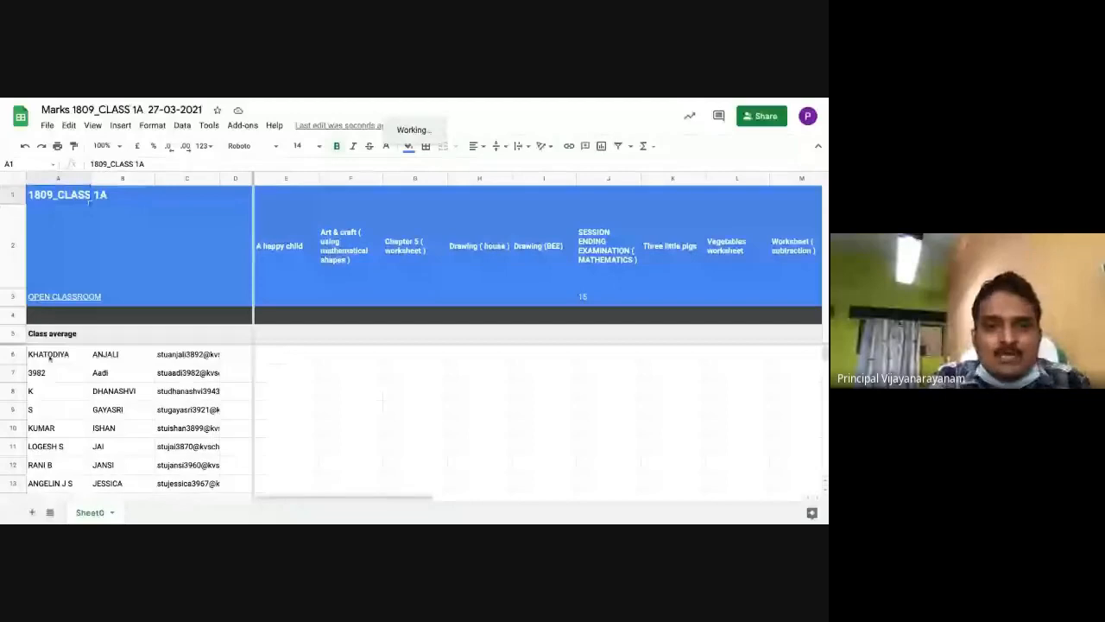
Step: Select and copy all the student email addresses in cells C6:C47 of the exported marks sheet
{"action": "left_click", "coordinate": [171, 355]}
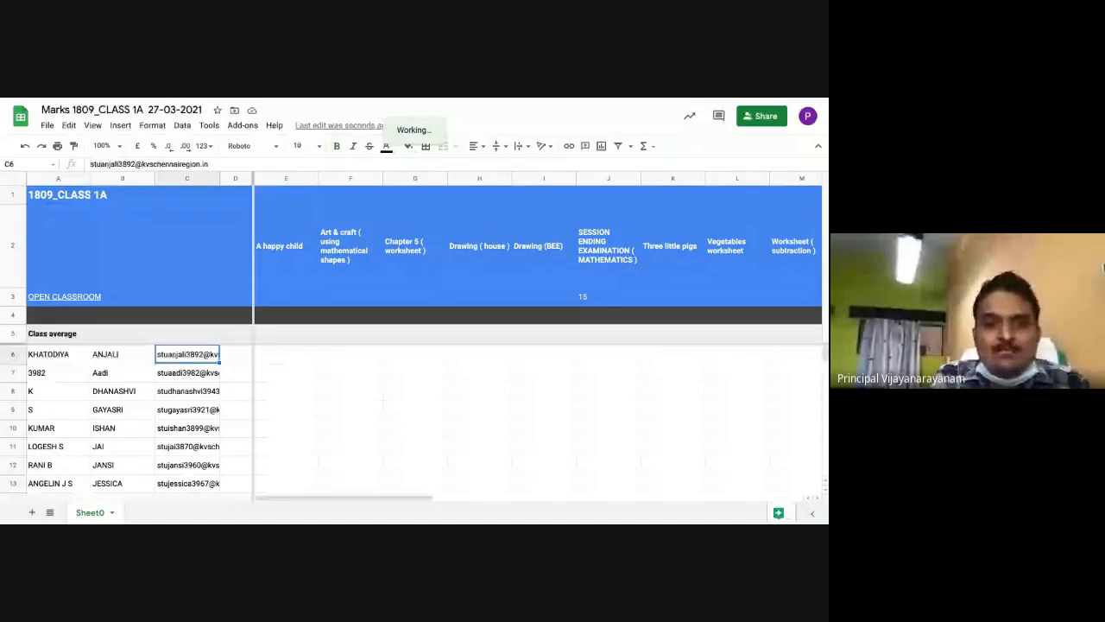
{"action": "scroll", "coordinate": [518, 414], "scroll_direction": "down", "scroll_amount": 1}
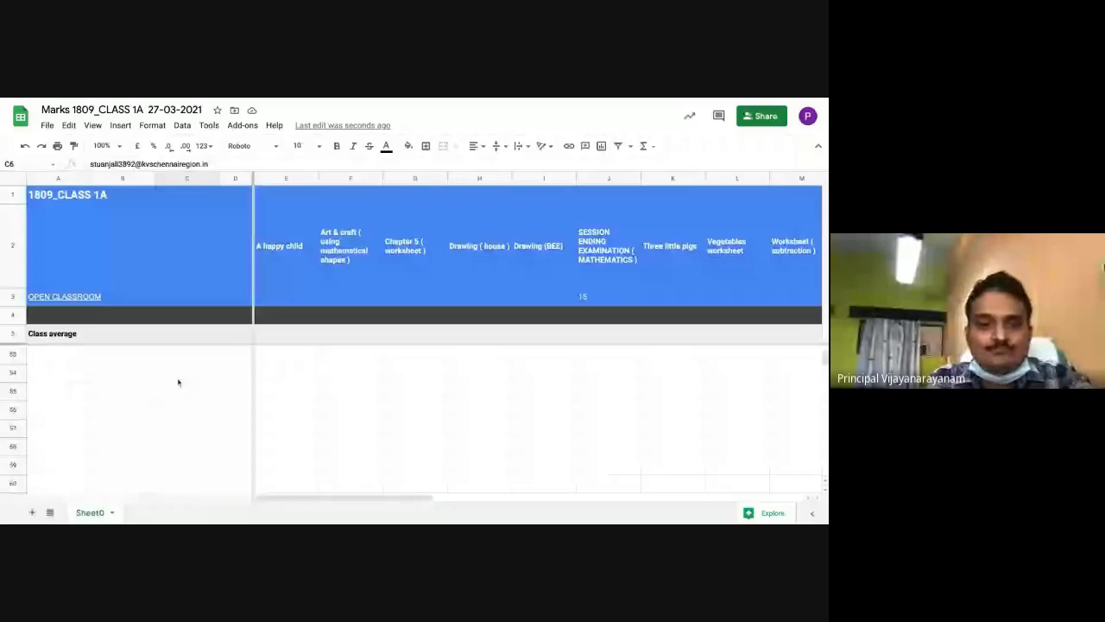
{"action": "scroll", "coordinate": [179, 382], "scroll_direction": "up", "scroll_amount": 2}
{"action": "left_click", "coordinate": [181, 380]}
{"action": "scroll", "coordinate": [182, 379], "scroll_direction": "up", "scroll_amount": 8}
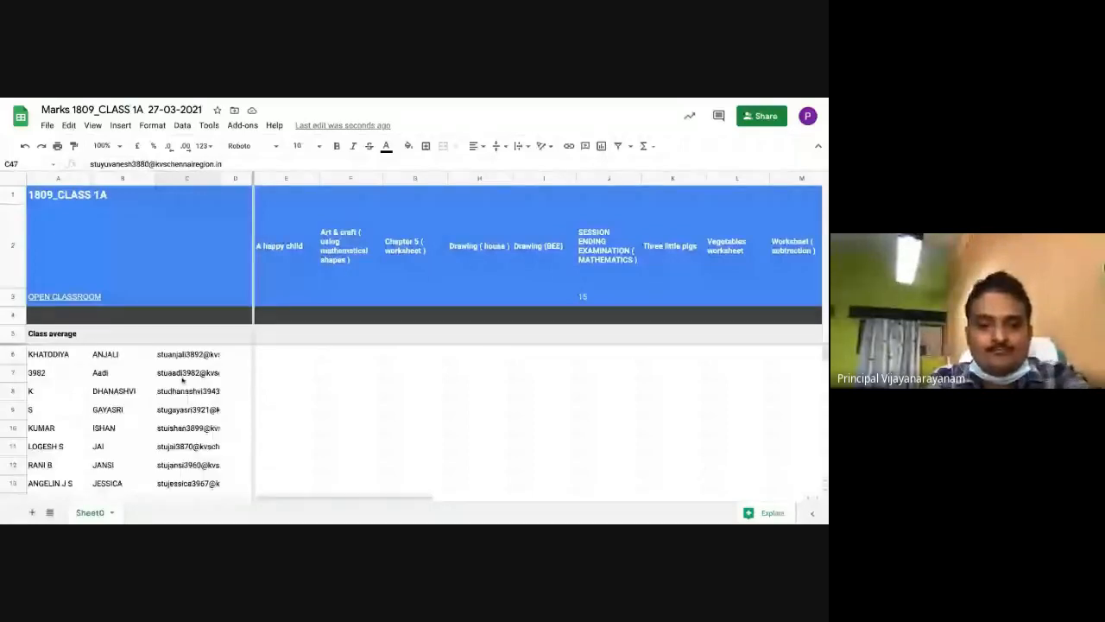
{"action": "key", "text": "ctrl+shift+Up"}
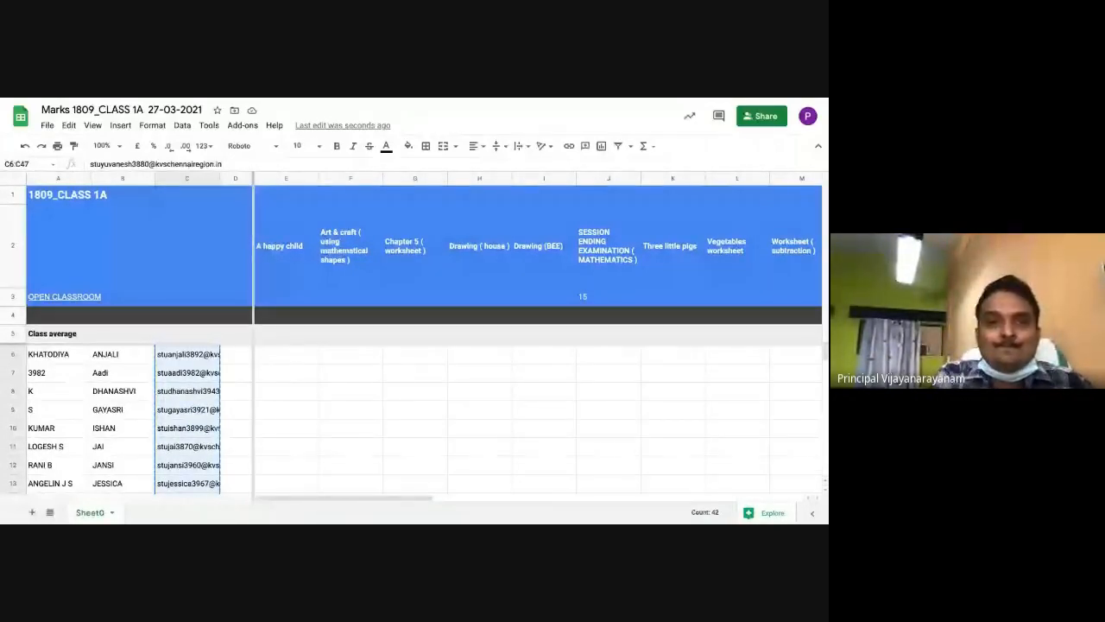
Step: Switch back to Google Classroom, go to the class list, and open the people page of the 2021-22 class 1809_Class 2A
{"action": "key", "text": "ctrl+Tab"}
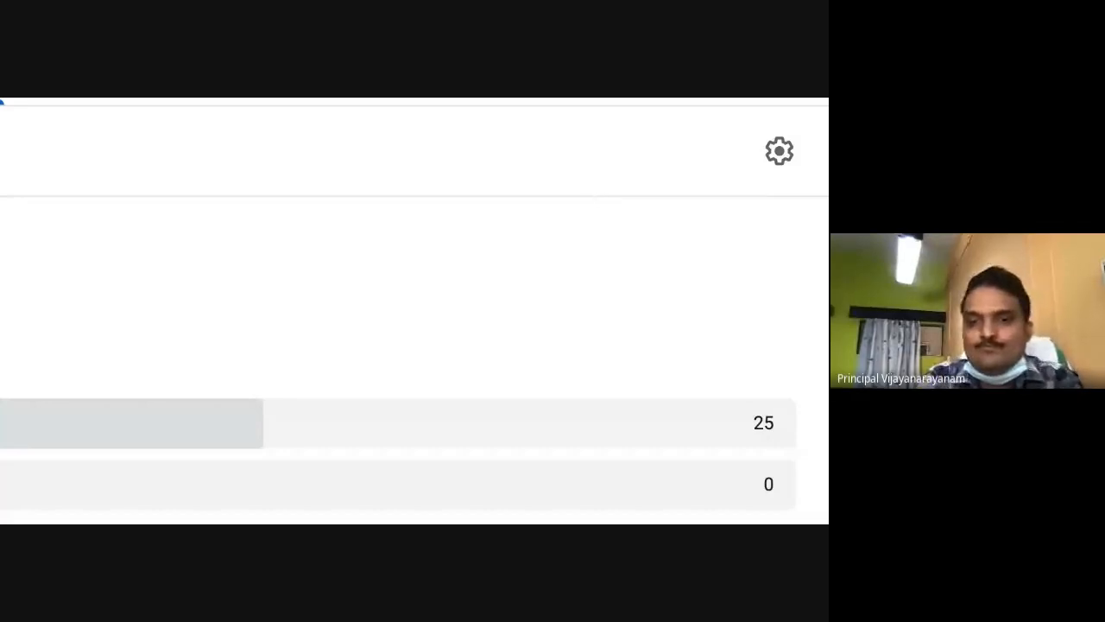
{"action": "scroll", "coordinate": [414, 311], "scroll_direction": "down", "scroll_amount": 5}
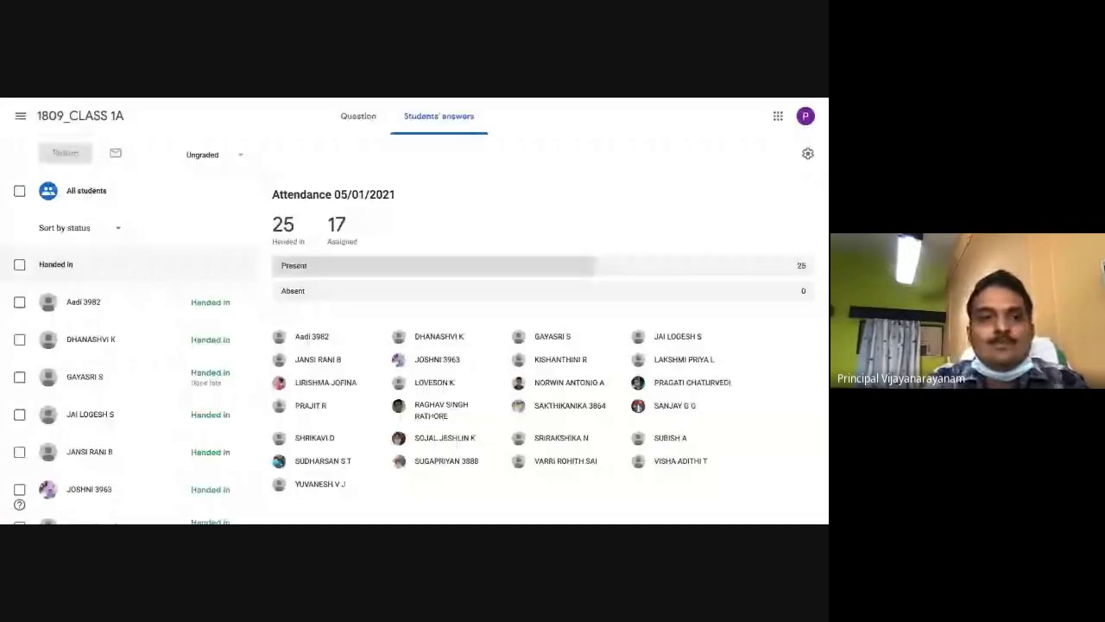
{"action": "left_click", "coordinate": [20, 116]}
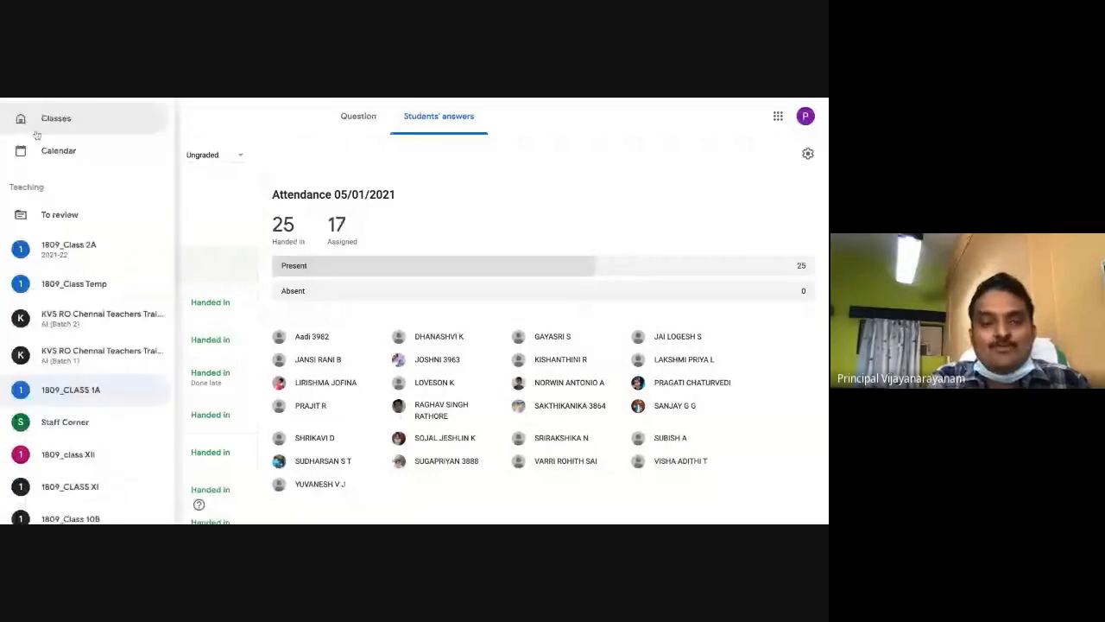
{"action": "left_click", "coordinate": [57, 119]}
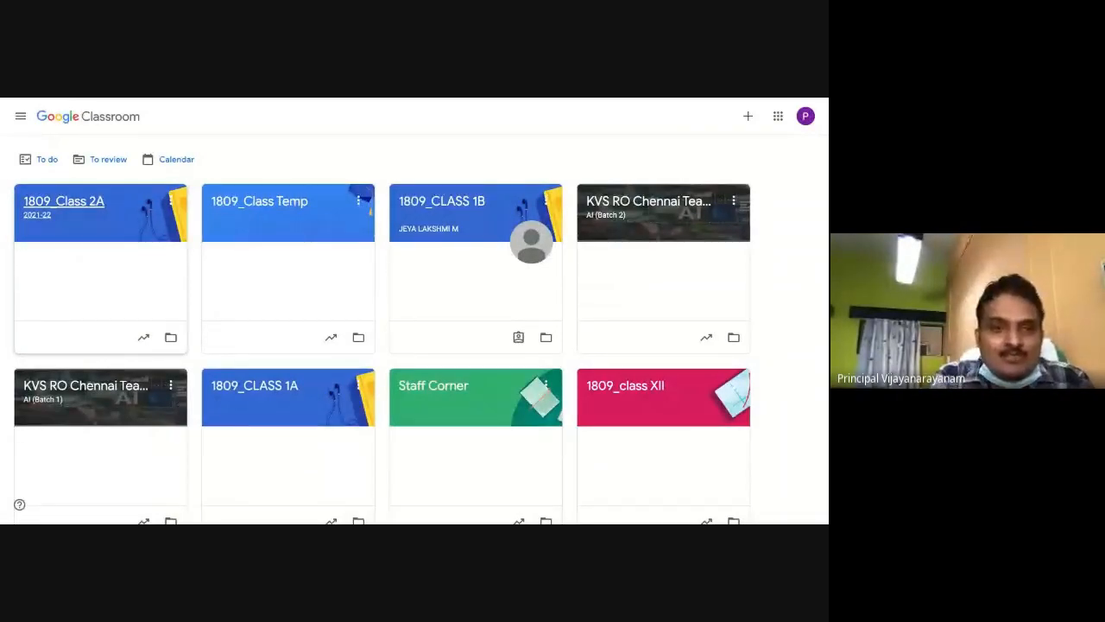
{"action": "left_click", "coordinate": [64, 202]}
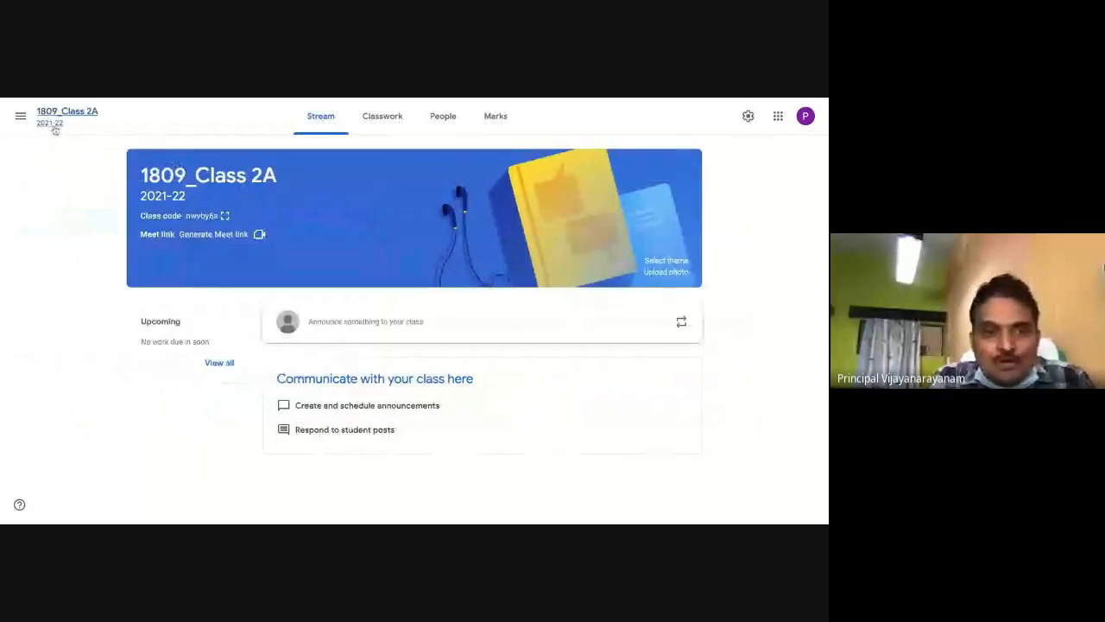
{"action": "left_click", "coordinate": [455, 117]}
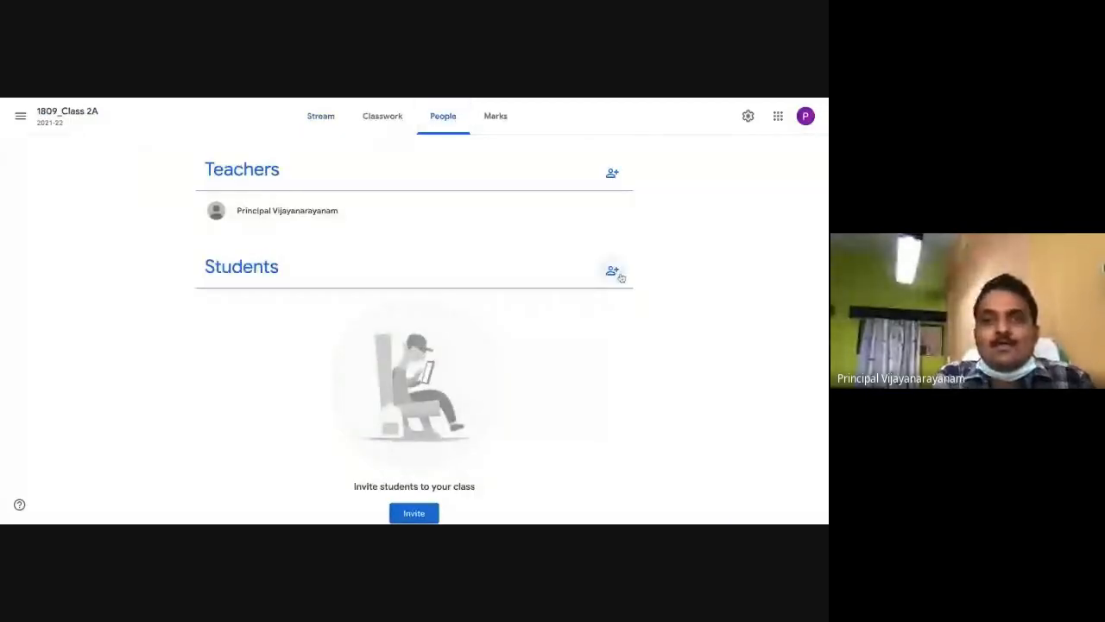
Step: Invite students to 1809_Class 2A by pasting the copied email addresses, adding them all as recipients, and sending the invitations
{"action": "left_click", "coordinate": [612, 272]}
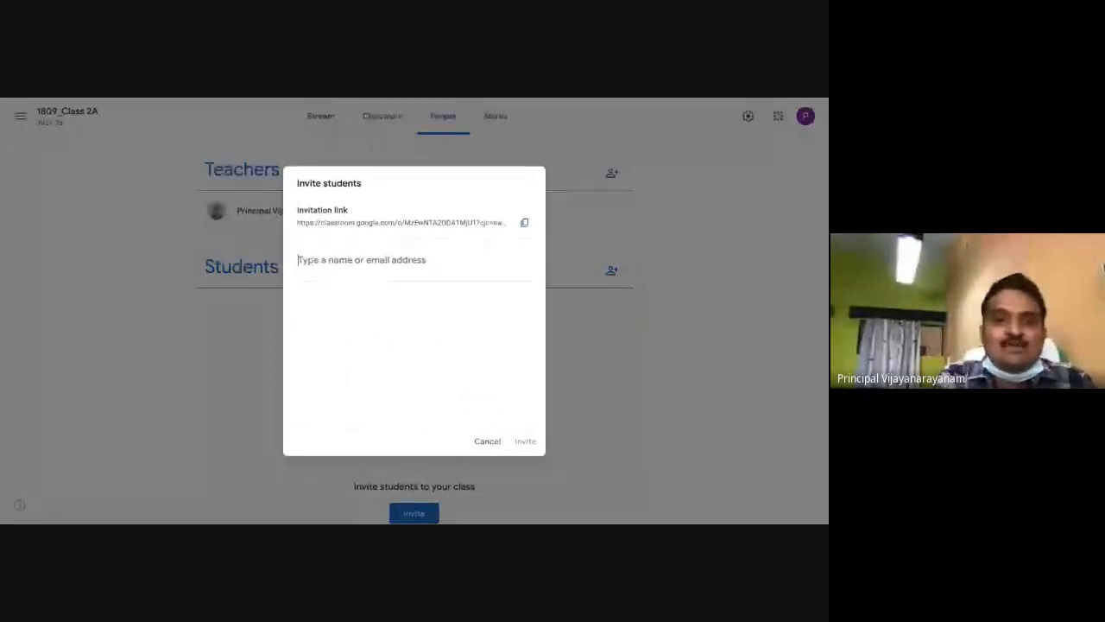
{"action": "key", "text": "ctrl+v"}
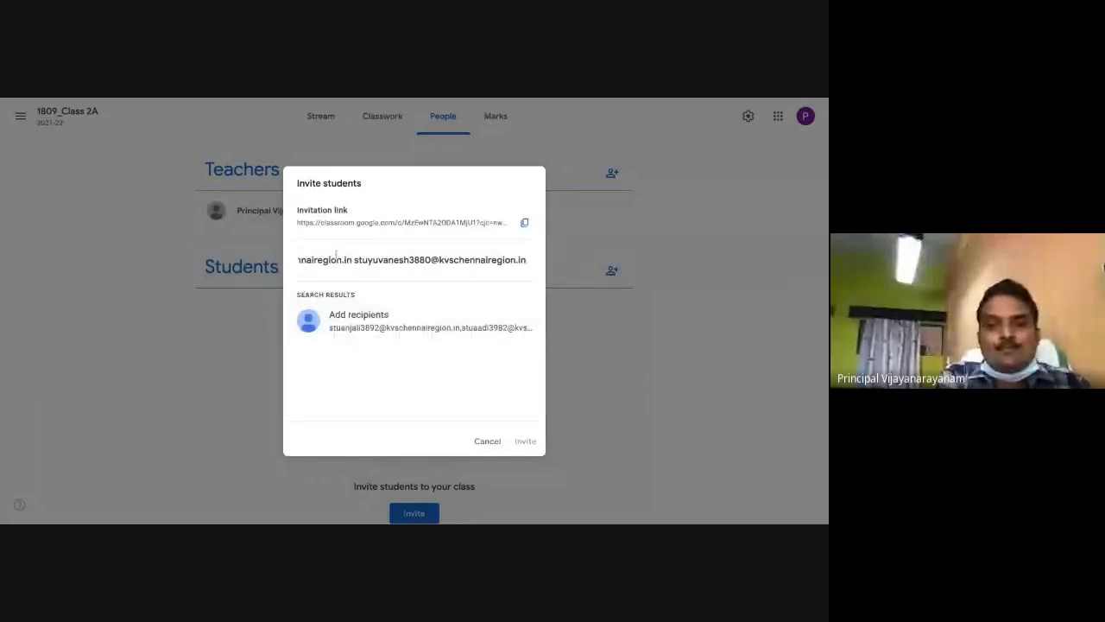
{"action": "left_click", "coordinate": [354, 323]}
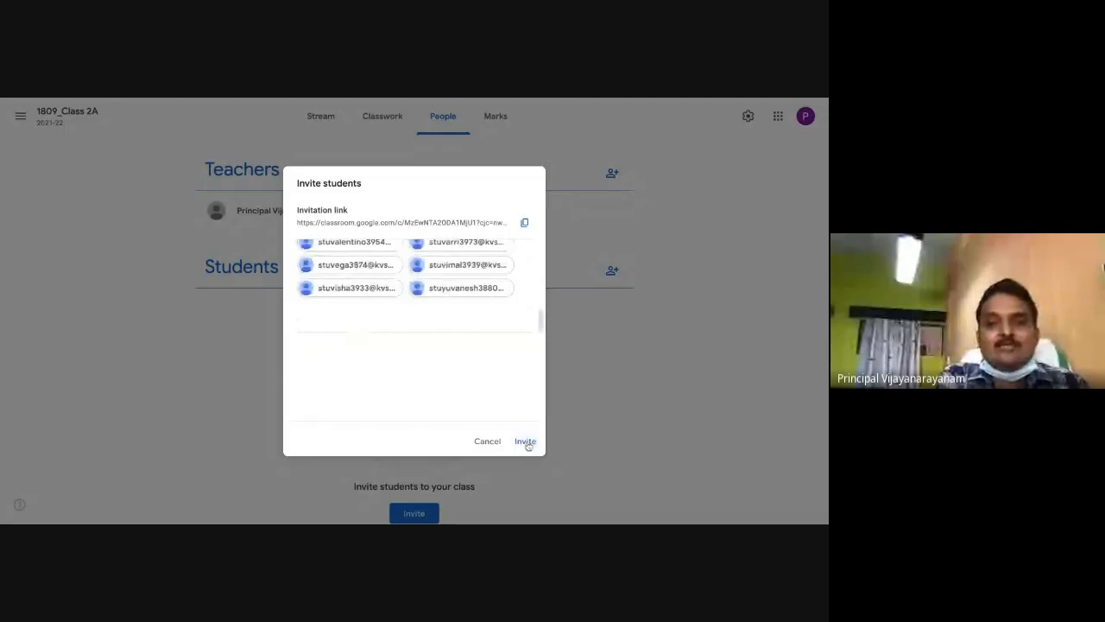
{"action": "left_click", "coordinate": [527, 444]}
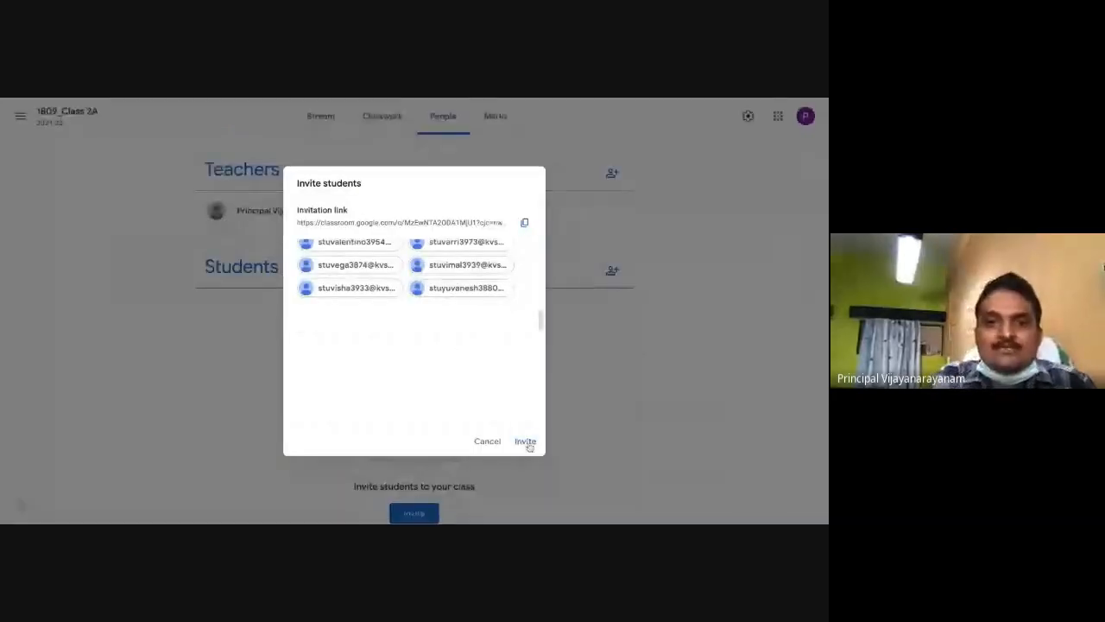
{"action": "left_click", "coordinate": [528, 445]}
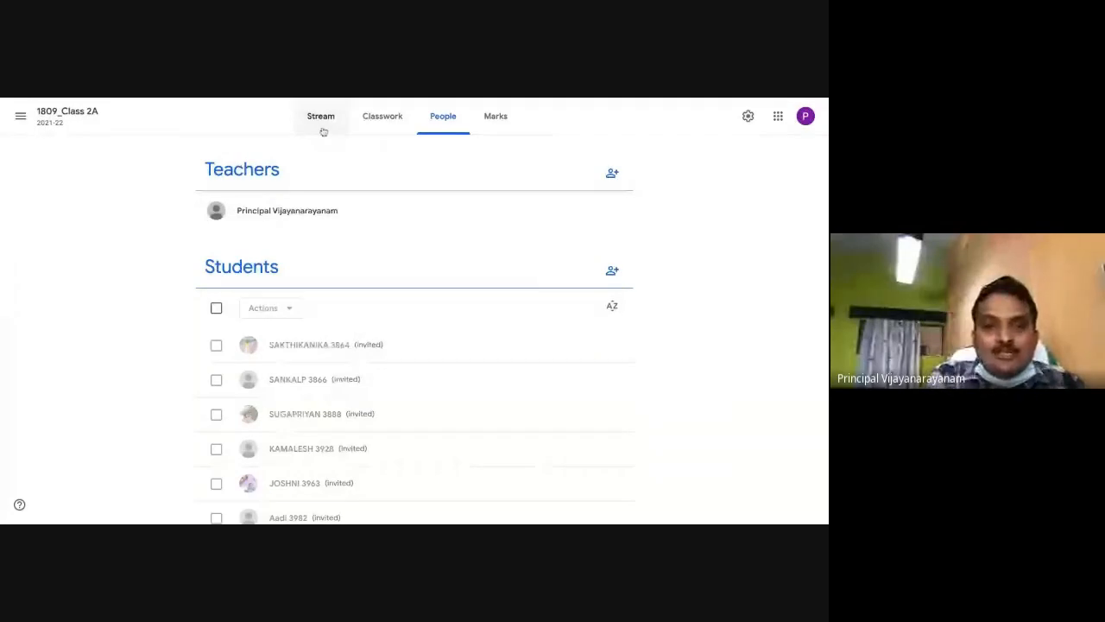
Step: Leave 1809_Class 2A, return to the class list, and open the old 1809_CLASS 1A class
{"action": "left_click", "coordinate": [82, 121]}
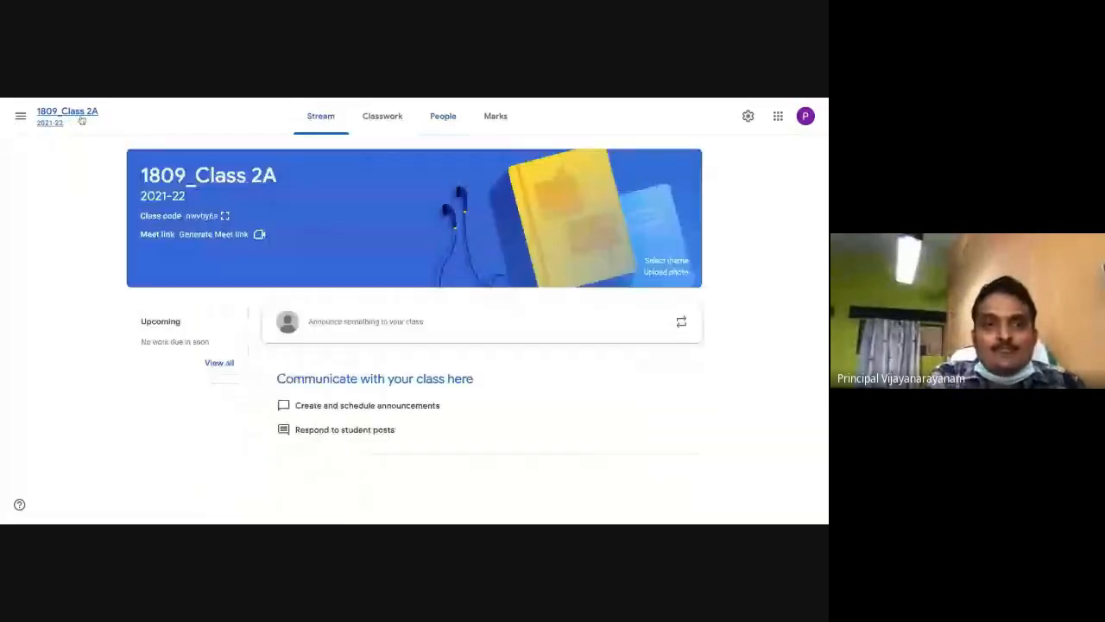
{"action": "left_click", "coordinate": [20, 118]}
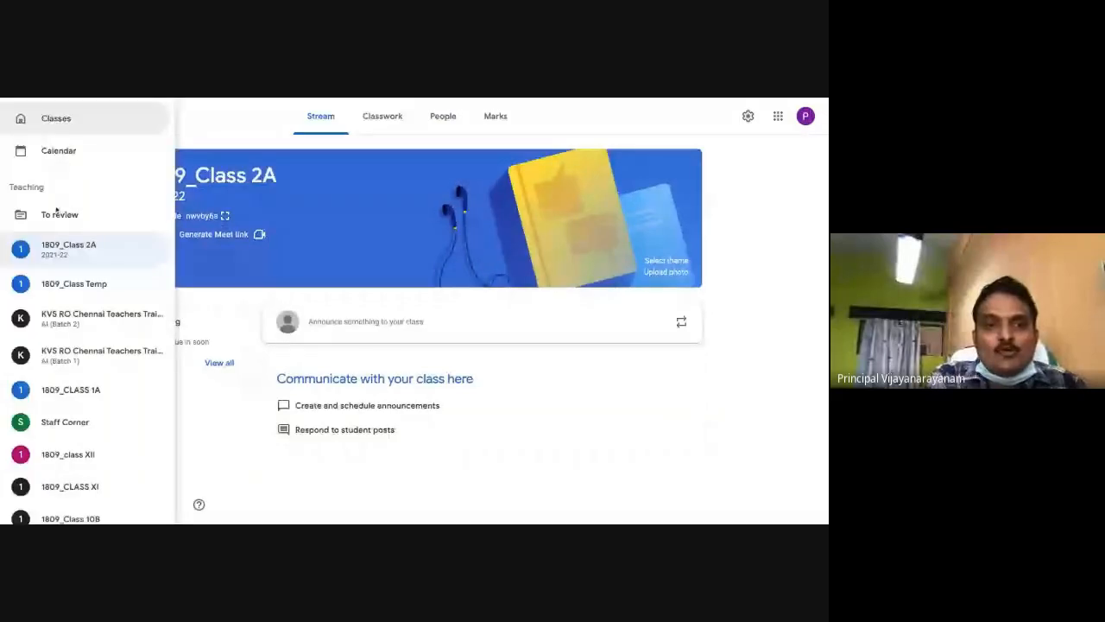
{"action": "left_click", "coordinate": [62, 121]}
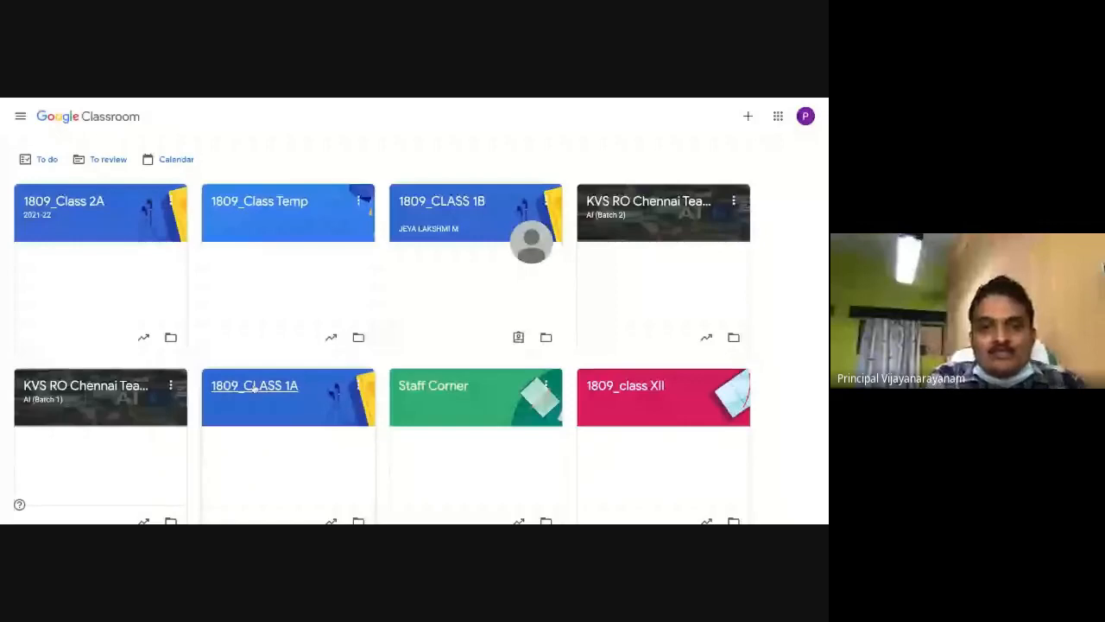
{"action": "left_click", "coordinate": [255, 387]}
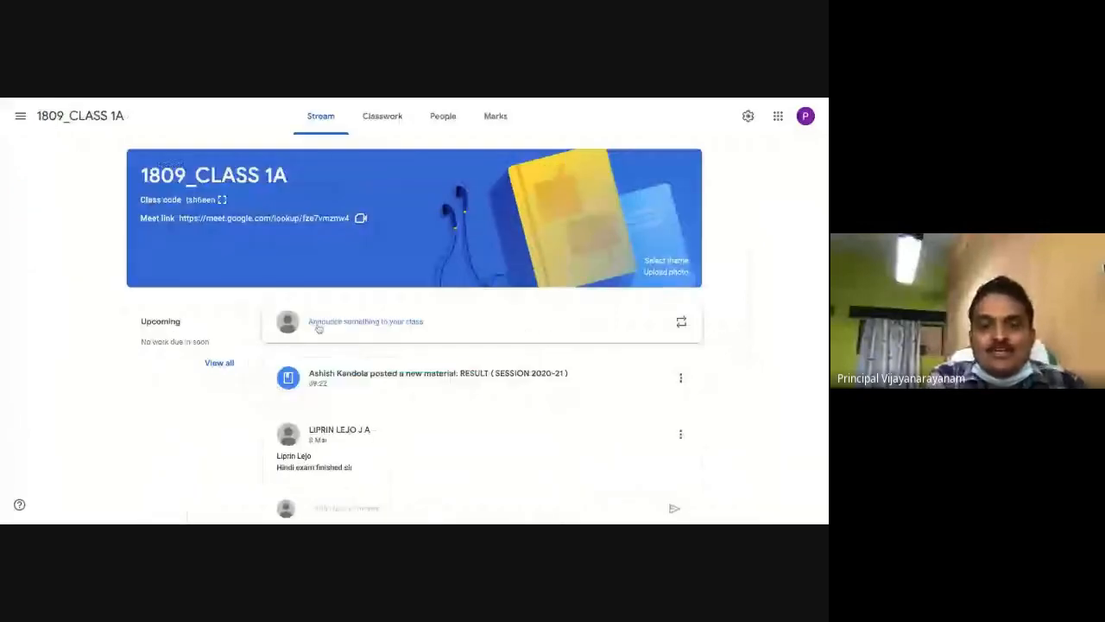
Step: Write the announcement "All to join the new classroom through the link in your emails" for all students of 1809_CLASS 1A and save it as a draft
{"action": "left_click", "coordinate": [383, 321]}
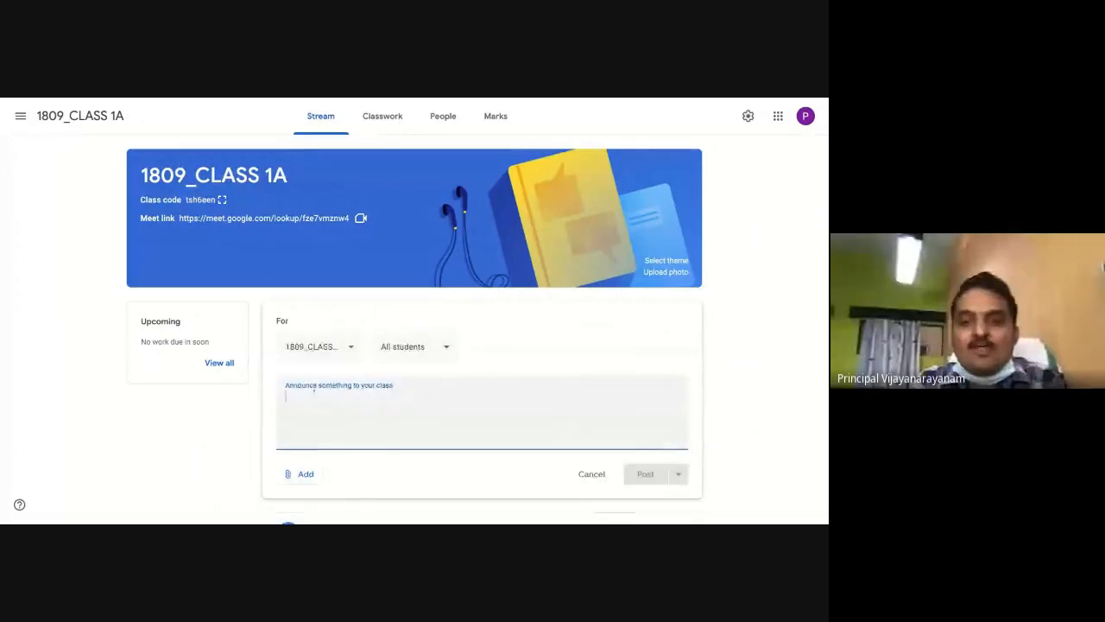
{"action": "type", "text": "All"}
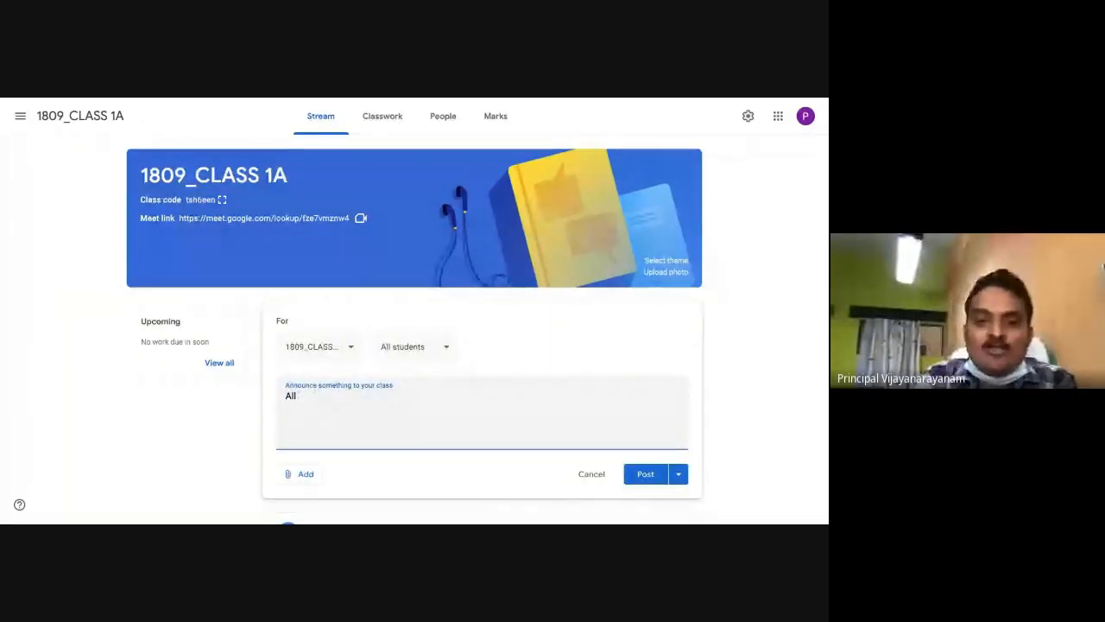
{"action": "type", "text": " to j"}
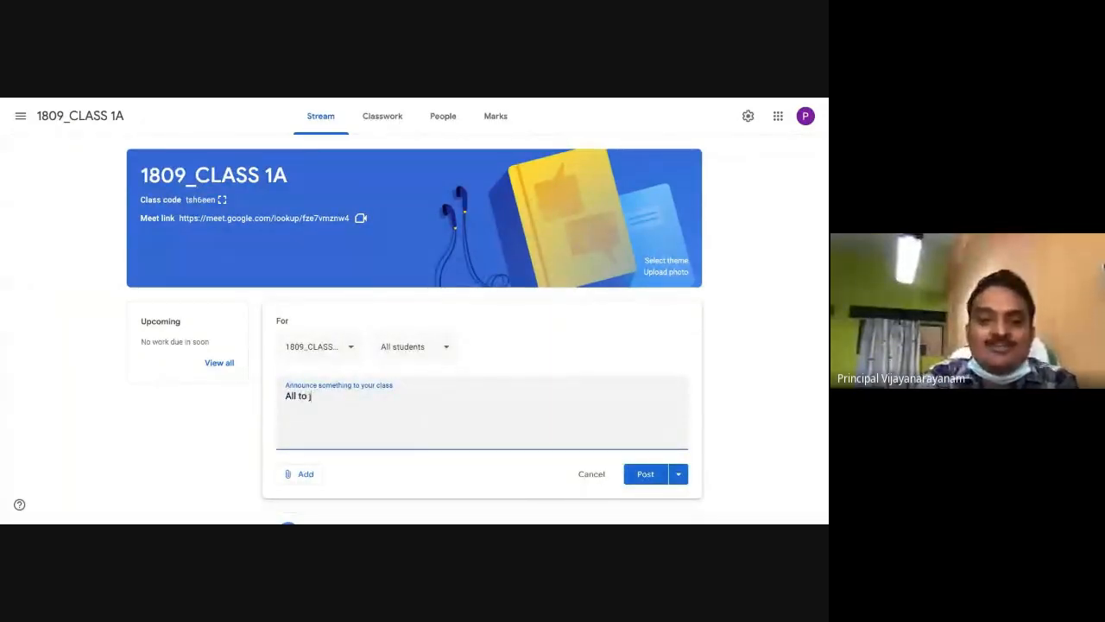
{"action": "type", "text": "oin the ne"}
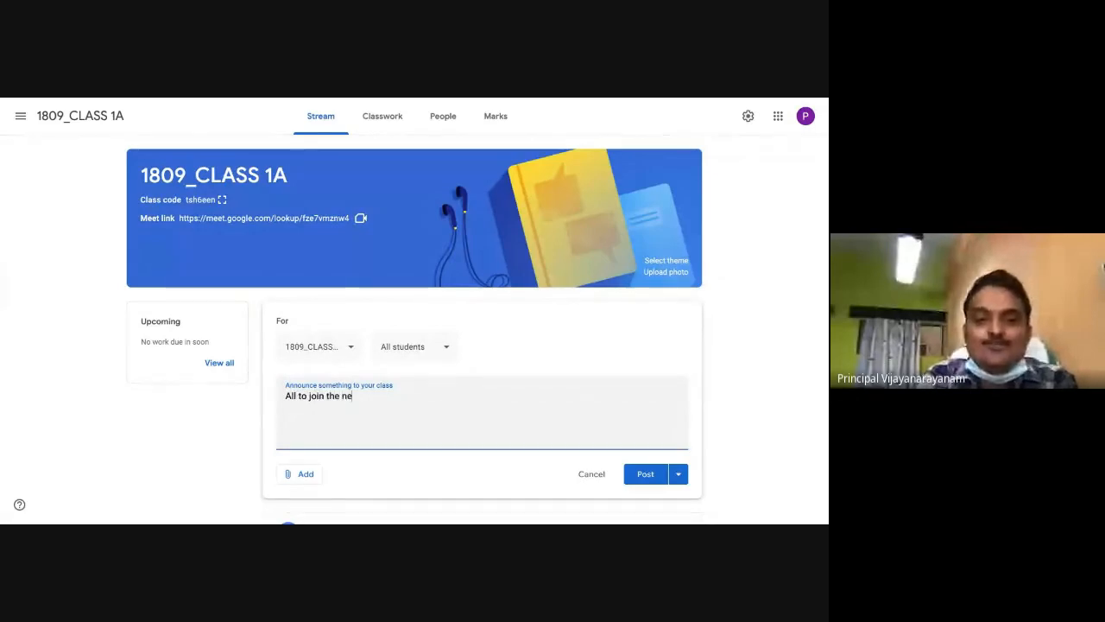
{"action": "type", "text": "w classroom"}
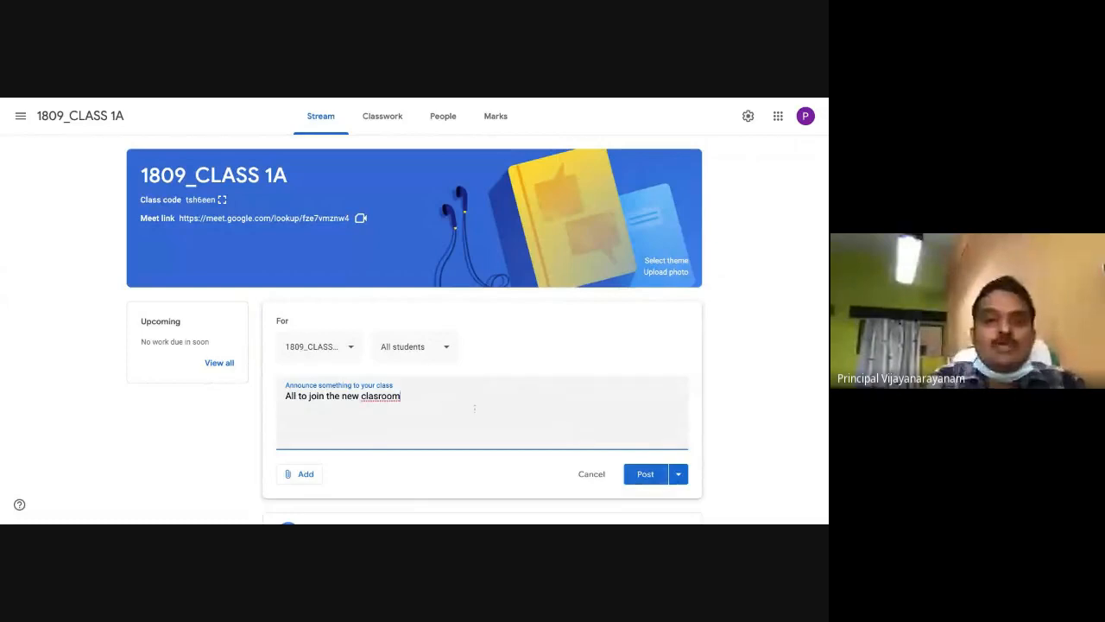
{"action": "type", "text": " thr"}
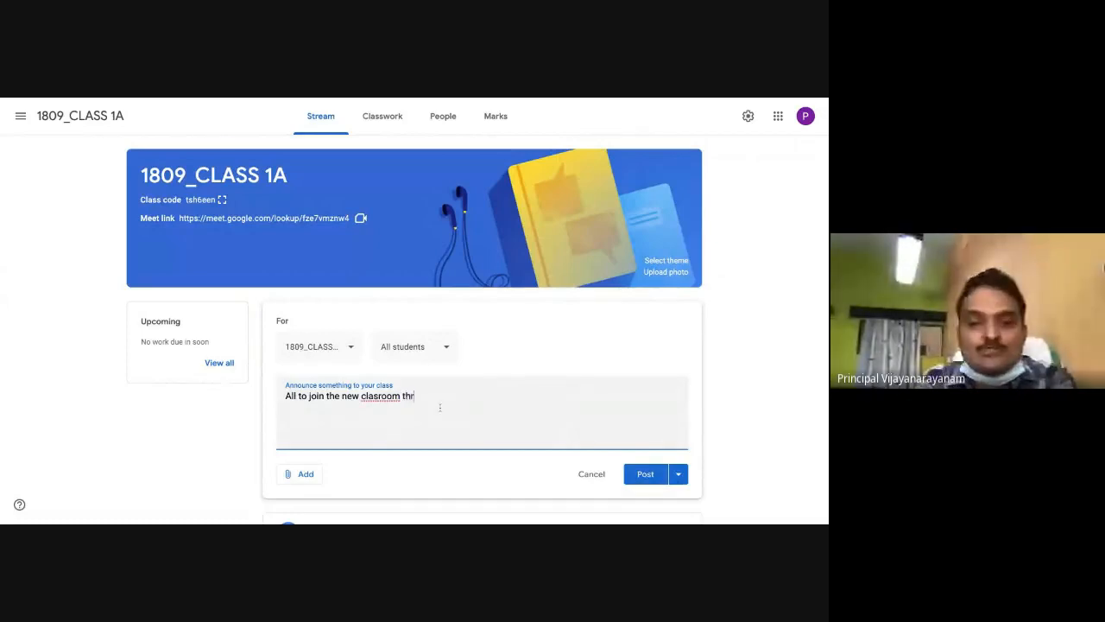
{"action": "type", "text": "ough the link"}
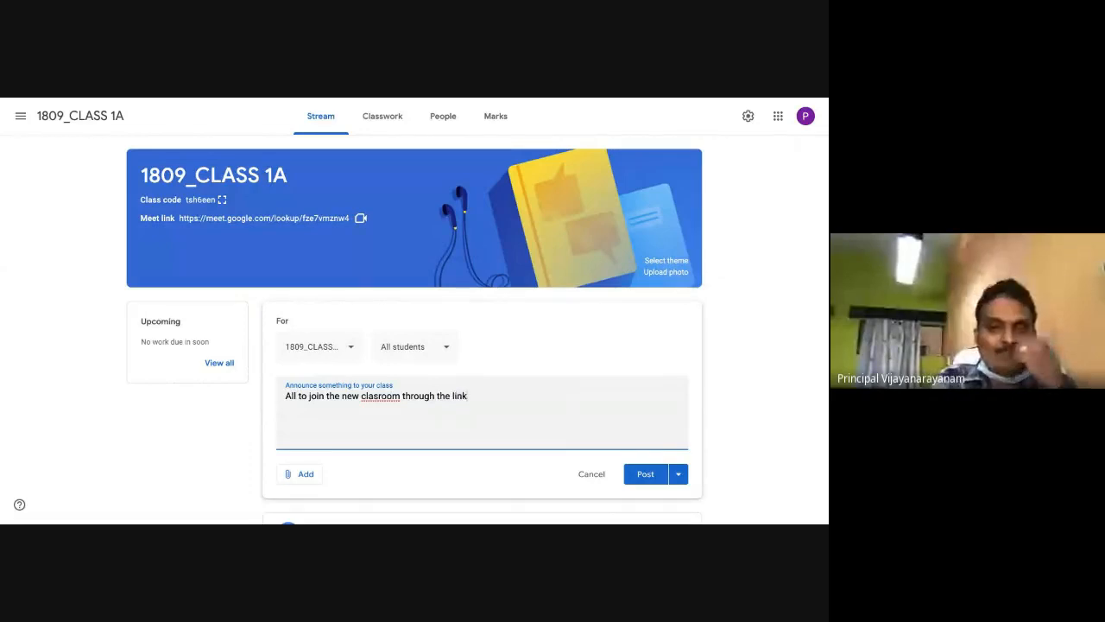
{"action": "type", "text": " in your emails"}
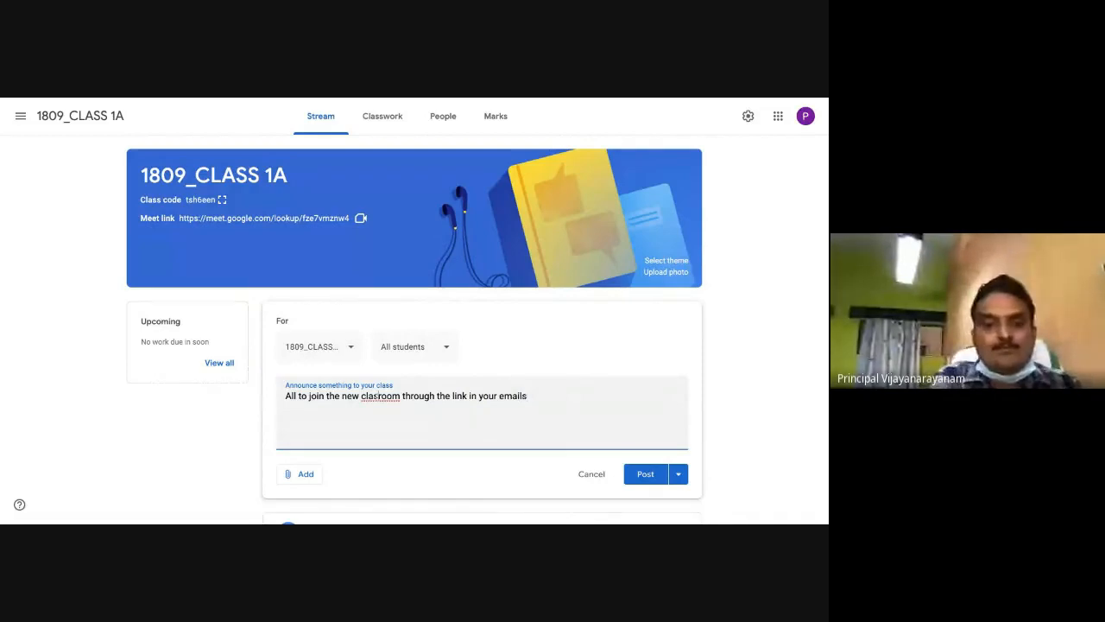
{"action": "left_click", "coordinate": [378, 395]}
{"action": "type", "text": "s"}
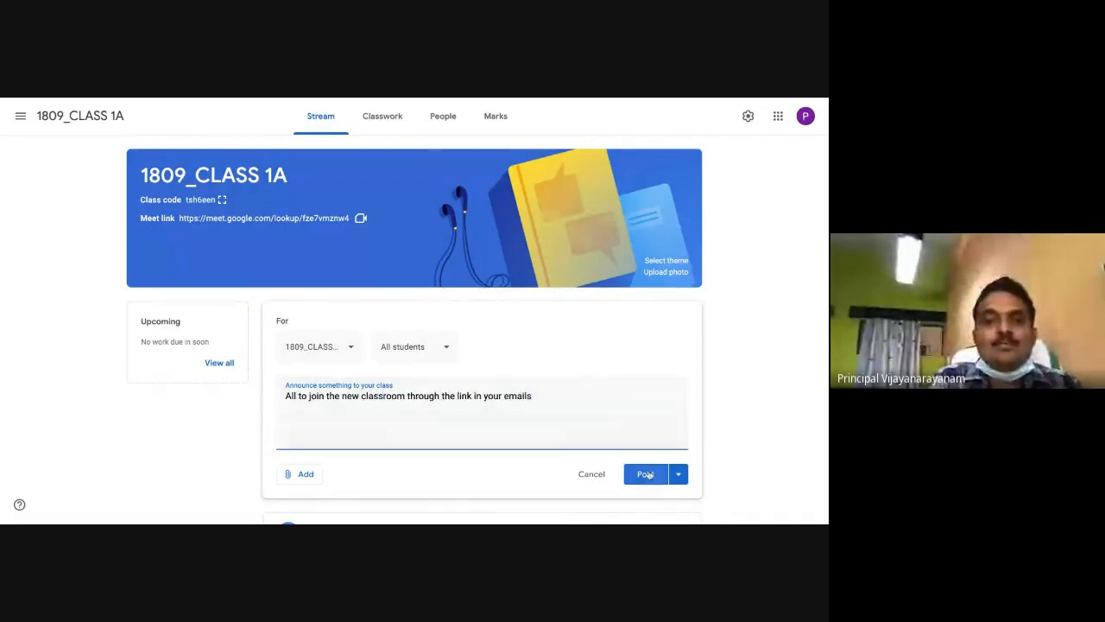
{"action": "left_click", "coordinate": [679, 477]}
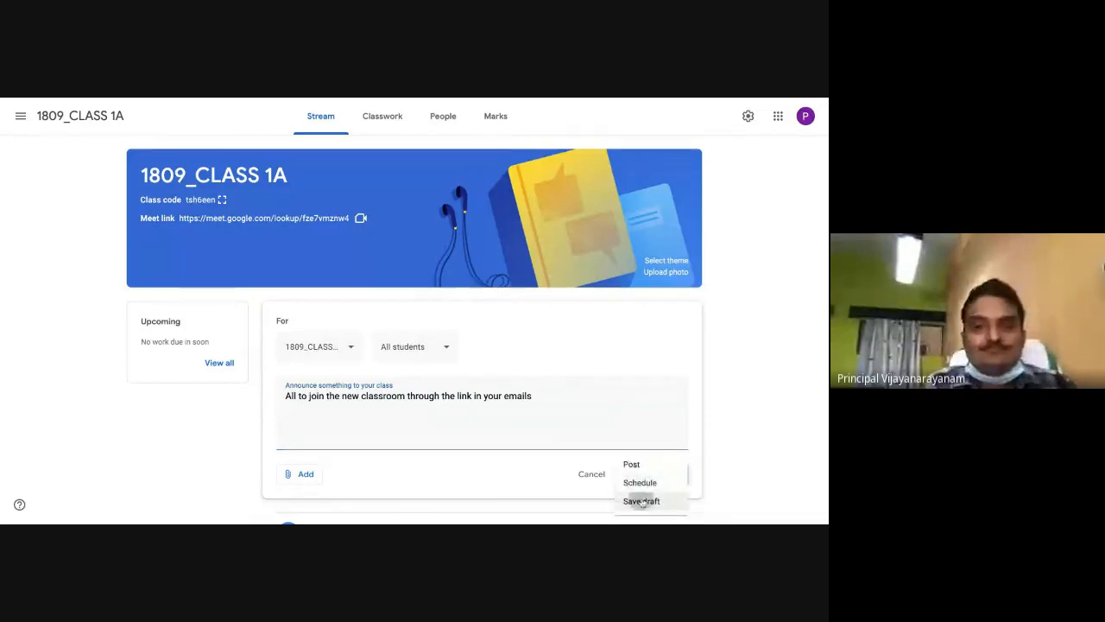
{"action": "left_click", "coordinate": [641, 501]}
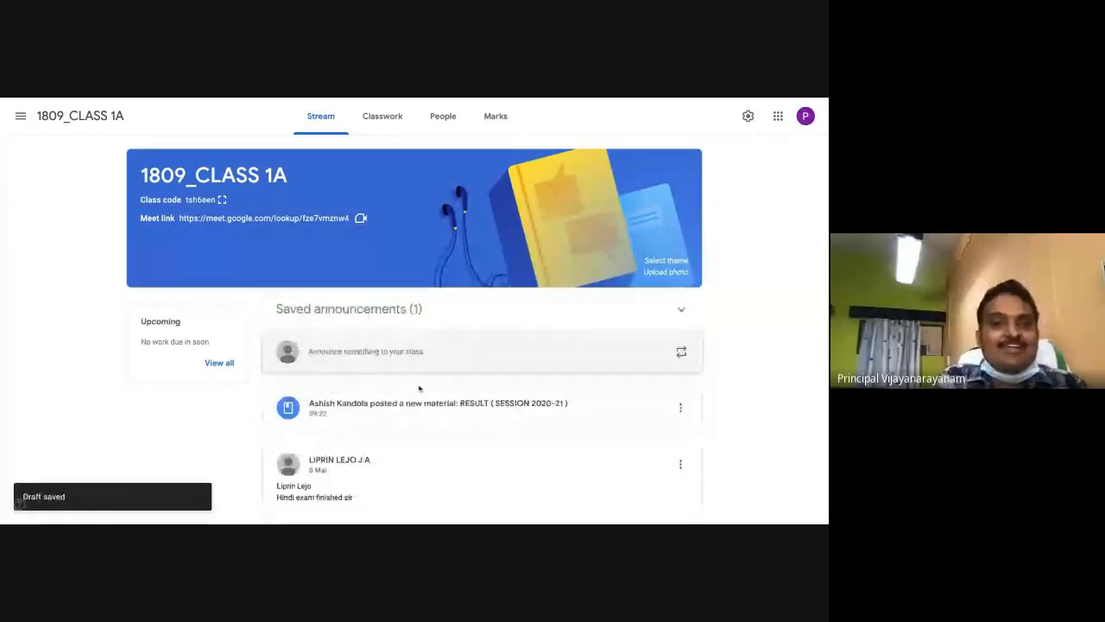
Step: Return to the class list and look through all the class cards
{"action": "left_click", "coordinate": [20, 118]}
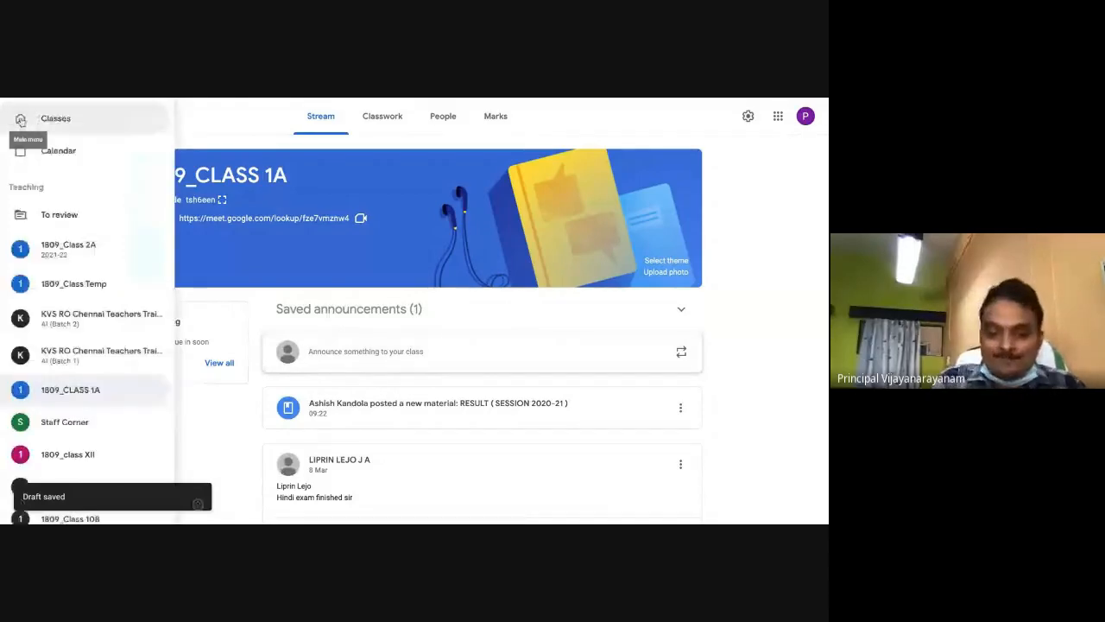
{"action": "left_click", "coordinate": [50, 120]}
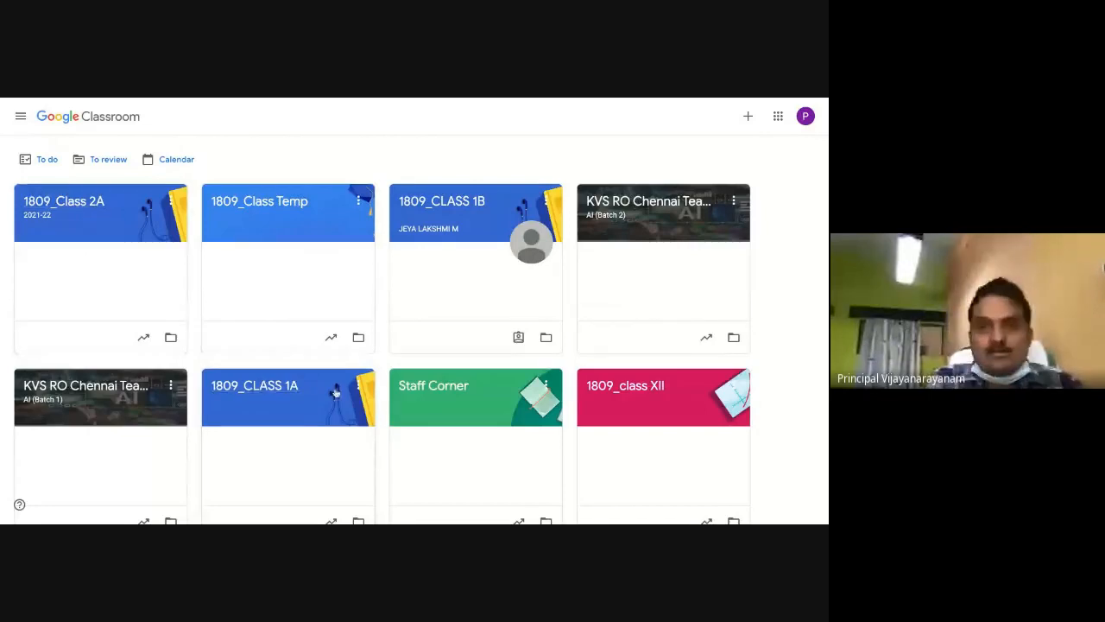
{"action": "scroll", "coordinate": [377, 389], "scroll_direction": "down", "scroll_amount": 8}
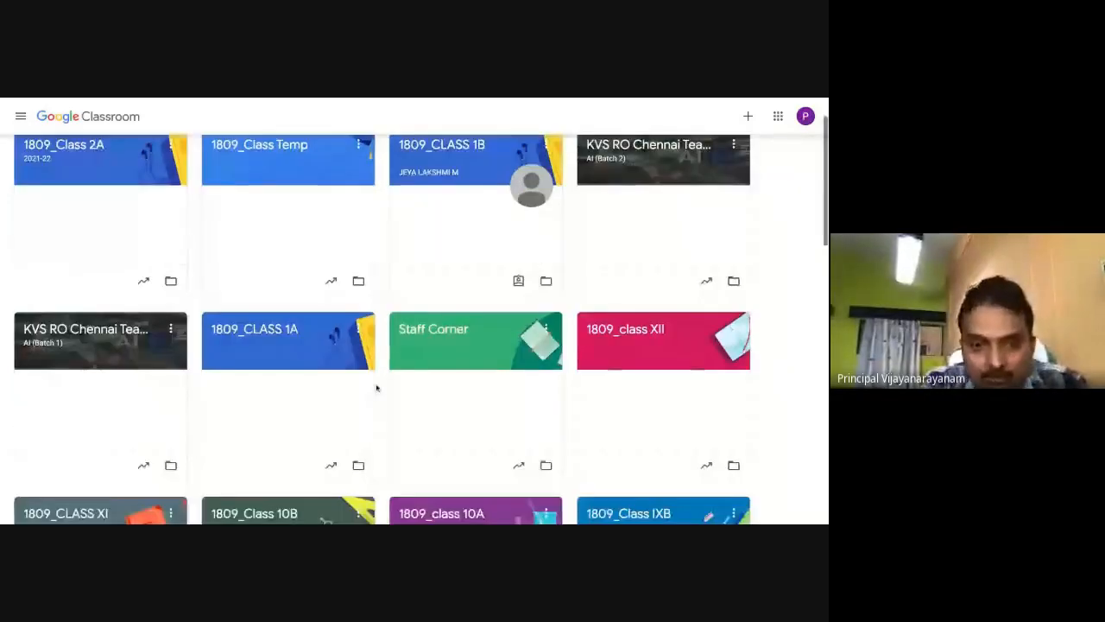
{"action": "scroll", "coordinate": [422, 318], "scroll_direction": "down", "scroll_amount": 1}
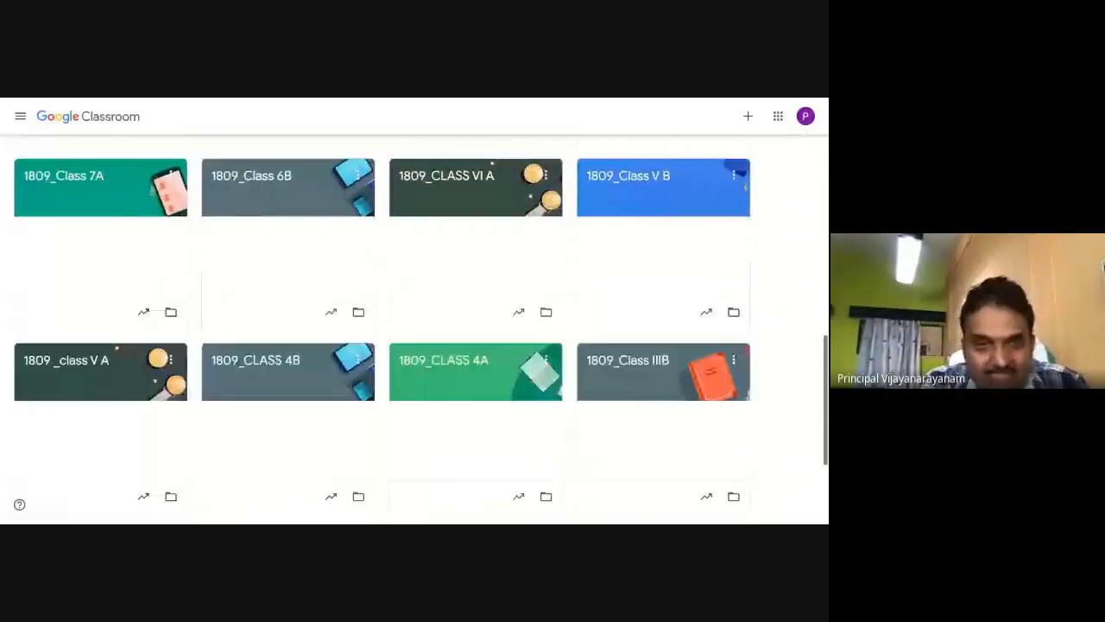
{"action": "scroll", "coordinate": [415, 320], "scroll_direction": "down", "scroll_amount": 2}
{"action": "scroll", "coordinate": [415, 319], "scroll_direction": "up", "scroll_amount": 1}
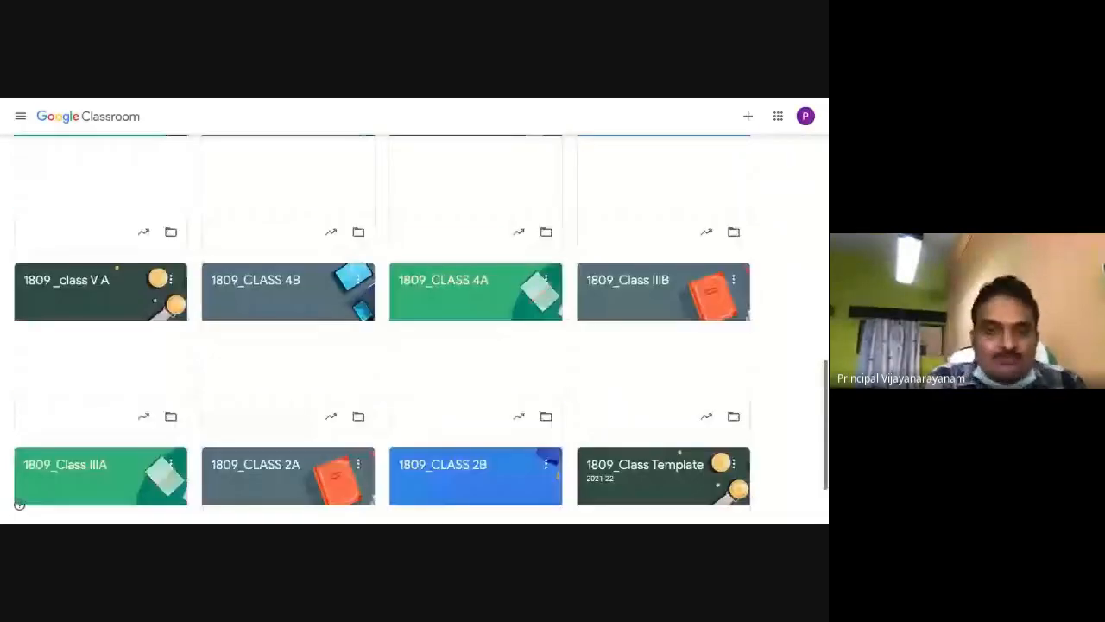
{"action": "scroll", "coordinate": [414, 328], "scroll_direction": "up", "scroll_amount": 5}
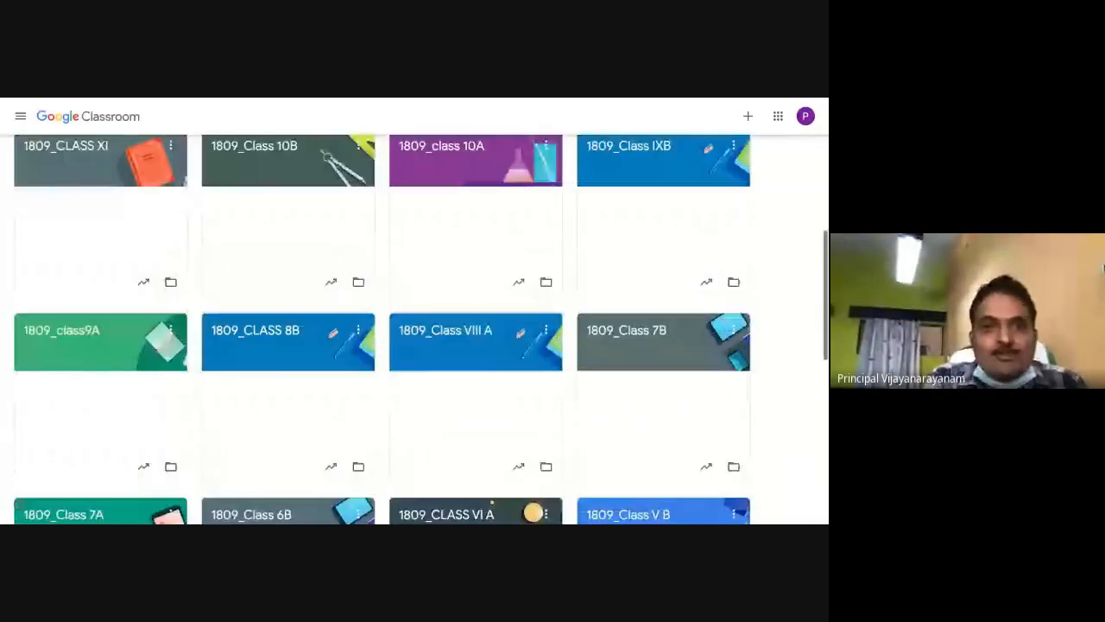
{"action": "scroll", "coordinate": [415, 319], "scroll_direction": "up", "scroll_amount": 5}
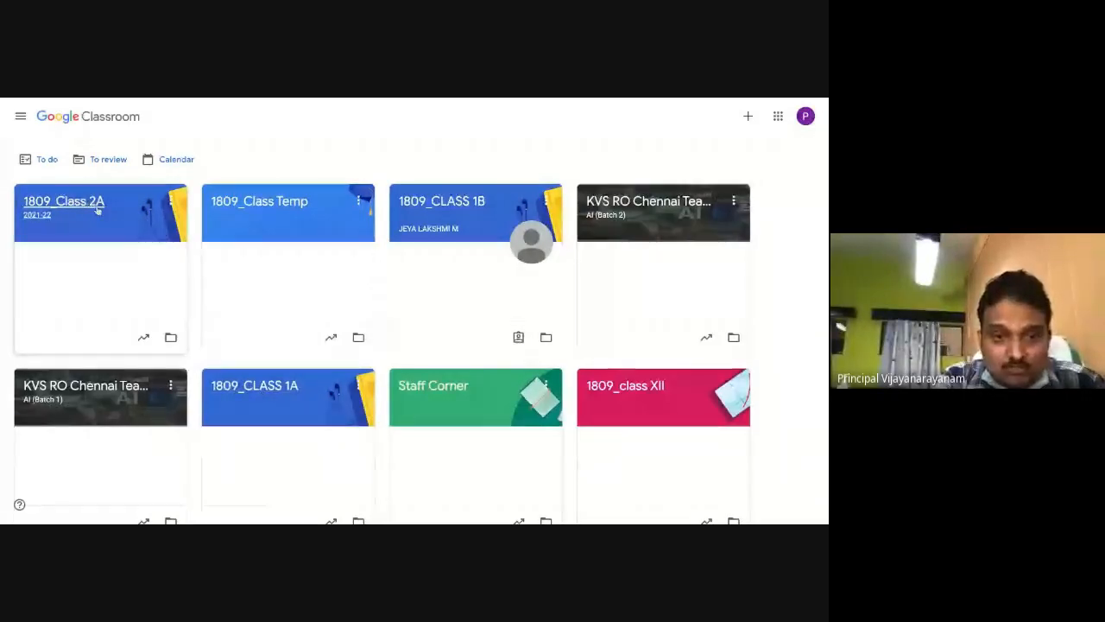
Step: Open the people page of the old 1809_CLASS 1A class and review its teachers and students
{"action": "left_click", "coordinate": [278, 393]}
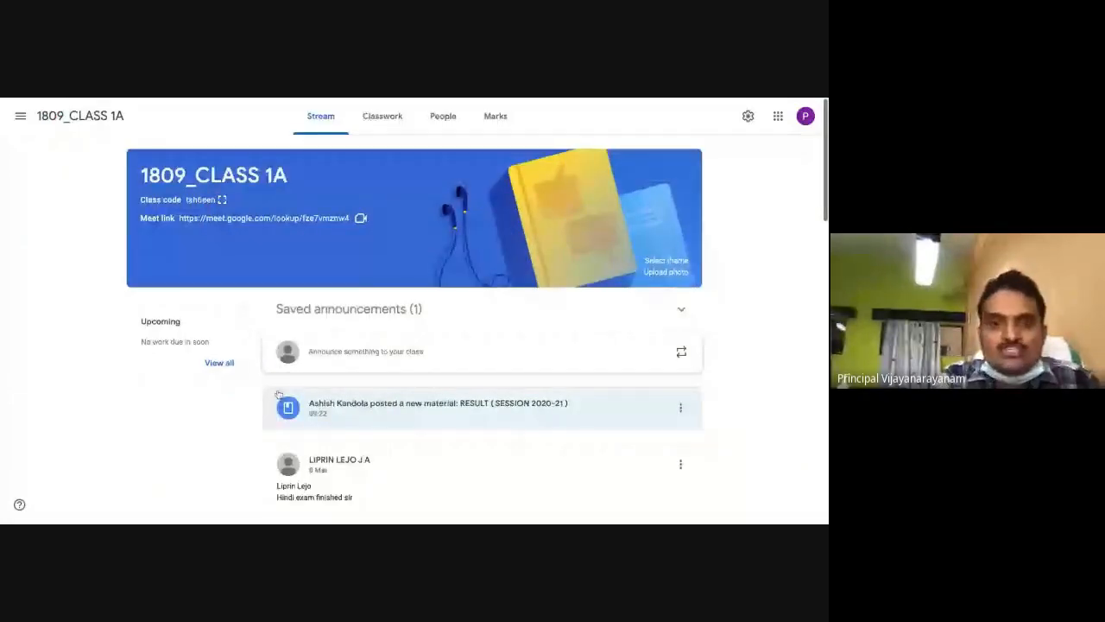
{"action": "left_click", "coordinate": [444, 119]}
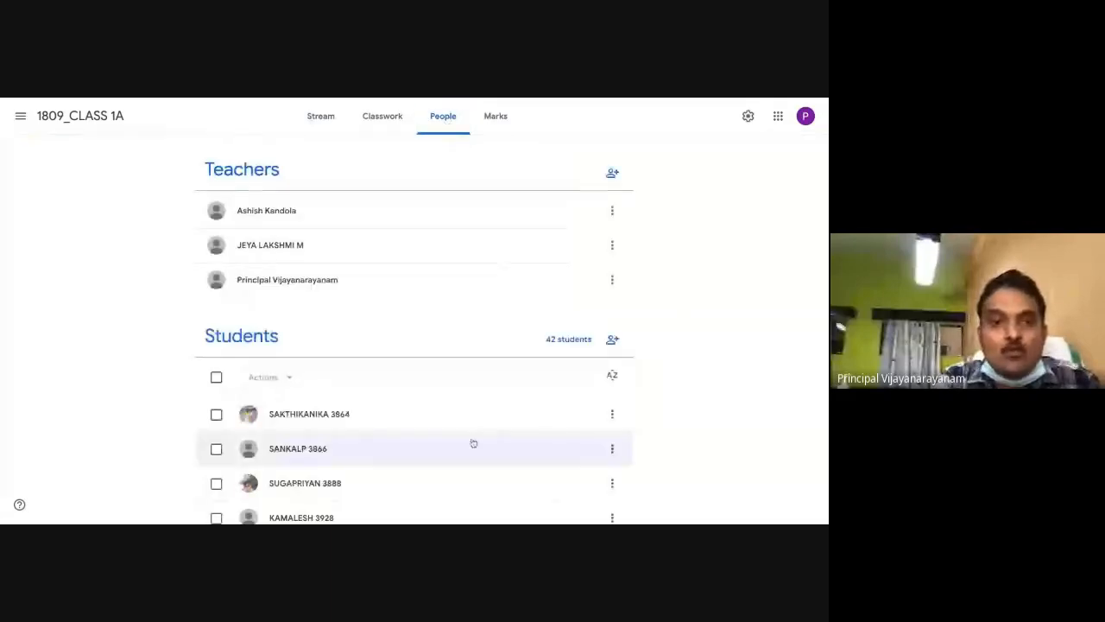
{"action": "scroll", "coordinate": [471, 441], "scroll_direction": "down", "scroll_amount": 3}
{"action": "scroll", "coordinate": [473, 443], "scroll_direction": "up", "scroll_amount": 3}
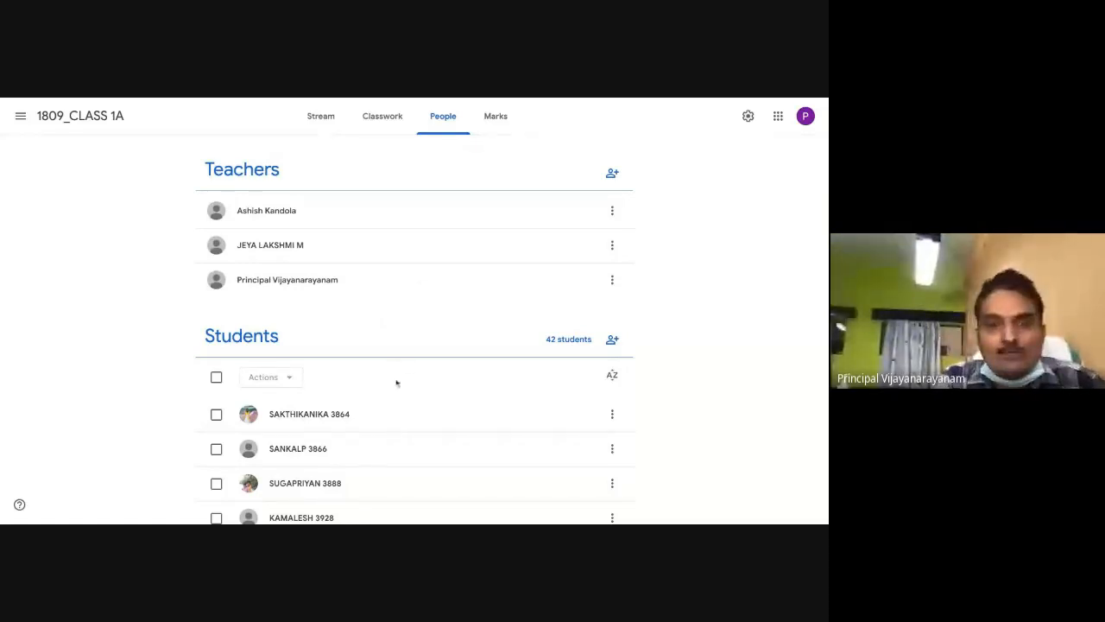
{"action": "scroll", "coordinate": [396, 383], "scroll_direction": "down", "scroll_amount": 1}
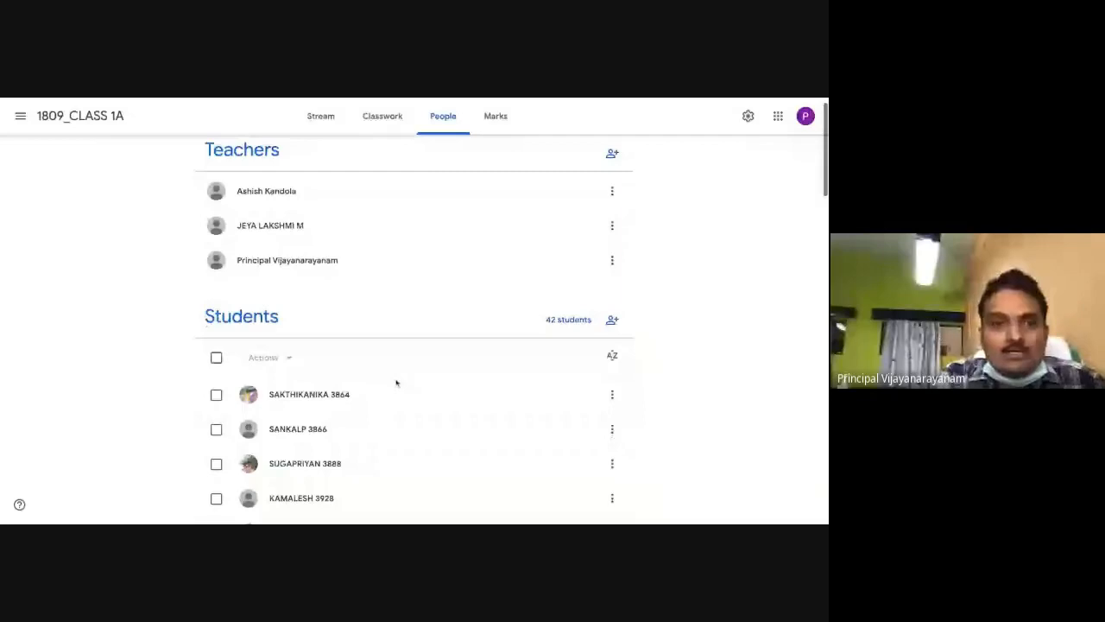
{"action": "scroll", "coordinate": [396, 384], "scroll_direction": "up", "scroll_amount": 1}
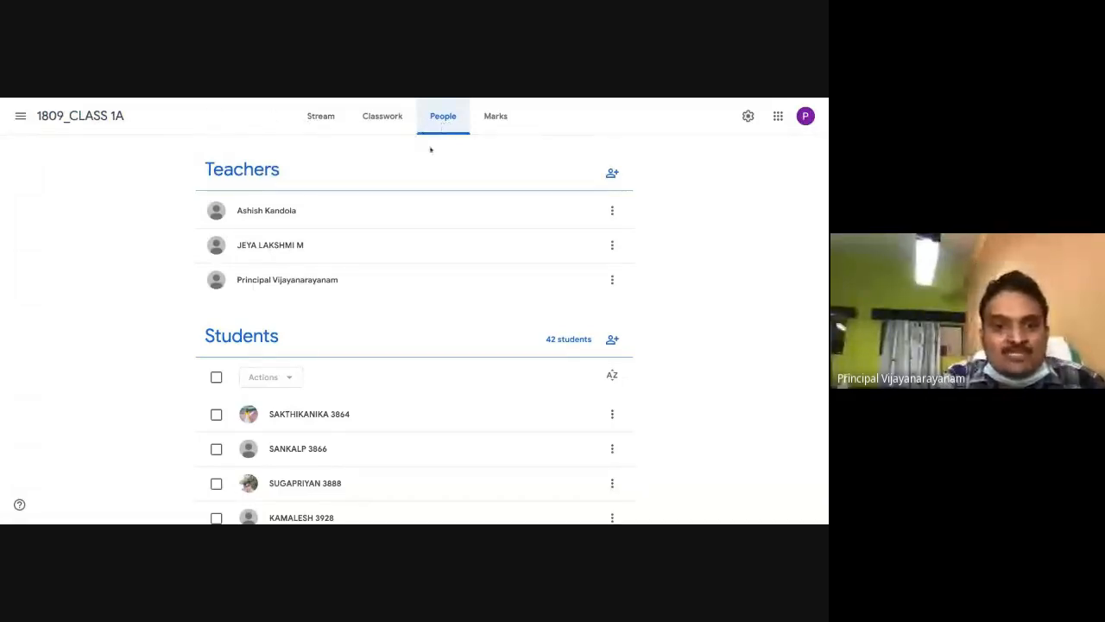
Step: Preview removing all students from 1809_CLASS 1A, reviewing the confirmation list, and cancel the removal and clear the selection
{"action": "left_click", "coordinate": [216, 378]}
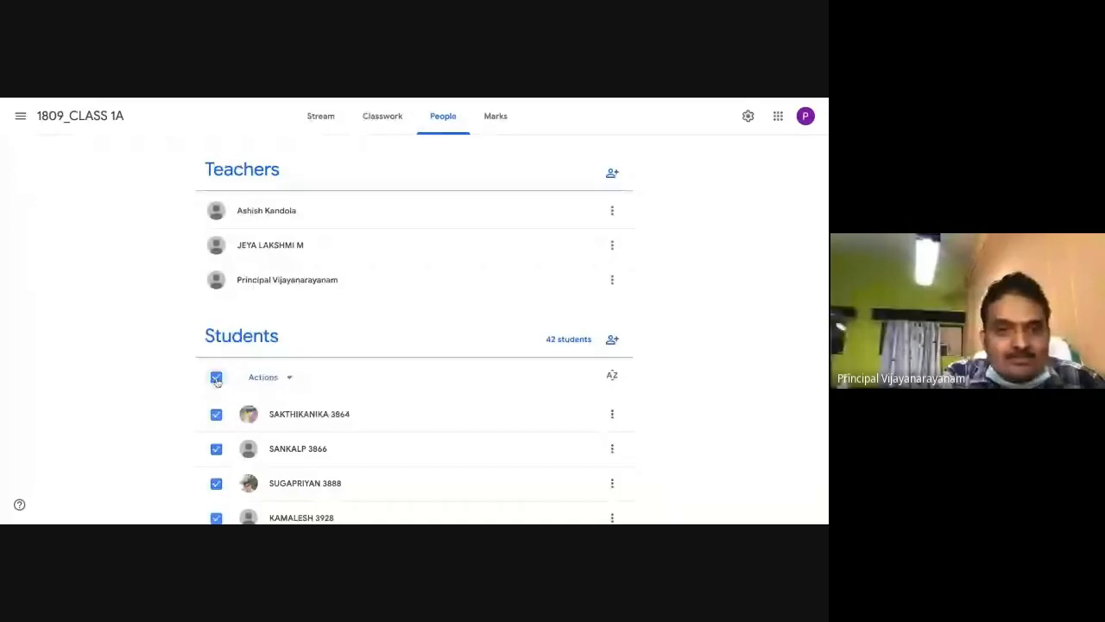
{"action": "left_click", "coordinate": [289, 378]}
{"action": "scroll", "coordinate": [289, 380], "scroll_direction": "down", "scroll_amount": 1}
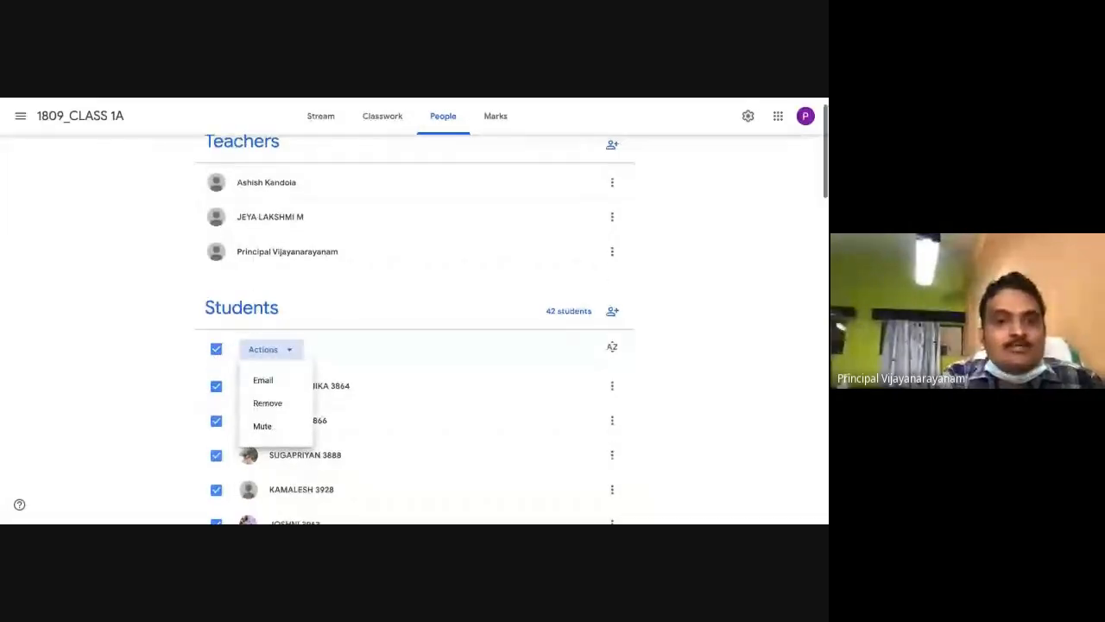
{"action": "scroll", "coordinate": [279, 388], "scroll_direction": "down", "scroll_amount": 1}
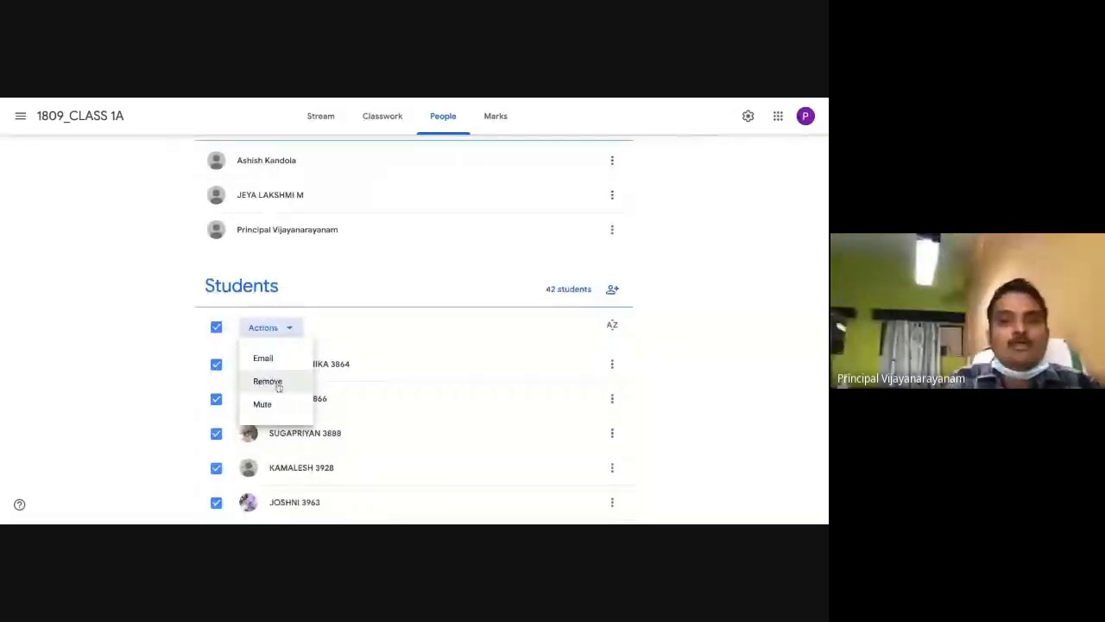
{"action": "left_click", "coordinate": [278, 387]}
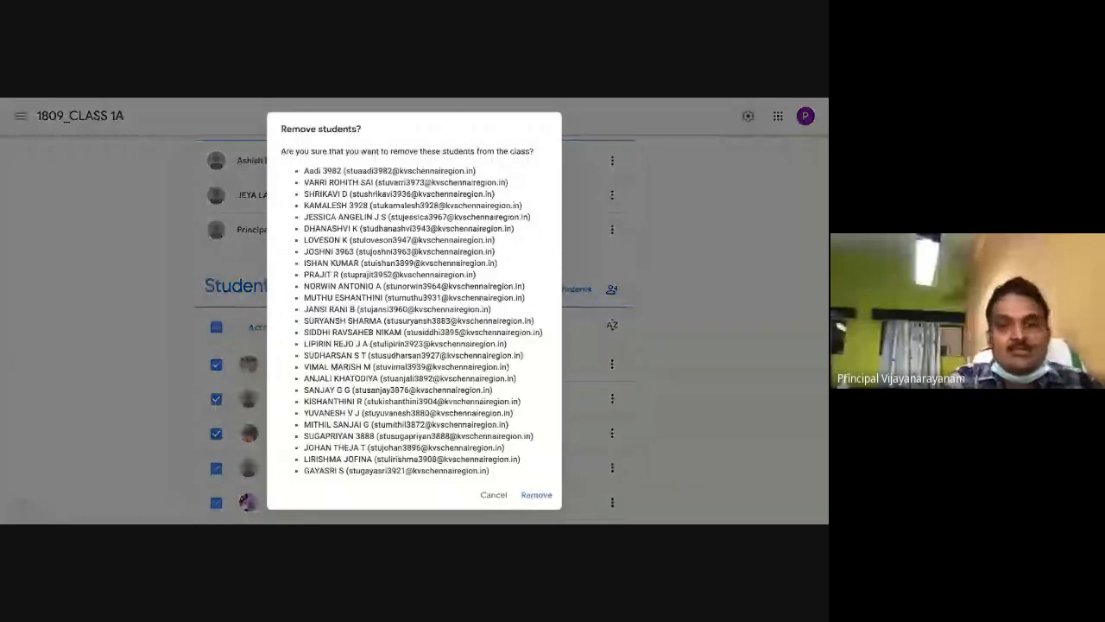
{"action": "scroll", "coordinate": [415, 310], "scroll_direction": "down", "scroll_amount": 5}
{"action": "scroll", "coordinate": [547, 524], "scroll_direction": "down", "scroll_amount": 3}
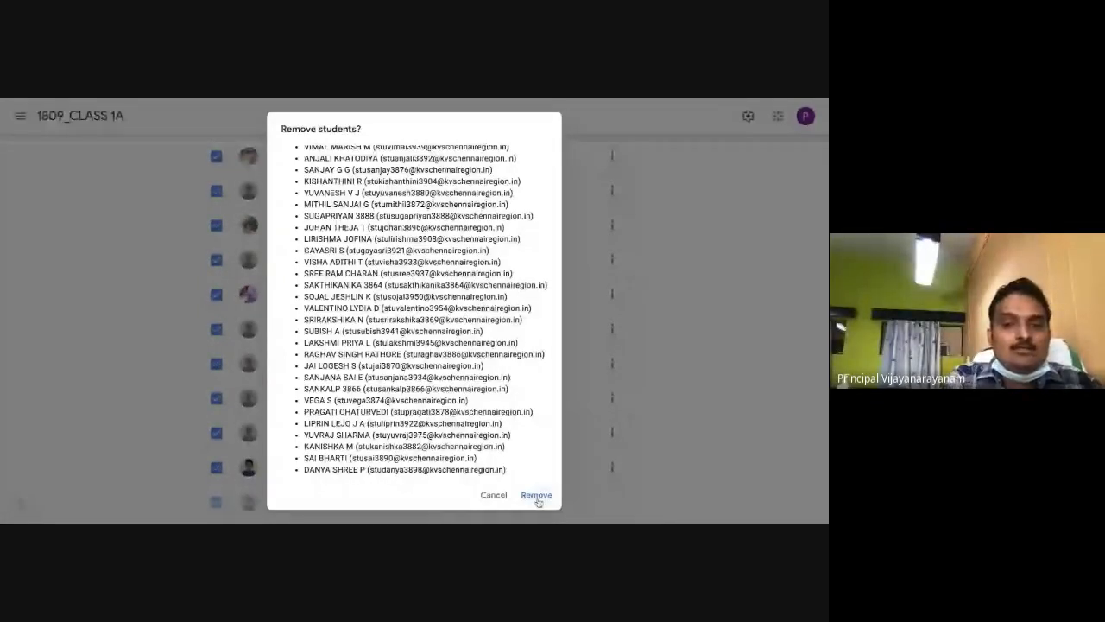
{"action": "left_click", "coordinate": [493, 495]}
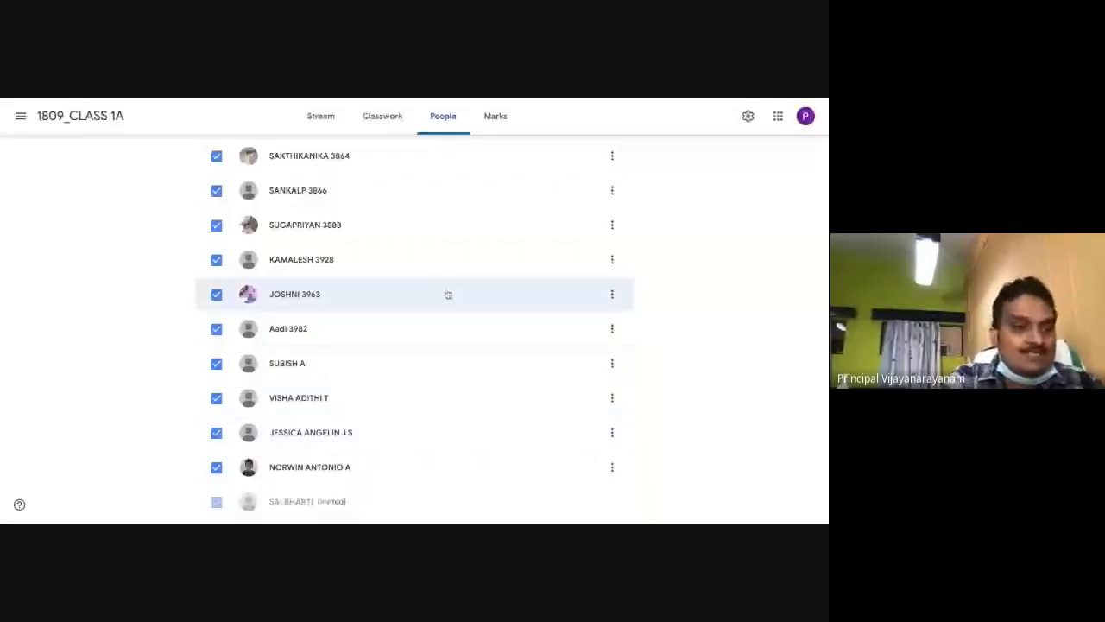
{"action": "scroll", "coordinate": [424, 286], "scroll_direction": "up", "scroll_amount": 3}
{"action": "left_click", "coordinate": [217, 316]}
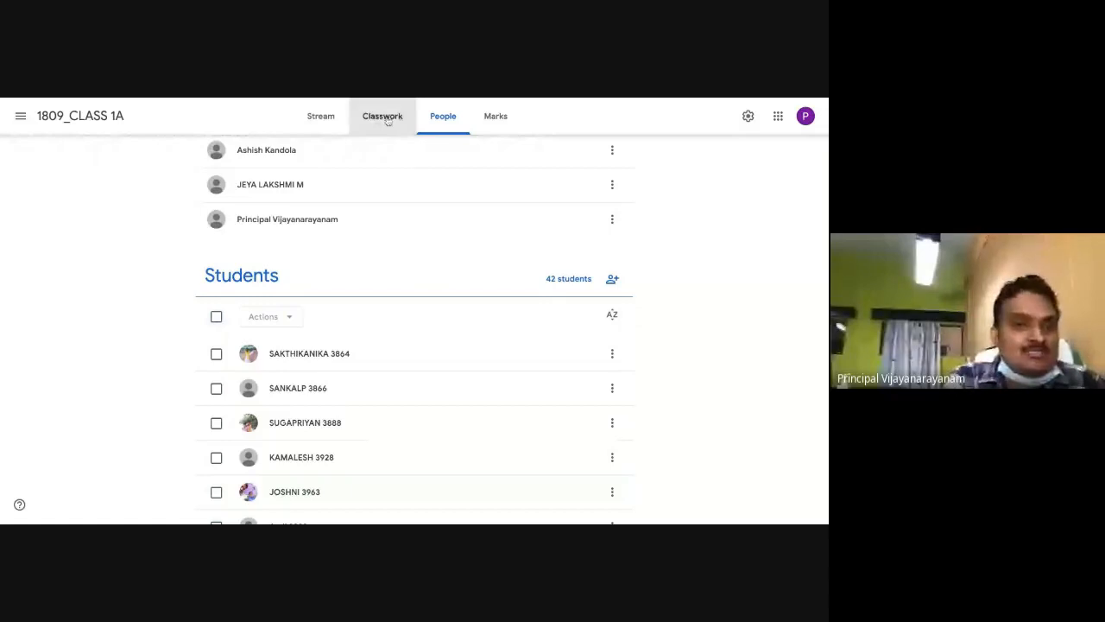
Step: Open the classwork of 1809_CLASS 1A and look through the full list of teaching and enrolled classes
{"action": "left_click", "coordinate": [386, 117]}
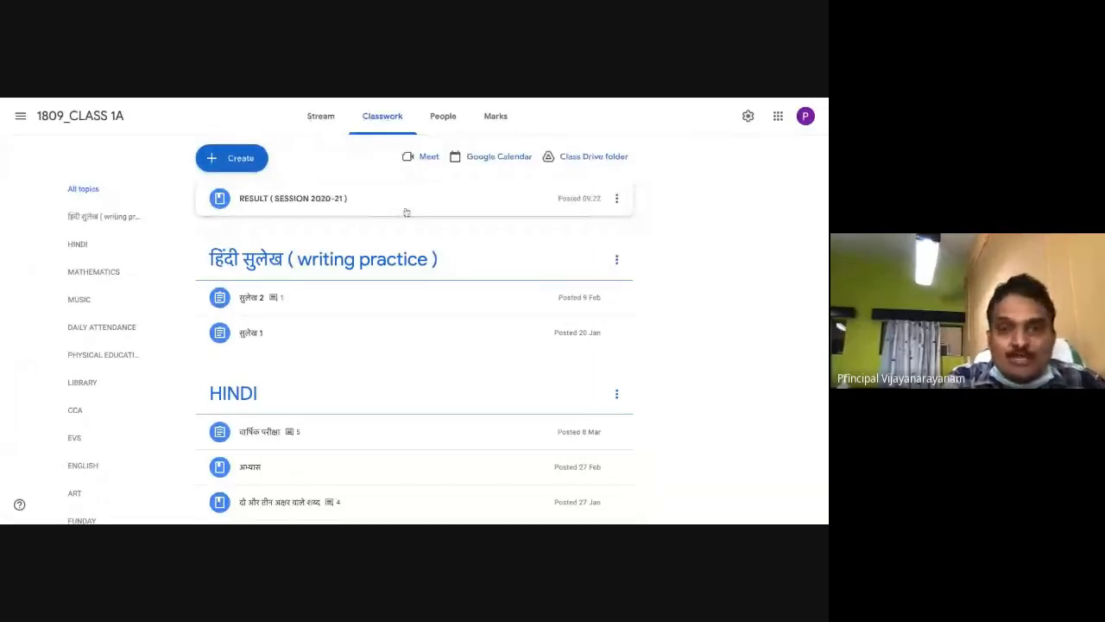
{"action": "left_click", "coordinate": [21, 118]}
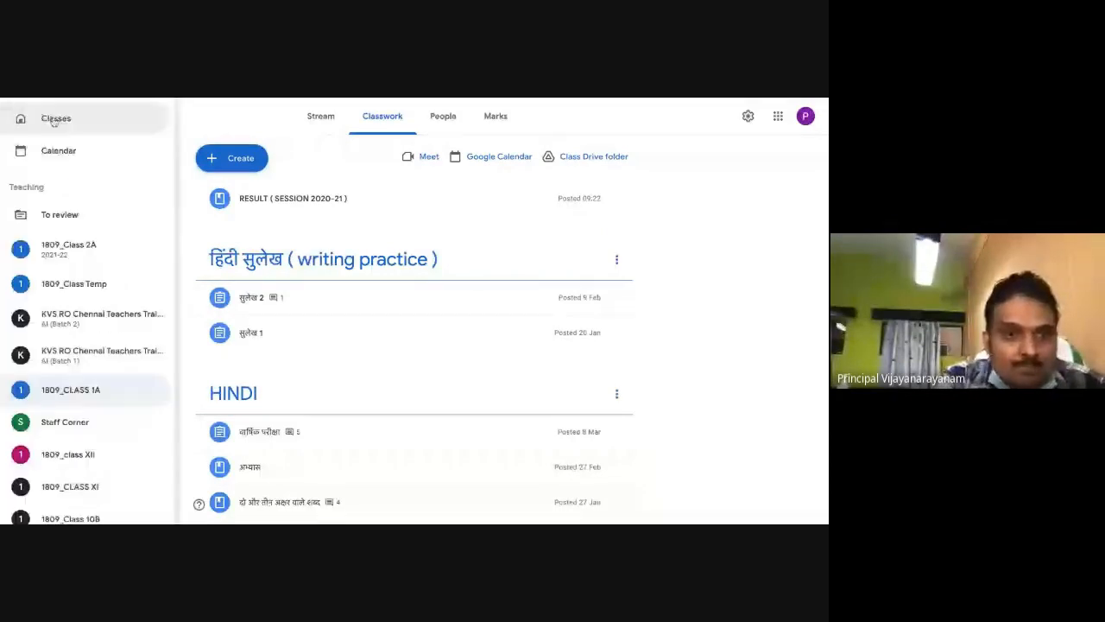
{"action": "left_click", "coordinate": [61, 220]}
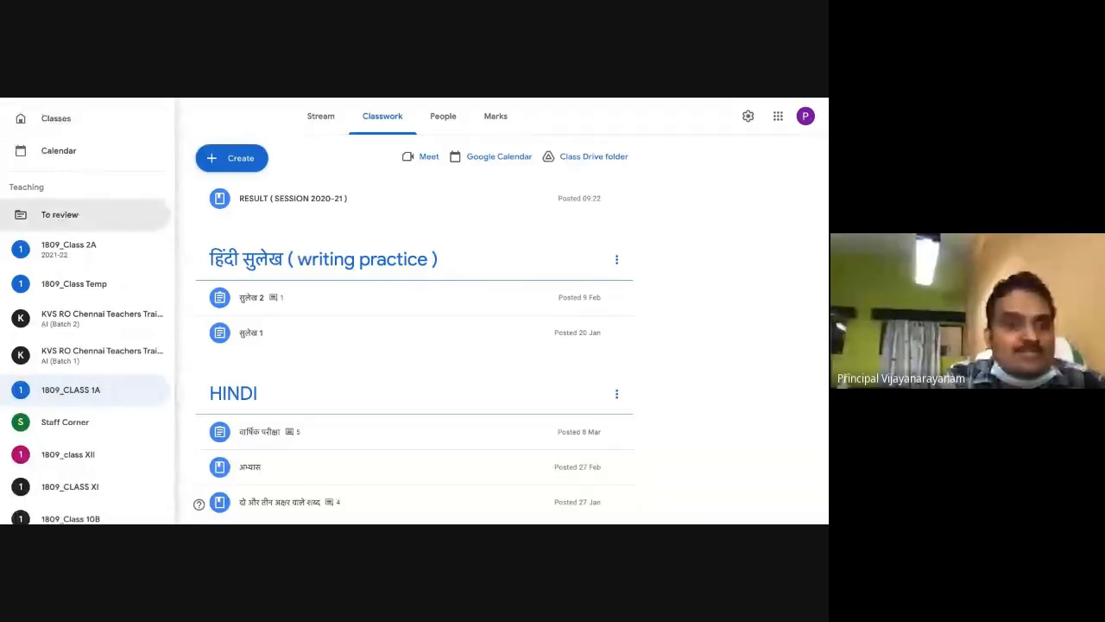
{"action": "scroll", "coordinate": [87, 311], "scroll_direction": "down", "scroll_amount": 1}
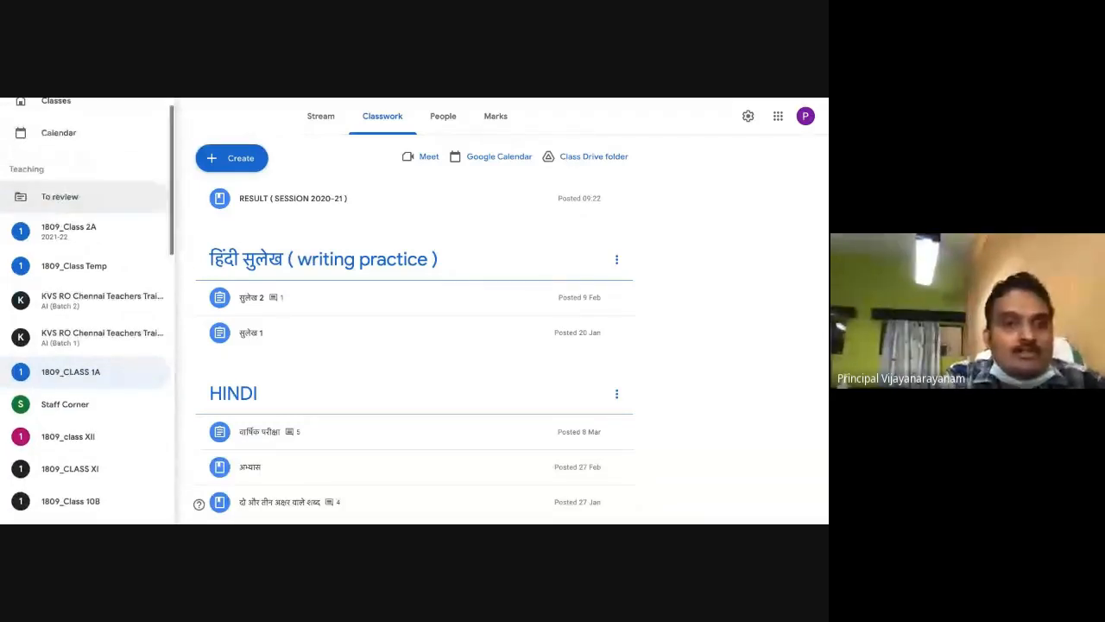
{"action": "scroll", "coordinate": [86, 310], "scroll_direction": "down", "scroll_amount": 3}
{"action": "scroll", "coordinate": [87, 311], "scroll_direction": "down", "scroll_amount": 5}
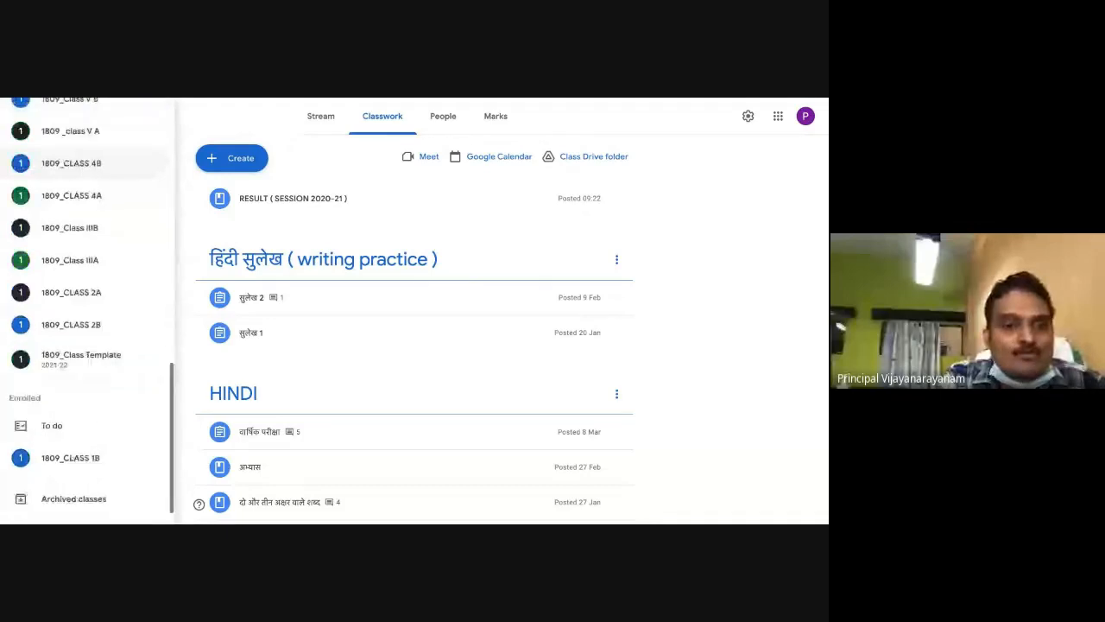
{"action": "scroll", "coordinate": [64, 408], "scroll_direction": "down", "scroll_amount": 1}
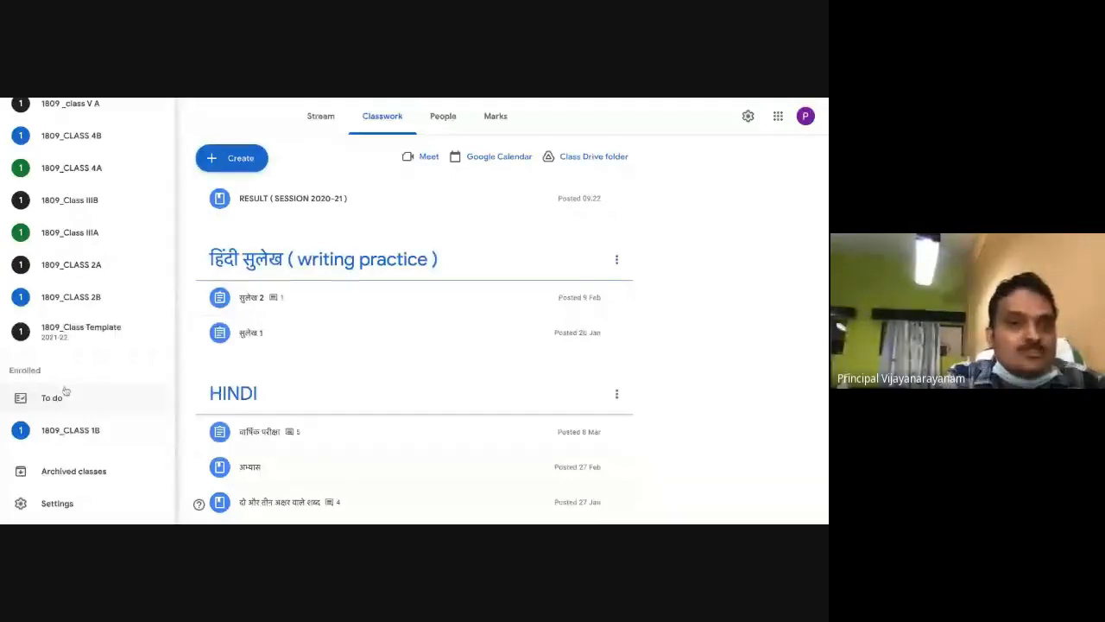
{"action": "scroll", "coordinate": [86, 212], "scroll_direction": "up", "scroll_amount": 1}
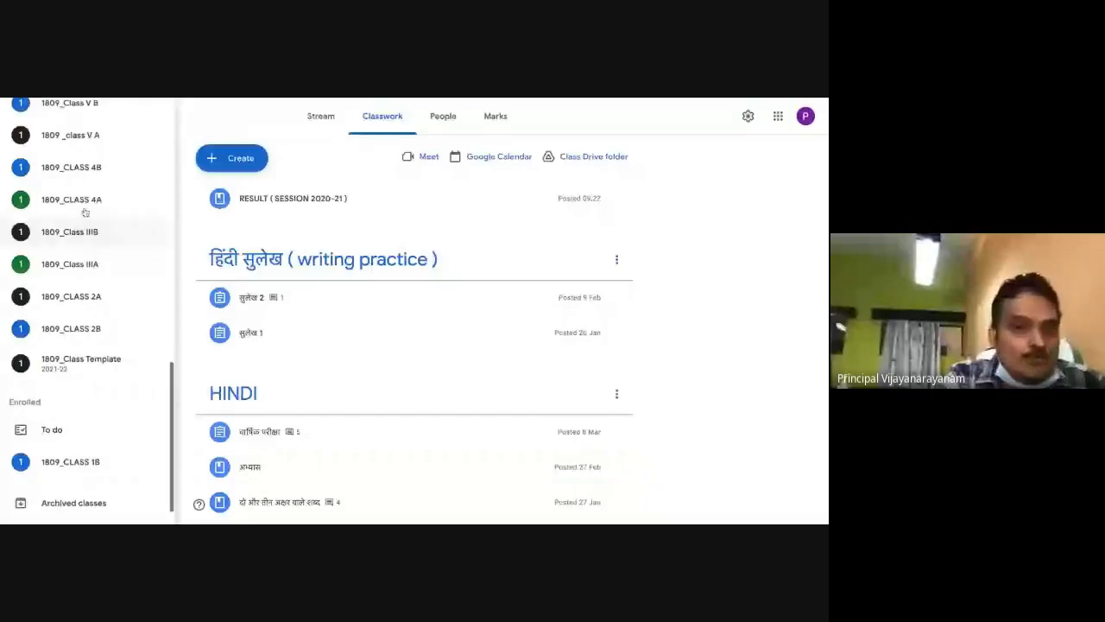
Step: Open the list of work to review and filter it to 1809_class XII
{"action": "scroll", "coordinate": [84, 212], "scroll_direction": "up", "scroll_amount": 5}
{"action": "left_click", "coordinate": [64, 158]}
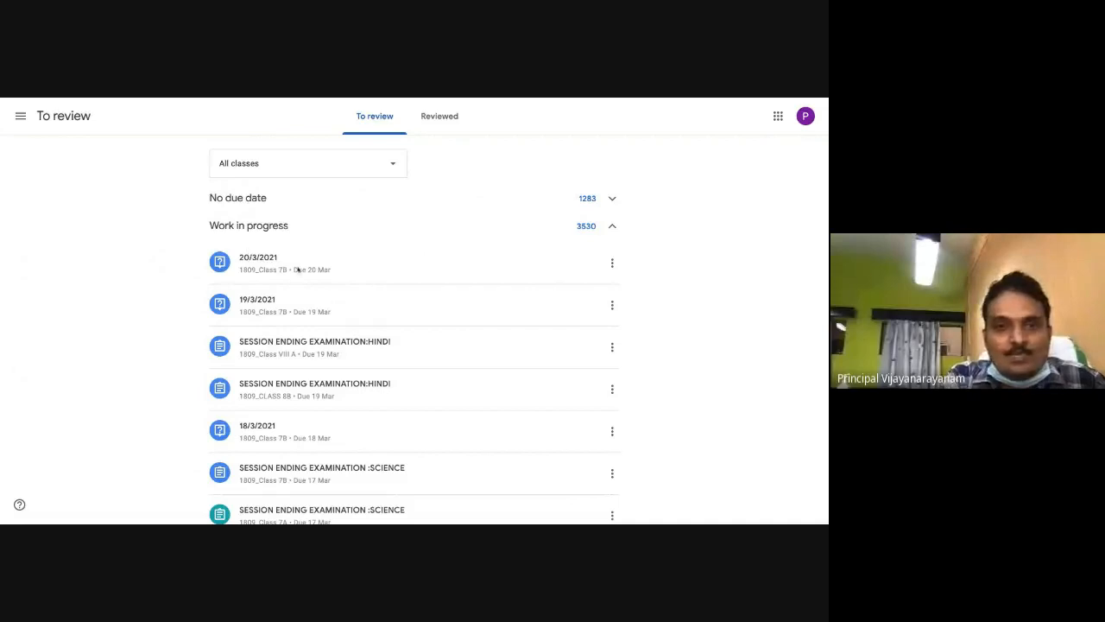
{"action": "left_click", "coordinate": [510, 278]}
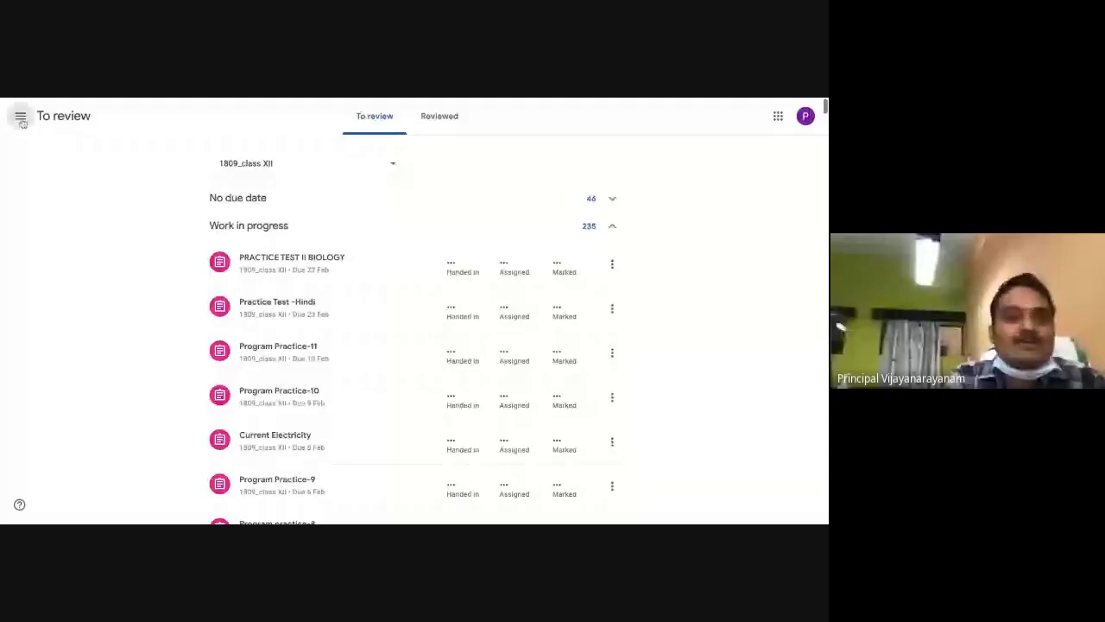
{"action": "left_click", "coordinate": [21, 116]}
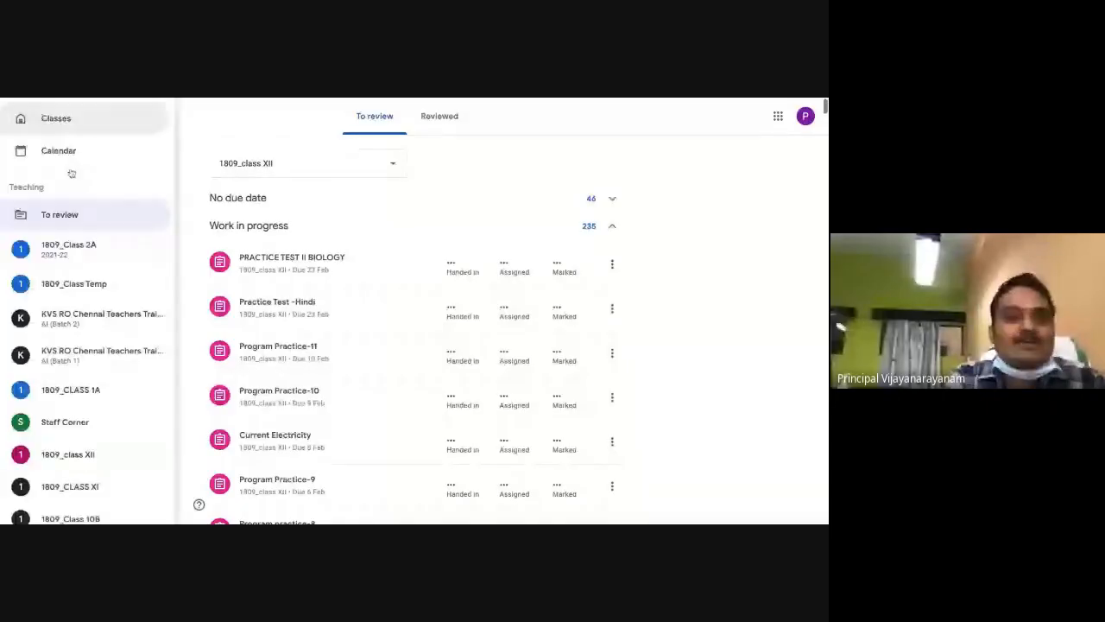
{"action": "left_click", "coordinate": [87, 253]}
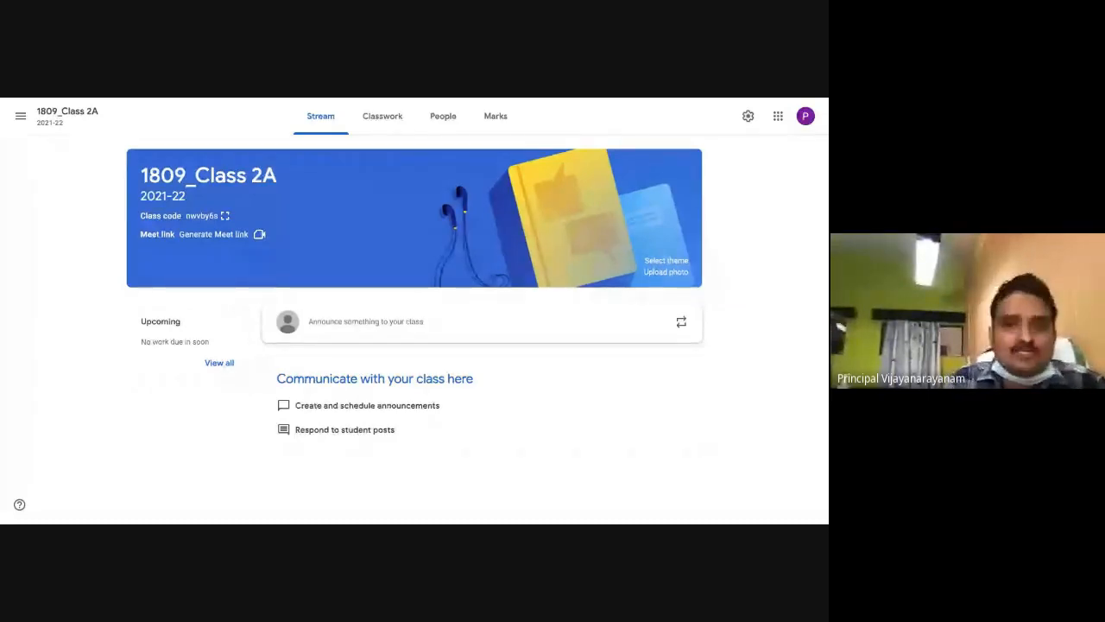
{"action": "left_click", "coordinate": [441, 122]}
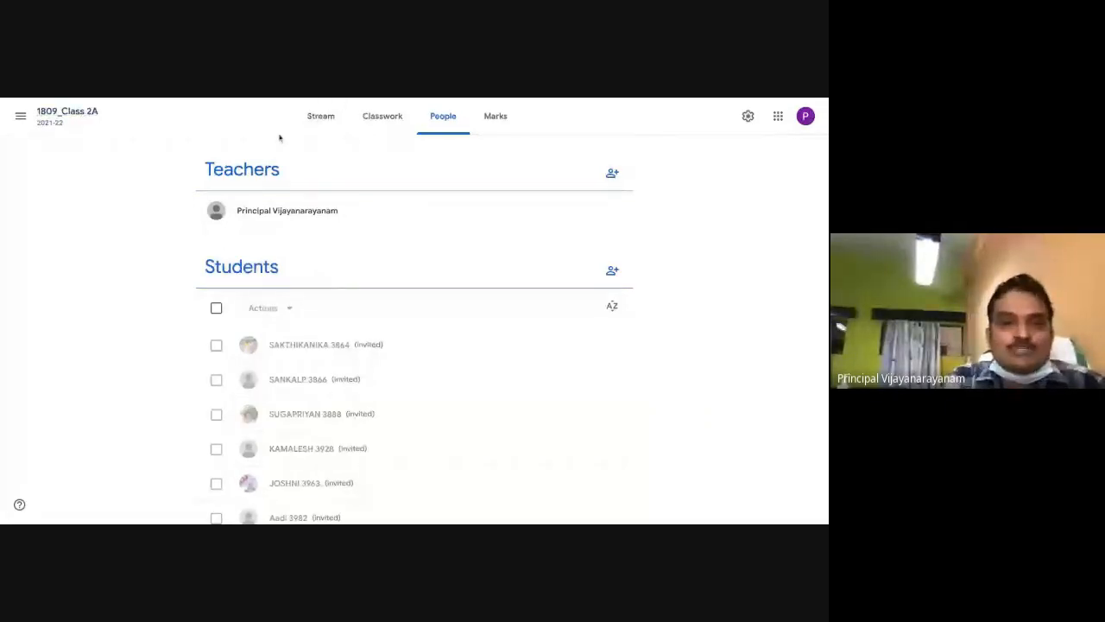
{"action": "left_click", "coordinate": [76, 118]}
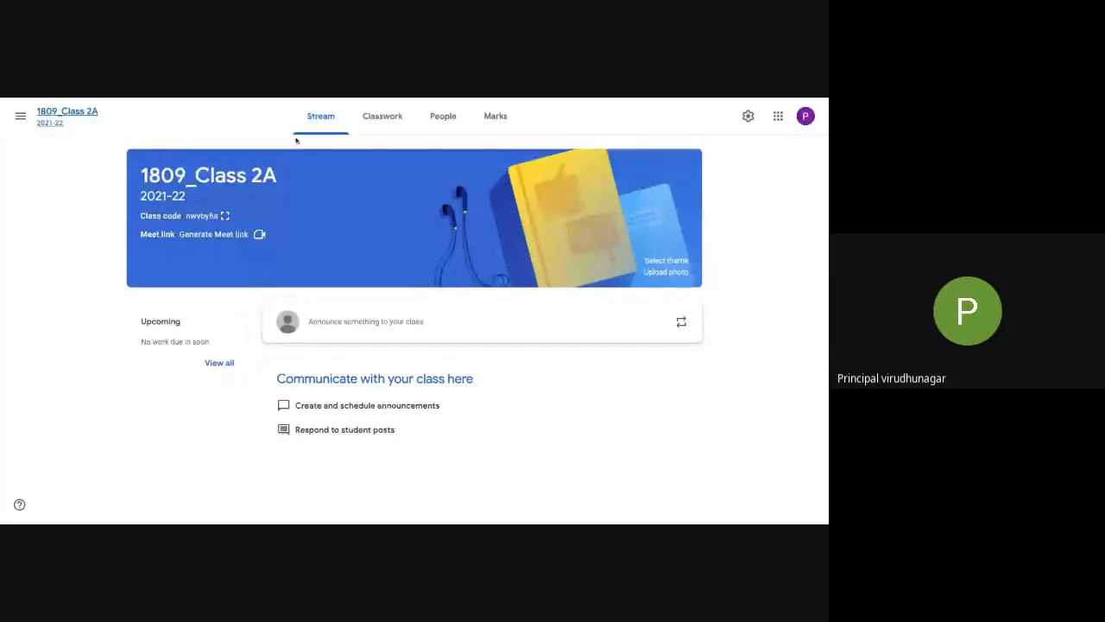
Step: Open the old 1809_CLASS 1A class and review the posts in its stream
{"action": "left_click", "coordinate": [21, 117]}
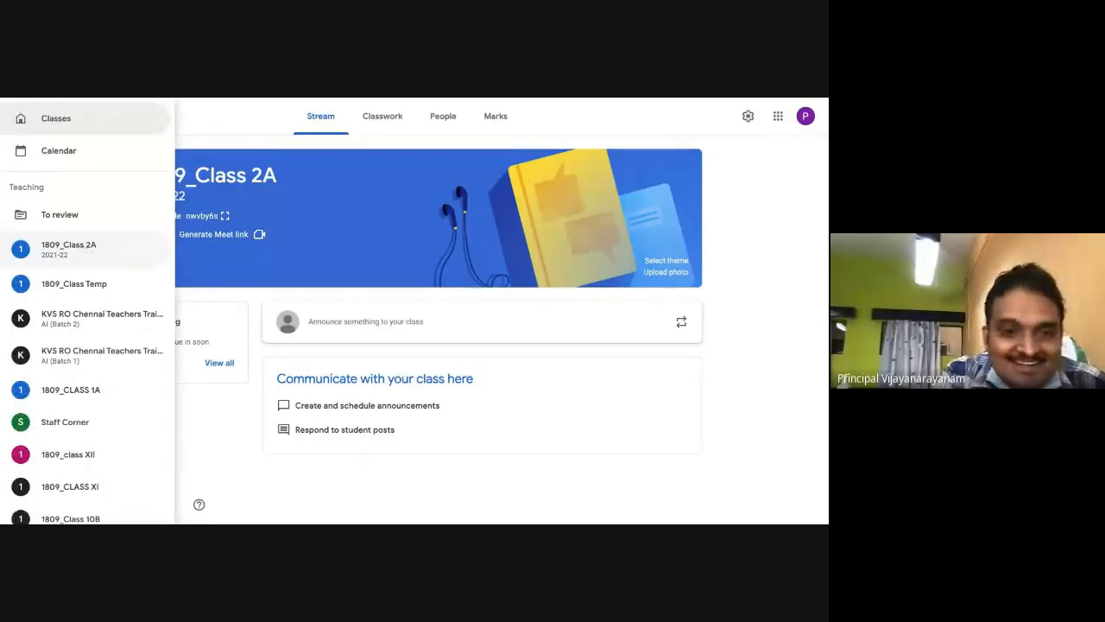
{"action": "left_click", "coordinate": [90, 398]}
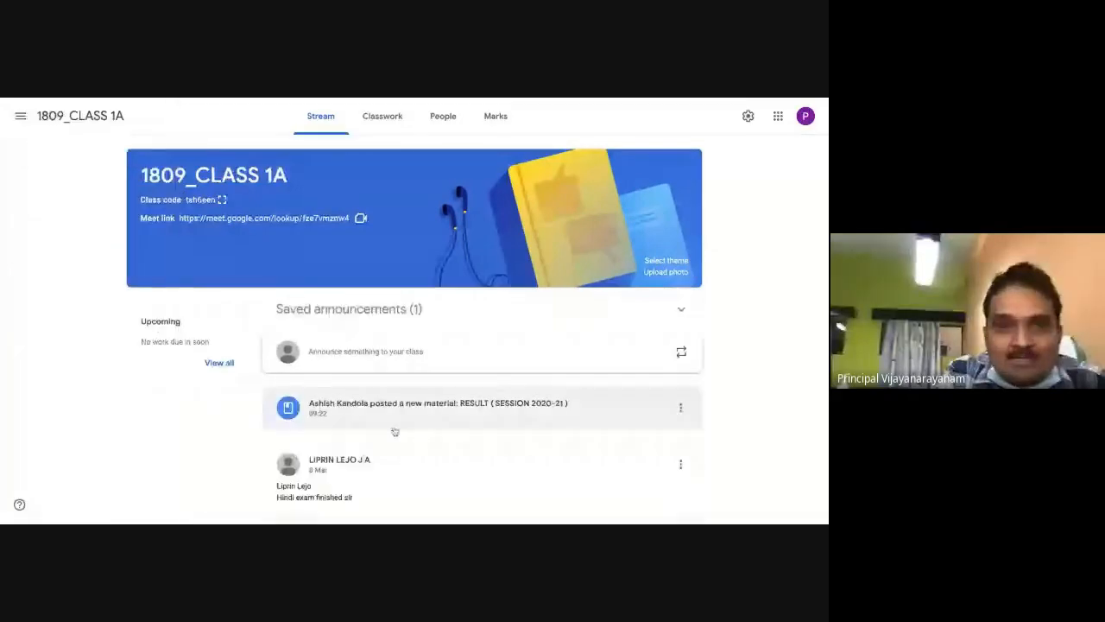
{"action": "scroll", "coordinate": [394, 431], "scroll_direction": "down", "scroll_amount": 1}
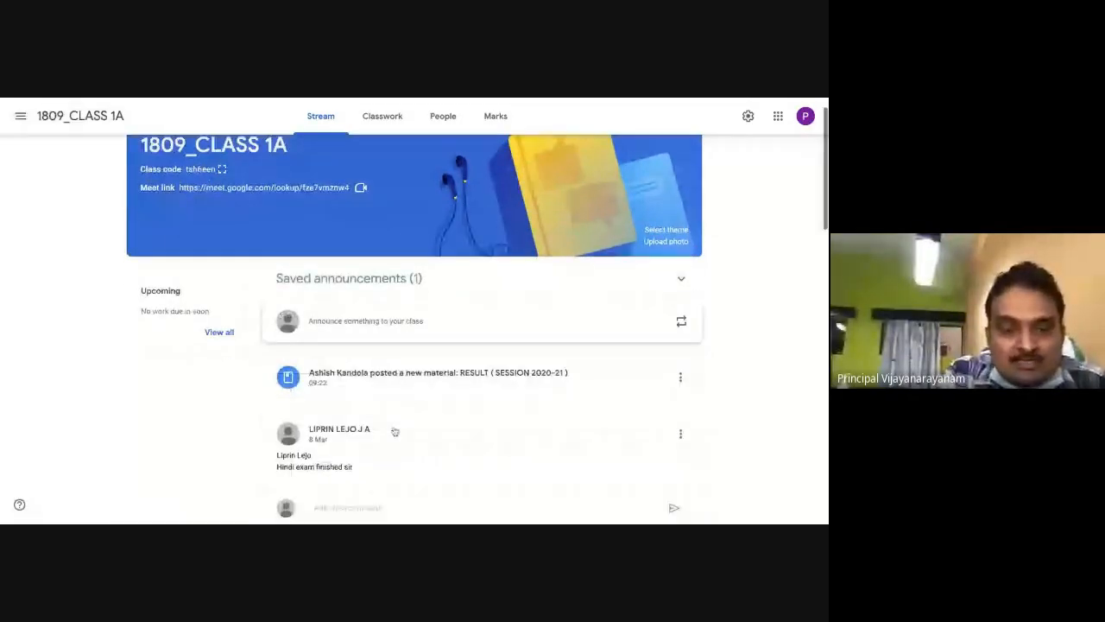
{"action": "scroll", "coordinate": [395, 430], "scroll_direction": "up", "scroll_amount": 1}
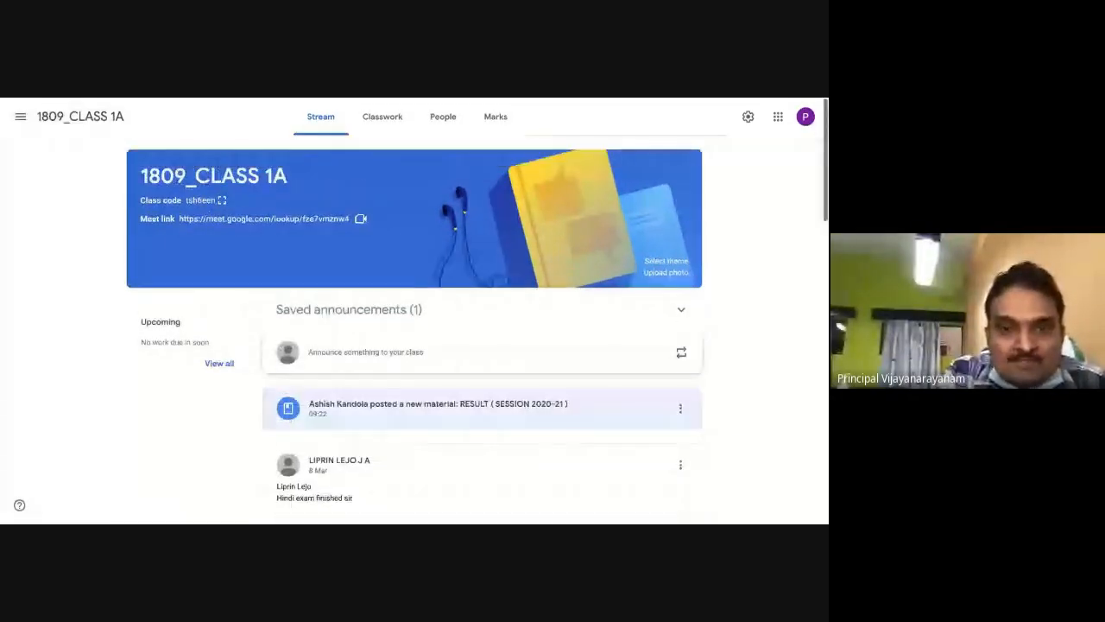
Step: Examine the classwork topics and materials of 1809_CLASS 1A, including Hindi and Mathematics
{"action": "left_click", "coordinate": [383, 117]}
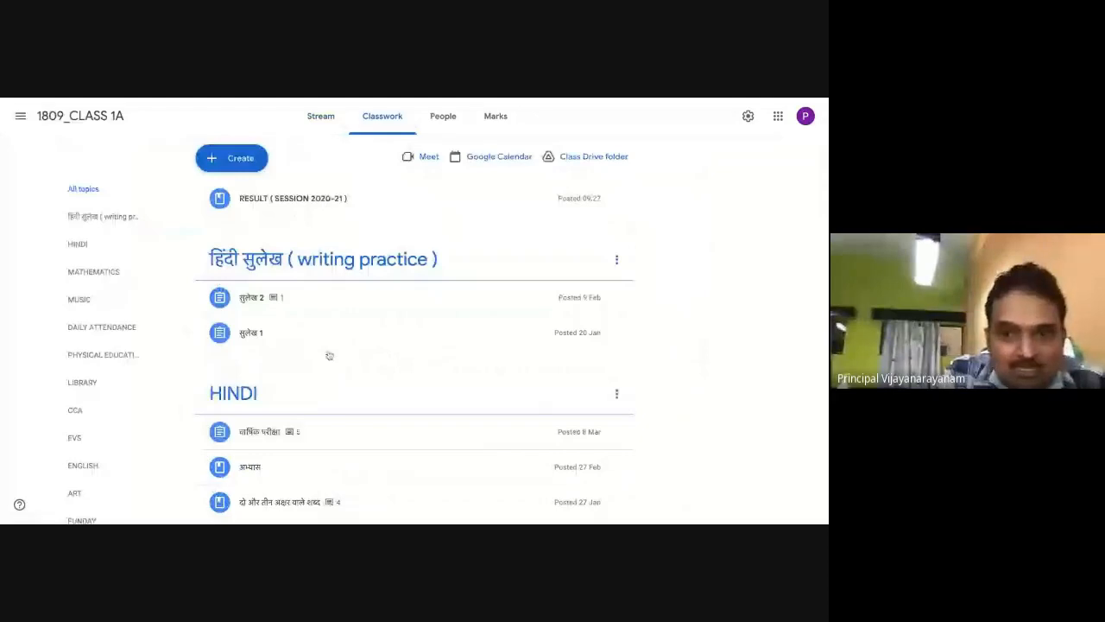
{"action": "scroll", "coordinate": [329, 356], "scroll_direction": "down", "scroll_amount": 1}
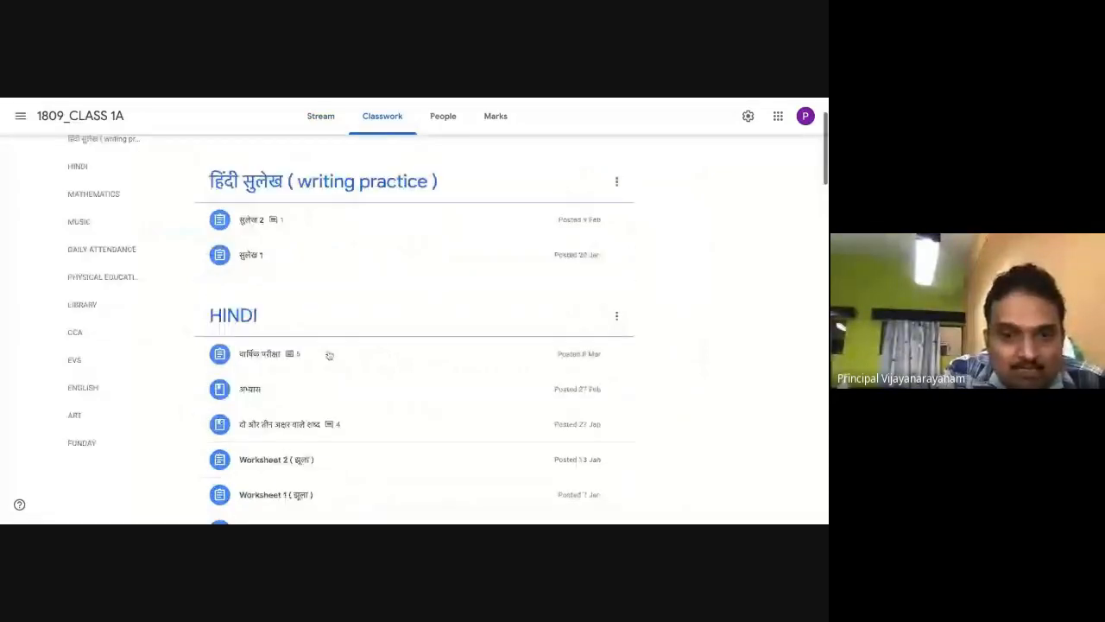
{"action": "scroll", "coordinate": [329, 356], "scroll_direction": "down", "scroll_amount": 6}
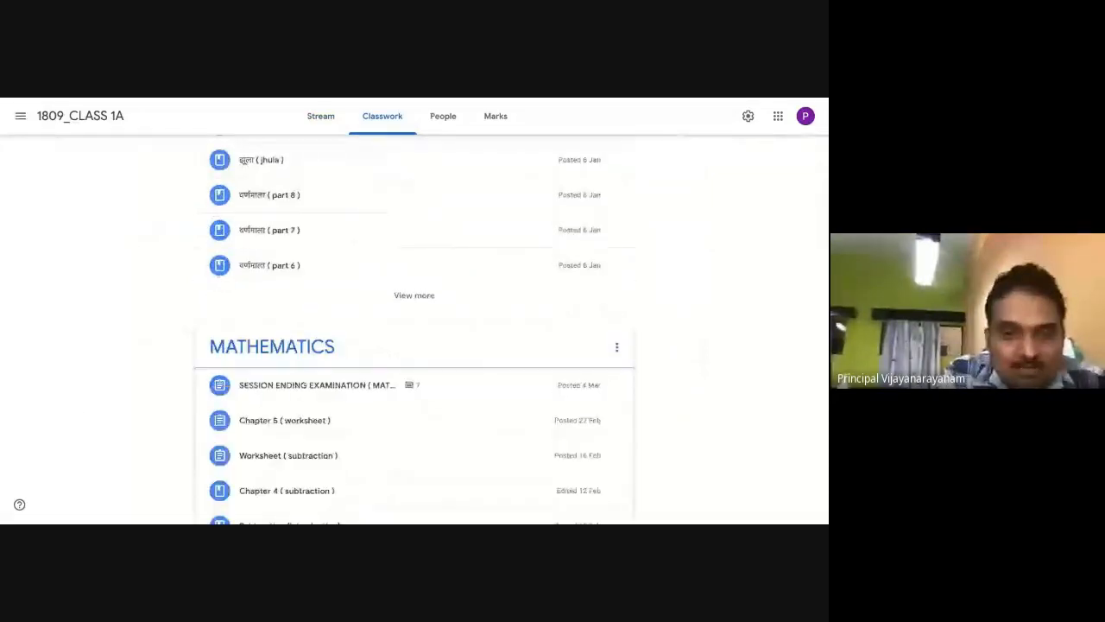
{"action": "scroll", "coordinate": [329, 355], "scroll_direction": "down", "scroll_amount": 3}
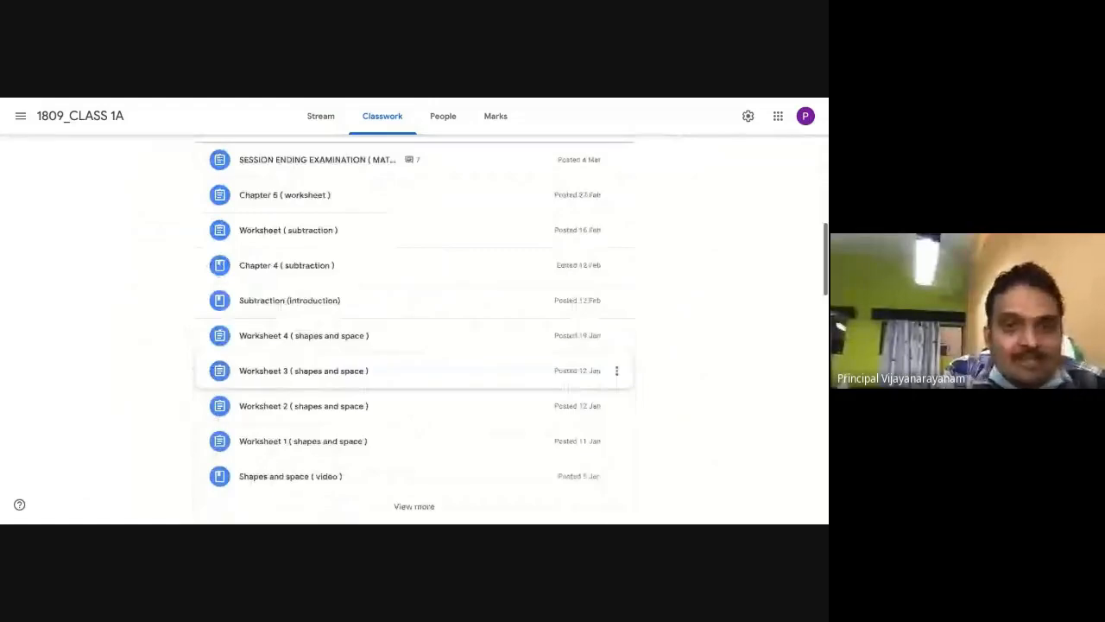
{"action": "scroll", "coordinate": [382, 219], "scroll_direction": "up", "scroll_amount": 15}
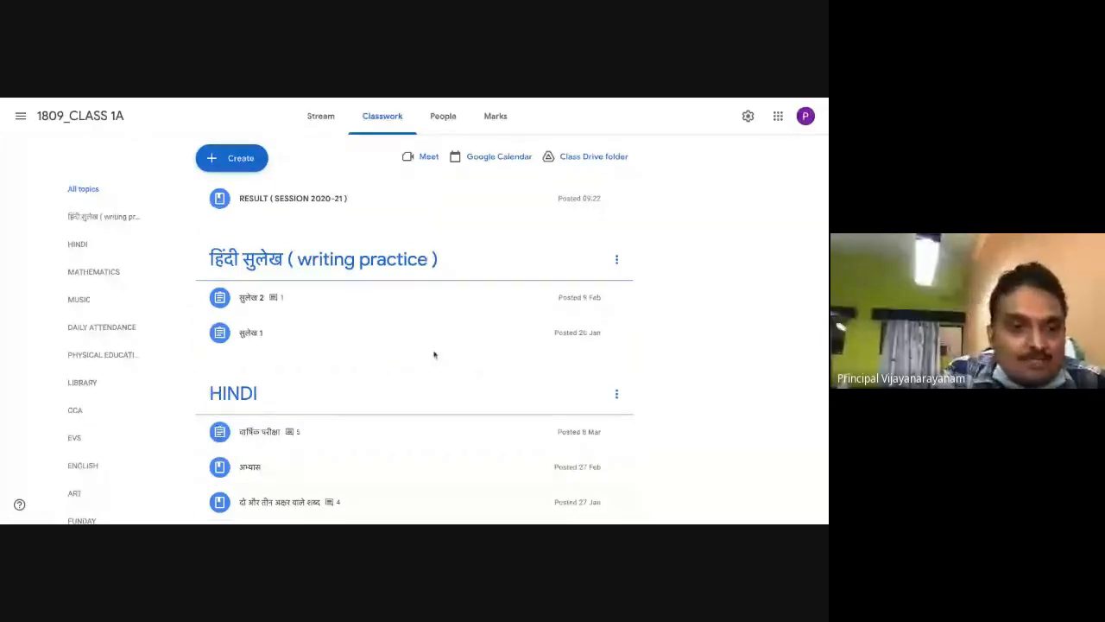
Step: Go back to the stream of 1809_CLASS 1A and return to the overview of all classes
{"action": "left_click", "coordinate": [102, 119]}
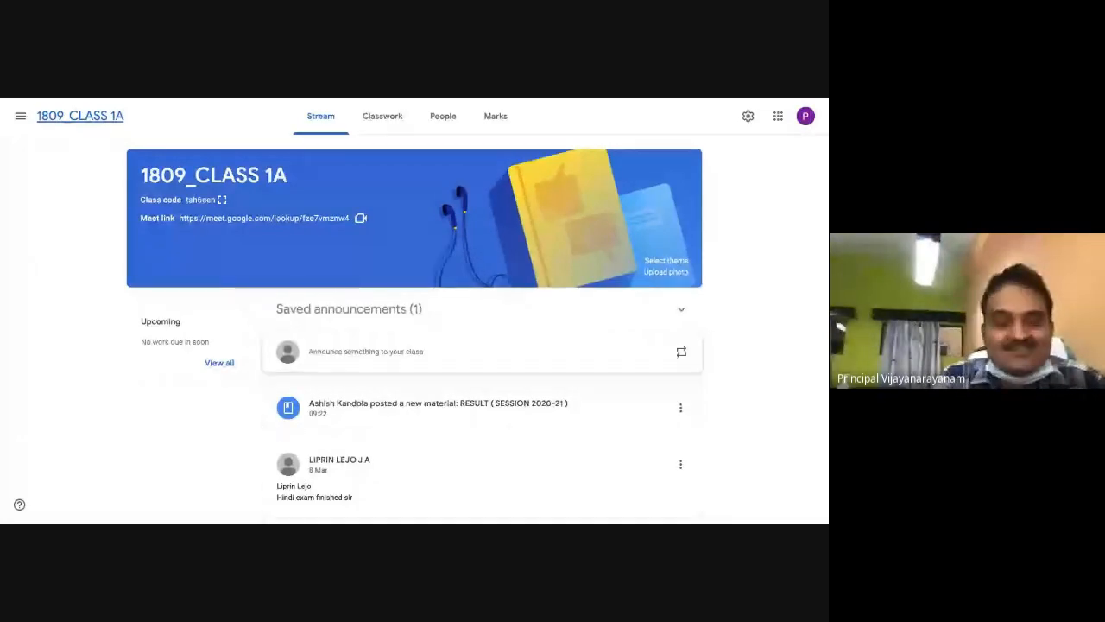
{"action": "left_click", "coordinate": [20, 116]}
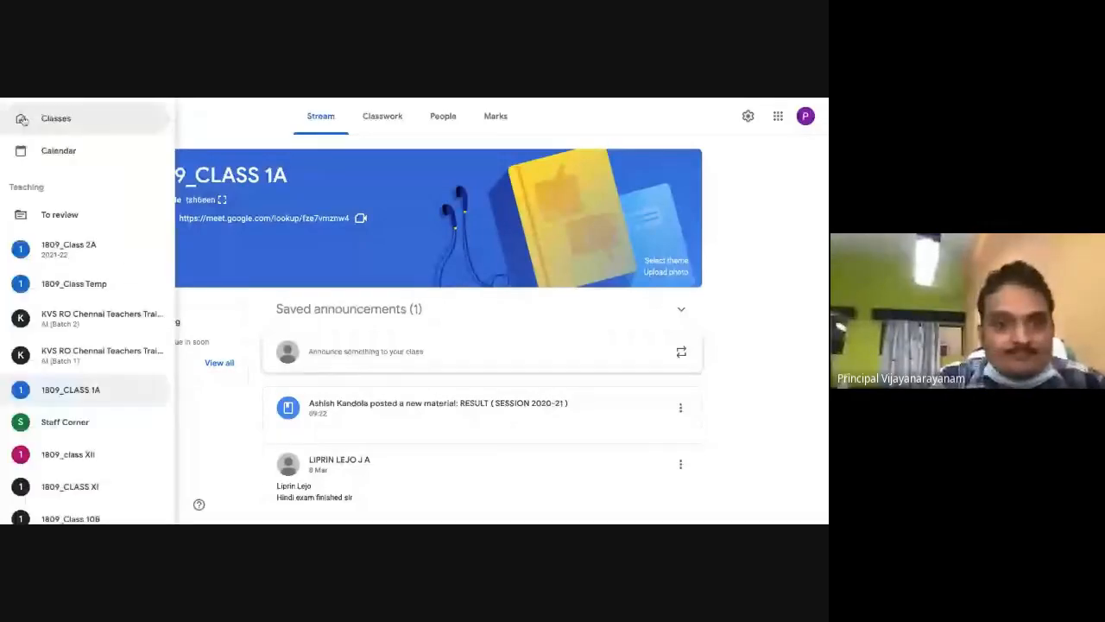
{"action": "left_click", "coordinate": [69, 127]}
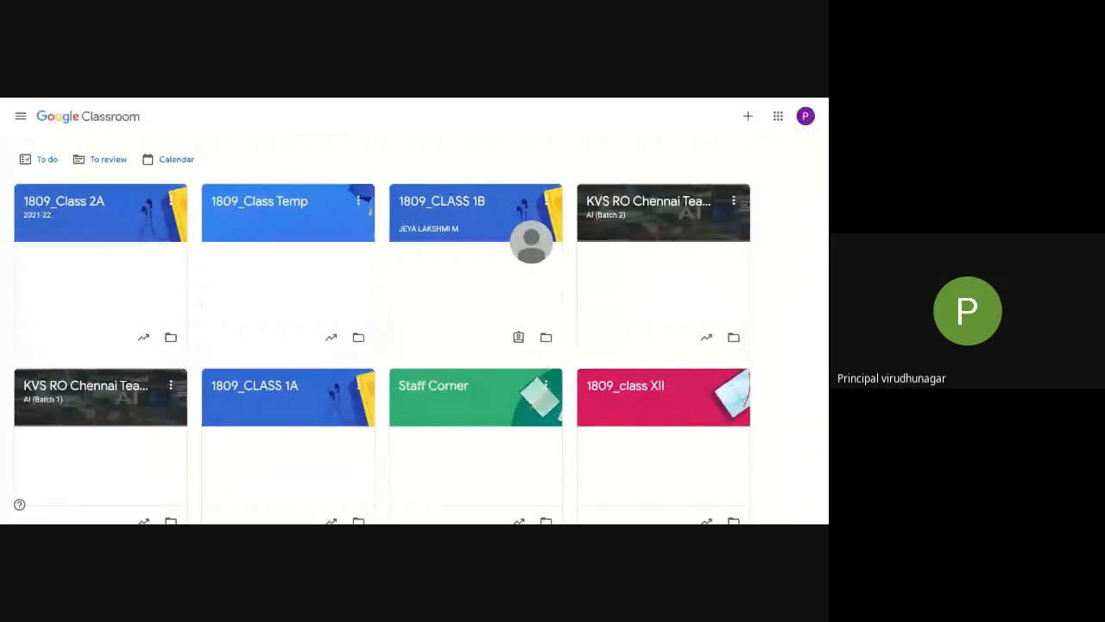
{"action": "scroll", "coordinate": [383, 310], "scroll_direction": "up", "scroll_amount": 1}
{"action": "scroll", "coordinate": [415, 310], "scroll_direction": "down", "scroll_amount": 1}
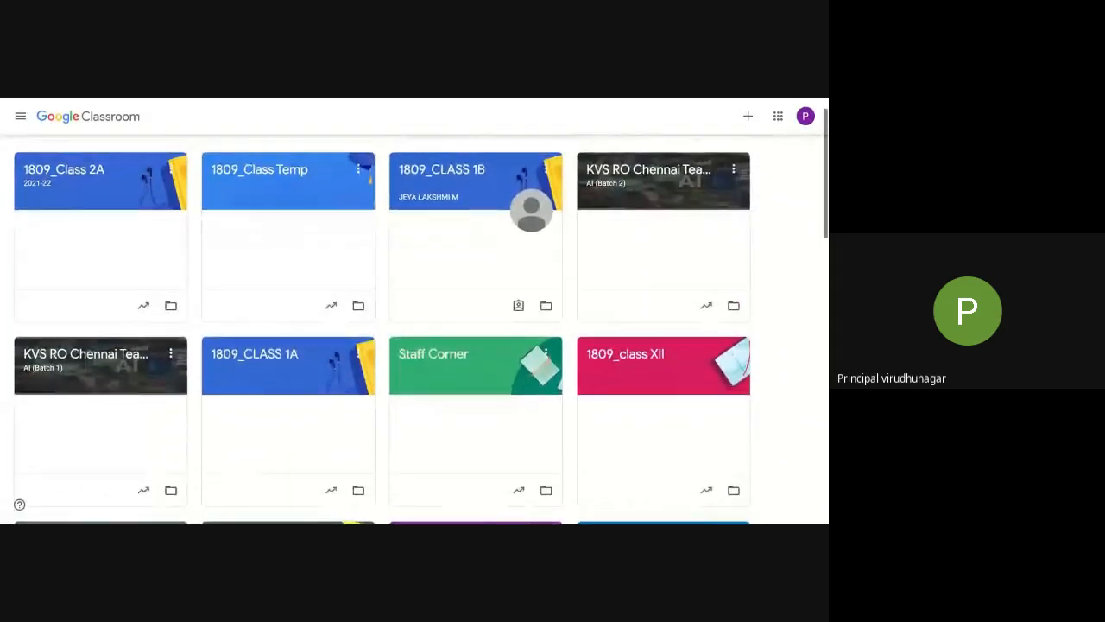
{"action": "scroll", "coordinate": [414, 311], "scroll_direction": "up", "scroll_amount": 1}
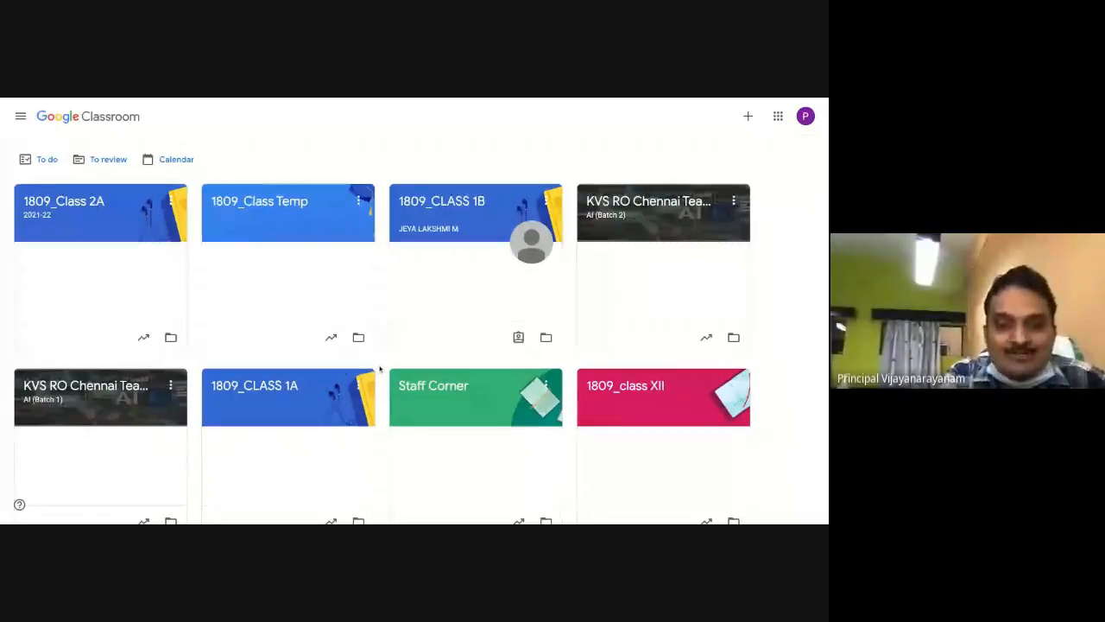
{"action": "scroll", "coordinate": [380, 369], "scroll_direction": "down", "scroll_amount": 1}
{"action": "scroll", "coordinate": [380, 368], "scroll_direction": "down", "scroll_amount": 1}
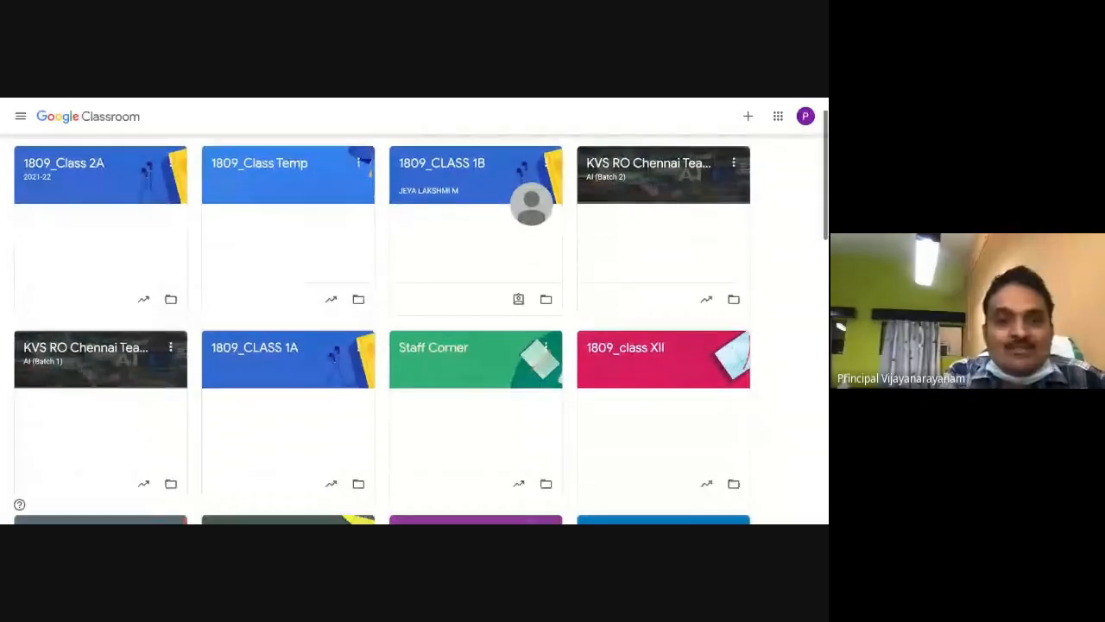
{"action": "scroll", "coordinate": [380, 369], "scroll_direction": "up", "scroll_amount": 2}
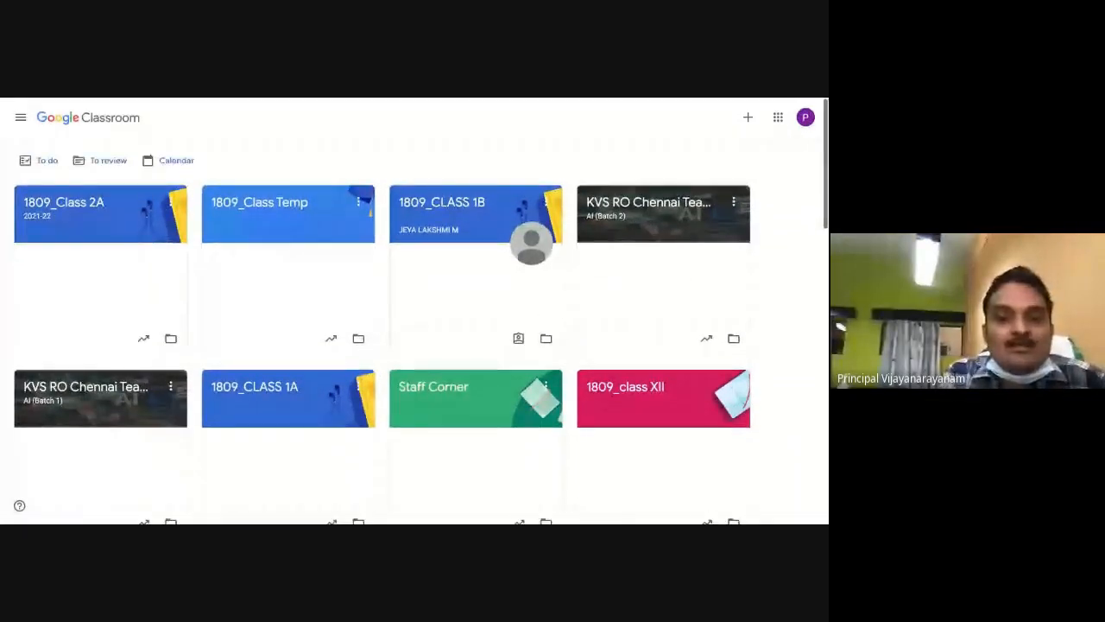
{"action": "scroll", "coordinate": [380, 369], "scroll_direction": "down", "scroll_amount": 1}
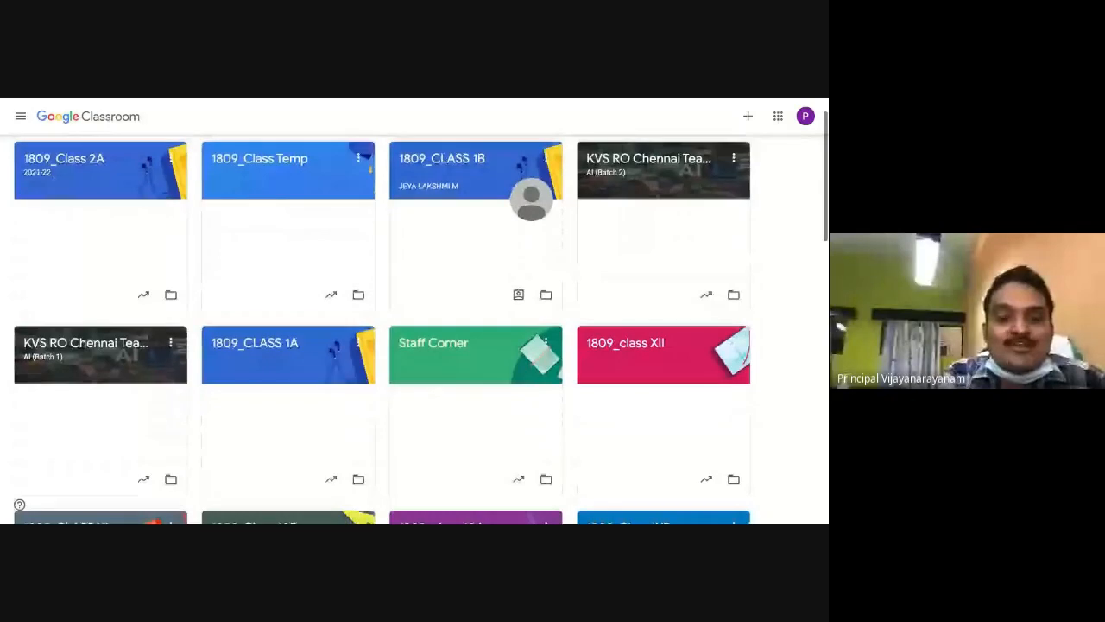
{"action": "scroll", "coordinate": [380, 332], "scroll_direction": "down", "scroll_amount": 1}
{"action": "scroll", "coordinate": [380, 332], "scroll_direction": "up", "scroll_amount": 1}
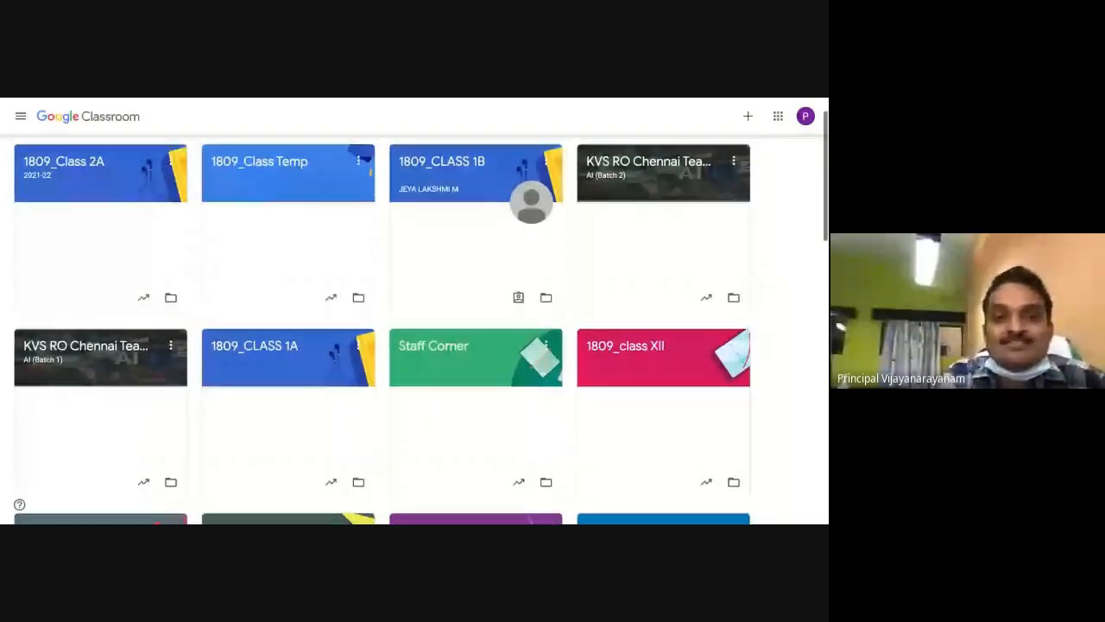
{"action": "scroll", "coordinate": [414, 328], "scroll_direction": "up", "scroll_amount": 1}
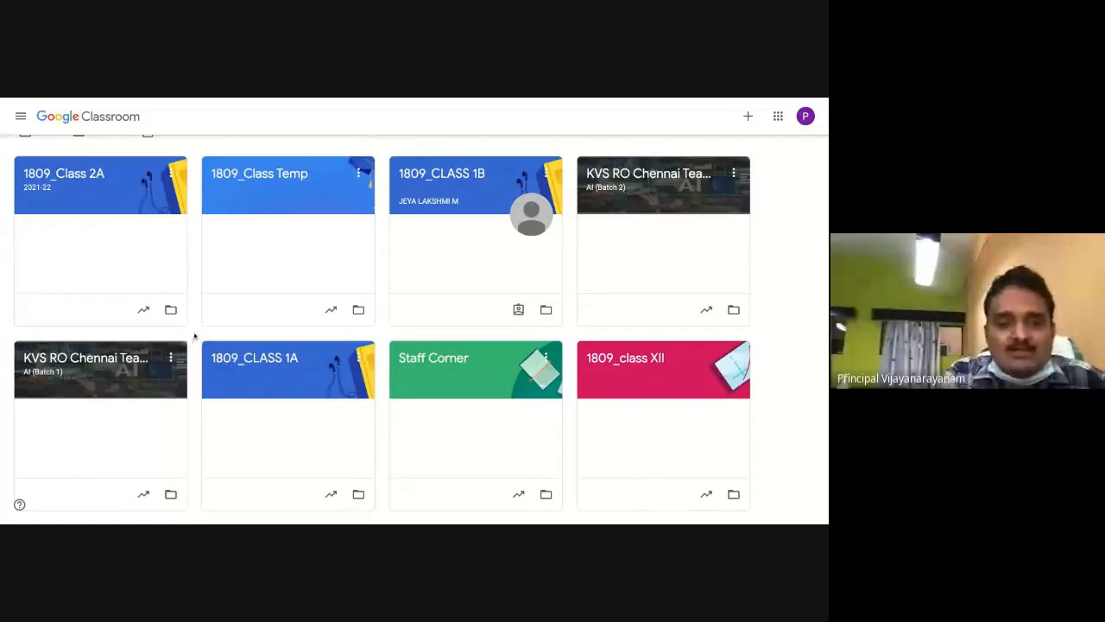
{"action": "scroll", "coordinate": [195, 329], "scroll_direction": "up", "scroll_amount": 1}
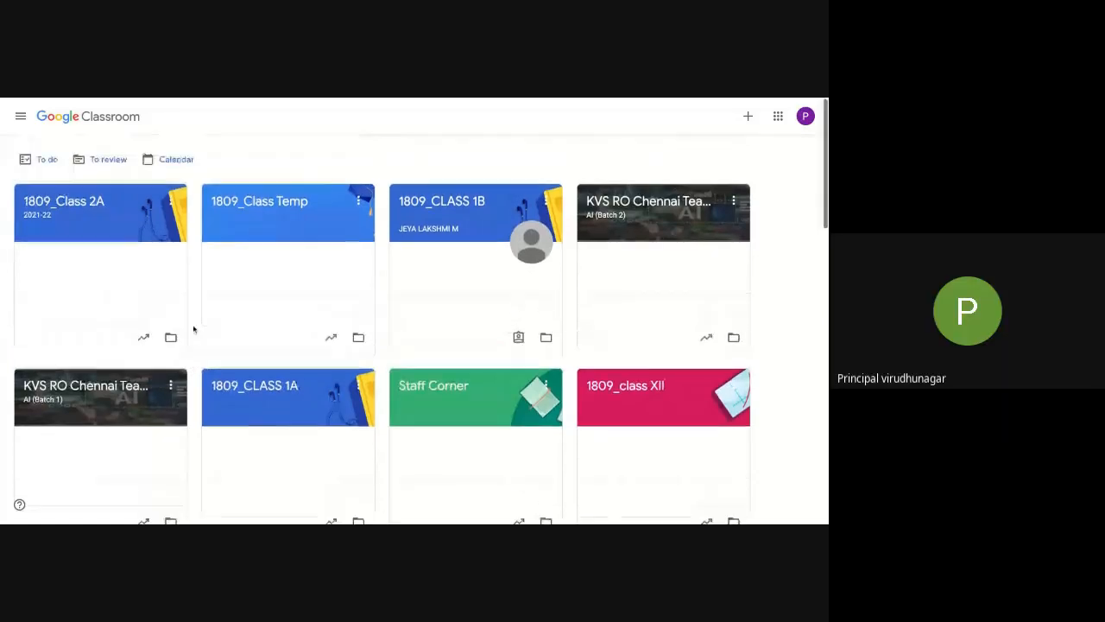
{"action": "scroll", "coordinate": [194, 329], "scroll_direction": "down", "scroll_amount": 1}
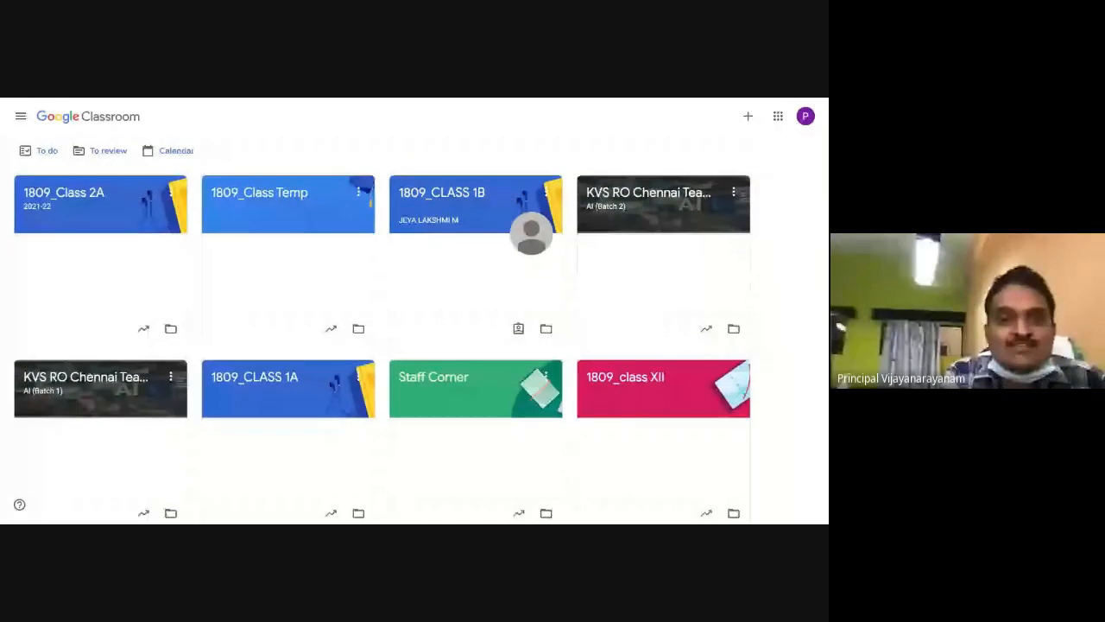
{"action": "scroll", "coordinate": [383, 329], "scroll_direction": "down", "scroll_amount": 1}
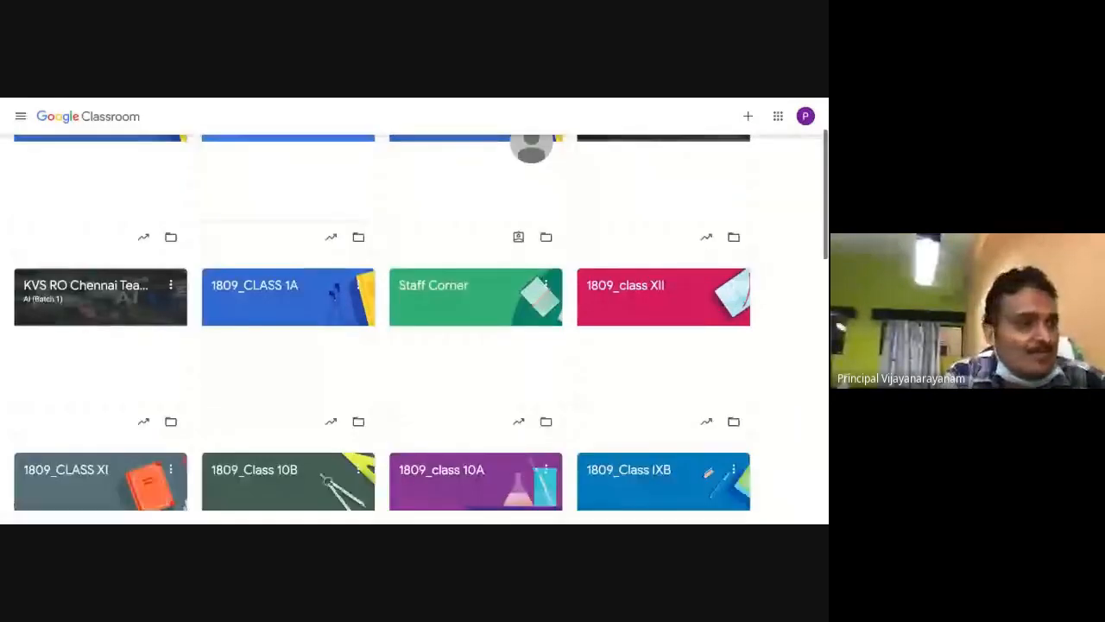
{"action": "scroll", "coordinate": [384, 329], "scroll_direction": "down", "scroll_amount": 1}
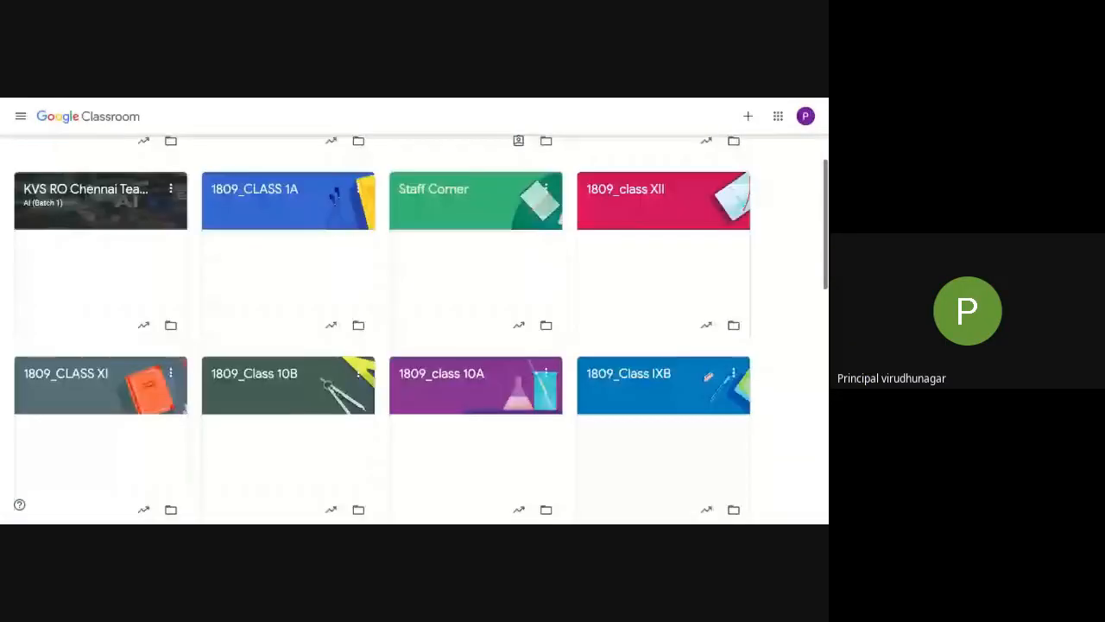
{"action": "scroll", "coordinate": [383, 329], "scroll_direction": "up", "scroll_amount": 1}
{"action": "scroll", "coordinate": [383, 329], "scroll_direction": "up", "scroll_amount": 2}
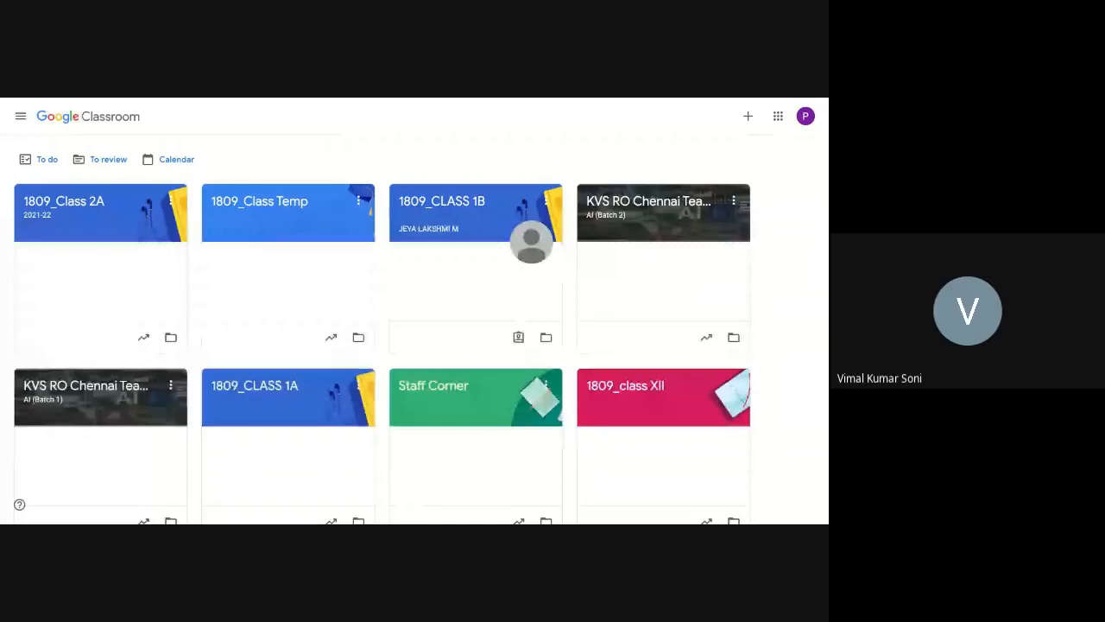
{"action": "scroll", "coordinate": [414, 314], "scroll_direction": "down", "scroll_amount": 1}
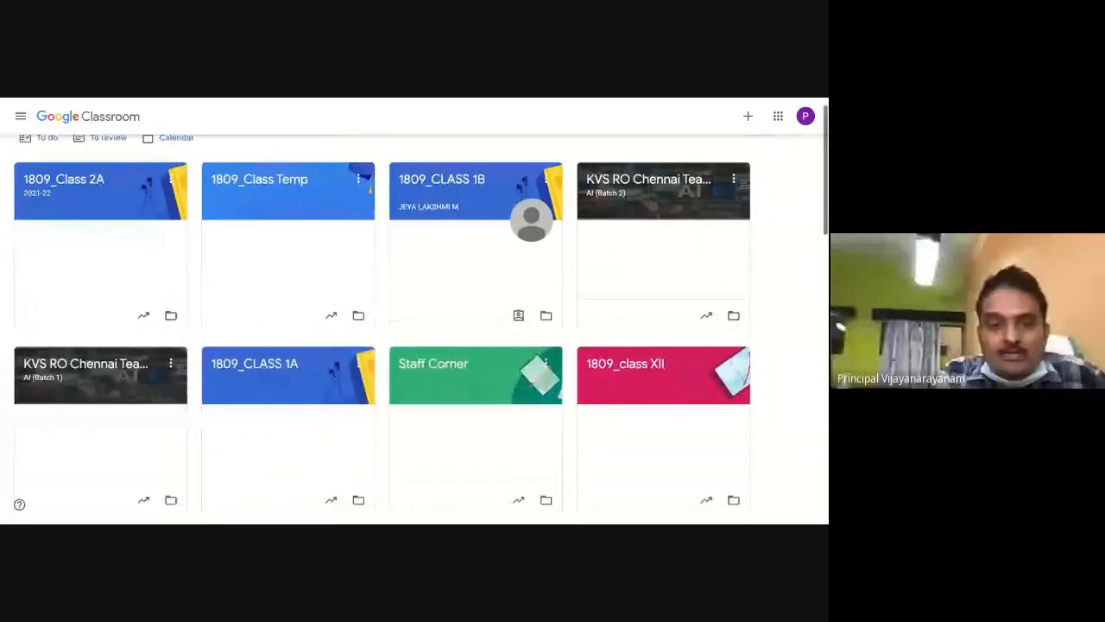
{"action": "scroll", "coordinate": [414, 315], "scroll_direction": "up", "scroll_amount": 1}
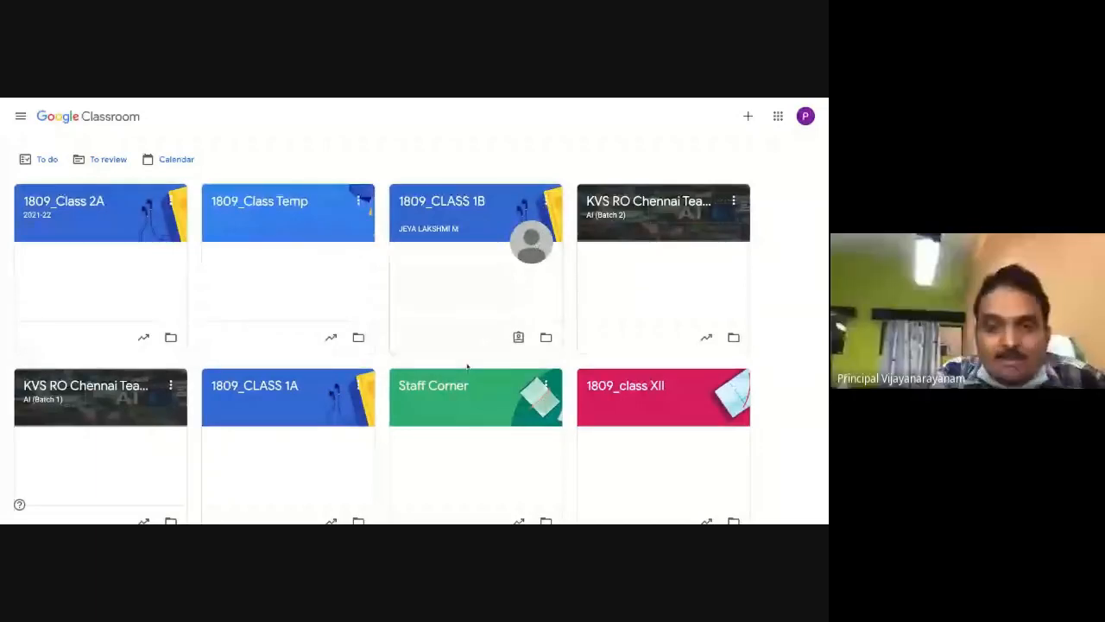
{"action": "scroll", "coordinate": [467, 366], "scroll_direction": "down", "scroll_amount": 1}
{"action": "scroll", "coordinate": [467, 367], "scroll_direction": "down", "scroll_amount": 3}
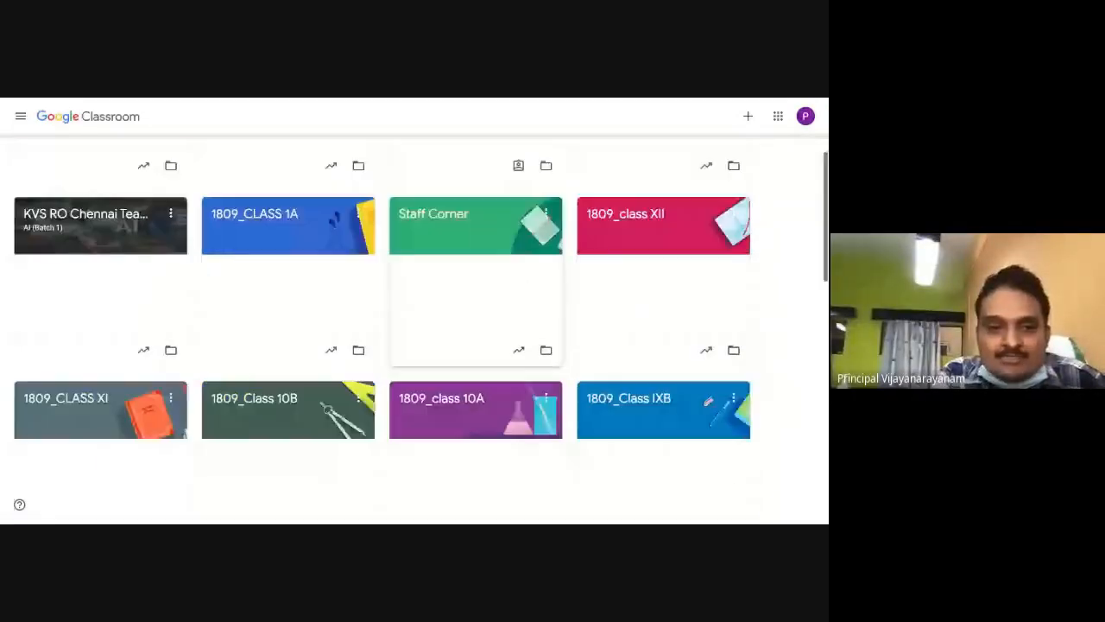
{"action": "scroll", "coordinate": [467, 367], "scroll_direction": "down", "scroll_amount": 3}
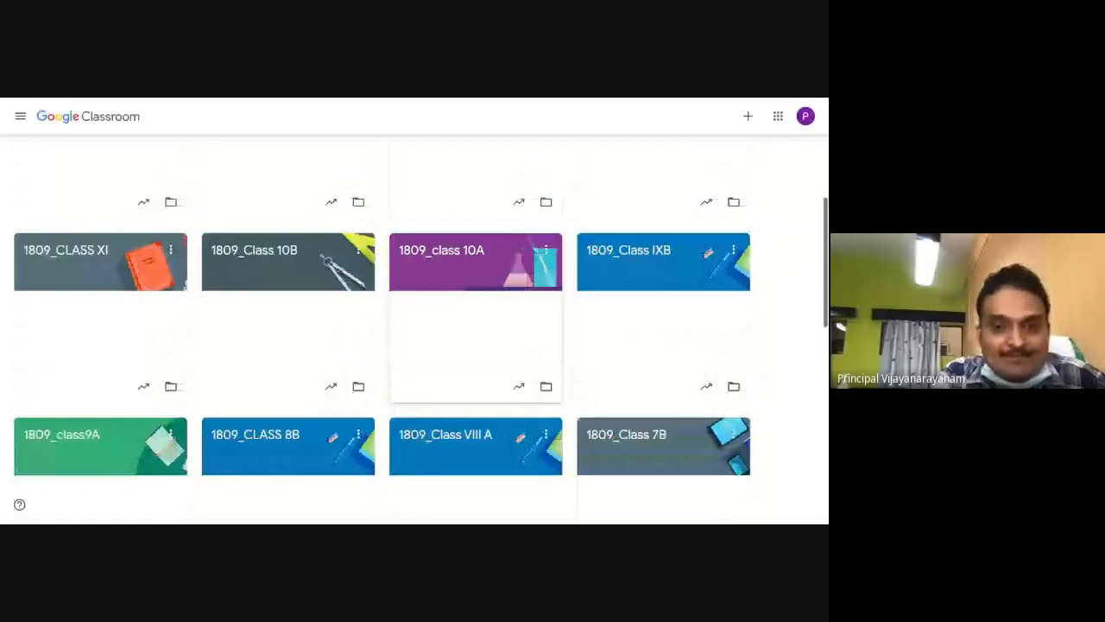
{"action": "scroll", "coordinate": [467, 367], "scroll_direction": "down", "scroll_amount": 9}
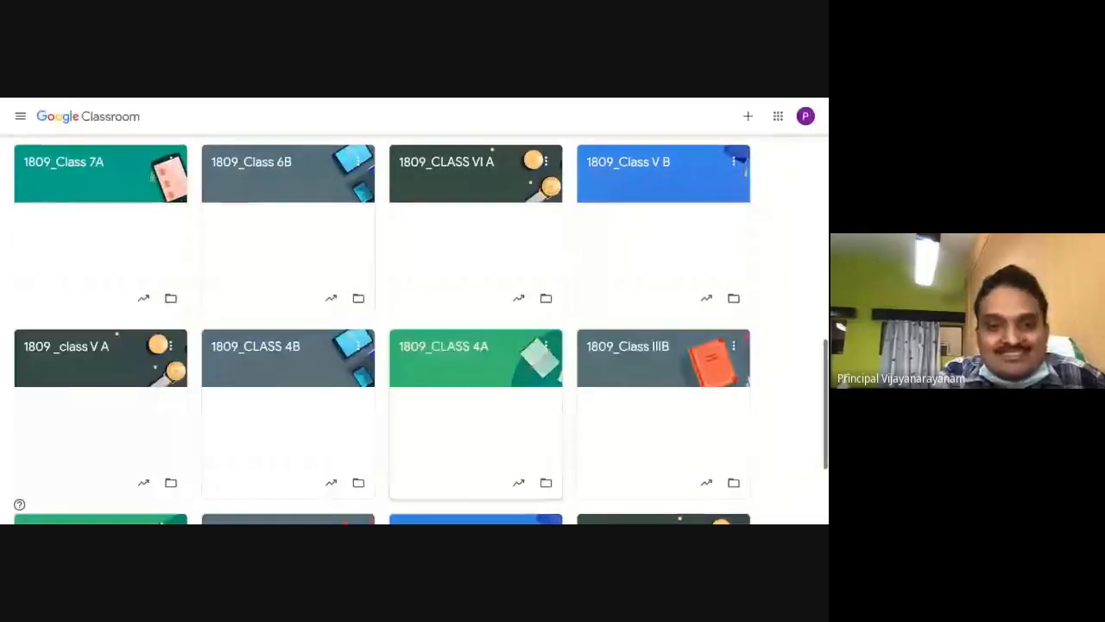
{"action": "scroll", "coordinate": [415, 328], "scroll_direction": "down", "scroll_amount": 2}
{"action": "scroll", "coordinate": [679, 412], "scroll_direction": "down", "scroll_amount": 1}
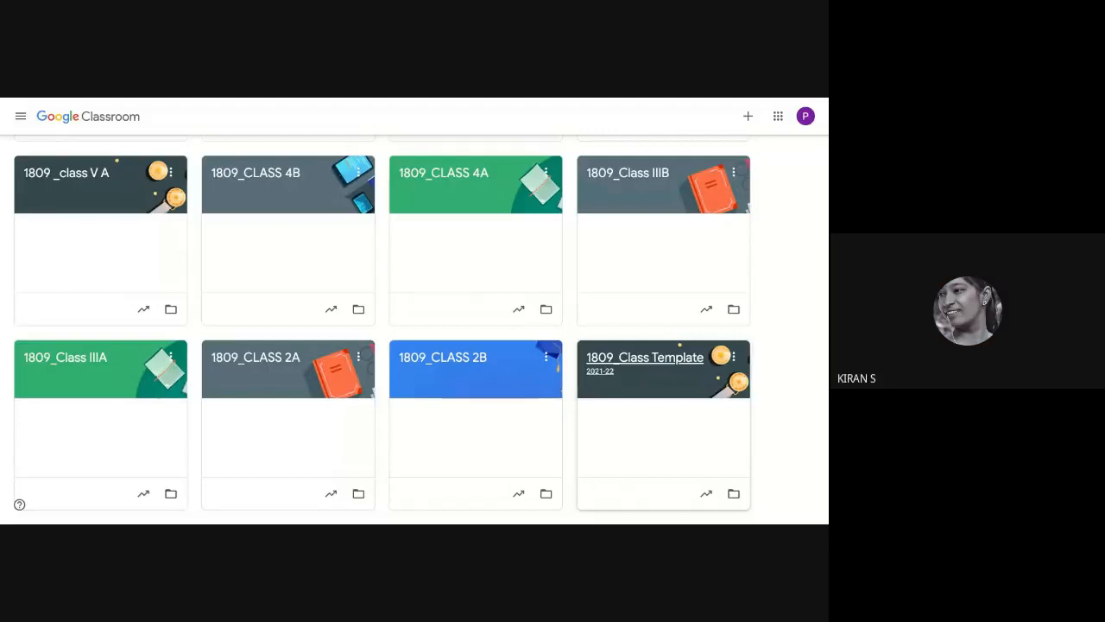
{"action": "scroll", "coordinate": [415, 328], "scroll_direction": "up", "scroll_amount": 1}
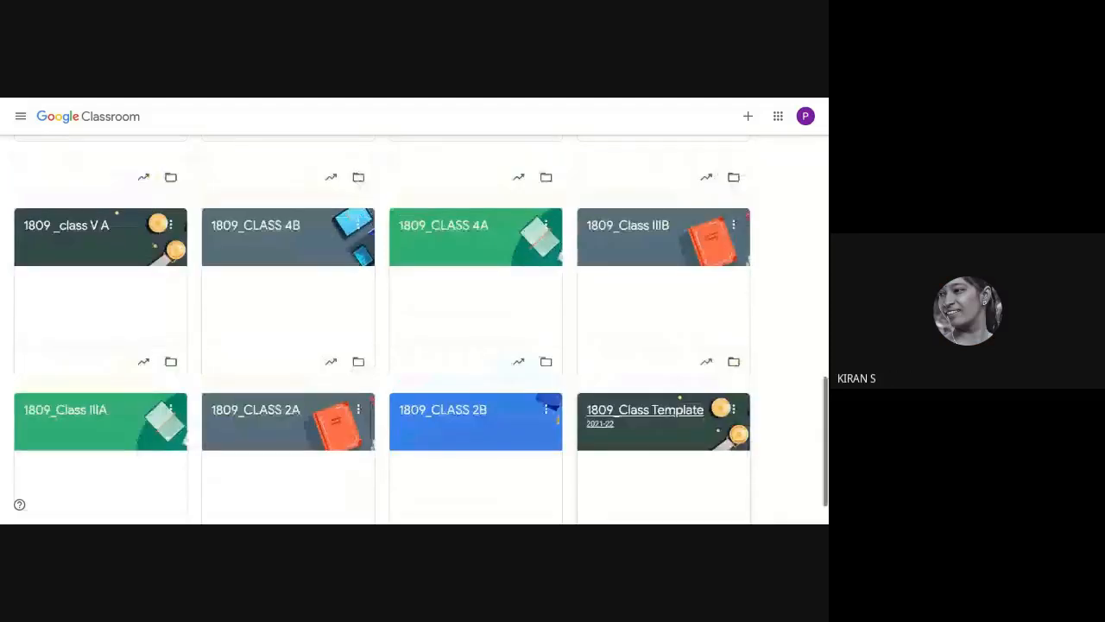
{"action": "scroll", "coordinate": [414, 328], "scroll_direction": "down", "scroll_amount": 1}
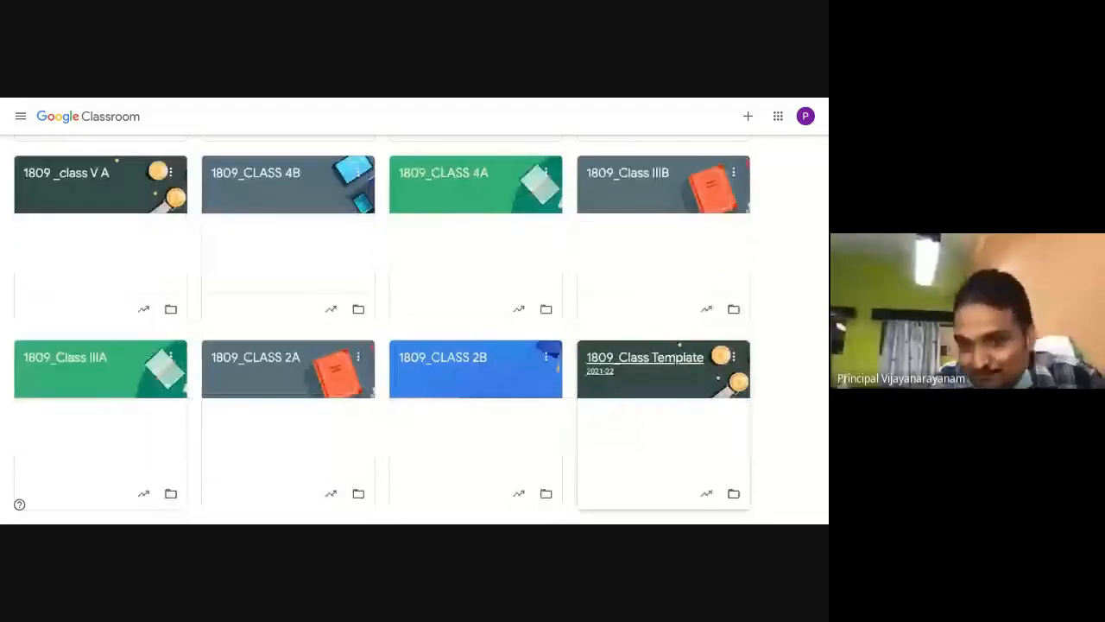
{"action": "scroll", "coordinate": [414, 328], "scroll_direction": "up", "scroll_amount": 4}
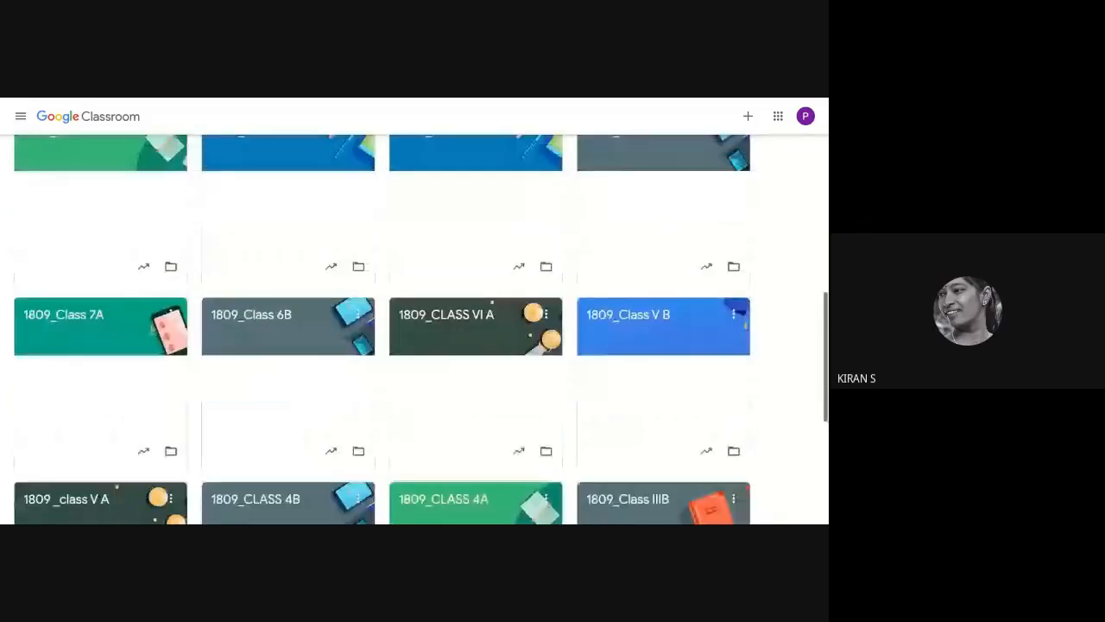
{"action": "scroll", "coordinate": [414, 328], "scroll_direction": "up", "scroll_amount": 5}
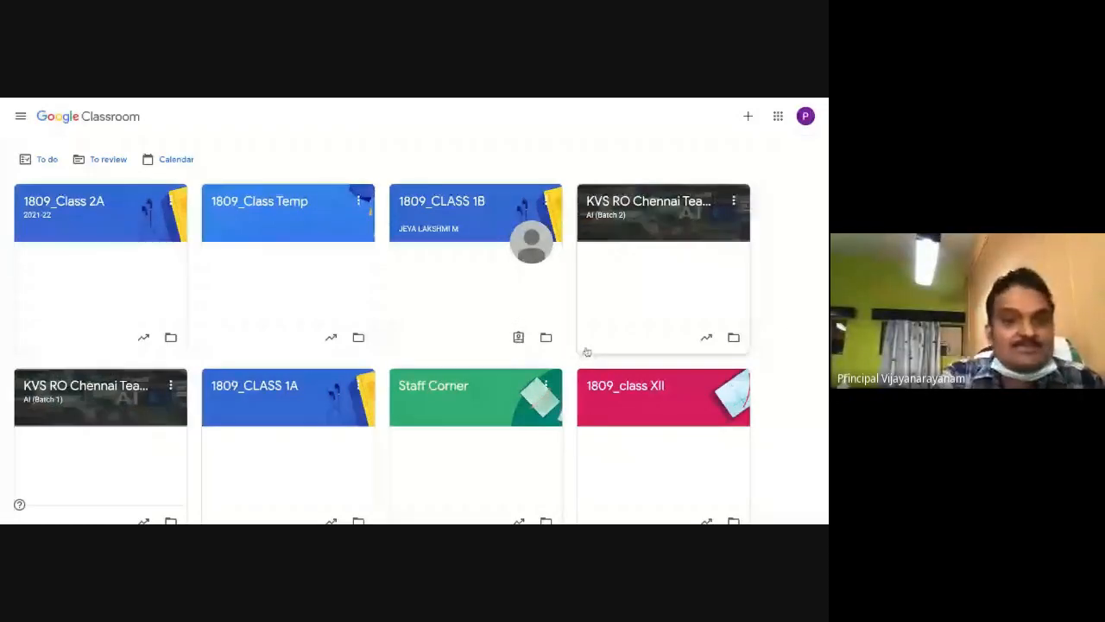
{"action": "left_click", "coordinate": [361, 388]}
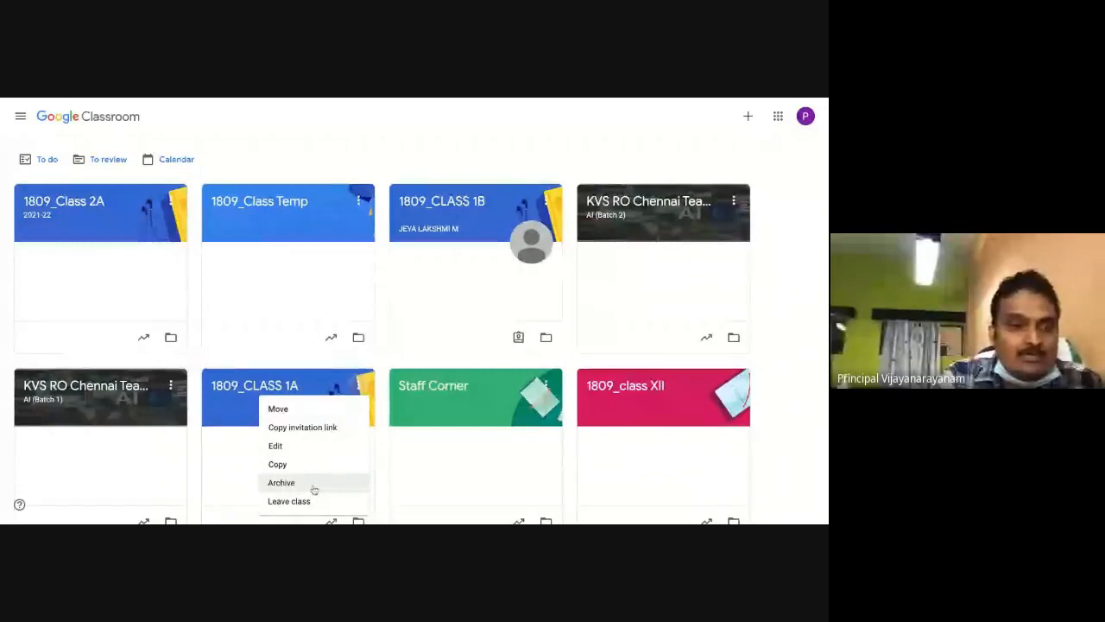
{"action": "left_click", "coordinate": [309, 488]}
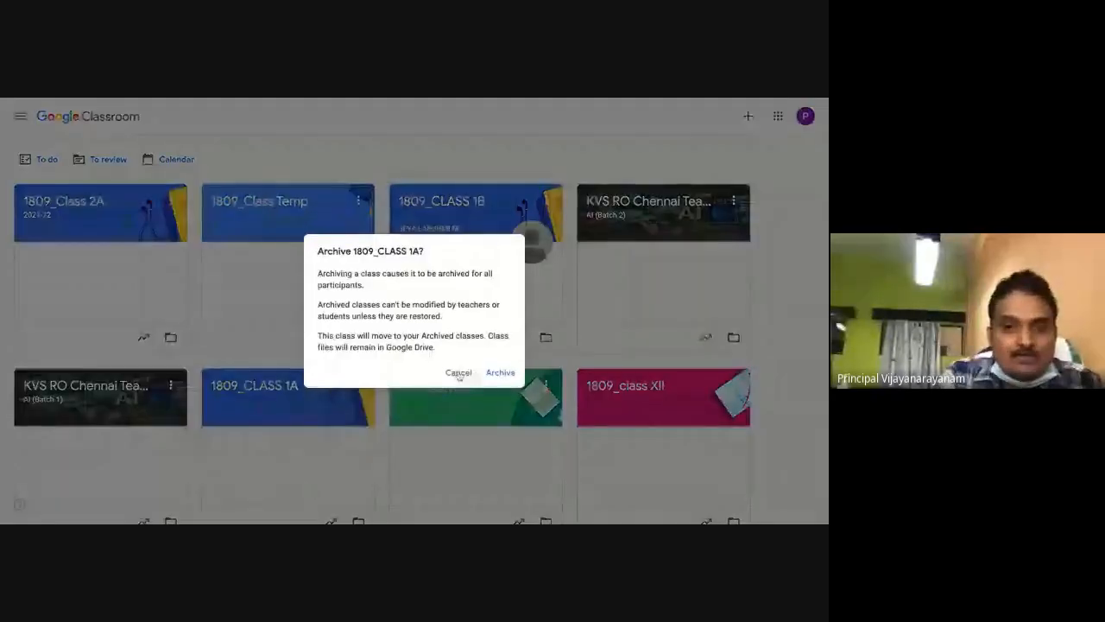
{"action": "left_click", "coordinate": [458, 372]}
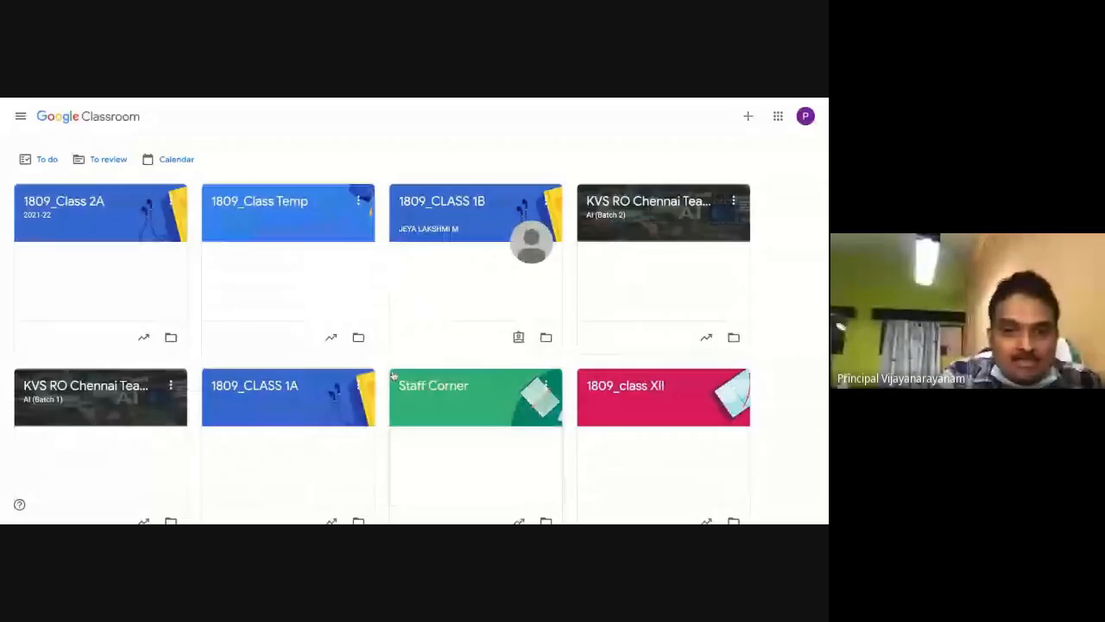
Step: Archive the old 1809_CLASS 1A class from the class overview
{"action": "left_click", "coordinate": [358, 385]}
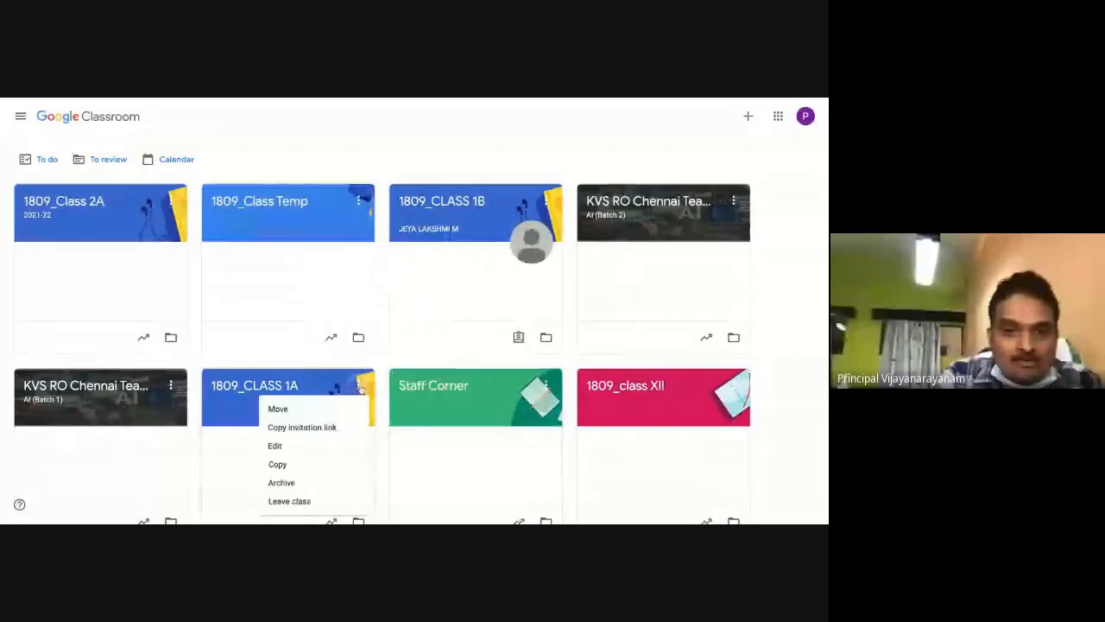
{"action": "left_click", "coordinate": [283, 482]}
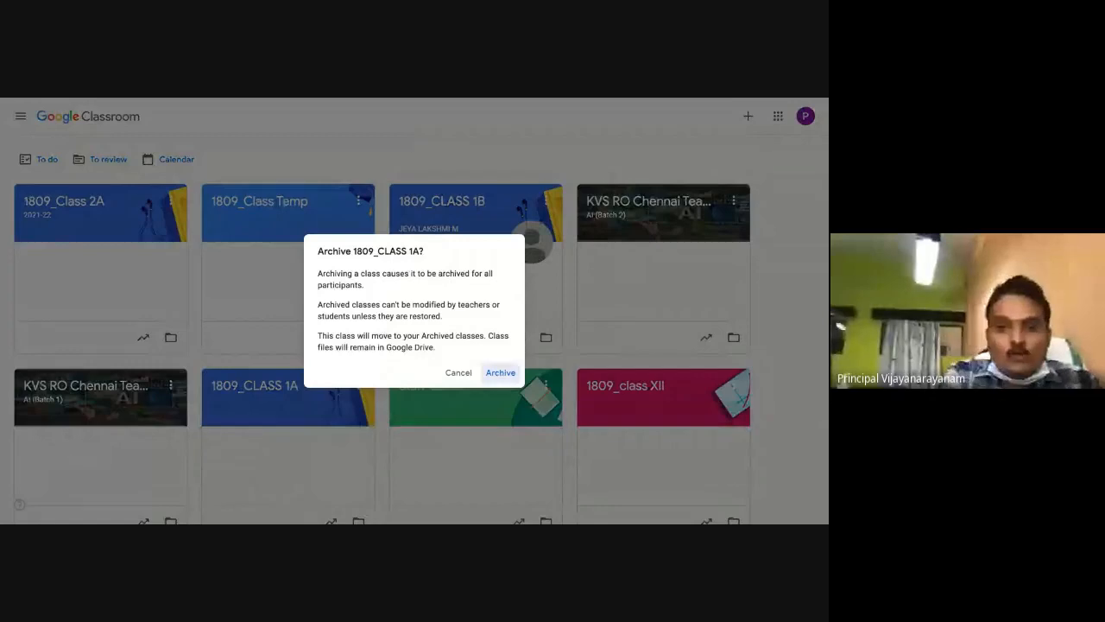
{"action": "left_click", "coordinate": [500, 372]}
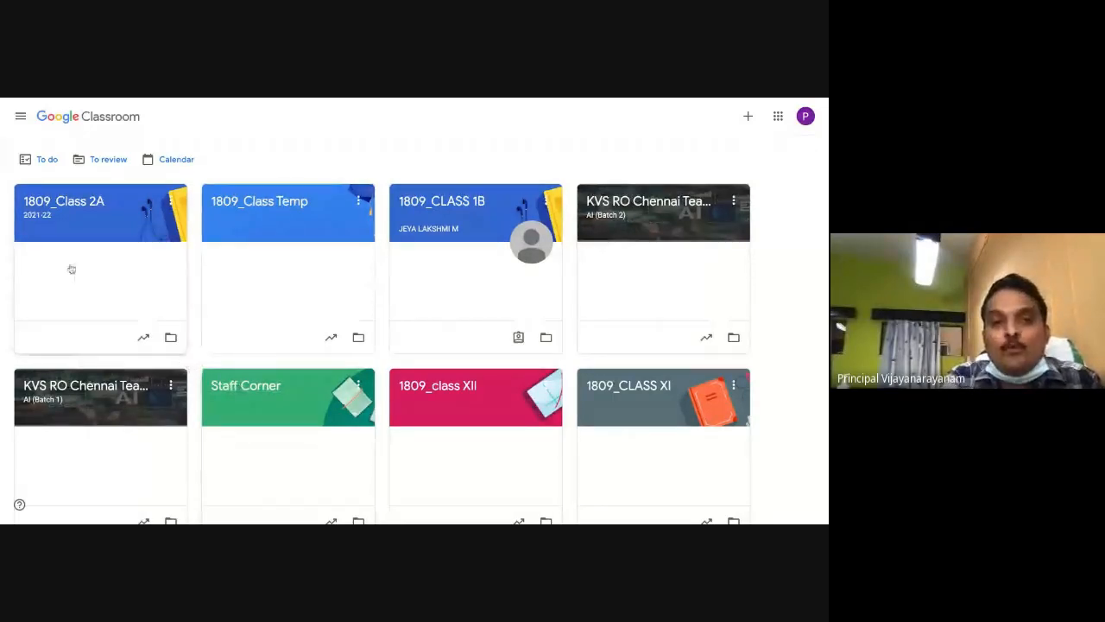
{"action": "left_click", "coordinate": [72, 206]}
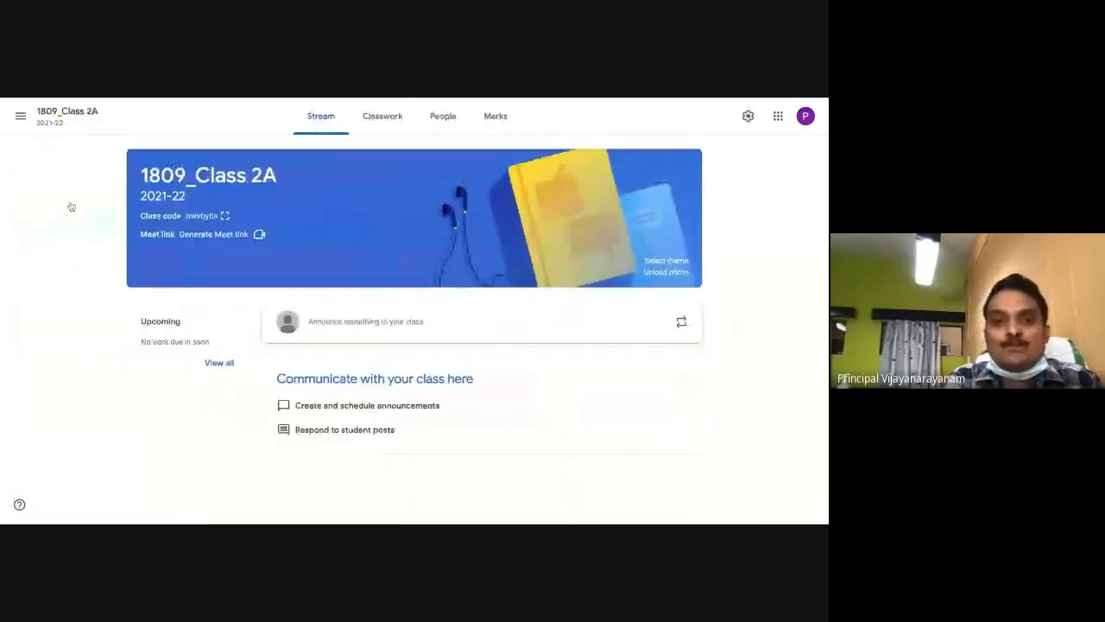
{"action": "left_click", "coordinate": [385, 123]}
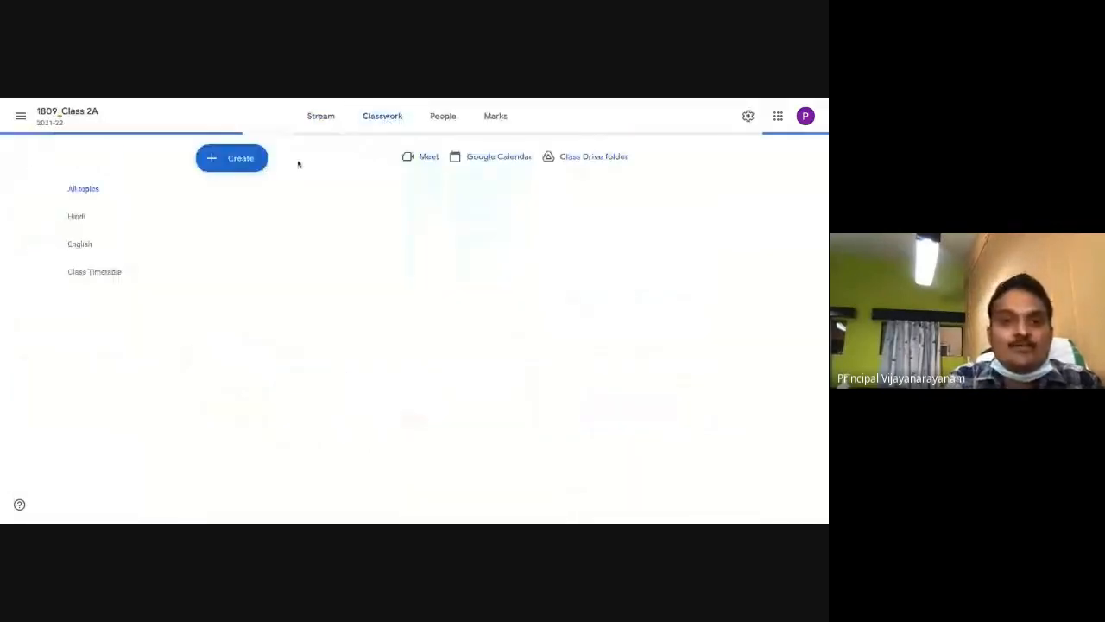
{"action": "left_click", "coordinate": [235, 164]}
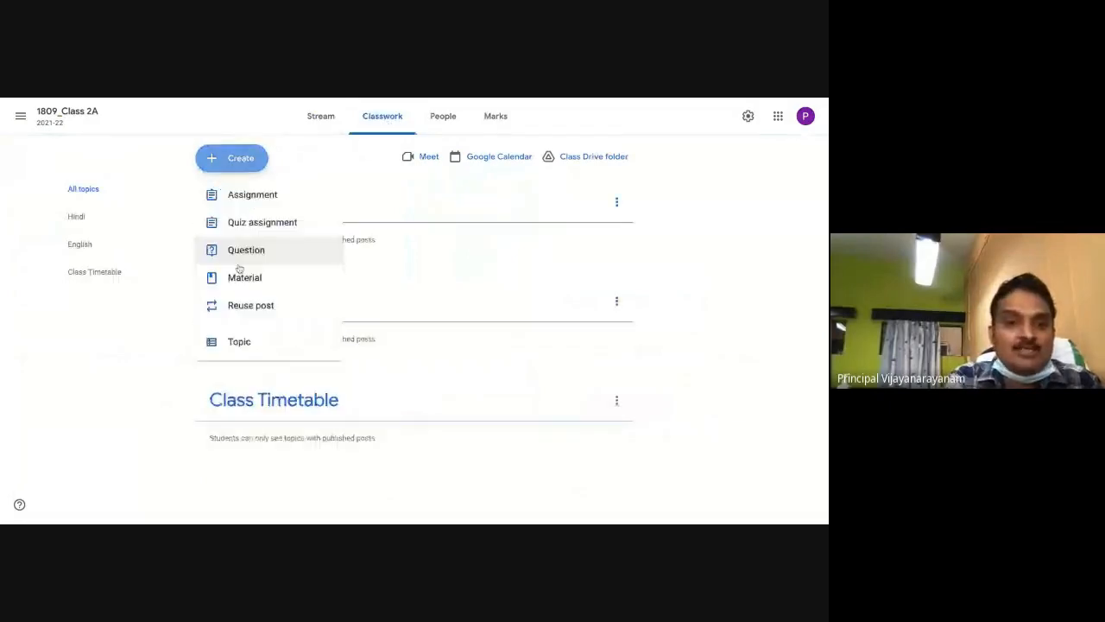
{"action": "left_click", "coordinate": [255, 309]}
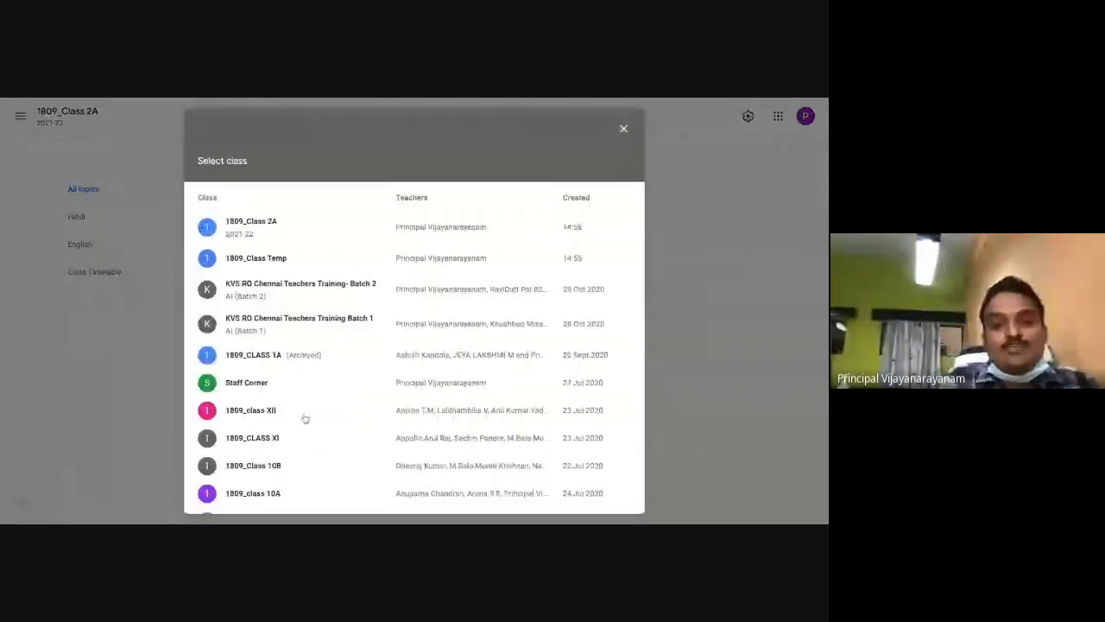
Step: Examine which classes, including archived ones, can supply posts for reuse, and close the class selection without choosing one
{"action": "scroll", "coordinate": [305, 418], "scroll_direction": "down", "scroll_amount": 1}
{"action": "scroll", "coordinate": [305, 419], "scroll_direction": "down", "scroll_amount": 2}
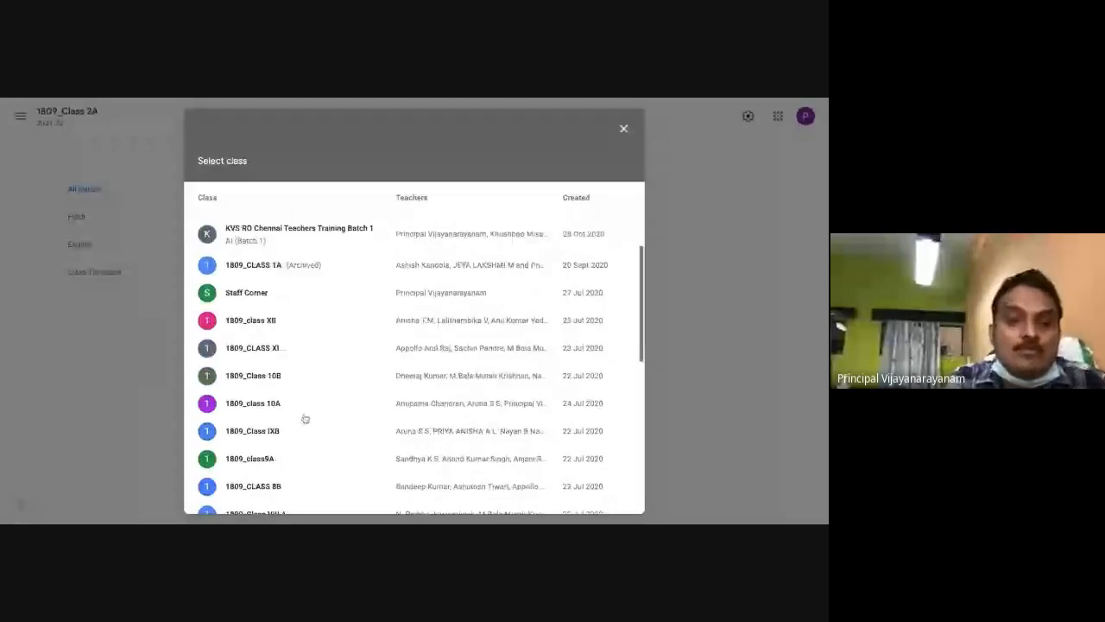
{"action": "scroll", "coordinate": [304, 419], "scroll_direction": "down", "scroll_amount": 10}
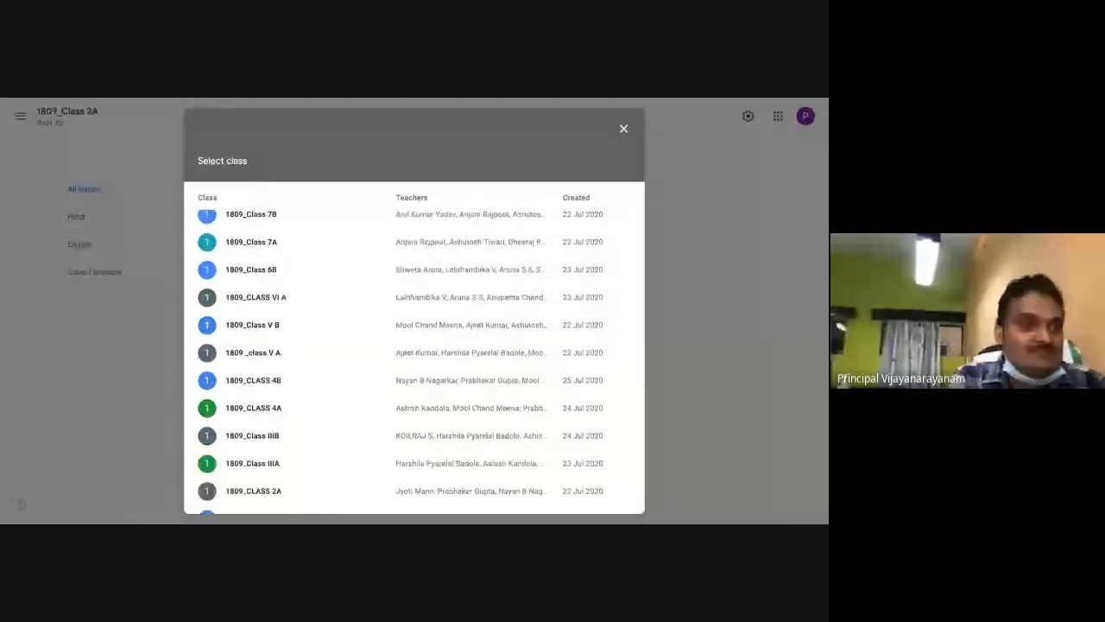
{"action": "scroll", "coordinate": [415, 361], "scroll_direction": "down", "scroll_amount": 1}
{"action": "scroll", "coordinate": [415, 361], "scroll_direction": "down", "scroll_amount": 1}
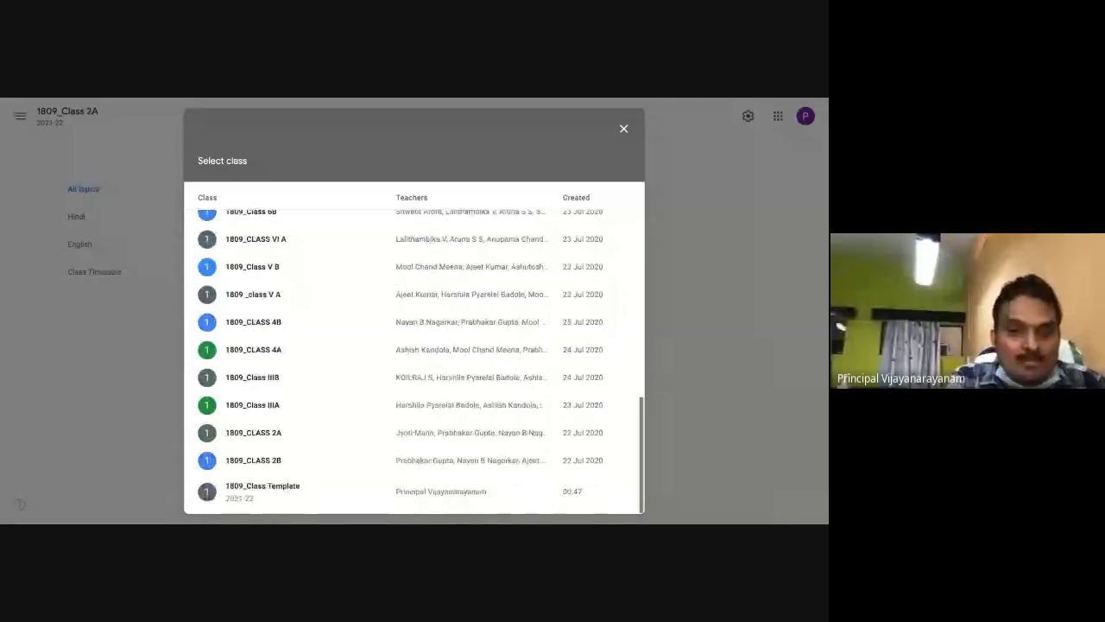
{"action": "scroll", "coordinate": [414, 361], "scroll_direction": "up", "scroll_amount": 3}
{"action": "scroll", "coordinate": [414, 361], "scroll_direction": "up", "scroll_amount": 3}
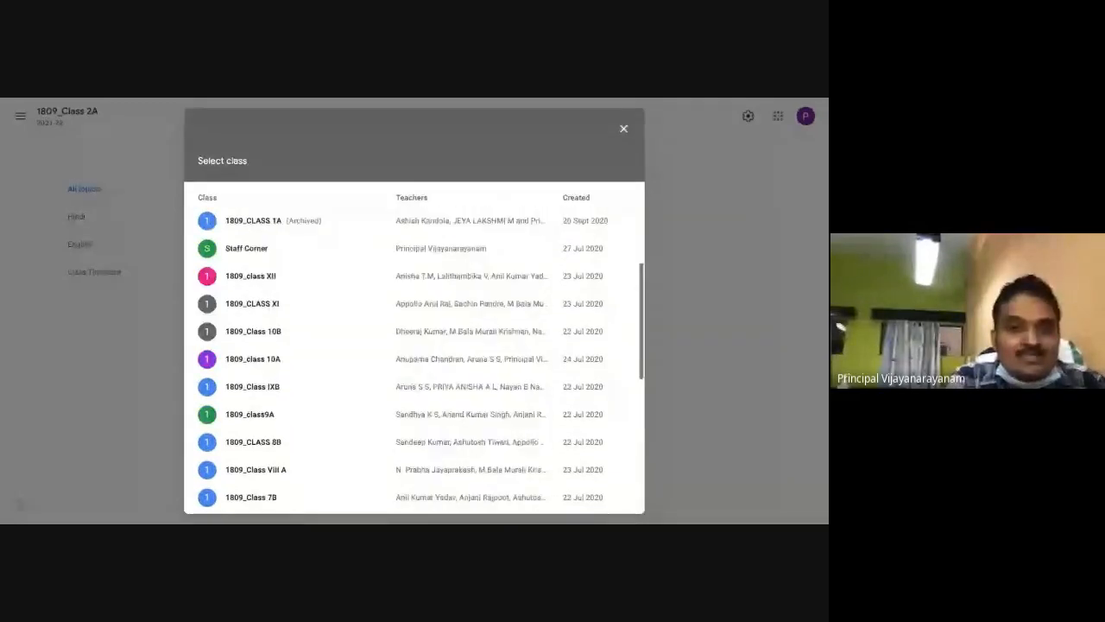
{"action": "scroll", "coordinate": [414, 361], "scroll_direction": "up", "scroll_amount": 1}
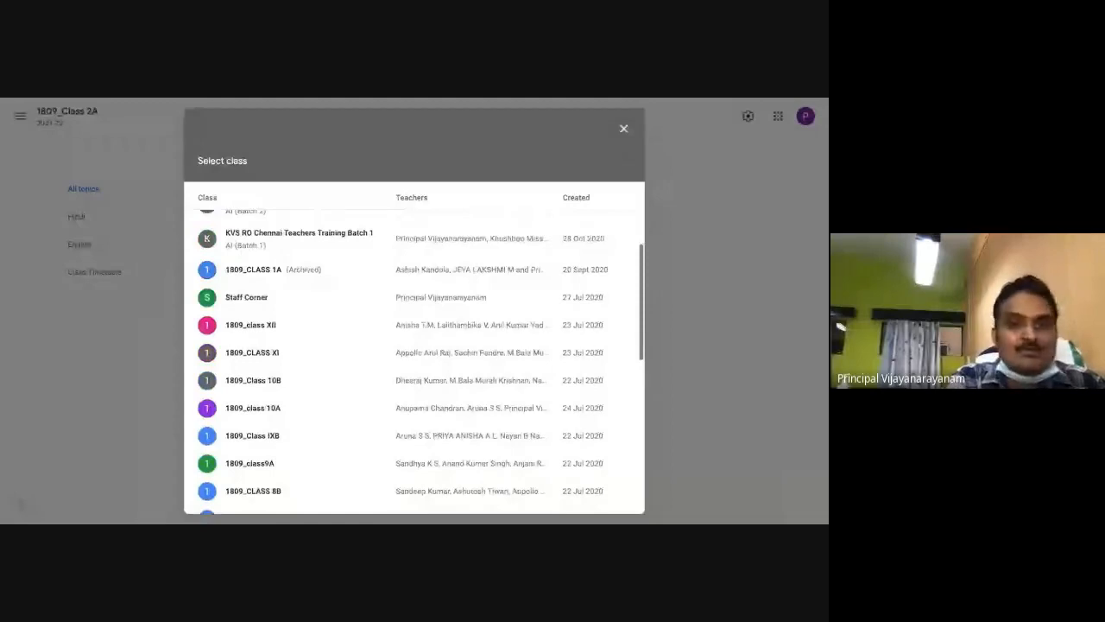
{"action": "scroll", "coordinate": [508, 218], "scroll_direction": "up", "scroll_amount": 1}
{"action": "left_click", "coordinate": [623, 128]}
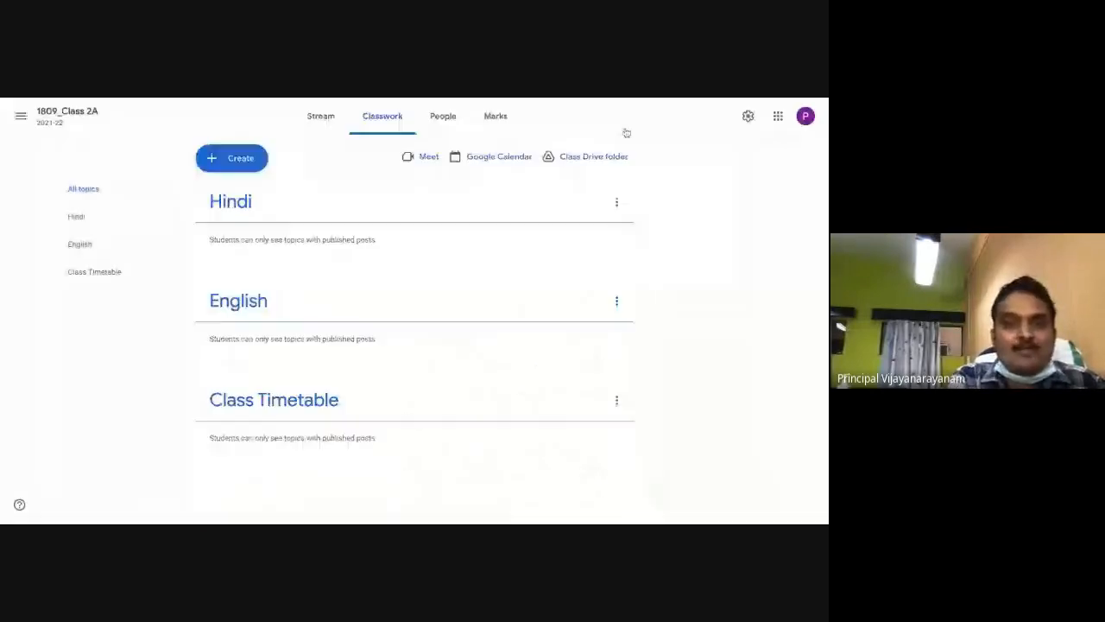
Step: Go back to the stream of 1809_Class 2A and return to the overview of all classes
{"action": "left_click", "coordinate": [63, 122]}
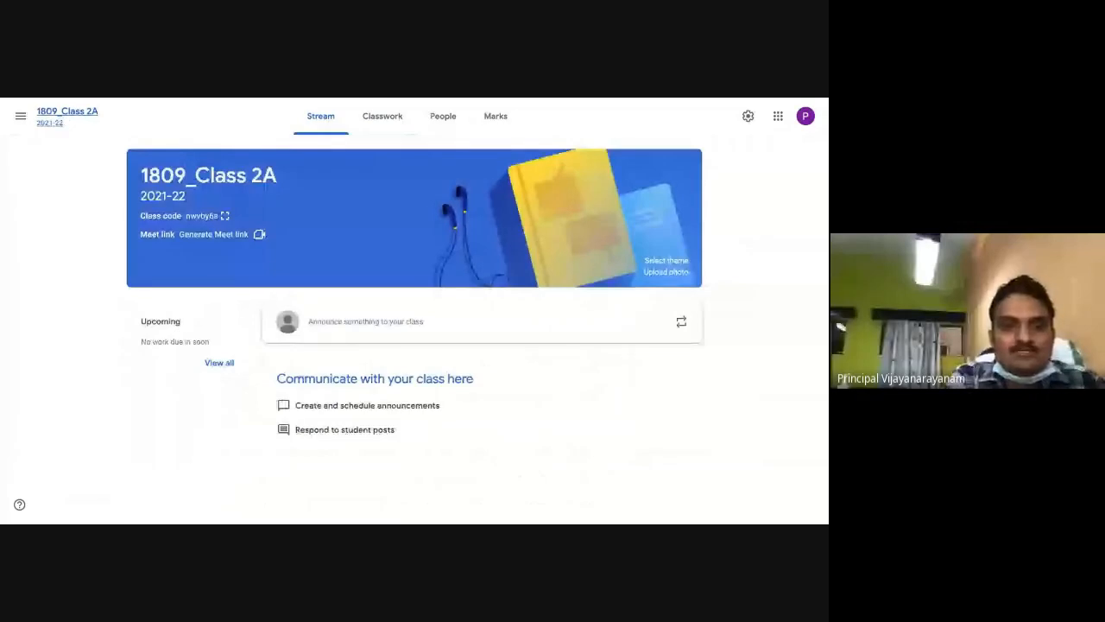
{"action": "left_click", "coordinate": [20, 117]}
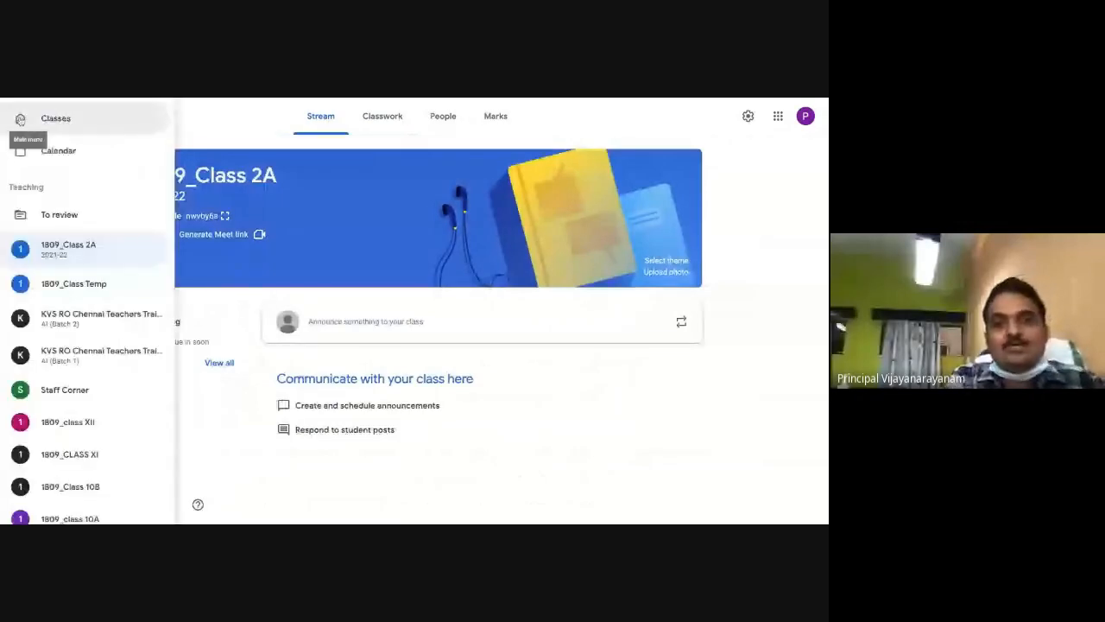
{"action": "left_click", "coordinate": [62, 118]}
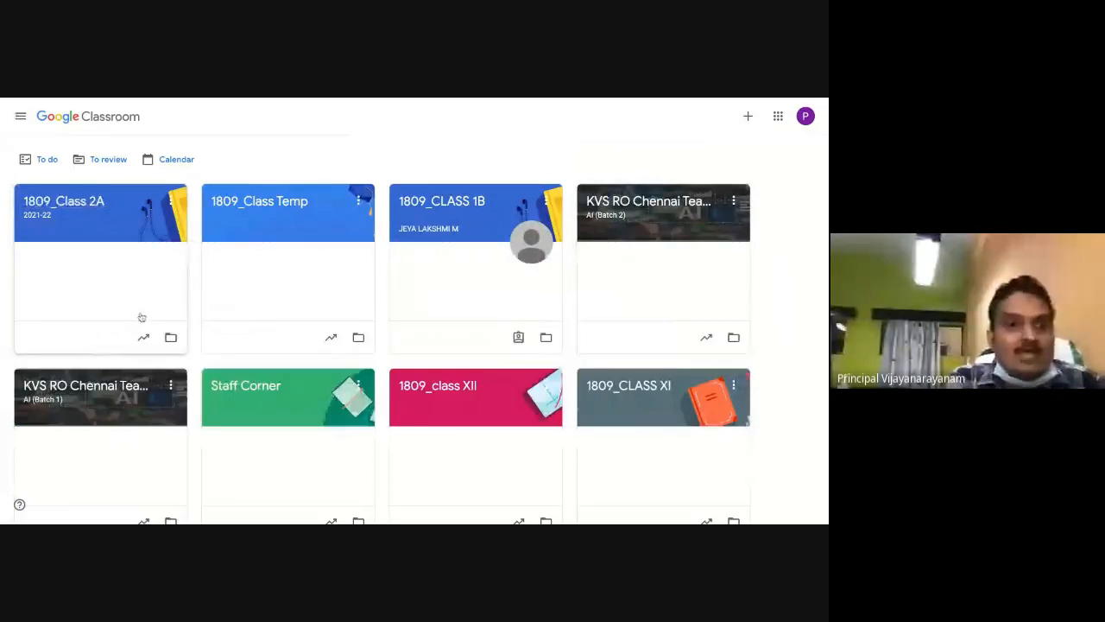
{"action": "left_click", "coordinate": [64, 202]}
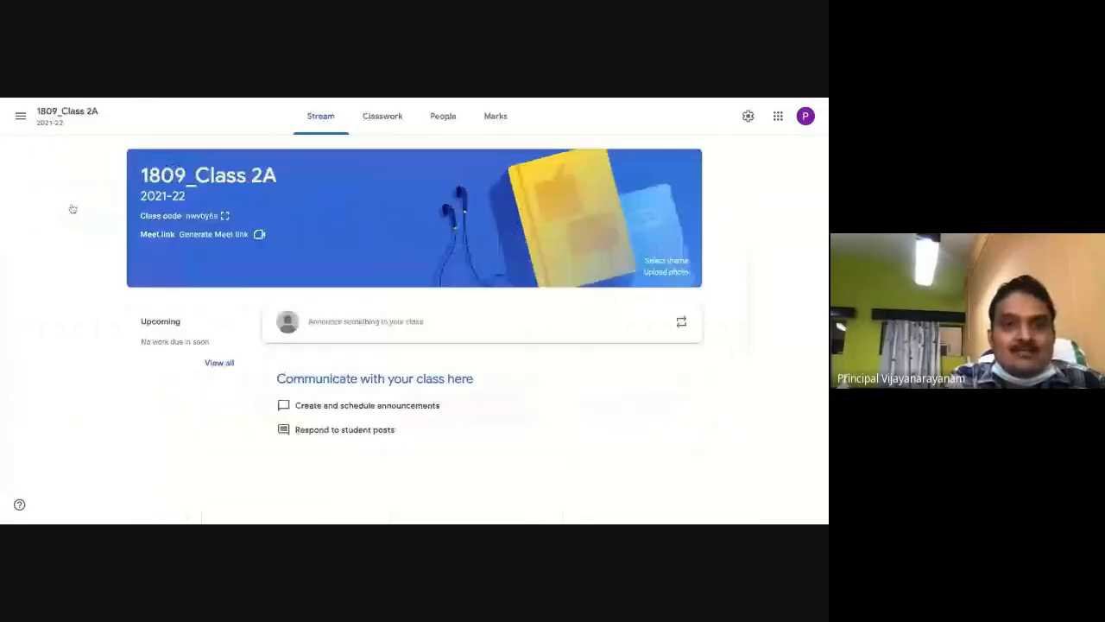
{"action": "left_click", "coordinate": [399, 121]}
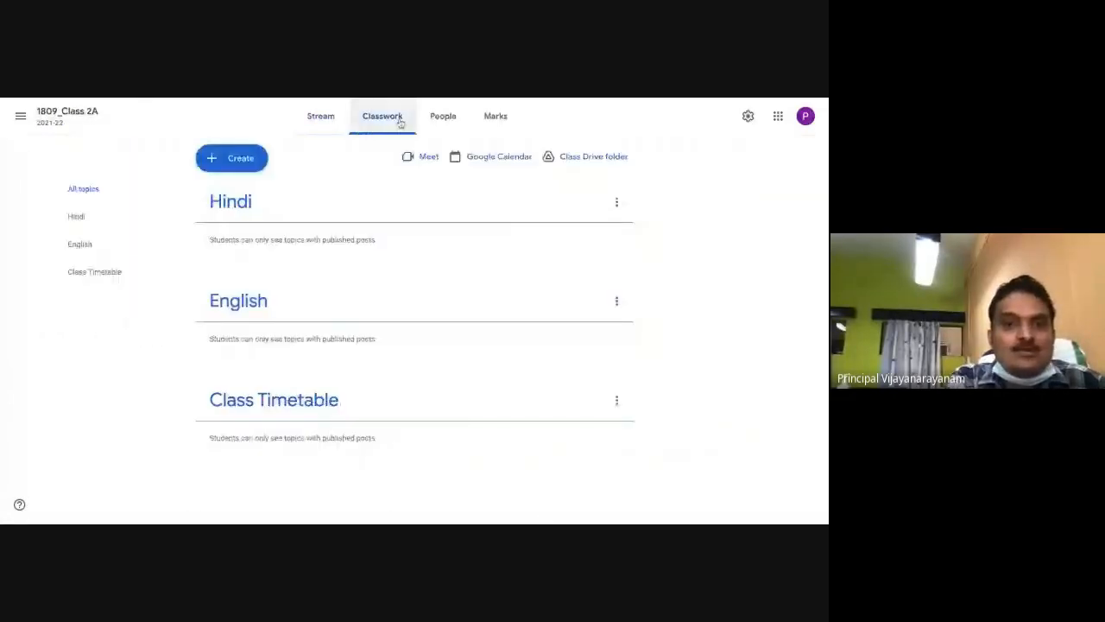
{"action": "left_click", "coordinate": [246, 161]}
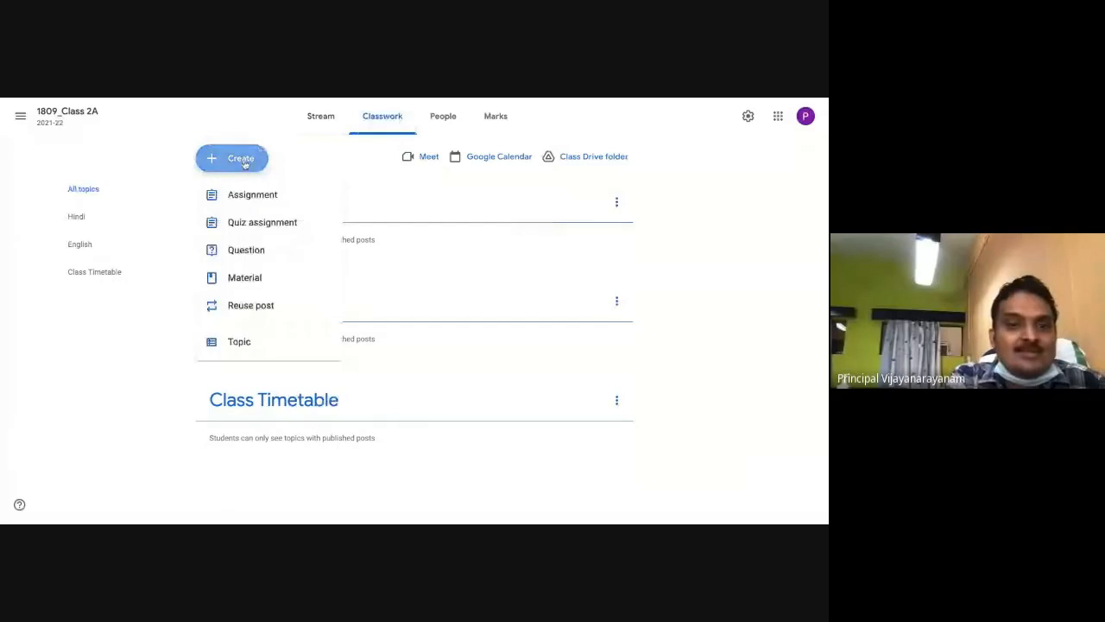
{"action": "left_click", "coordinate": [252, 311]}
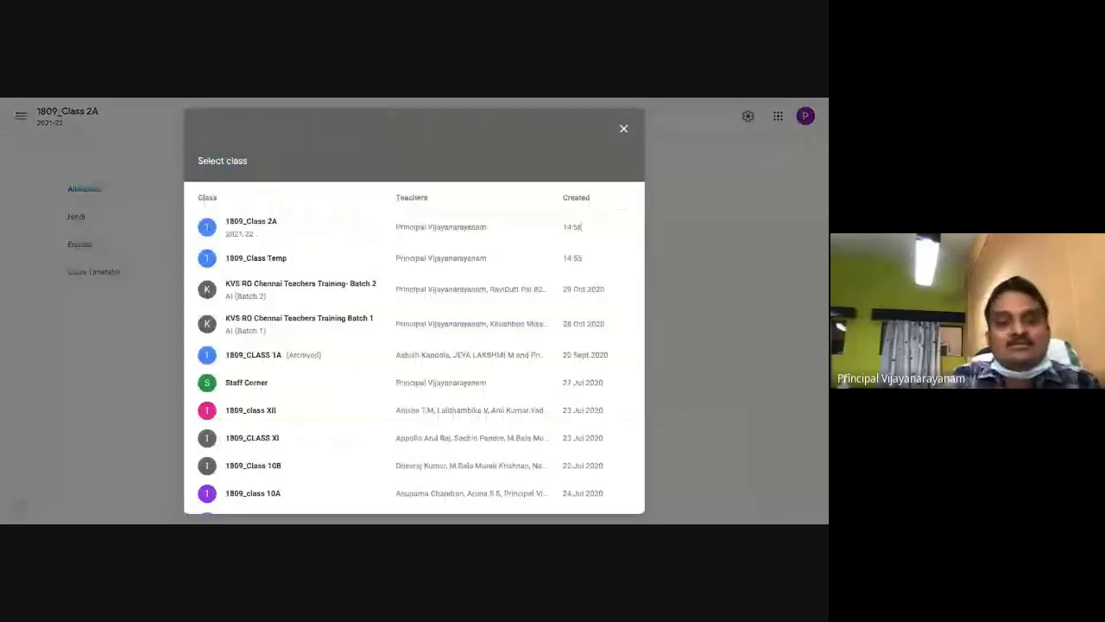
Step: Look through the available source classes and choose the archived 1809_CLASS 1A
{"action": "scroll", "coordinate": [403, 354], "scroll_direction": "down", "scroll_amount": 1}
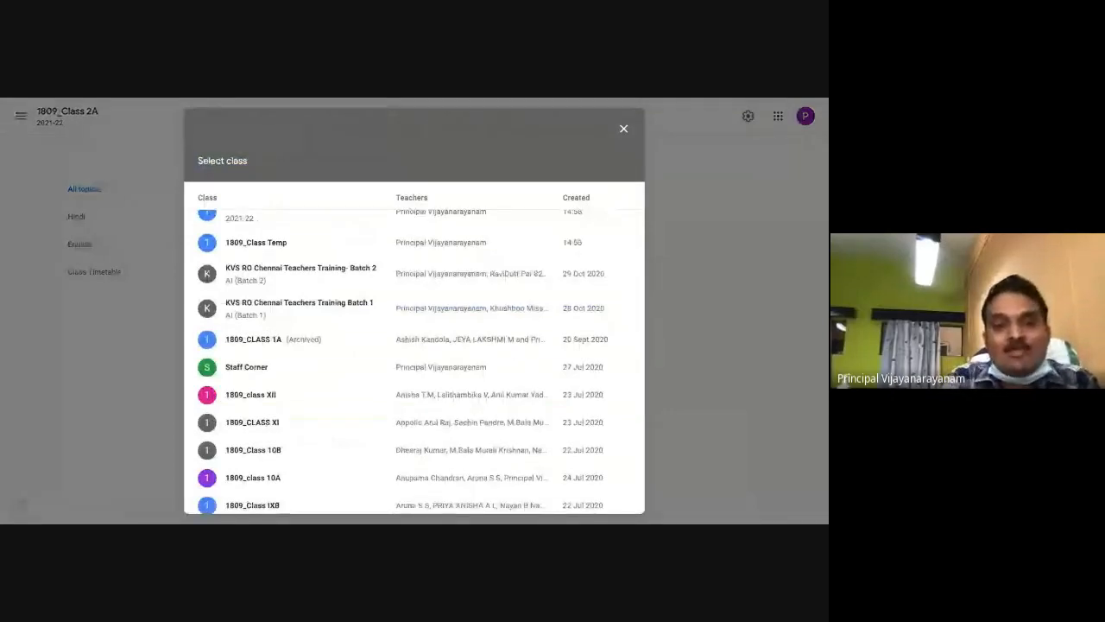
{"action": "scroll", "coordinate": [415, 354], "scroll_direction": "down", "scroll_amount": 3}
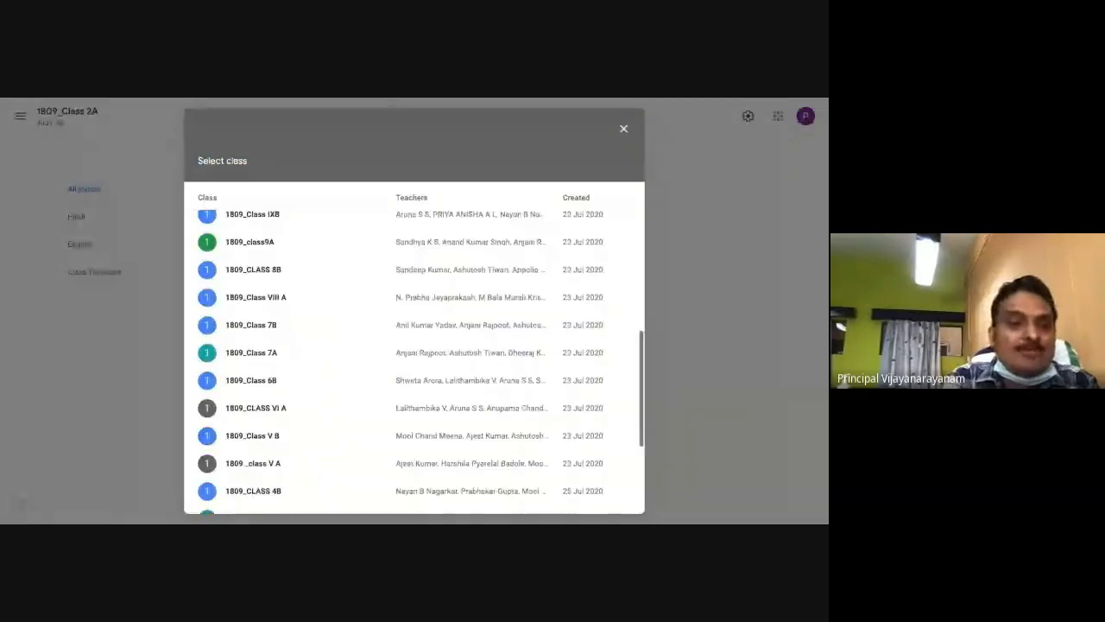
{"action": "scroll", "coordinate": [414, 354], "scroll_direction": "down", "scroll_amount": 2}
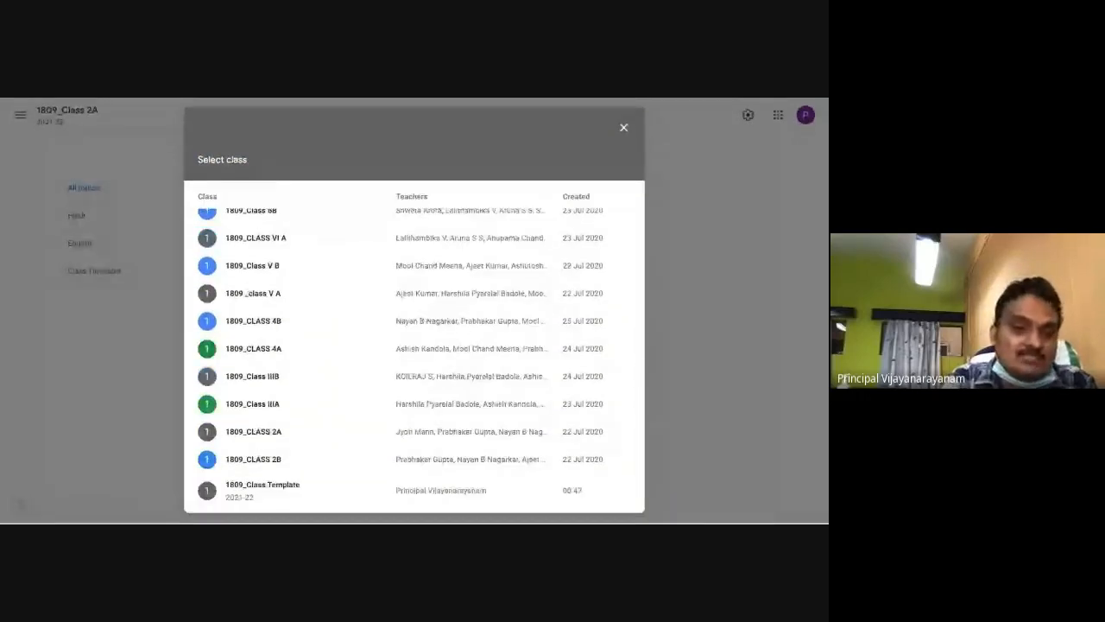
{"action": "scroll", "coordinate": [414, 354], "scroll_direction": "up", "scroll_amount": 1}
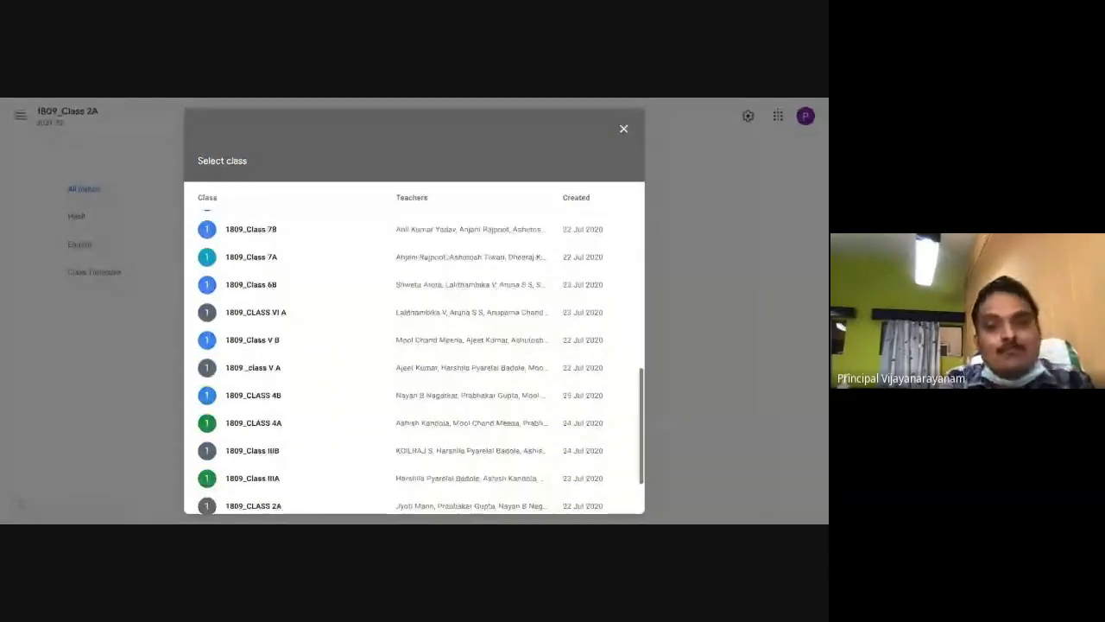
{"action": "scroll", "coordinate": [414, 354], "scroll_direction": "up", "scroll_amount": 2}
{"action": "scroll", "coordinate": [259, 285], "scroll_direction": "up", "scroll_amount": 2}
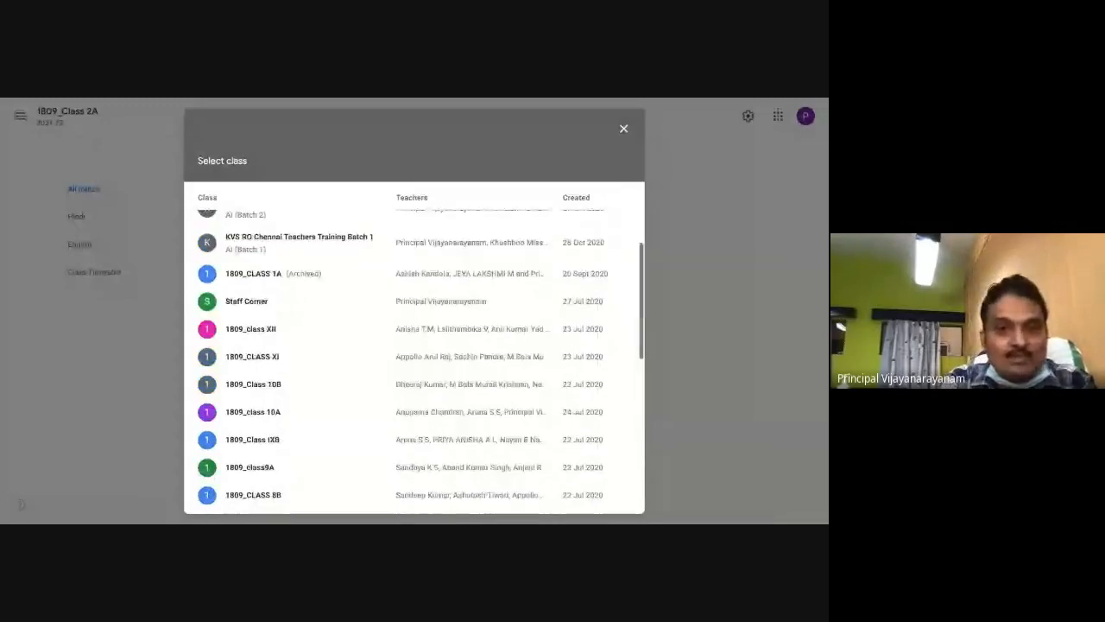
{"action": "left_click", "coordinate": [275, 278]}
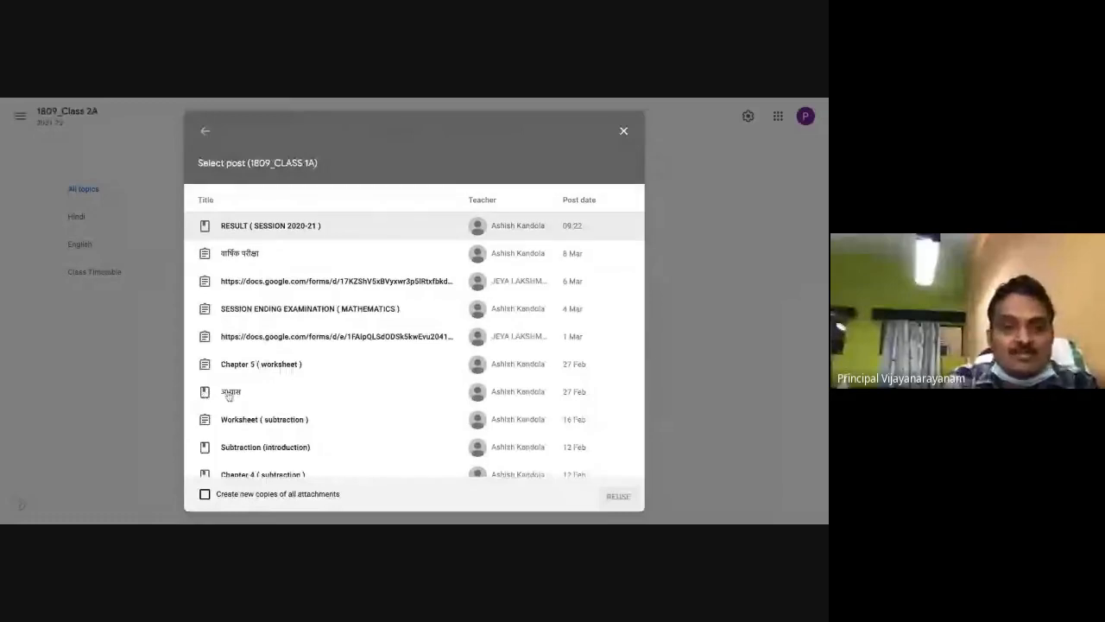
Step: Reuse the "Chapter 5 ( worksheet )" assignment without creating new copies of its attachments
{"action": "left_click", "coordinate": [229, 394]}
{"action": "left_click", "coordinate": [243, 365]}
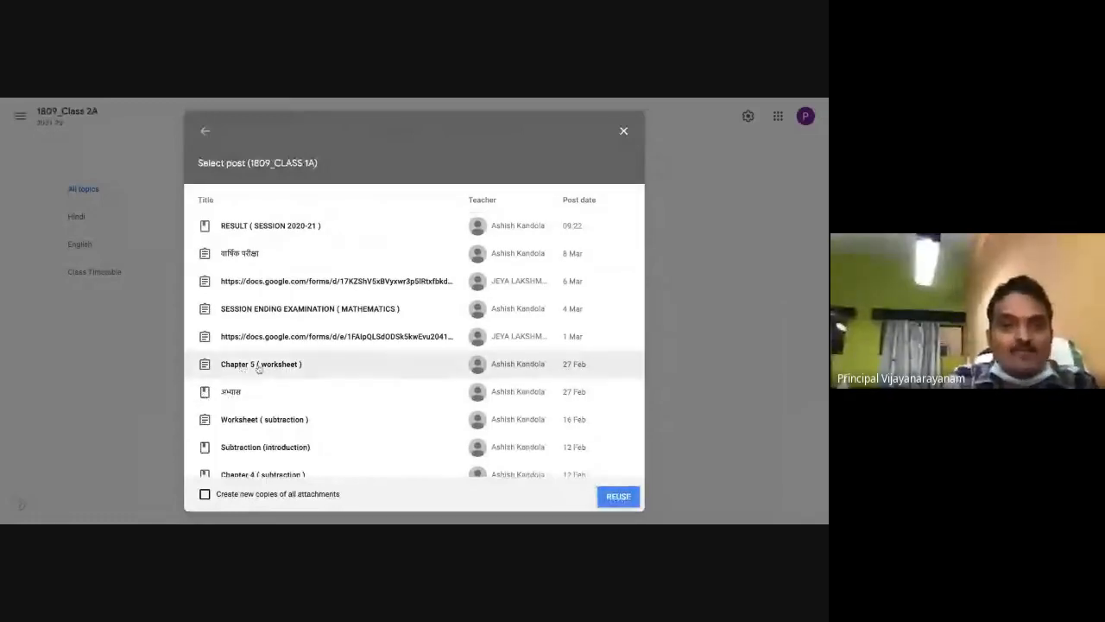
{"action": "left_click", "coordinate": [613, 498]}
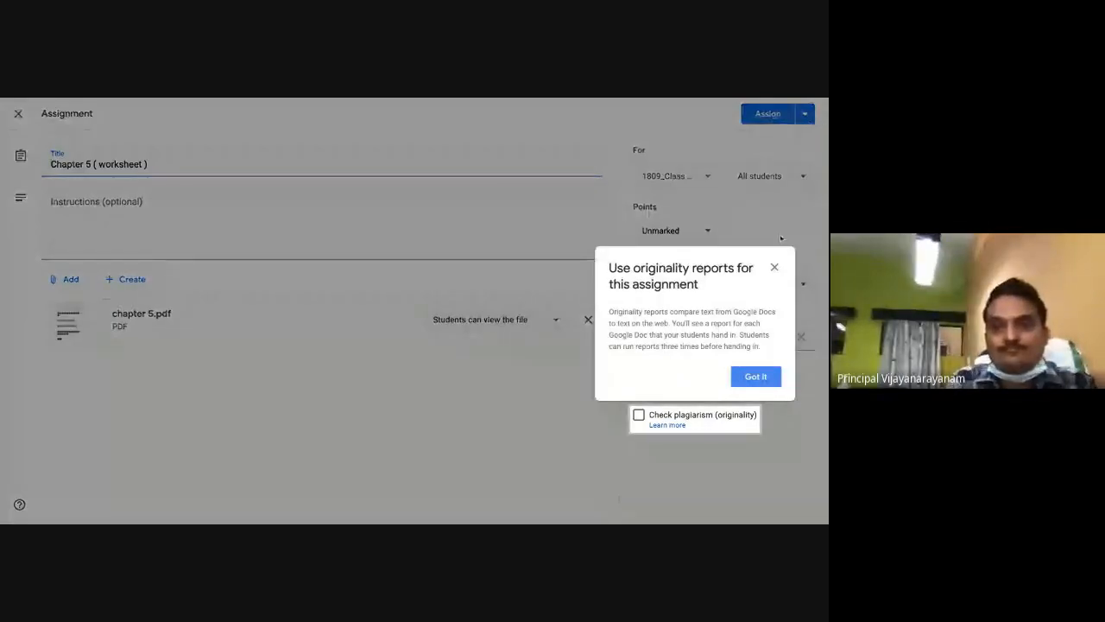
Step: Dismiss the originality reports tip, save the reused Chapter 5 worksheet as a draft, and return to the overview of all classes
{"action": "left_click", "coordinate": [760, 381]}
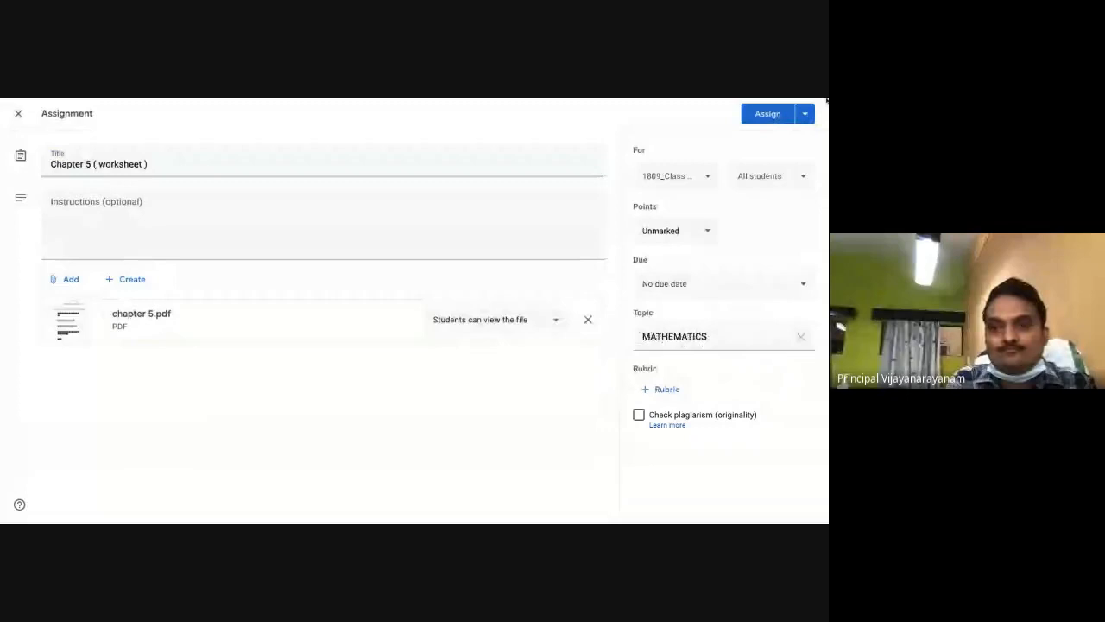
{"action": "left_click", "coordinate": [805, 113]}
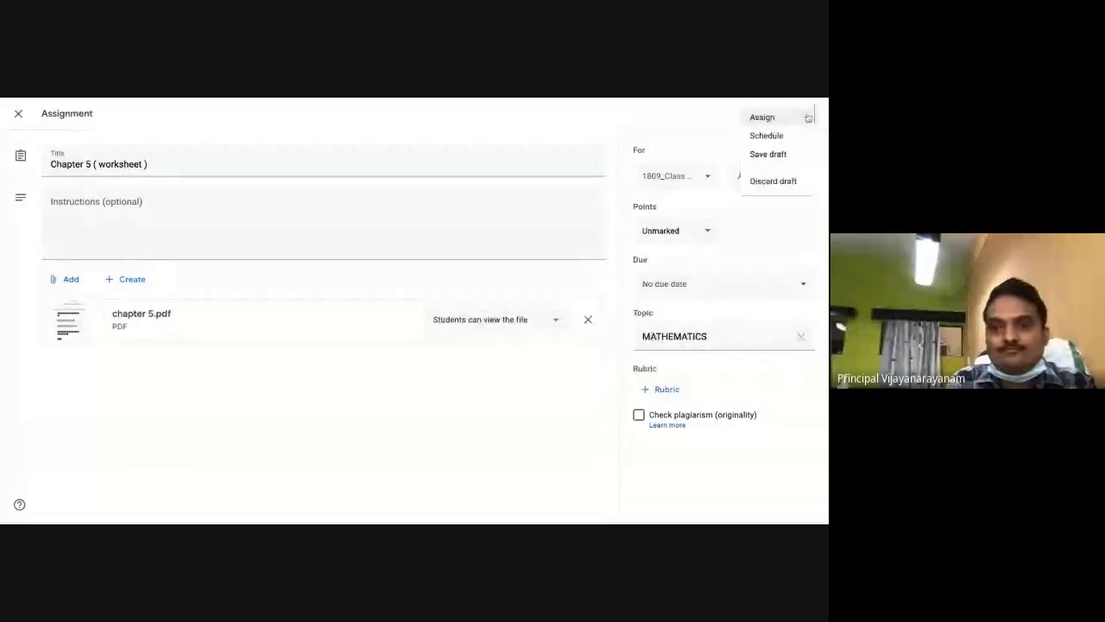
{"action": "left_click", "coordinate": [768, 155]}
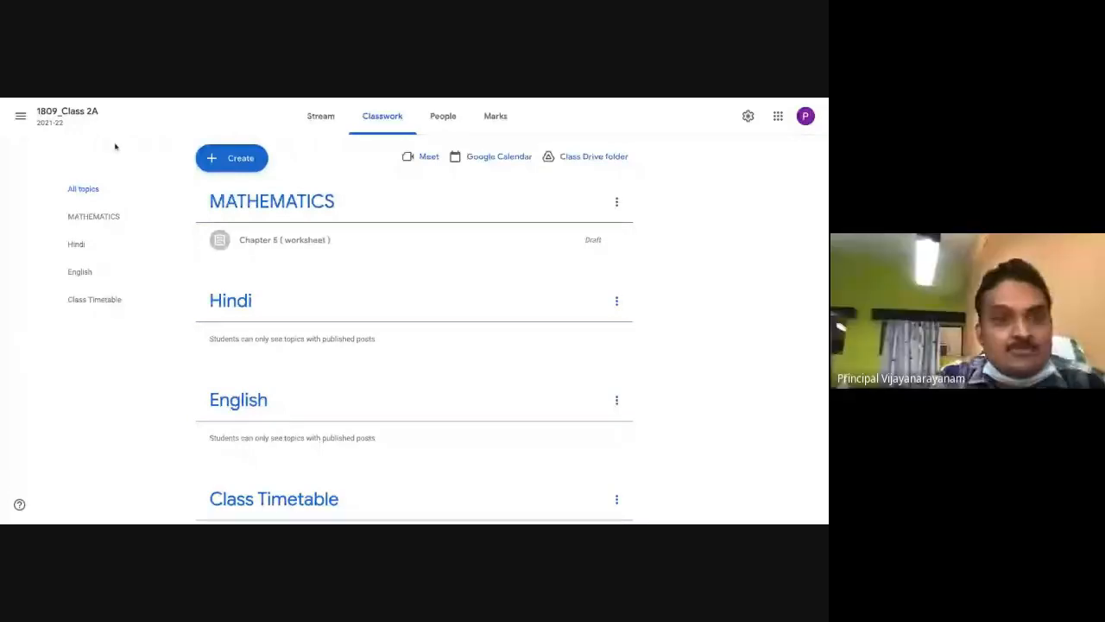
{"action": "left_click", "coordinate": [21, 117]}
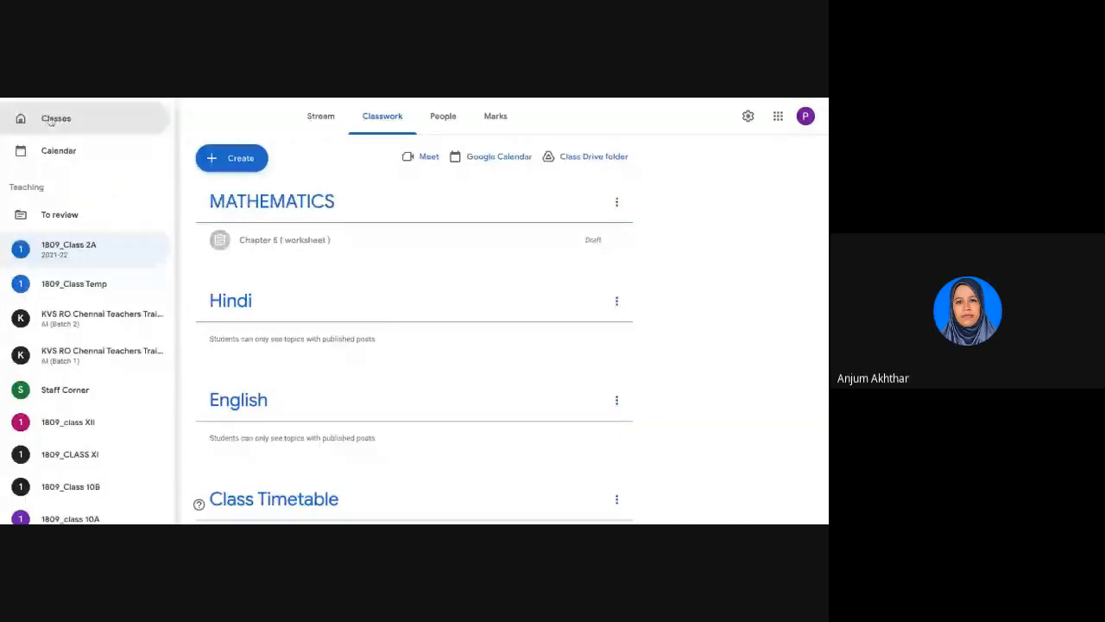
{"action": "left_click", "coordinate": [51, 121]}
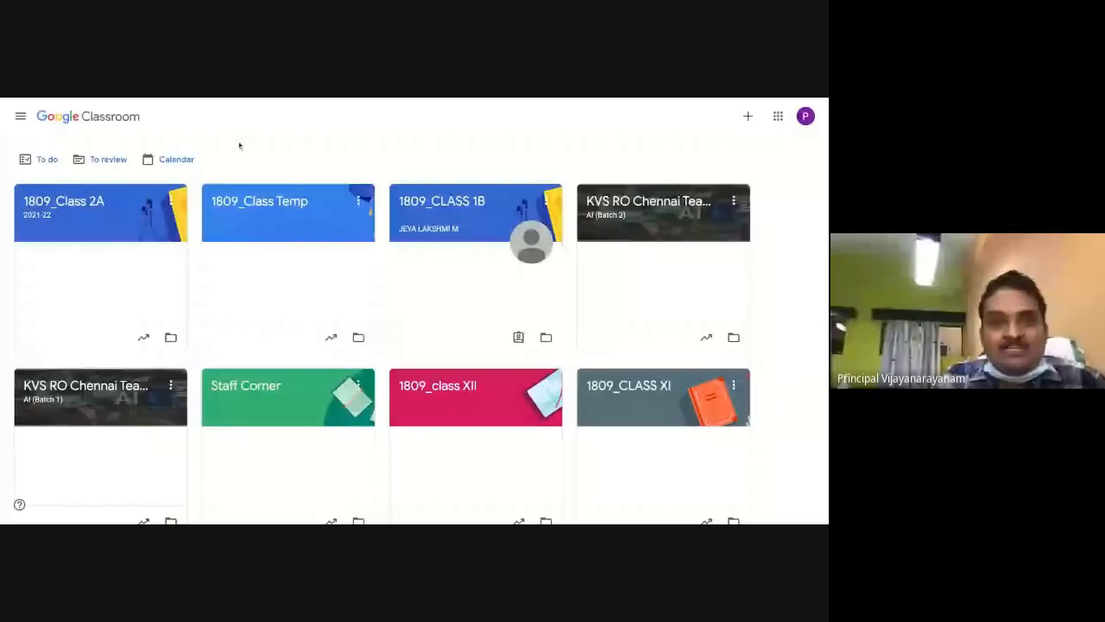
Step: Switch to Google Drive and open the Classroom folder in My Drive to view the class folders
{"action": "left_click", "coordinate": [777, 118]}
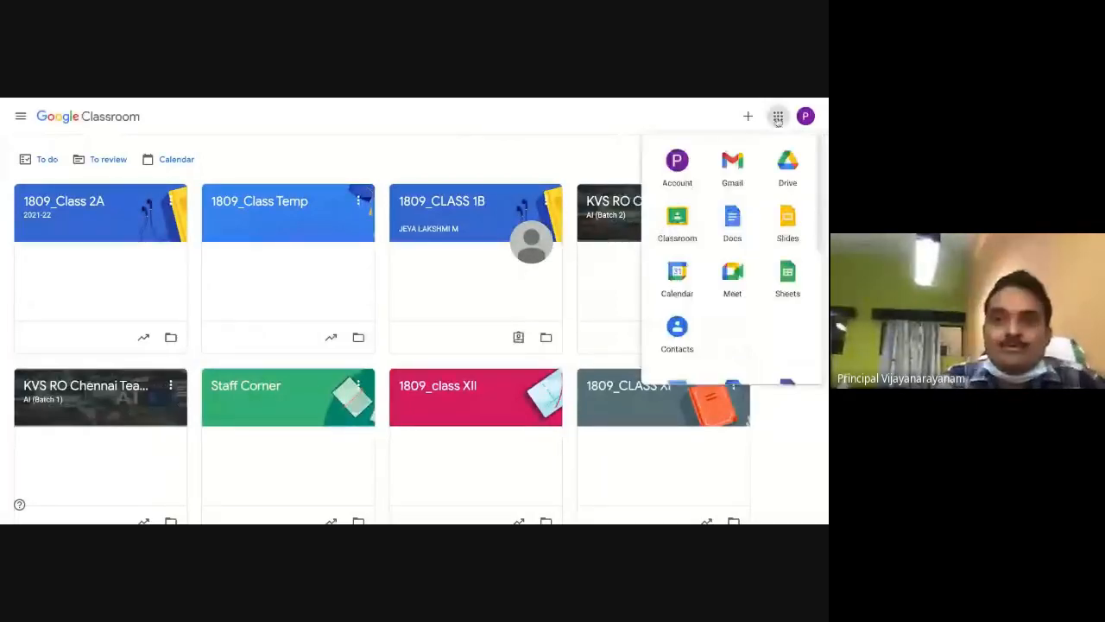
{"action": "left_click", "coordinate": [786, 168]}
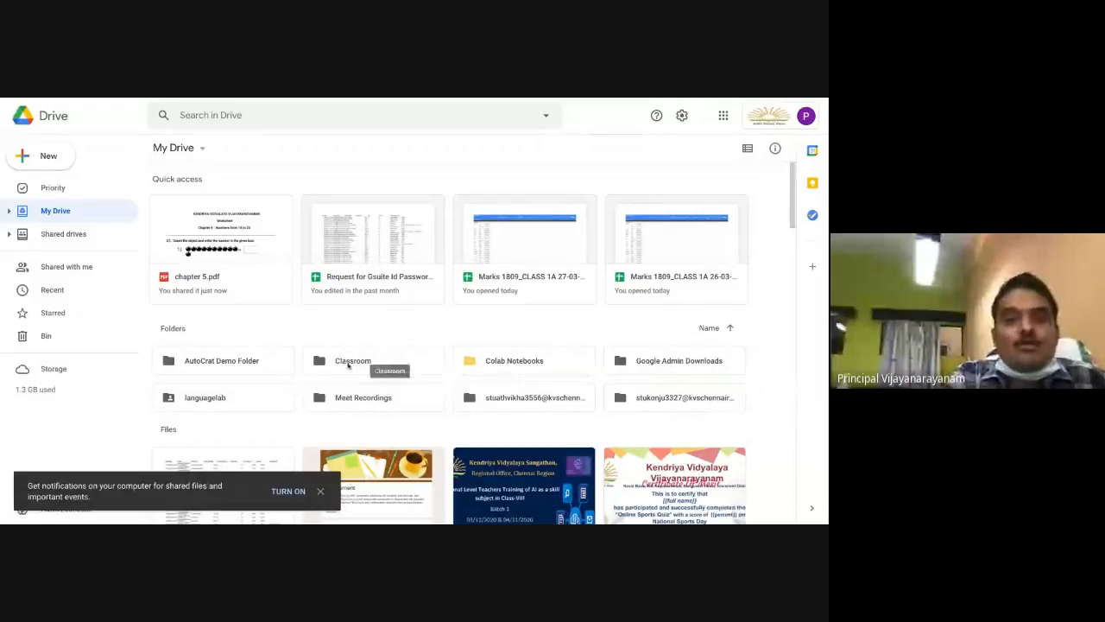
{"action": "left_click", "coordinate": [347, 365]}
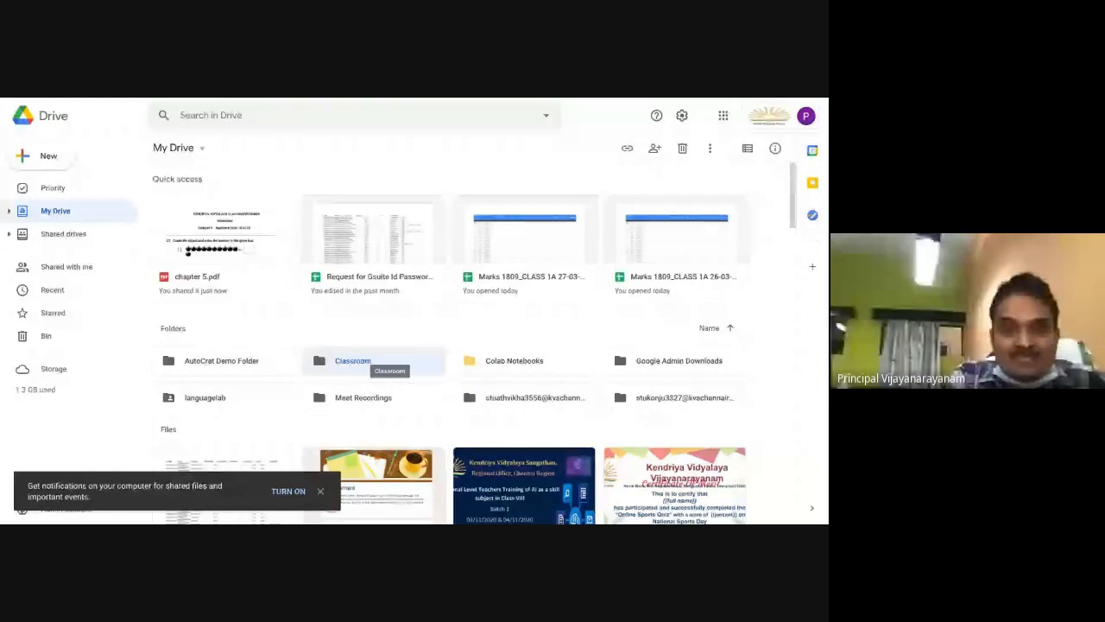
{"action": "double_click", "coordinate": [360, 354]}
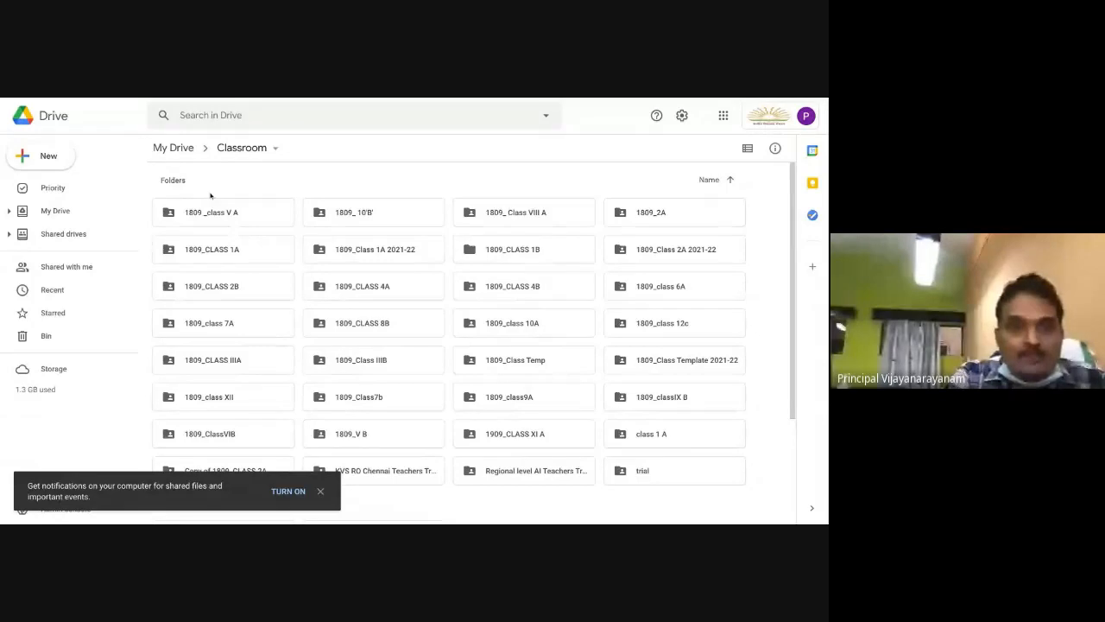
Step: Check the shared drives, dismissing their introduction, and look through the files that others have shared with the account
{"action": "left_click", "coordinate": [52, 240]}
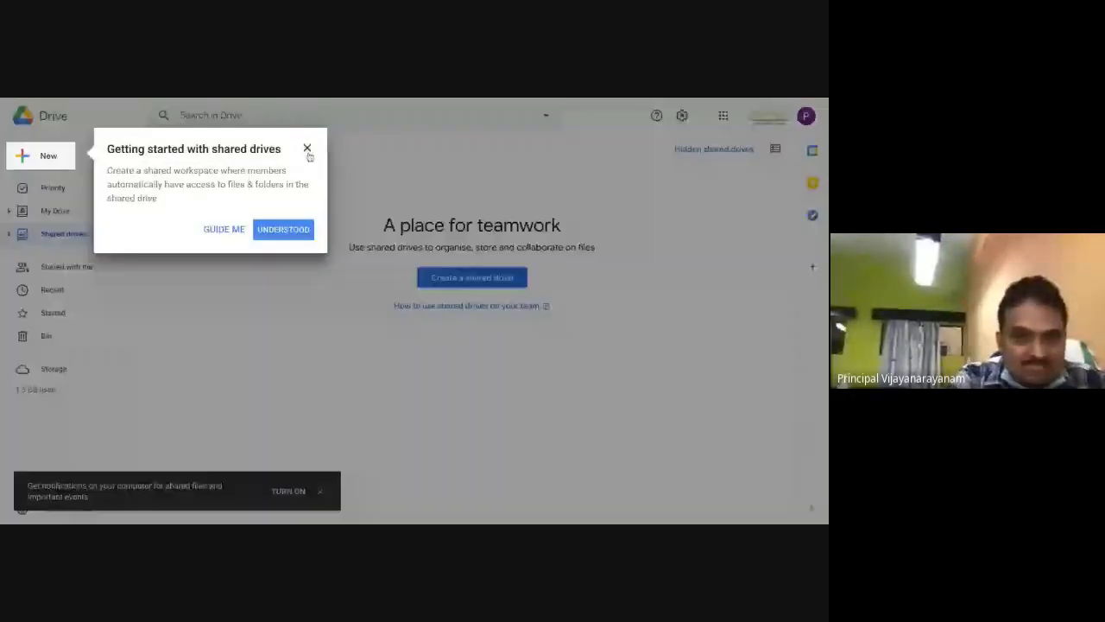
{"action": "left_click", "coordinate": [307, 149]}
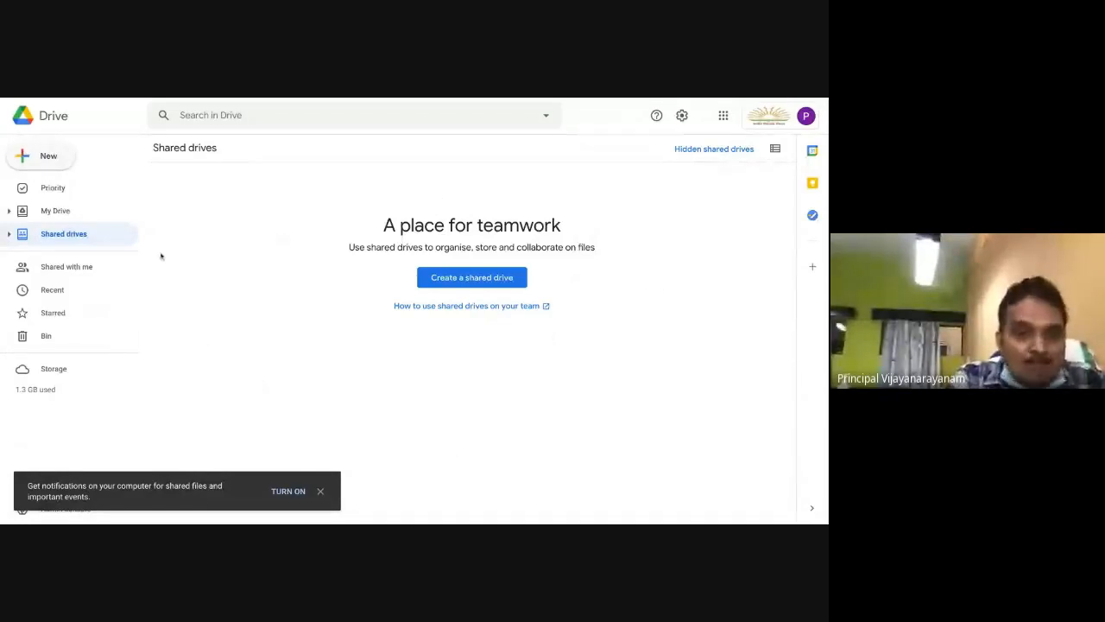
{"action": "left_click", "coordinate": [86, 270]}
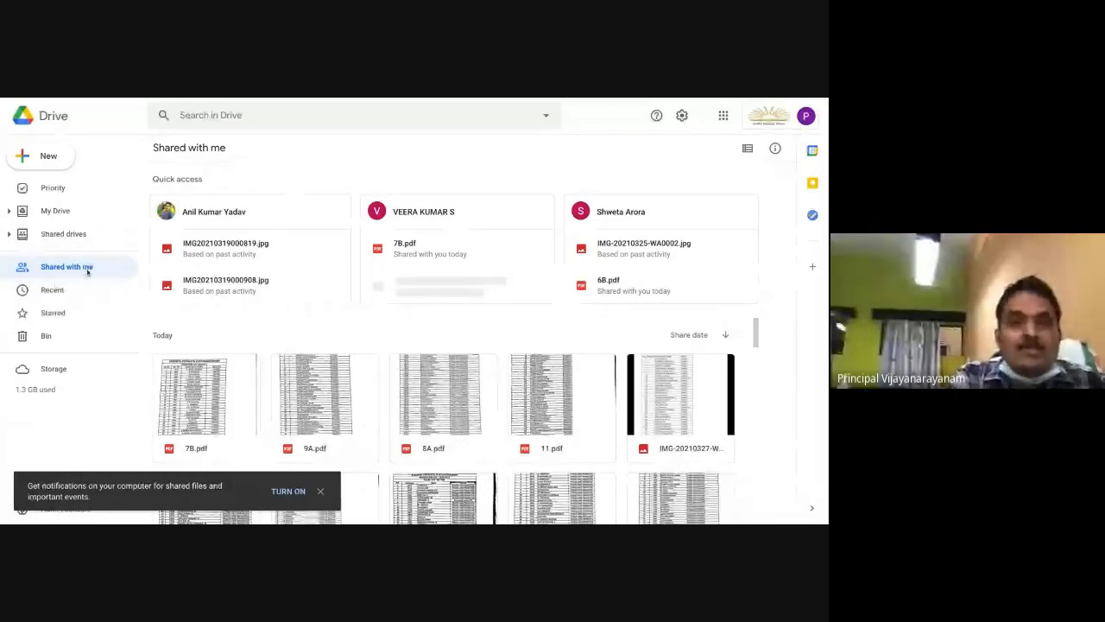
{"action": "scroll", "coordinate": [337, 326], "scroll_direction": "down", "scroll_amount": 1}
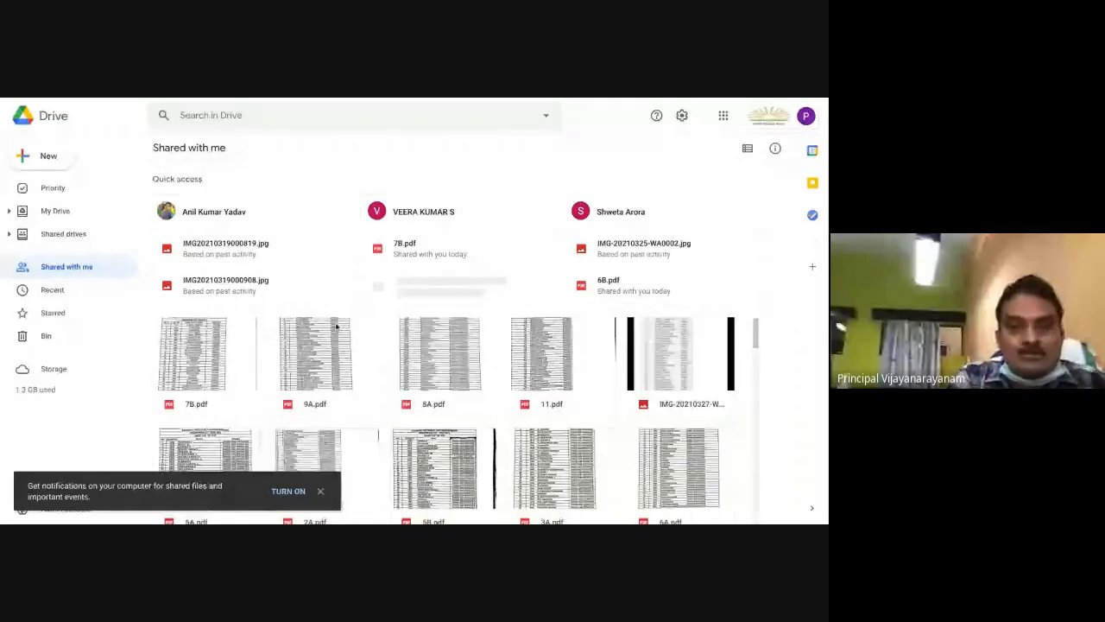
{"action": "scroll", "coordinate": [337, 325], "scroll_direction": "down", "scroll_amount": 3}
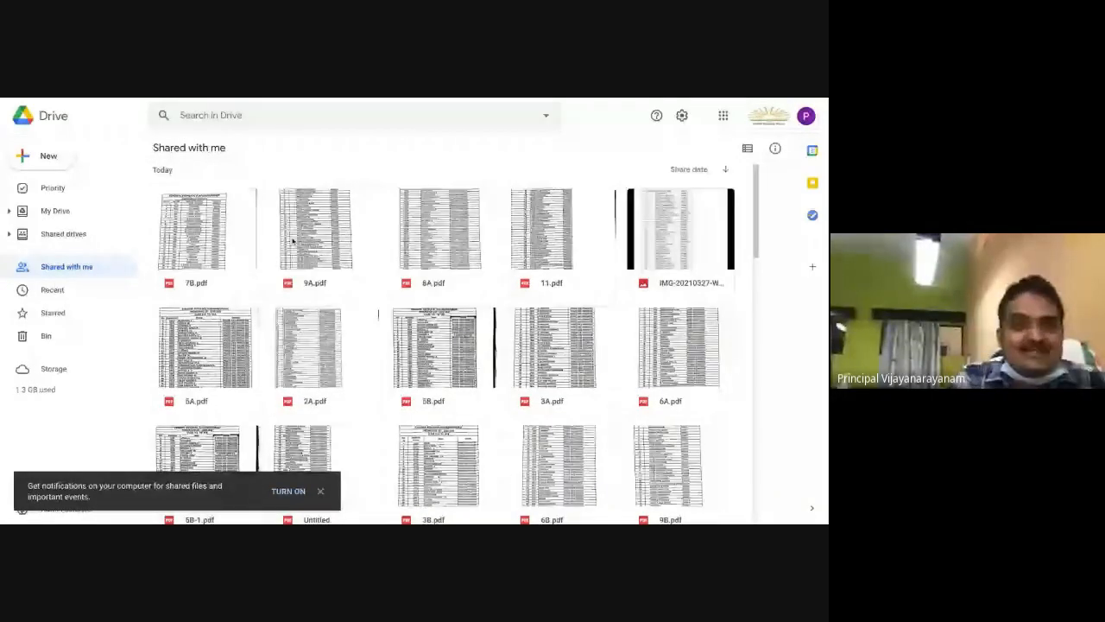
{"action": "scroll", "coordinate": [332, 298], "scroll_direction": "down", "scroll_amount": 4}
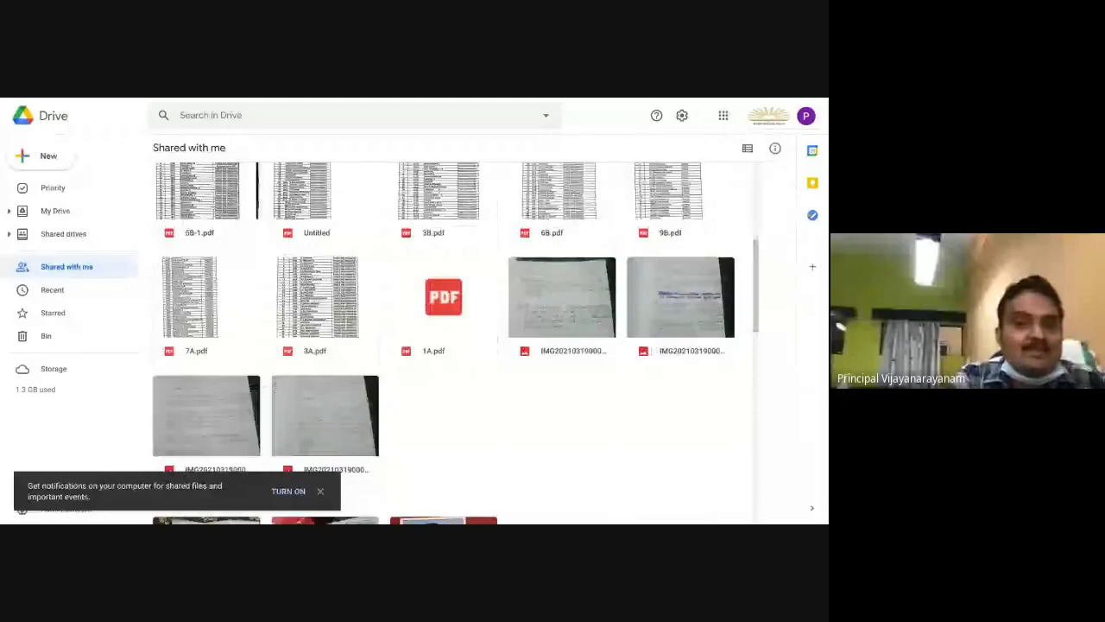
{"action": "scroll", "coordinate": [449, 345], "scroll_direction": "up", "scroll_amount": 5}
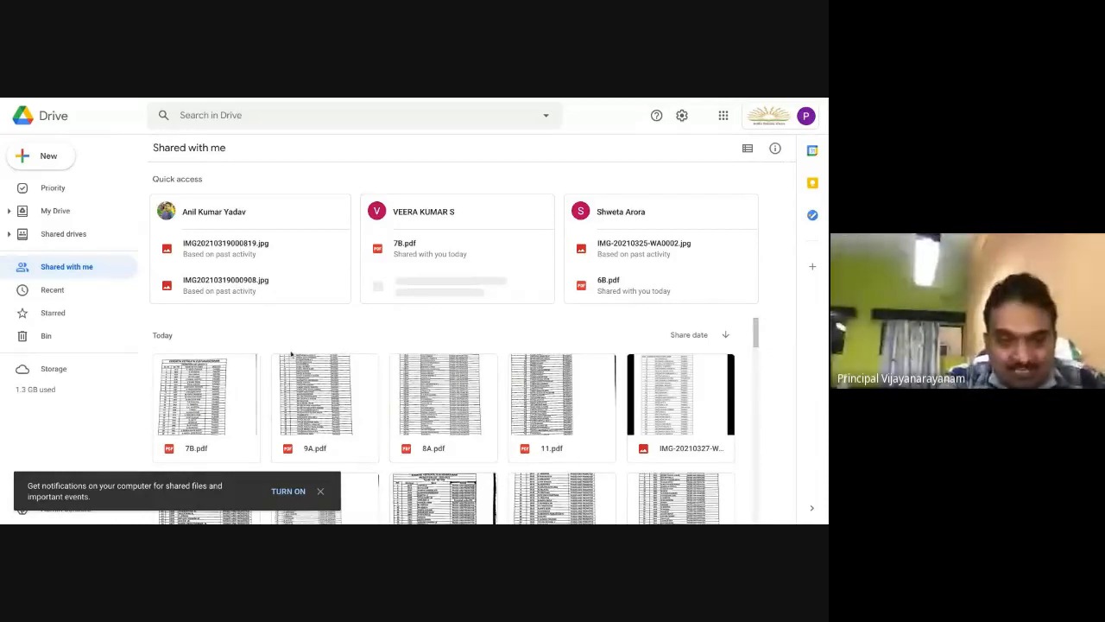
Step: Select 9A.pdf among the files shared today and look over the other class PDFs around it
{"action": "left_click", "coordinate": [363, 461]}
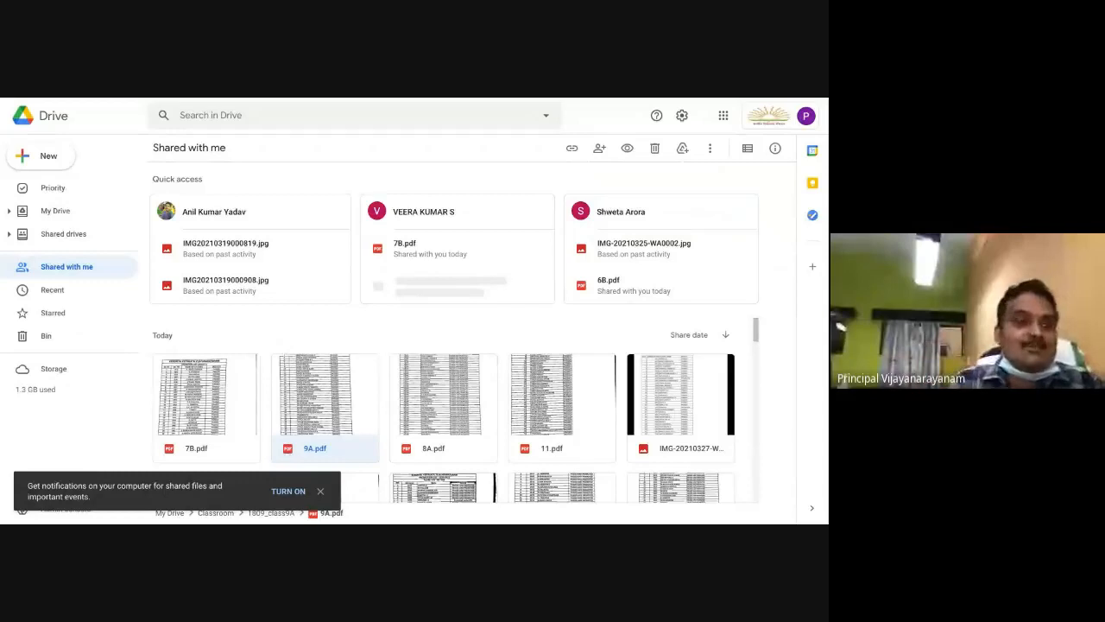
{"action": "scroll", "coordinate": [444, 410], "scroll_direction": "down", "scroll_amount": 1}
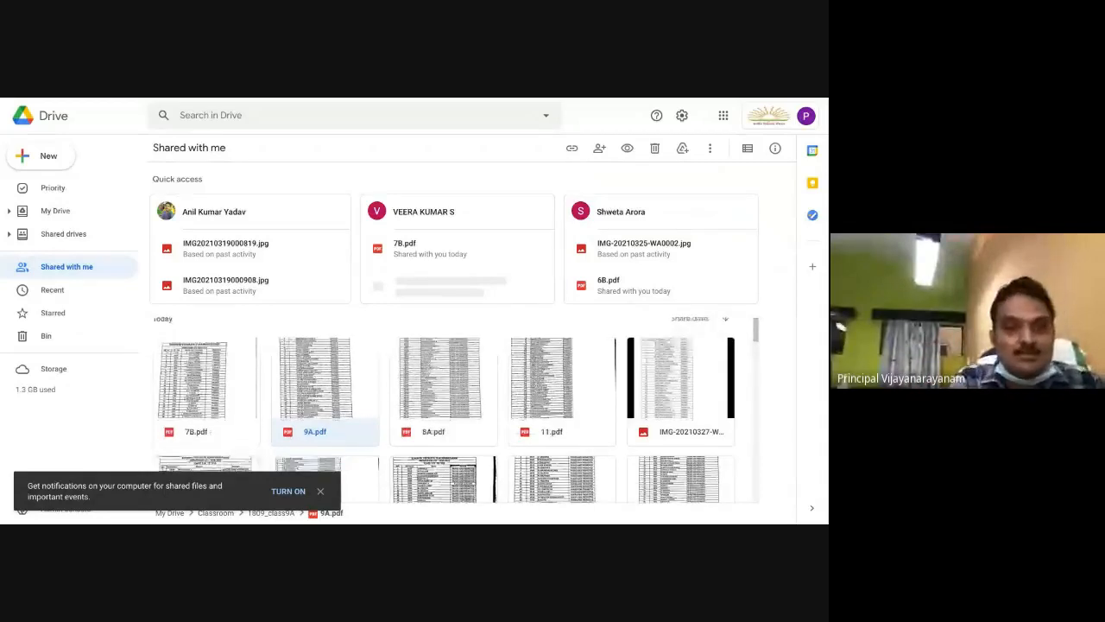
{"action": "scroll", "coordinate": [444, 410], "scroll_direction": "down", "scroll_amount": 3}
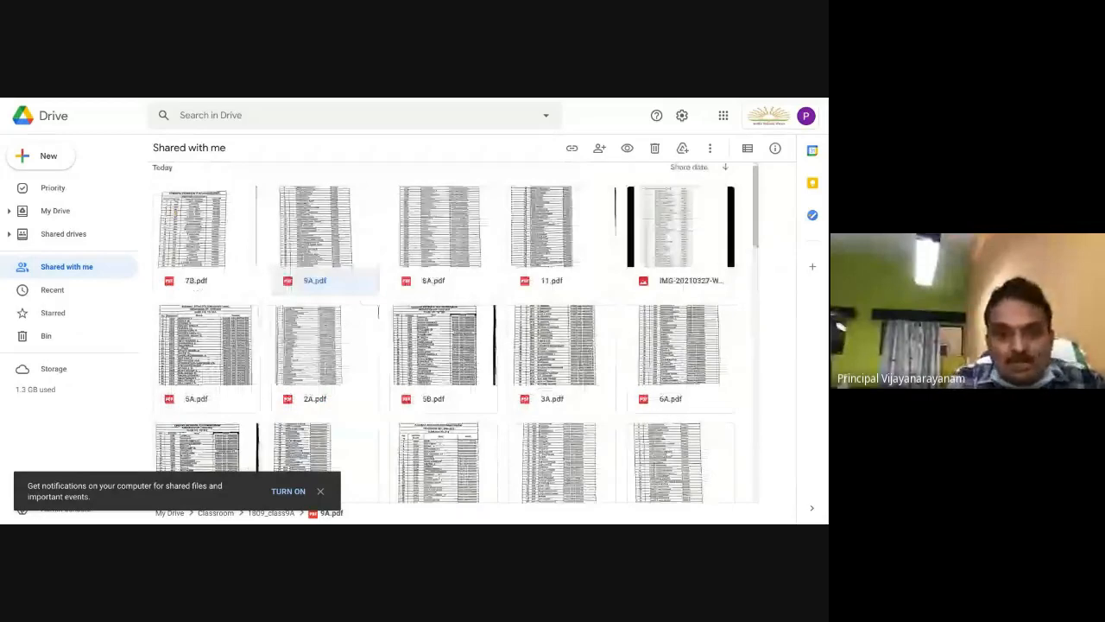
{"action": "scroll", "coordinate": [448, 388], "scroll_direction": "up", "scroll_amount": 3}
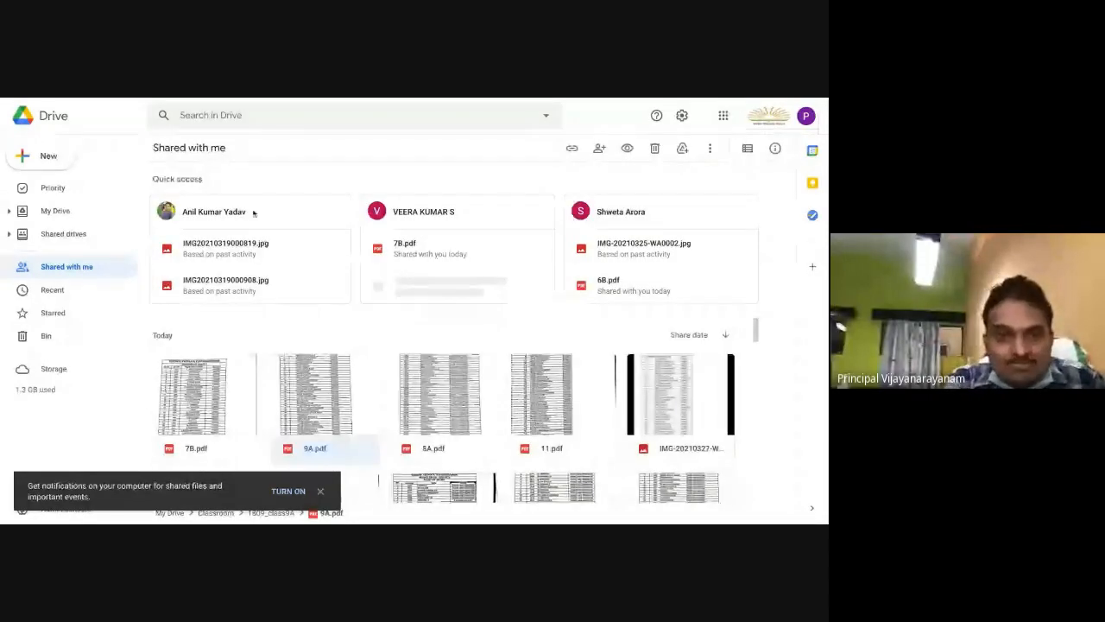
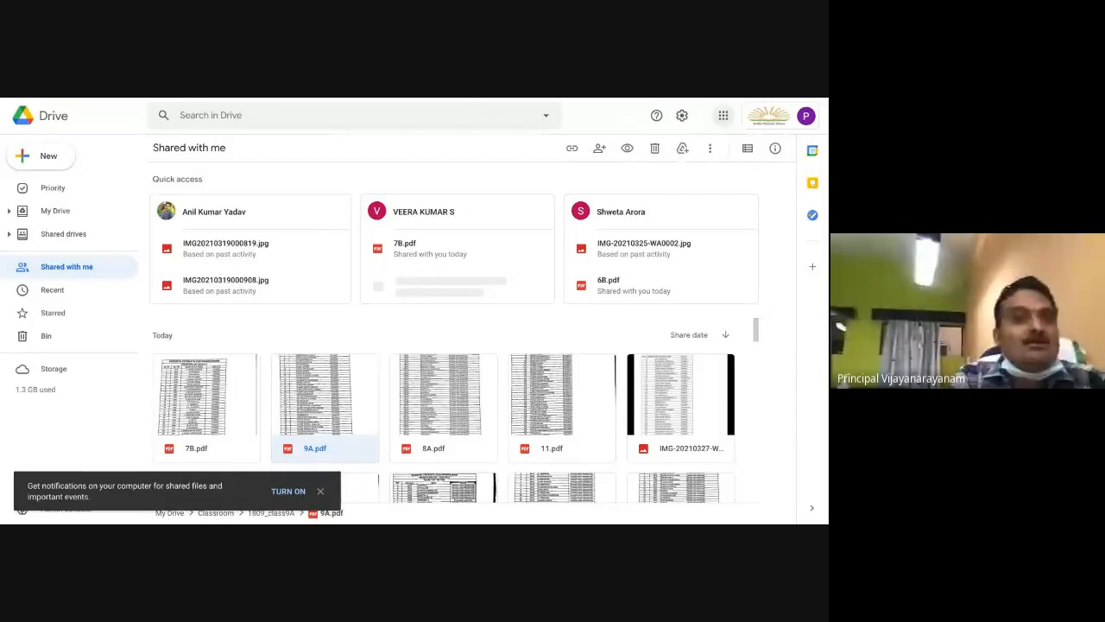
Step: Switch to Google Calendar to view the current week's schedule
{"action": "left_click", "coordinate": [724, 115]}
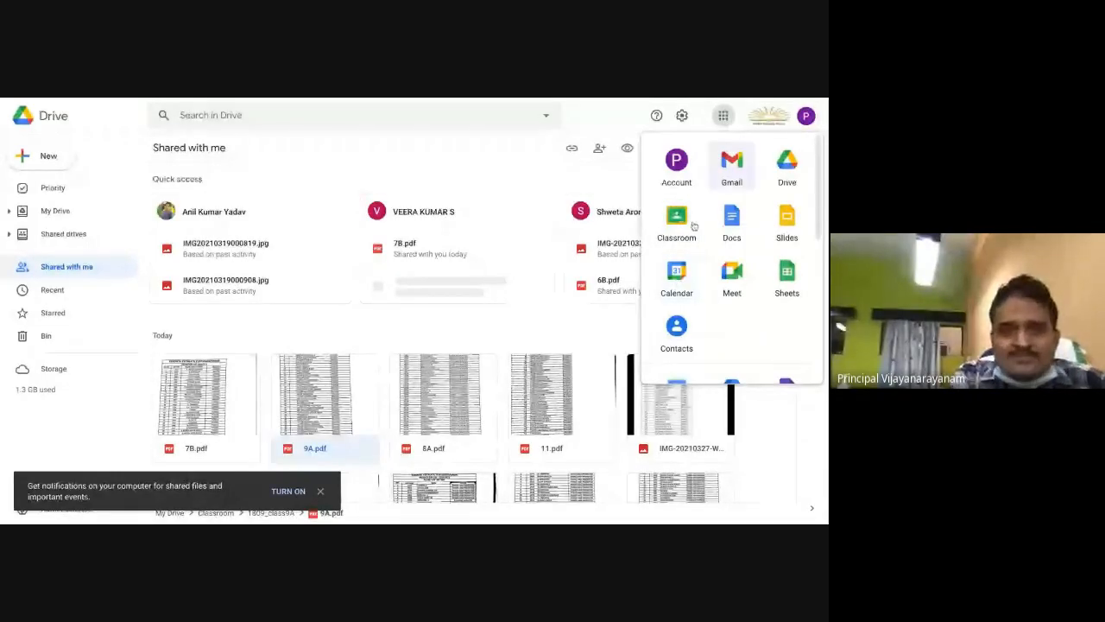
{"action": "left_click", "coordinate": [677, 277]}
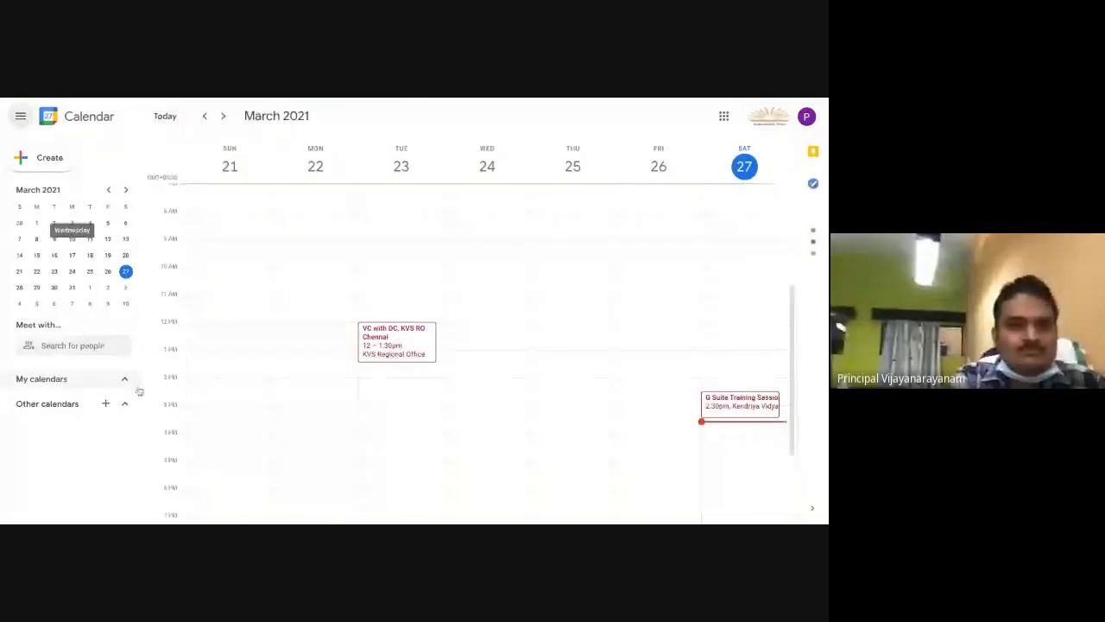
Step: Look through the class calendars under My calendars and turn on the display of the 1809 _class V A calendar
{"action": "scroll", "coordinate": [114, 390], "scroll_direction": "down", "scroll_amount": 1}
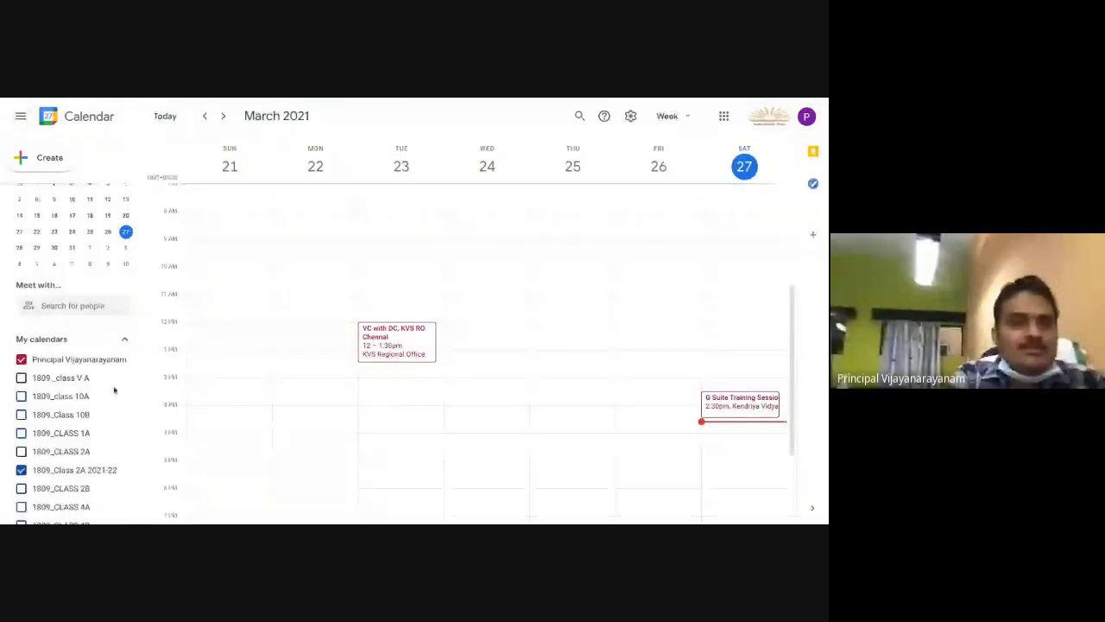
{"action": "scroll", "coordinate": [114, 390], "scroll_direction": "down", "scroll_amount": 4}
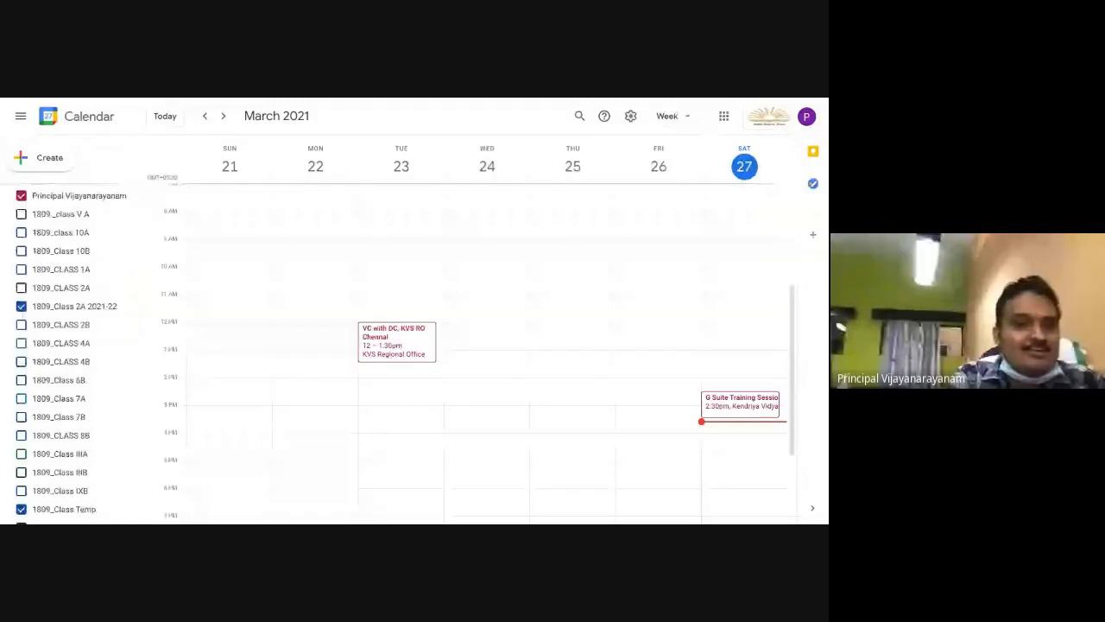
{"action": "scroll", "coordinate": [77, 346], "scroll_direction": "up", "scroll_amount": 2}
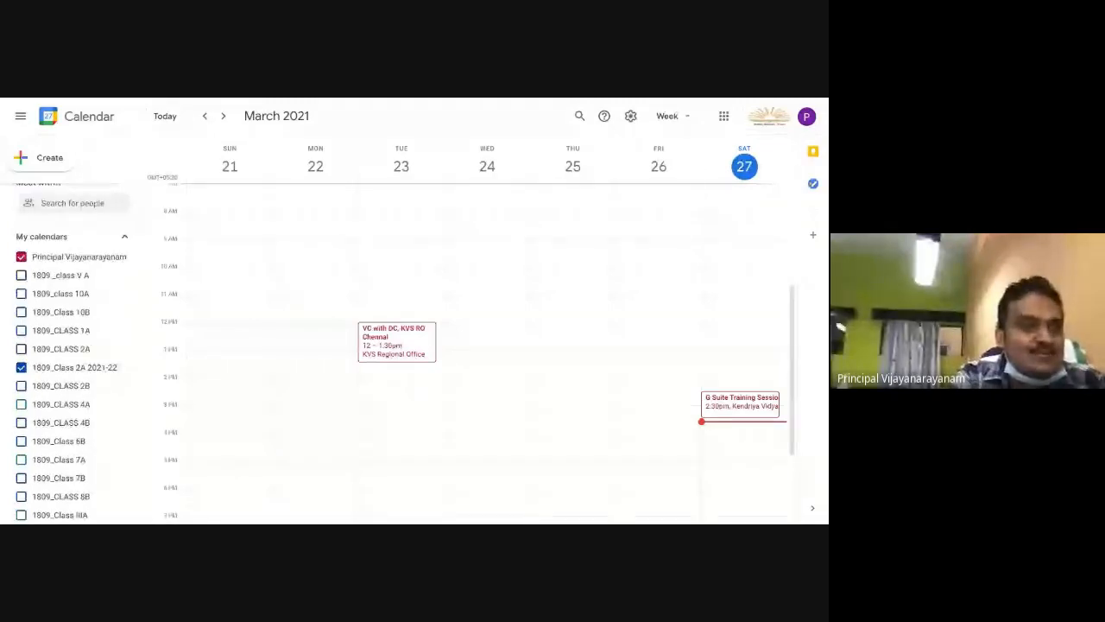
{"action": "scroll", "coordinate": [78, 345], "scroll_direction": "down", "scroll_amount": 2}
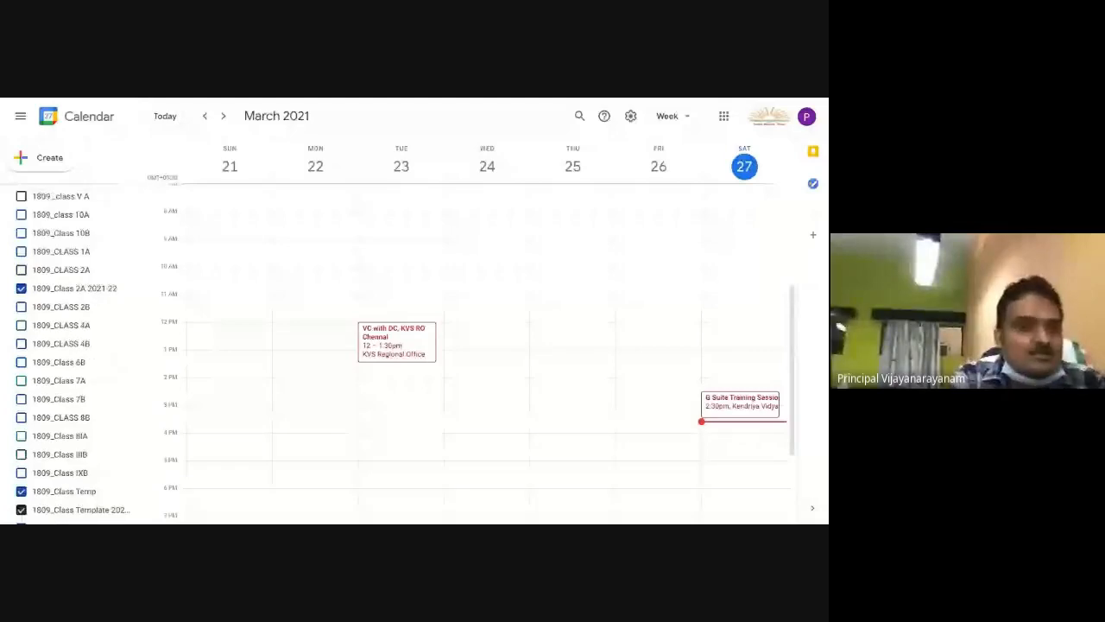
{"action": "scroll", "coordinate": [77, 345], "scroll_direction": "up", "scroll_amount": 2}
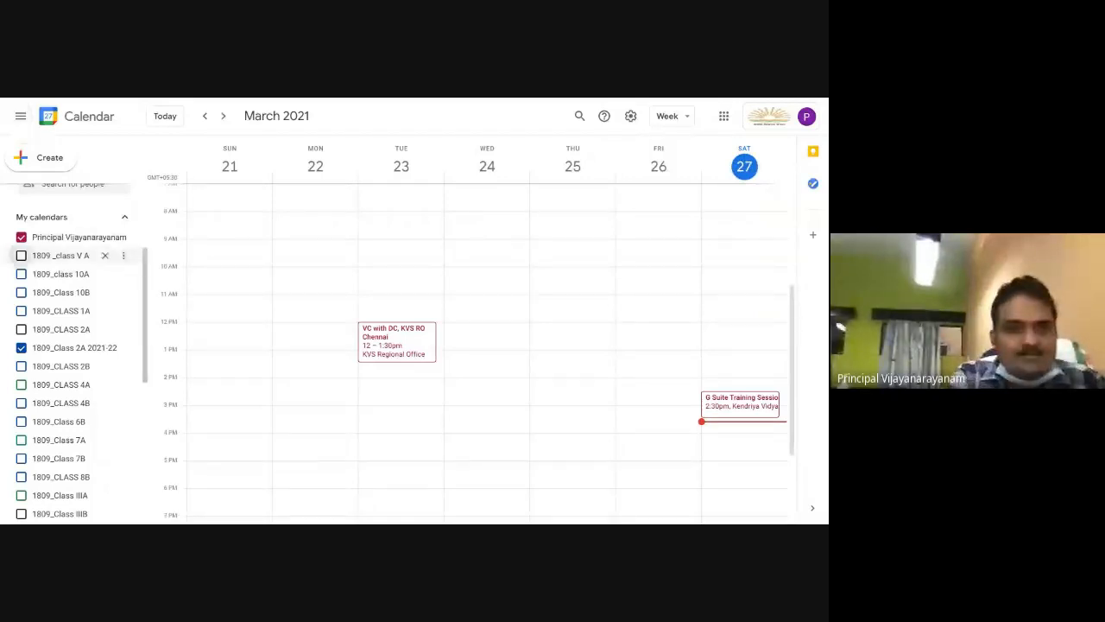
{"action": "left_click", "coordinate": [22, 255]}
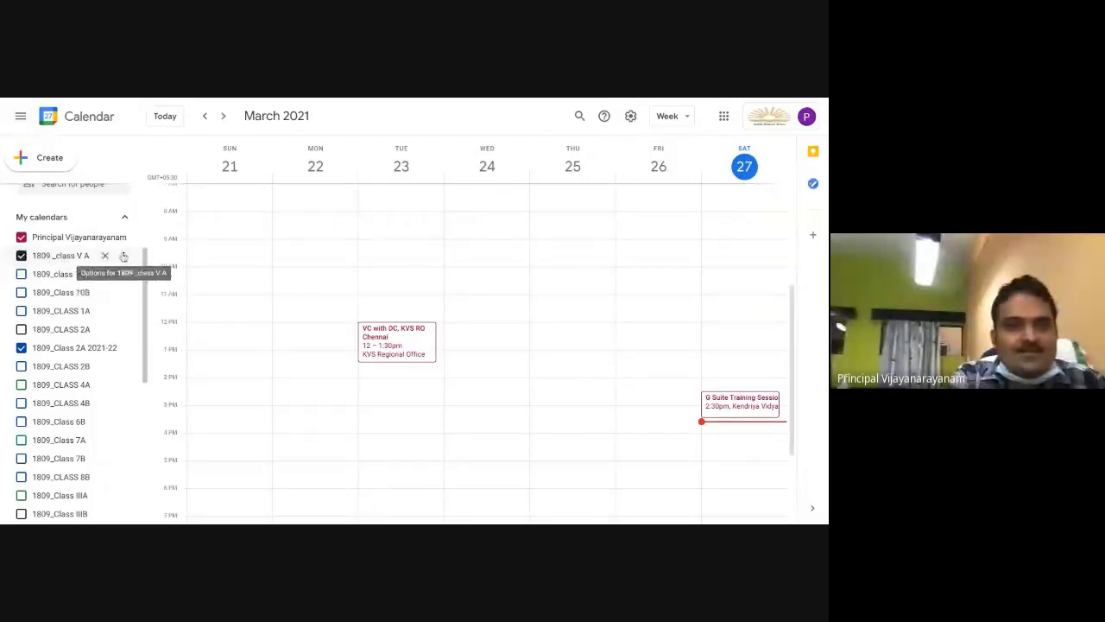
Step: Open the settings and sharing page of the 1809 _class V A calendar and review it through to the calendar removal options
{"action": "left_click", "coordinate": [124, 256]}
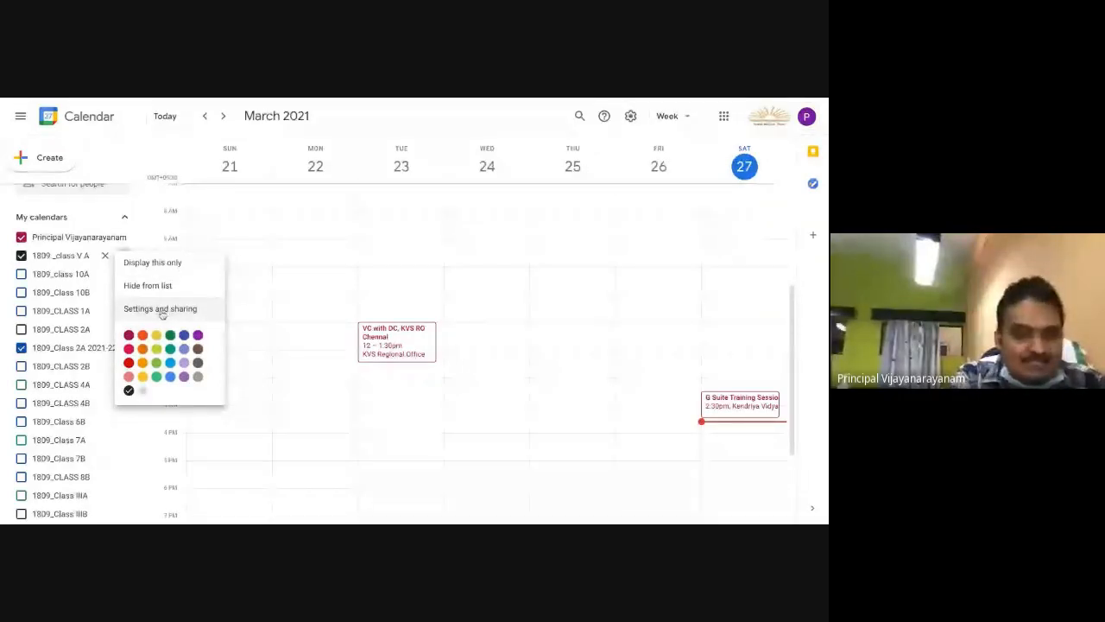
{"action": "left_click", "coordinate": [161, 313]}
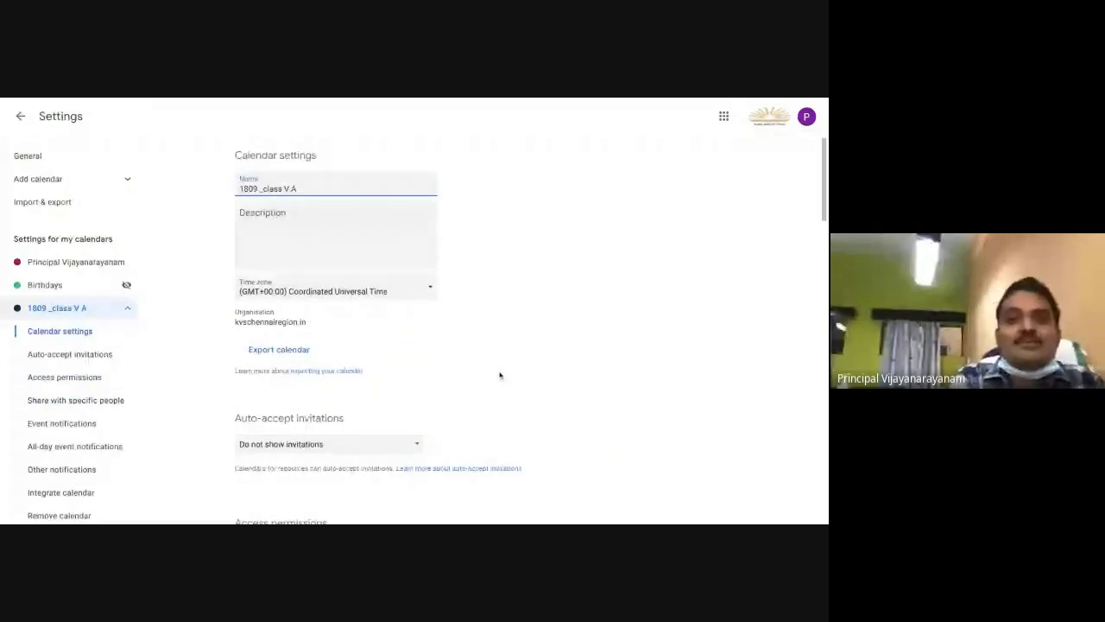
{"action": "scroll", "coordinate": [431, 346], "scroll_direction": "down", "scroll_amount": 3}
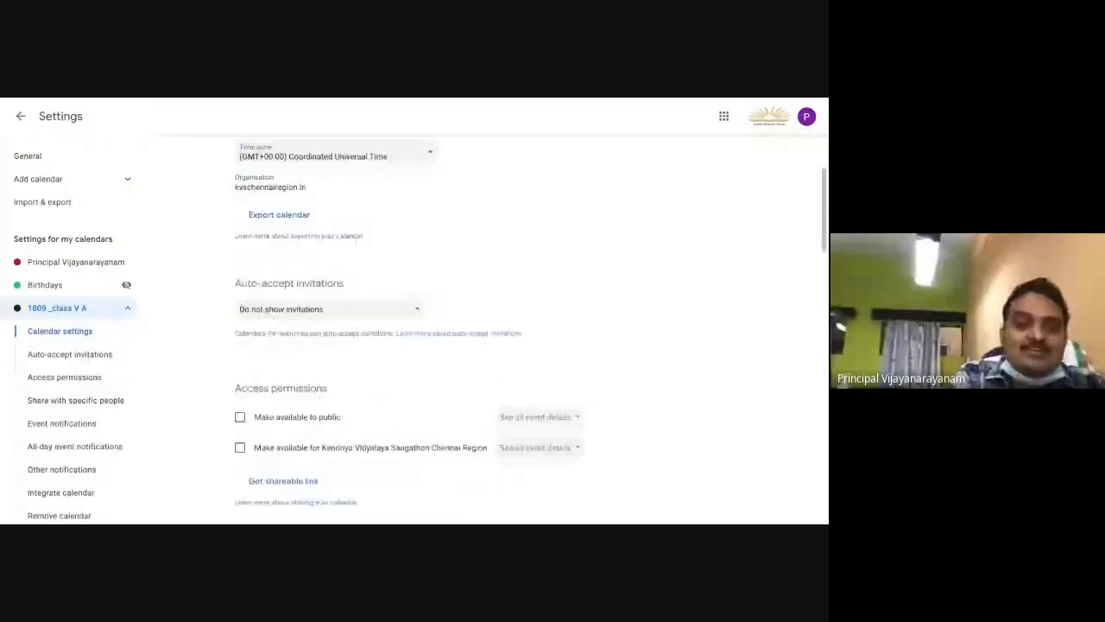
{"action": "scroll", "coordinate": [260, 503], "scroll_direction": "down", "scroll_amount": 15}
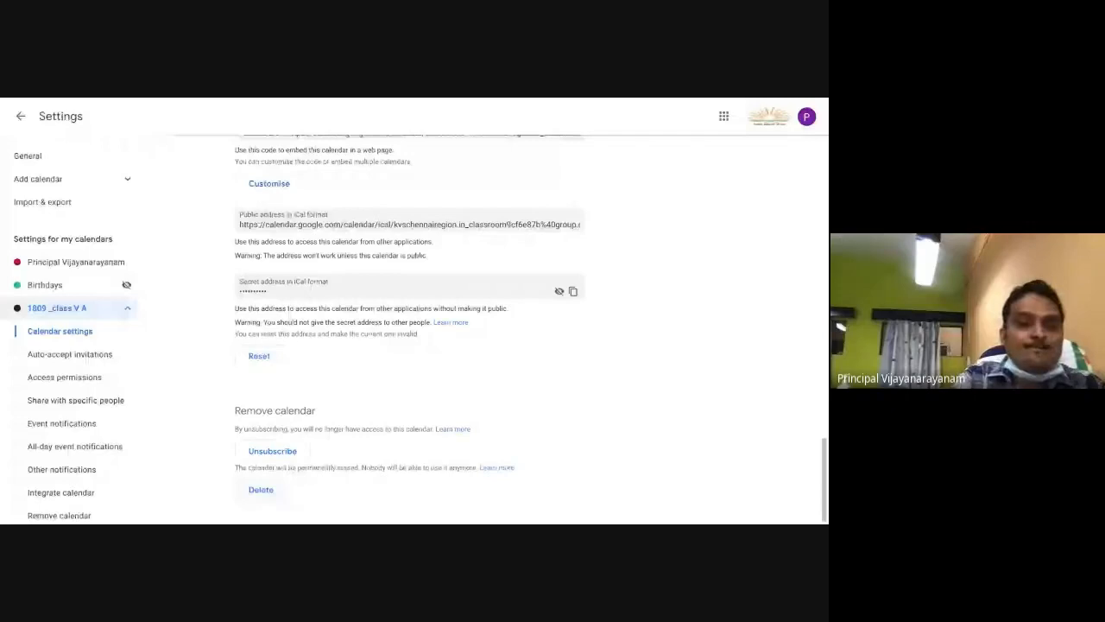
Step: Start deleting the 1809 _class V A calendar, cancel the permanent deletion and return to the week view
{"action": "left_click", "coordinate": [261, 489]}
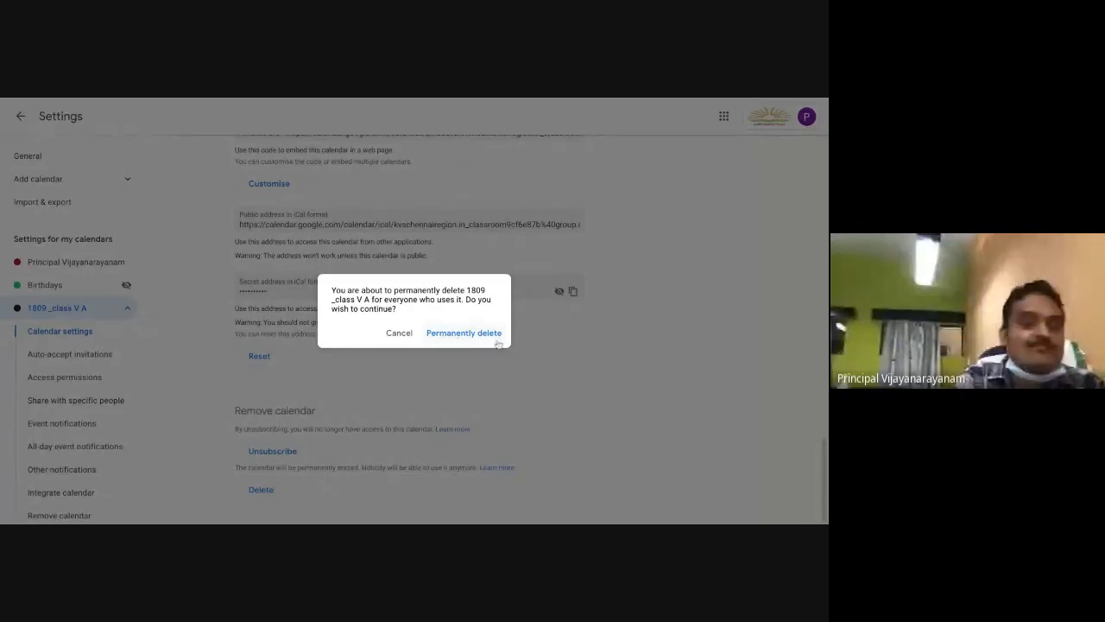
{"action": "left_click", "coordinate": [398, 335]}
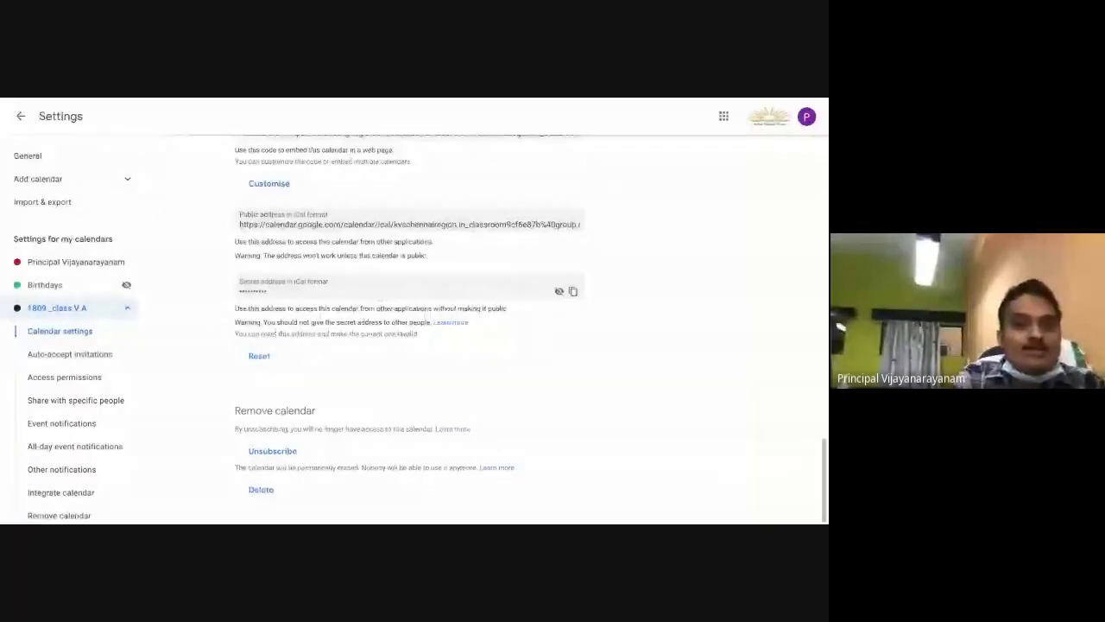
{"action": "left_click", "coordinate": [21, 116]}
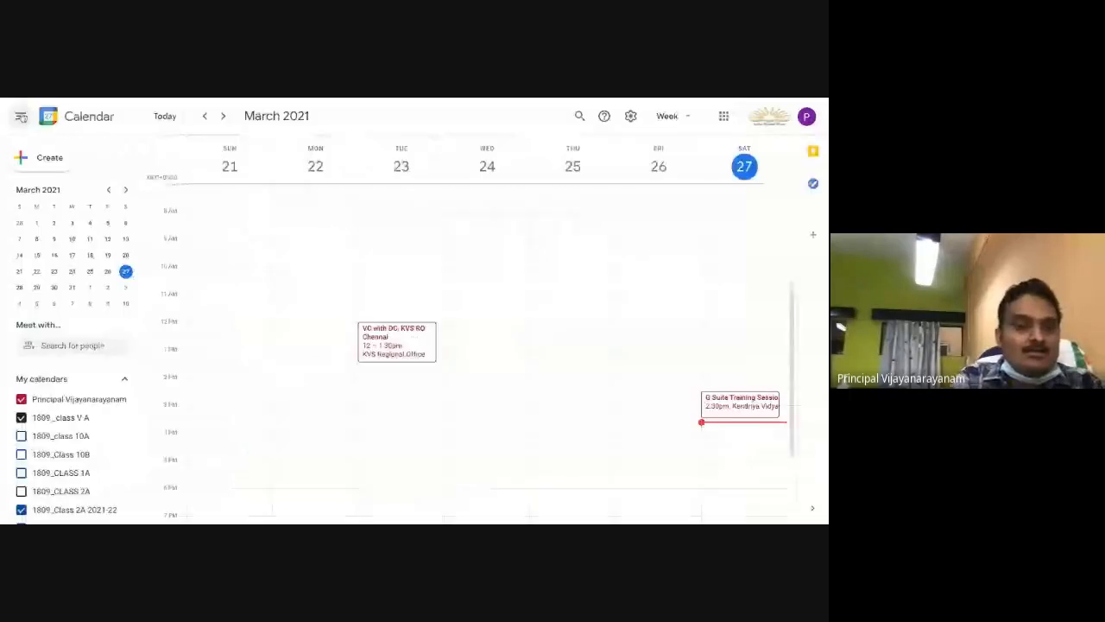
Step: Look through the whole My calendars list, including the class, staff and transferred calendars, and return to its beginning
{"action": "scroll", "coordinate": [87, 432], "scroll_direction": "down", "scroll_amount": 3}
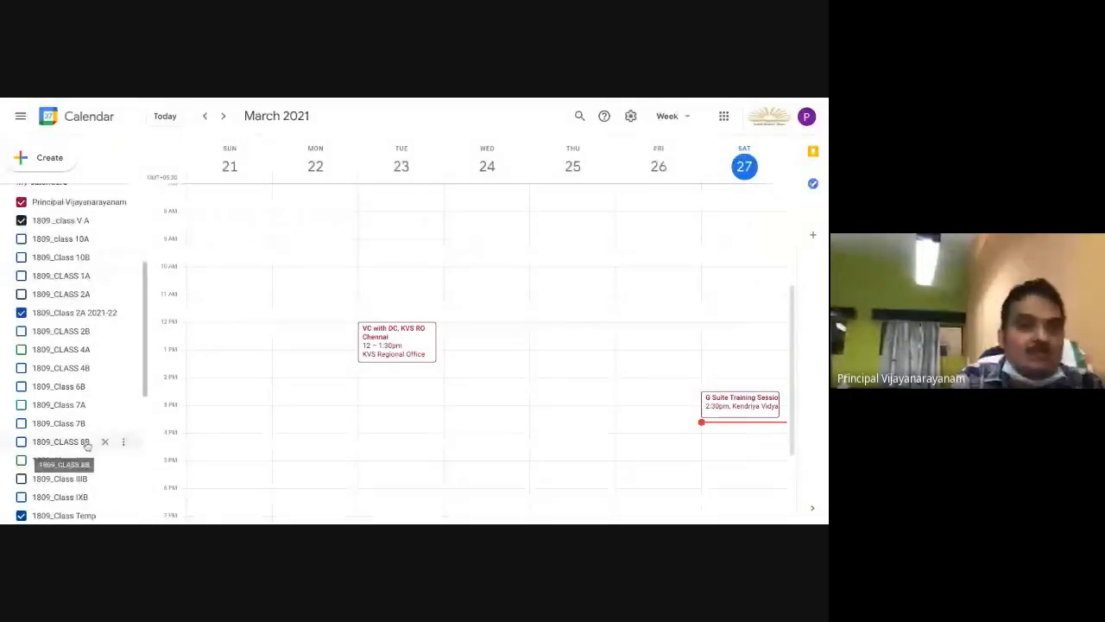
{"action": "scroll", "coordinate": [90, 423], "scroll_direction": "down", "scroll_amount": 2}
{"action": "scroll", "coordinate": [87, 446], "scroll_direction": "down", "scroll_amount": 2}
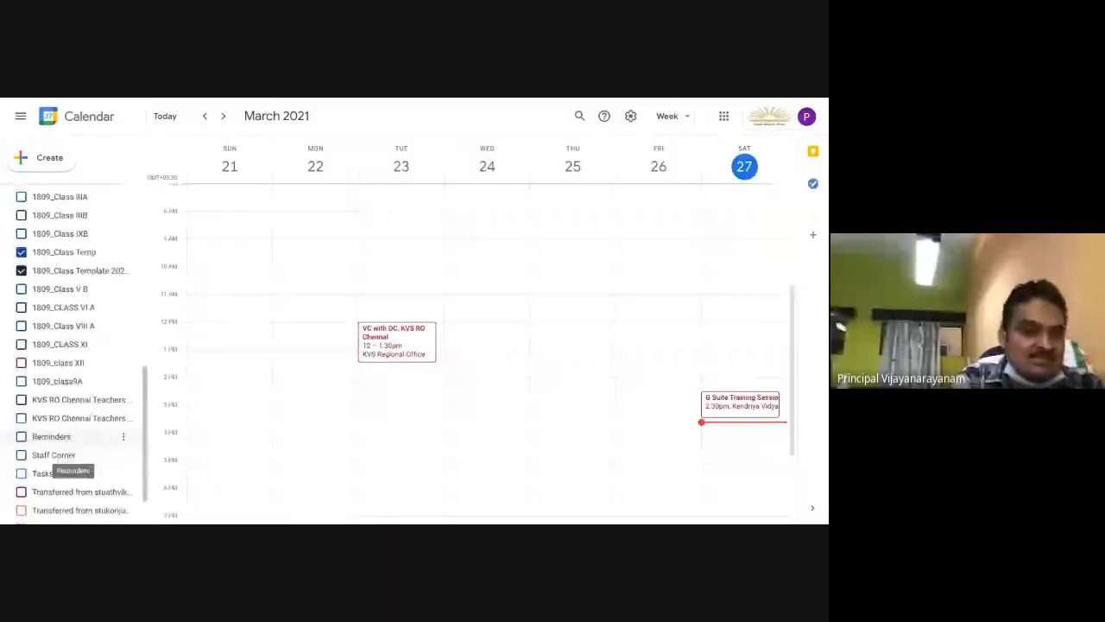
{"action": "scroll", "coordinate": [87, 447], "scroll_direction": "down", "scroll_amount": 1}
{"action": "scroll", "coordinate": [86, 449], "scroll_direction": "up", "scroll_amount": 1}
{"action": "scroll", "coordinate": [69, 449], "scroll_direction": "up", "scroll_amount": 1}
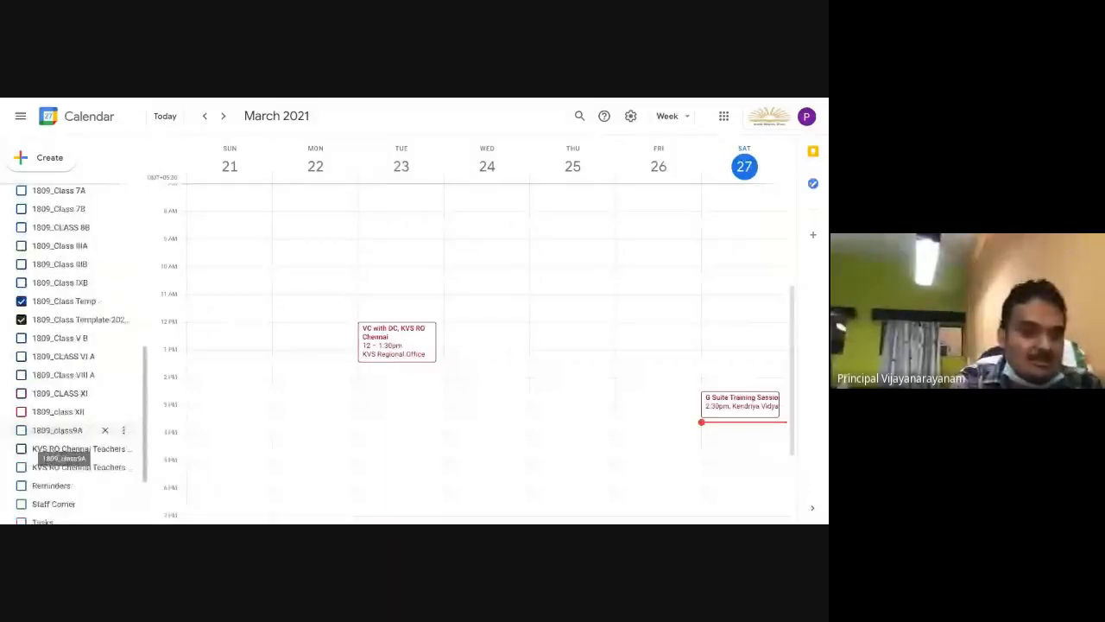
{"action": "scroll", "coordinate": [56, 449], "scroll_direction": "down", "scroll_amount": 2}
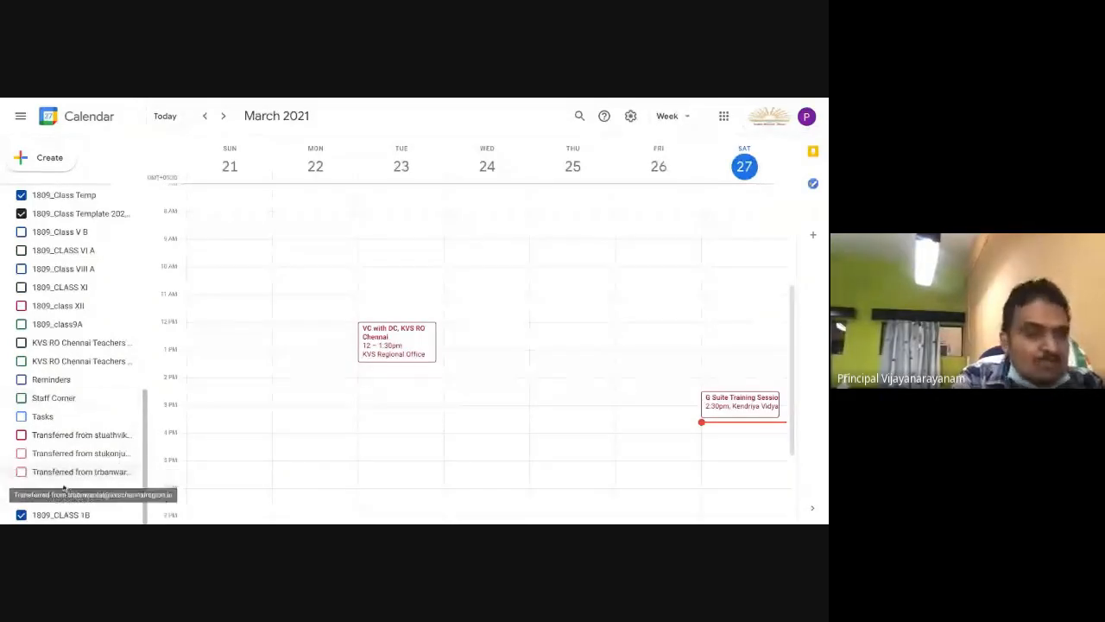
{"action": "scroll", "coordinate": [58, 275], "scroll_direction": "up", "scroll_amount": 1}
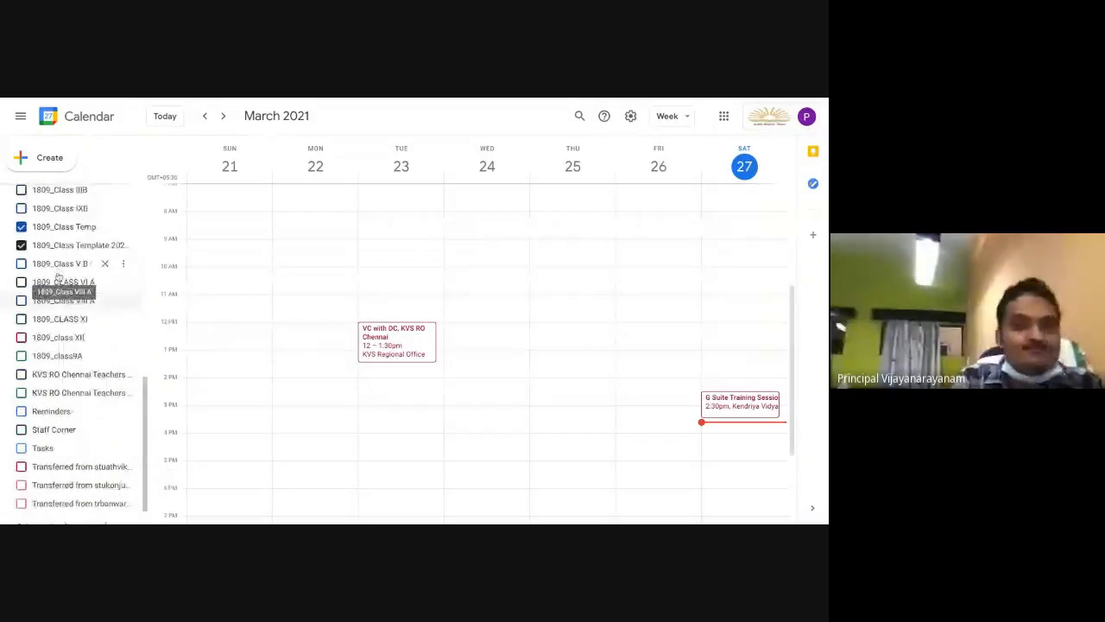
{"action": "scroll", "coordinate": [58, 275], "scroll_direction": "up", "scroll_amount": 5}
{"action": "scroll", "coordinate": [58, 274], "scroll_direction": "up", "scroll_amount": 1}
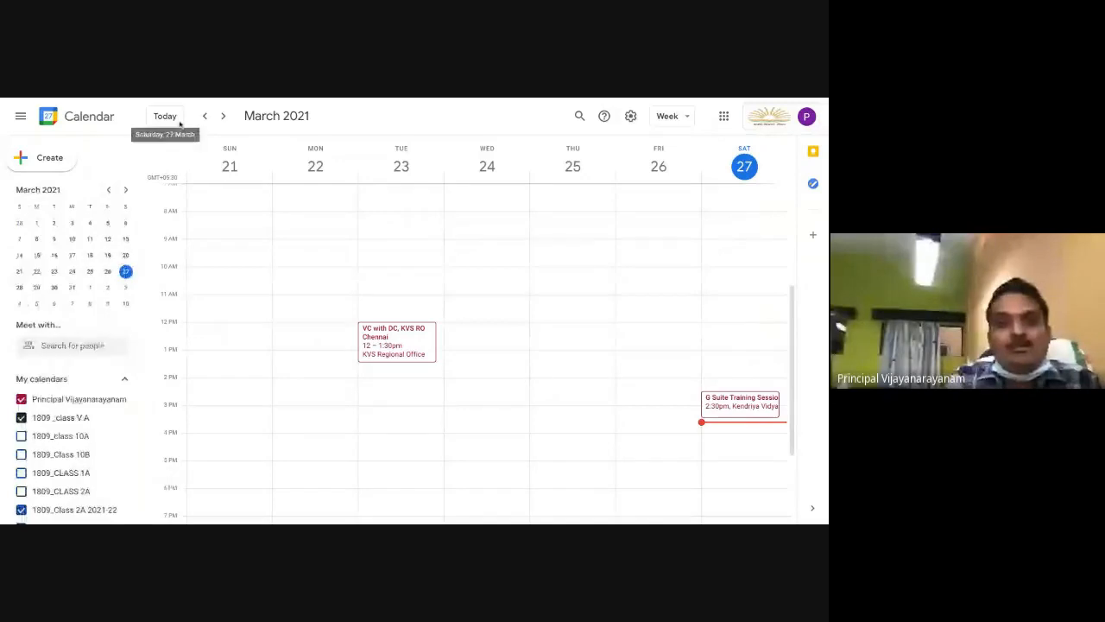